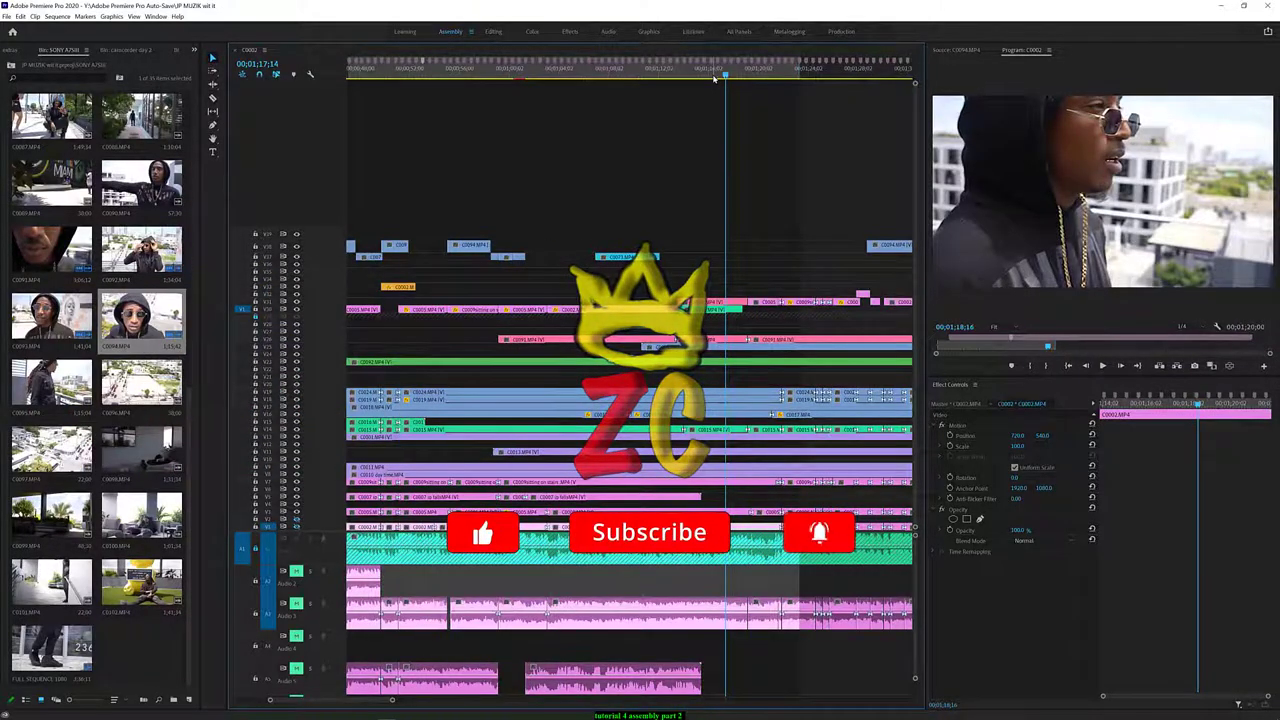
Play the sequence, select the clip on the lower audio track, and stop playback
key(space)
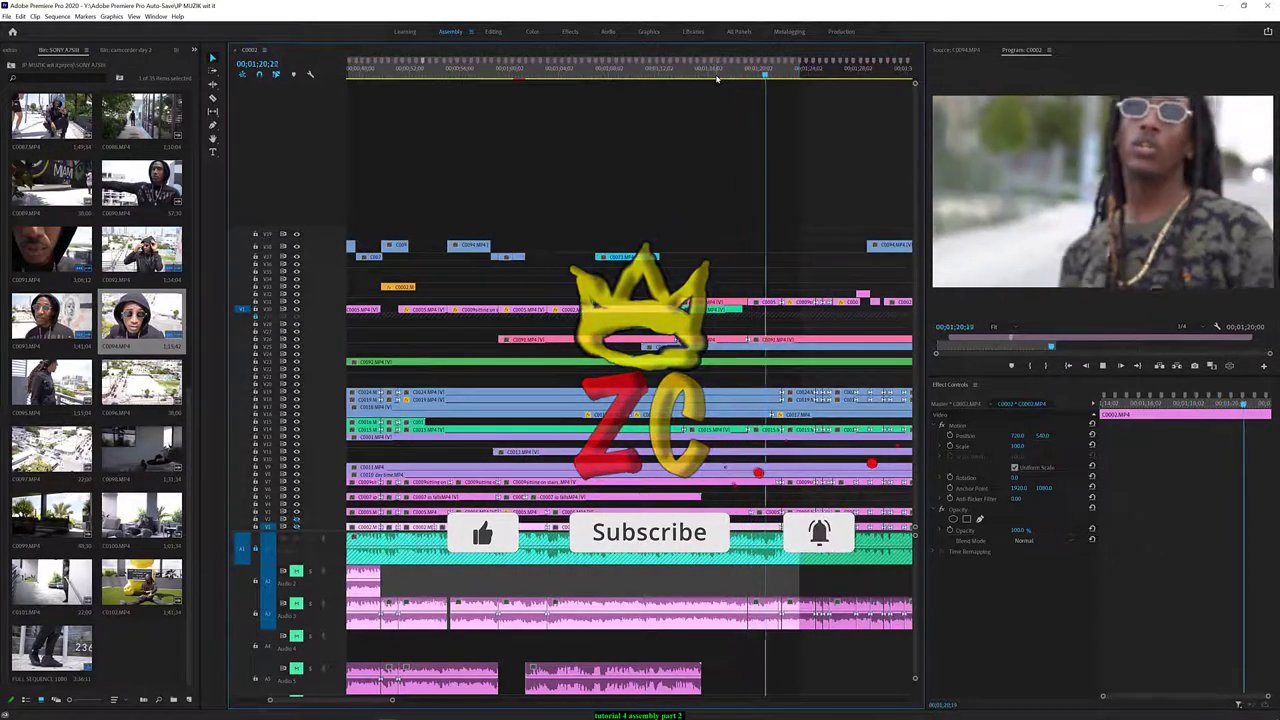
key(space)
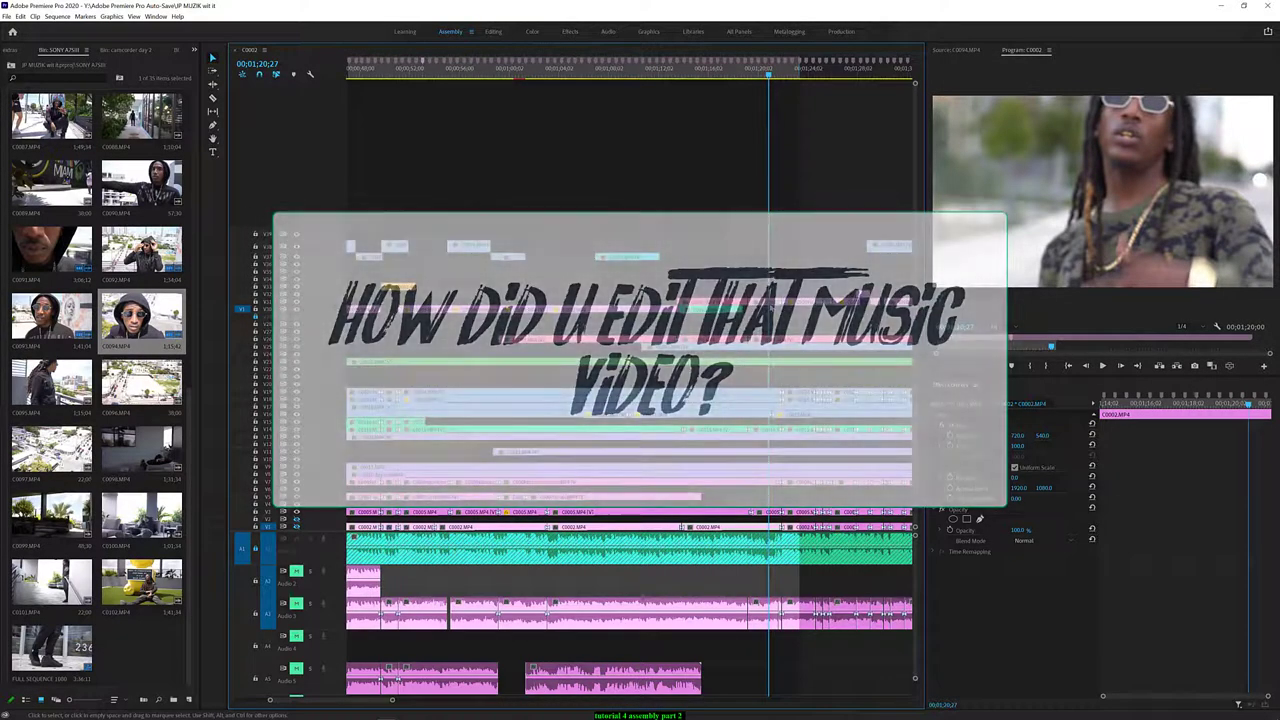
click(763, 612)
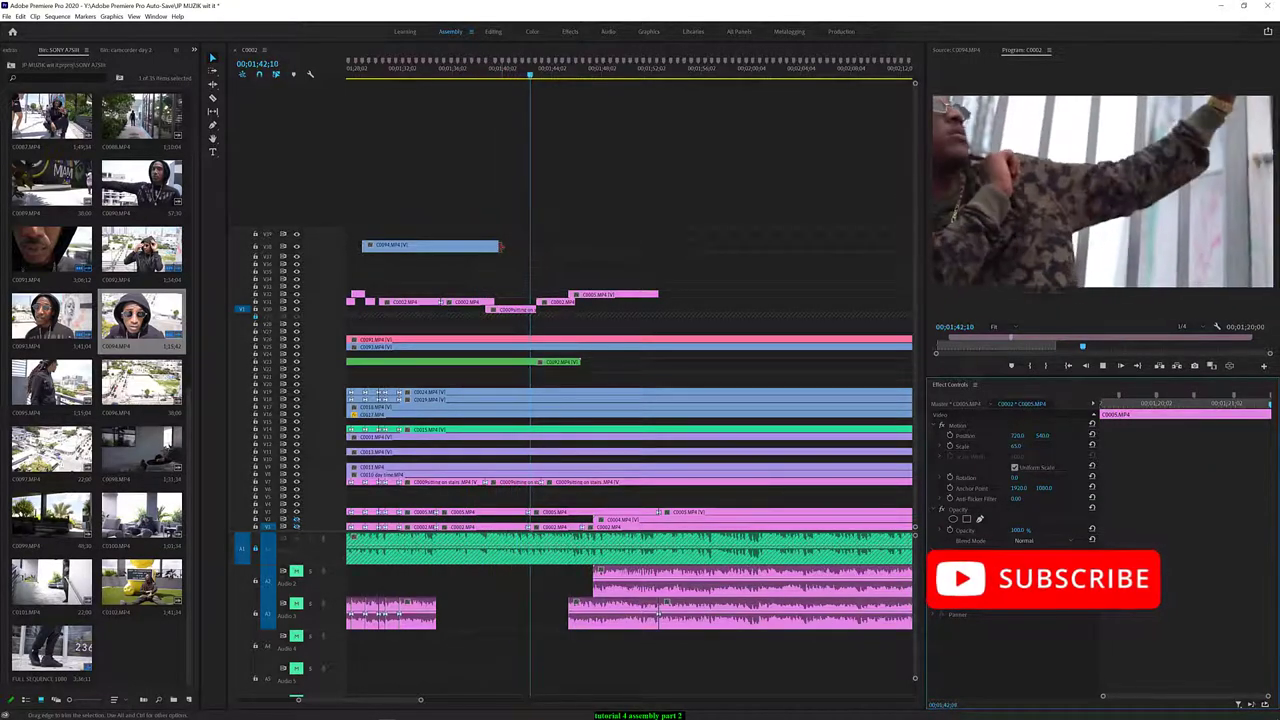
key(space)
Shorten C0094.MP4 on the top track from its right edge and preview the trimmed section
drag(496, 245, 408, 245)
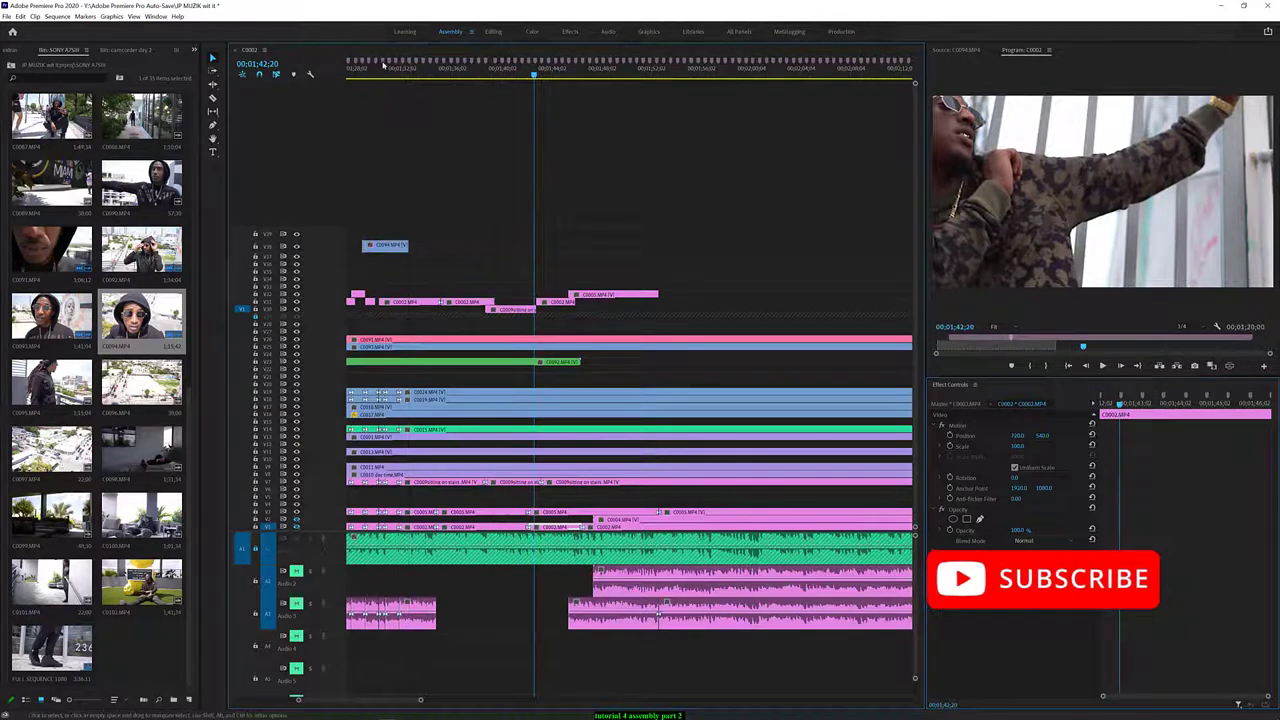
click(408, 77)
key(space)
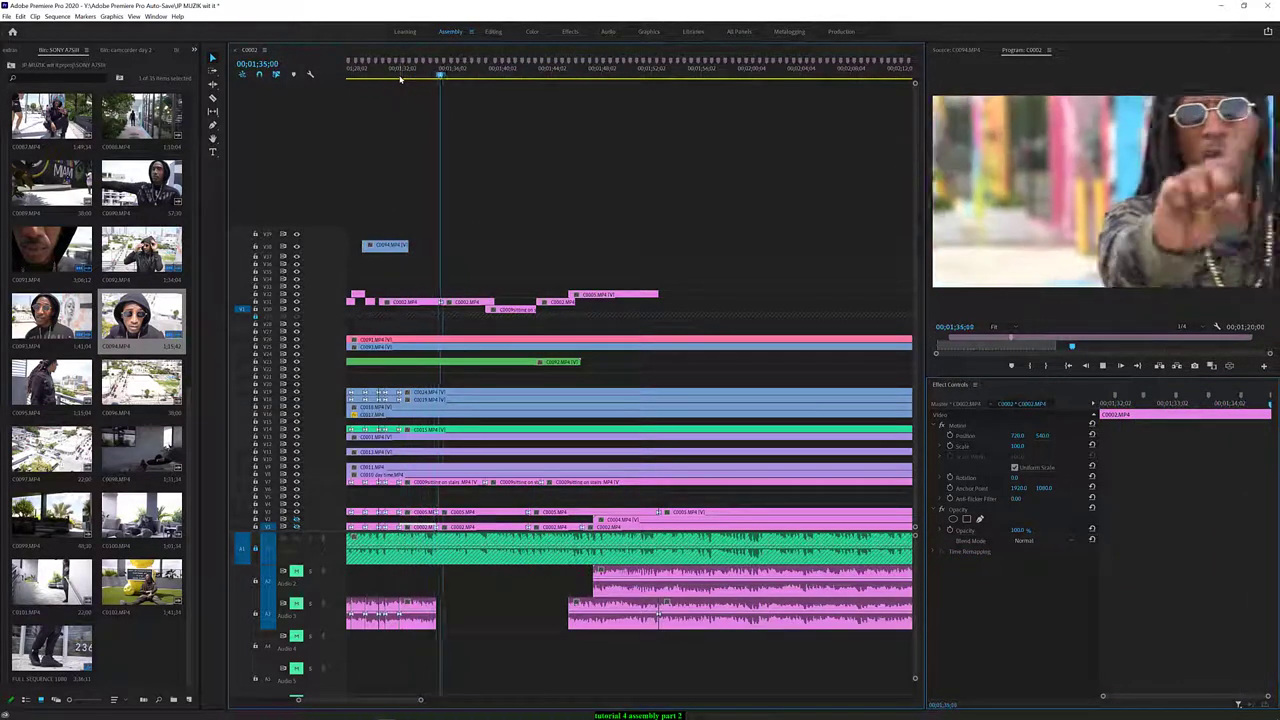
key(space)
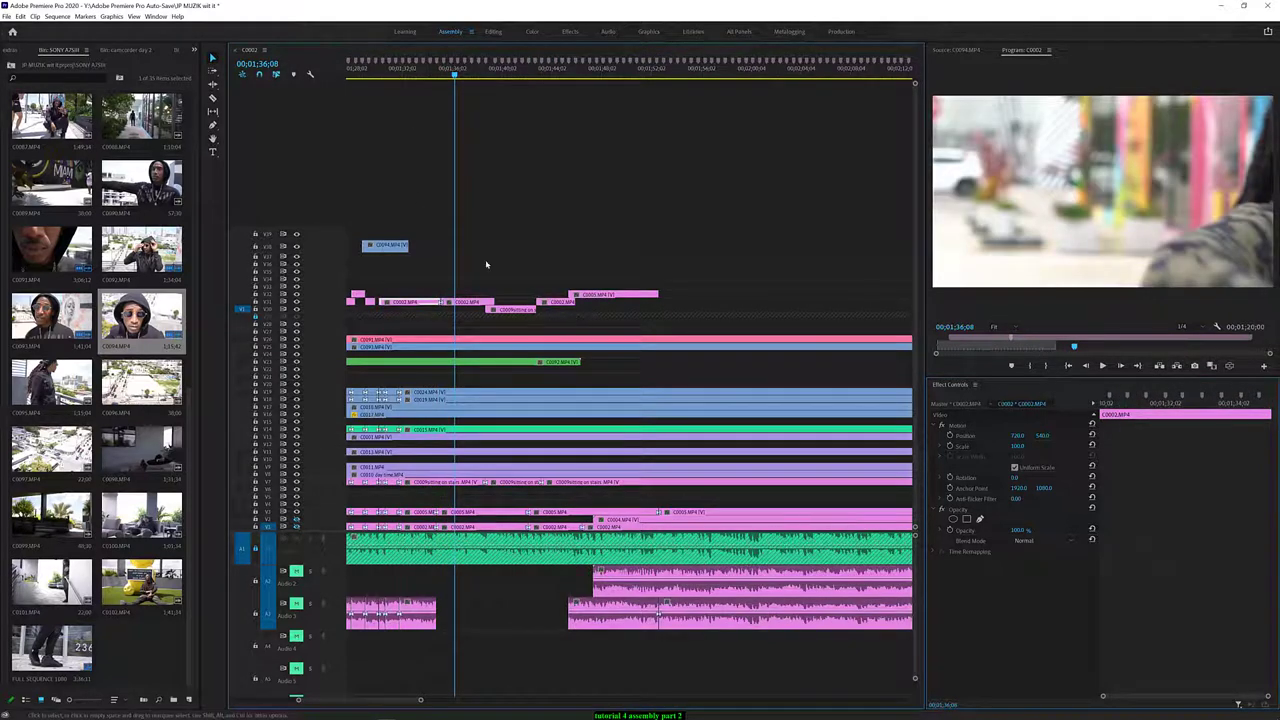
click(421, 73)
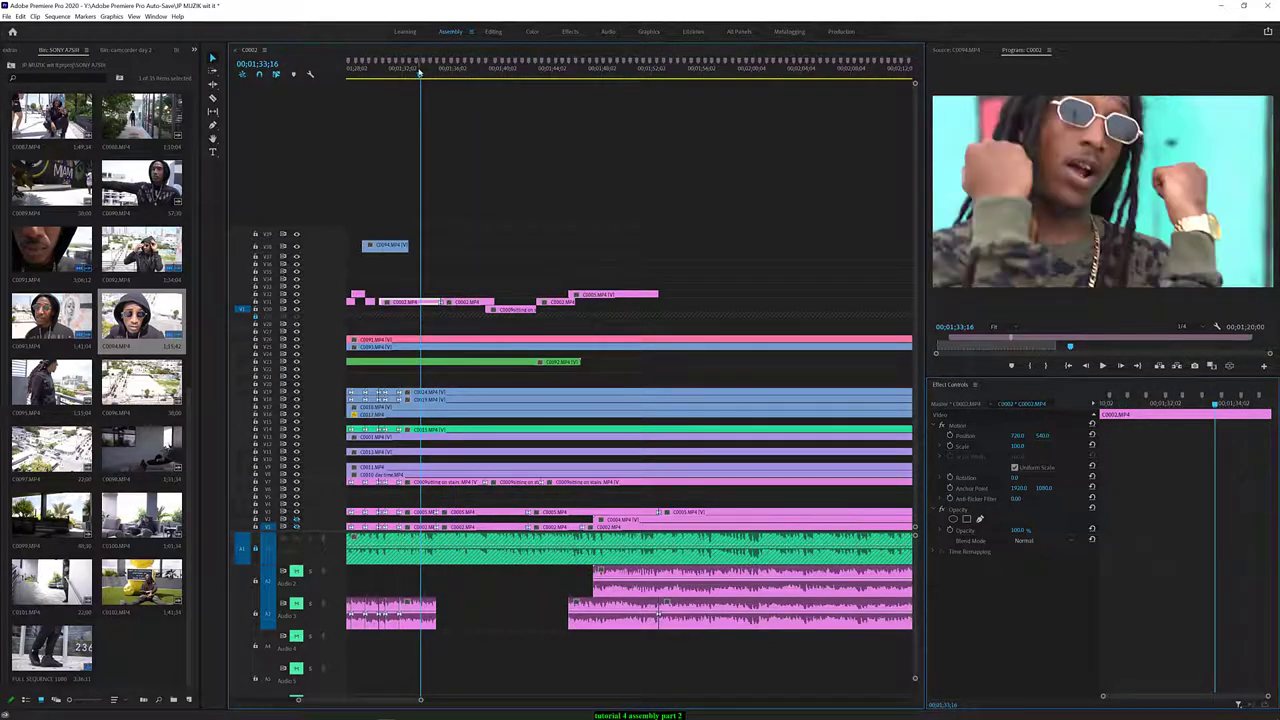
Undo and redo the C0094.MP4 trim, then scale the sunglasses shot down to 66%
key(ctrl+z)
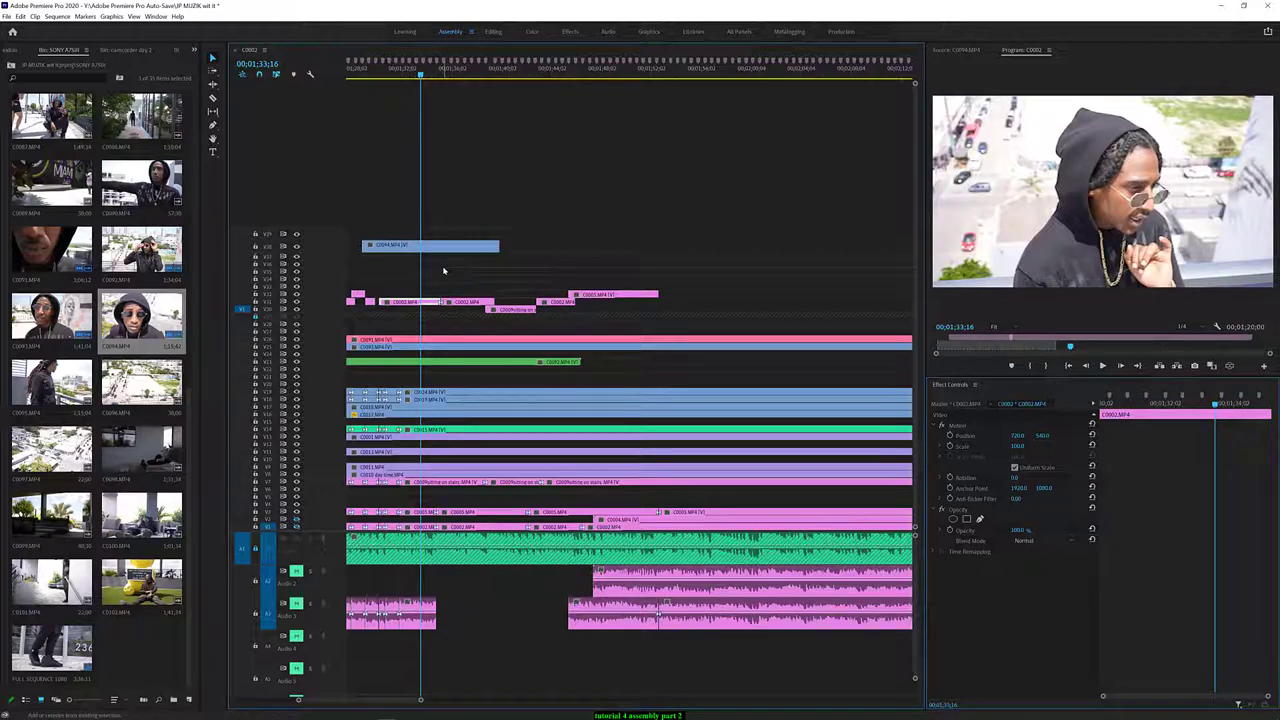
key(ctrl+shift+z)
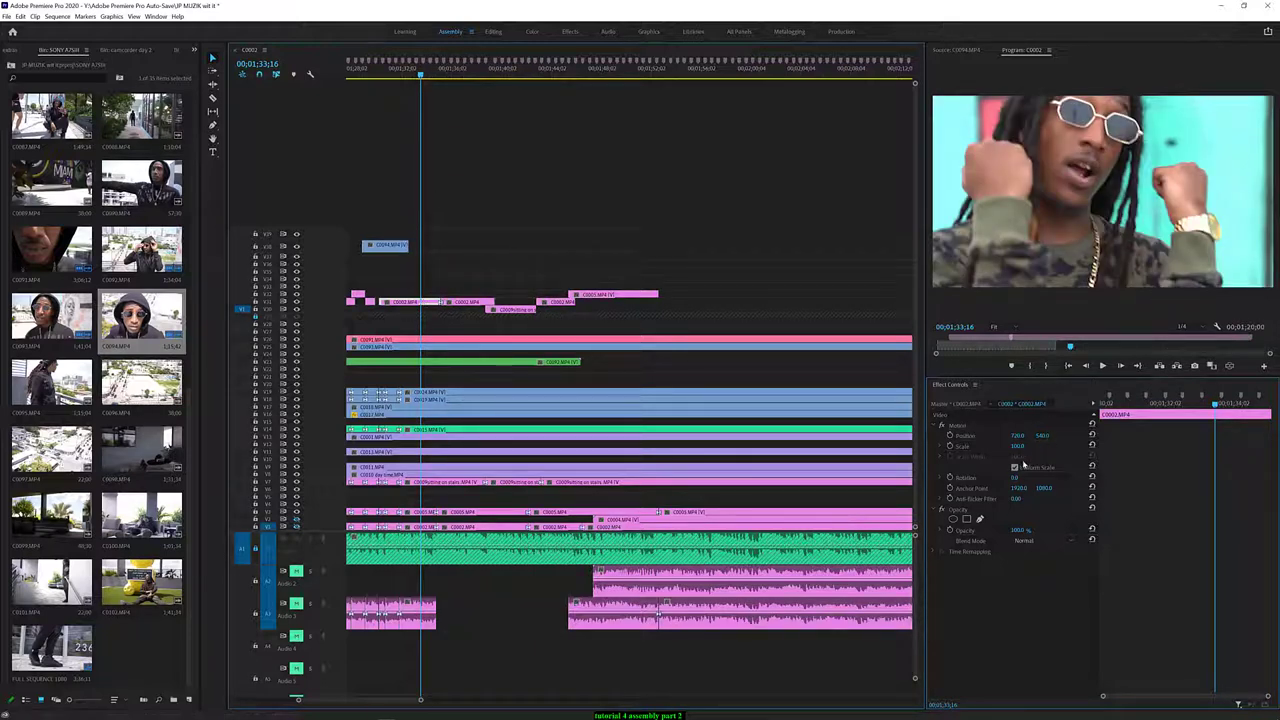
drag(1019, 450, 985, 450)
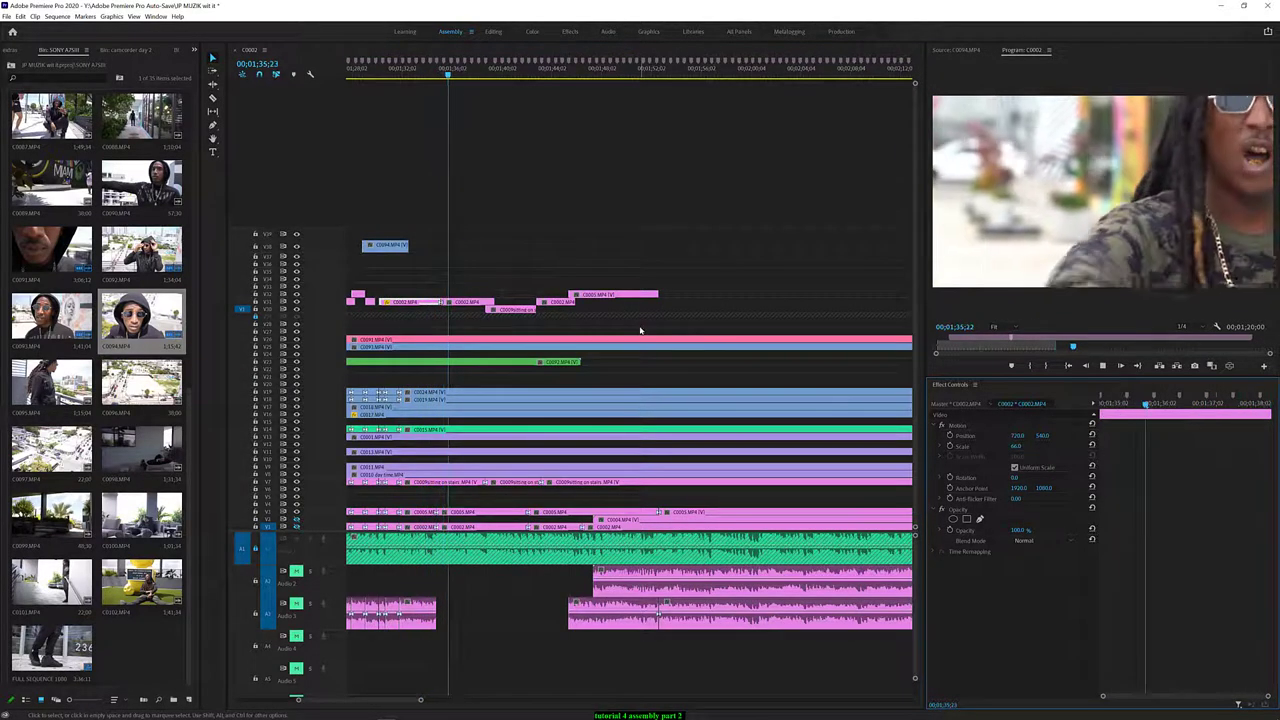
Scale the next rapper shot to 64%, preview it, and return the playhead to 01;34;13
click(477, 302)
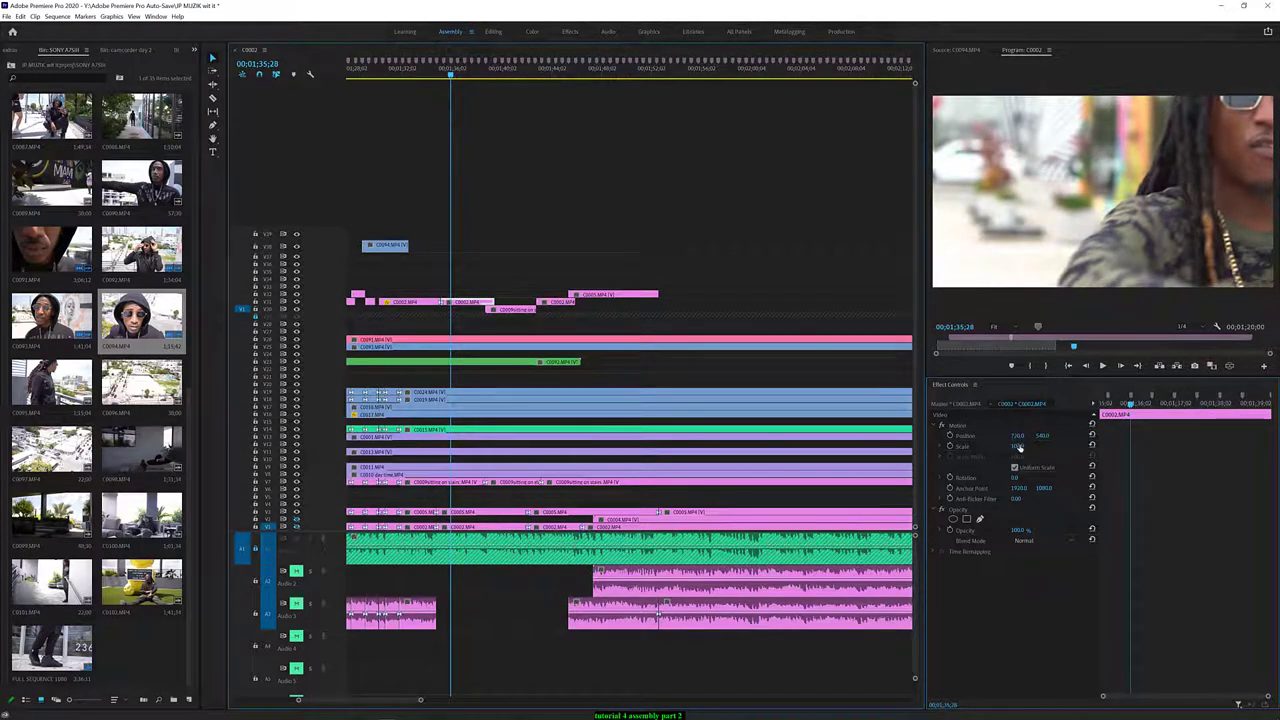
drag(1019, 447, 983, 447)
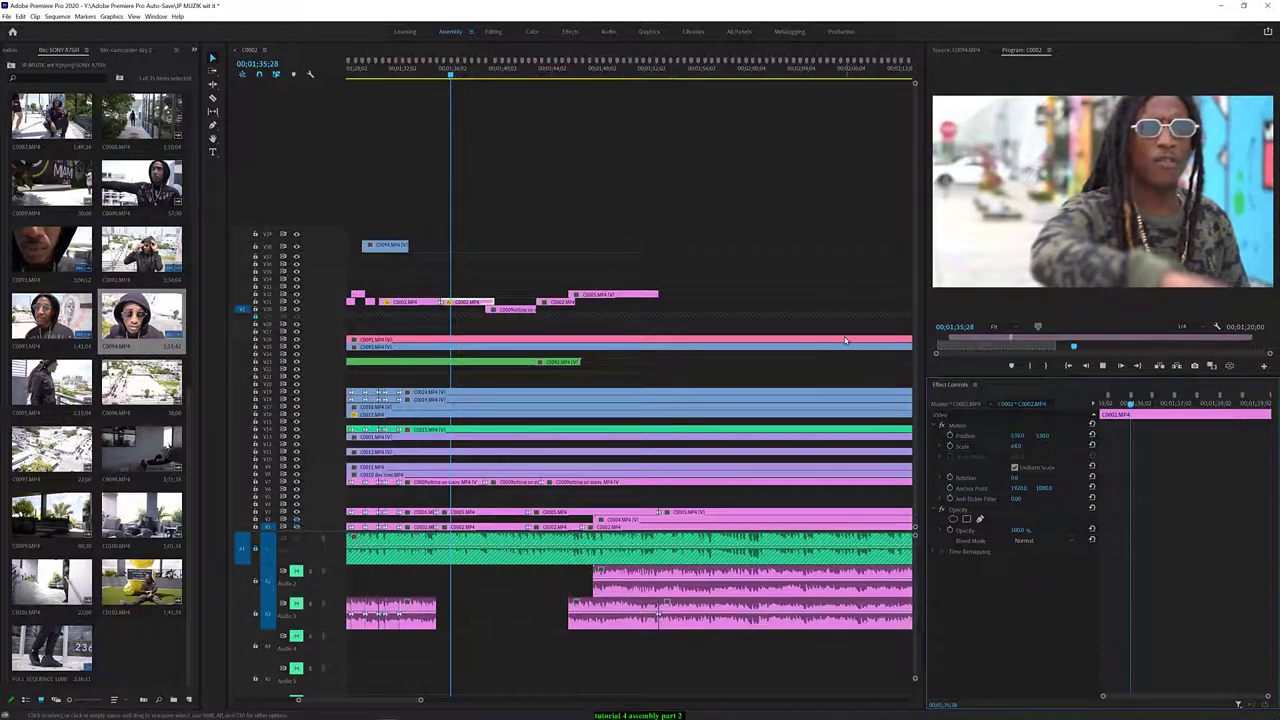
key(space)
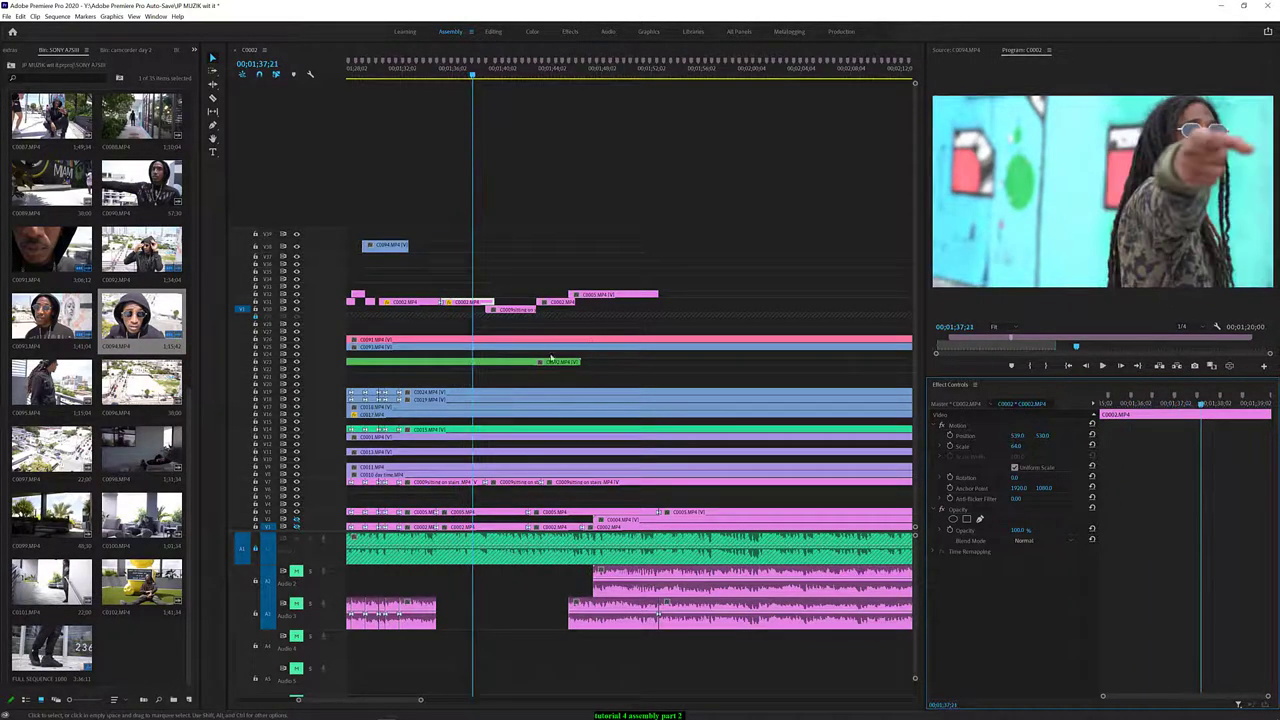
drag(465, 80, 432, 75)
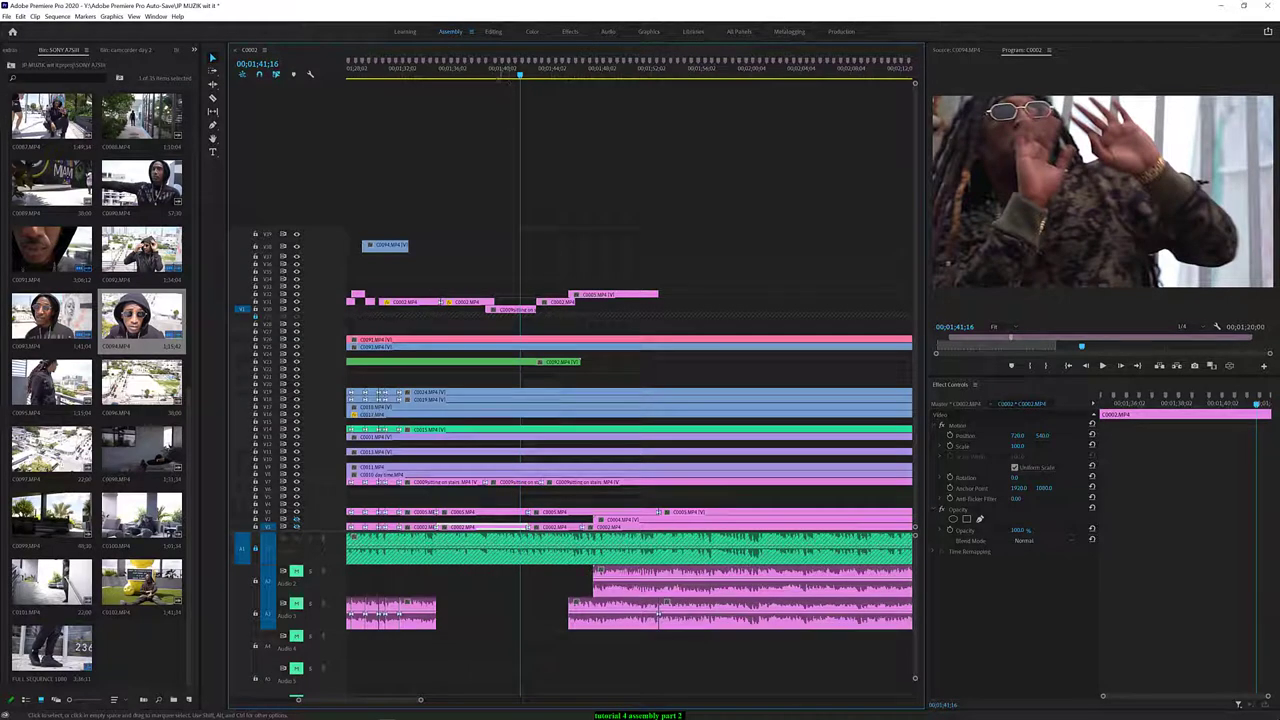
Lower the C0009 sitting-on-stairs shot in the frame to Position Y 690
click(492, 84)
click(489, 77)
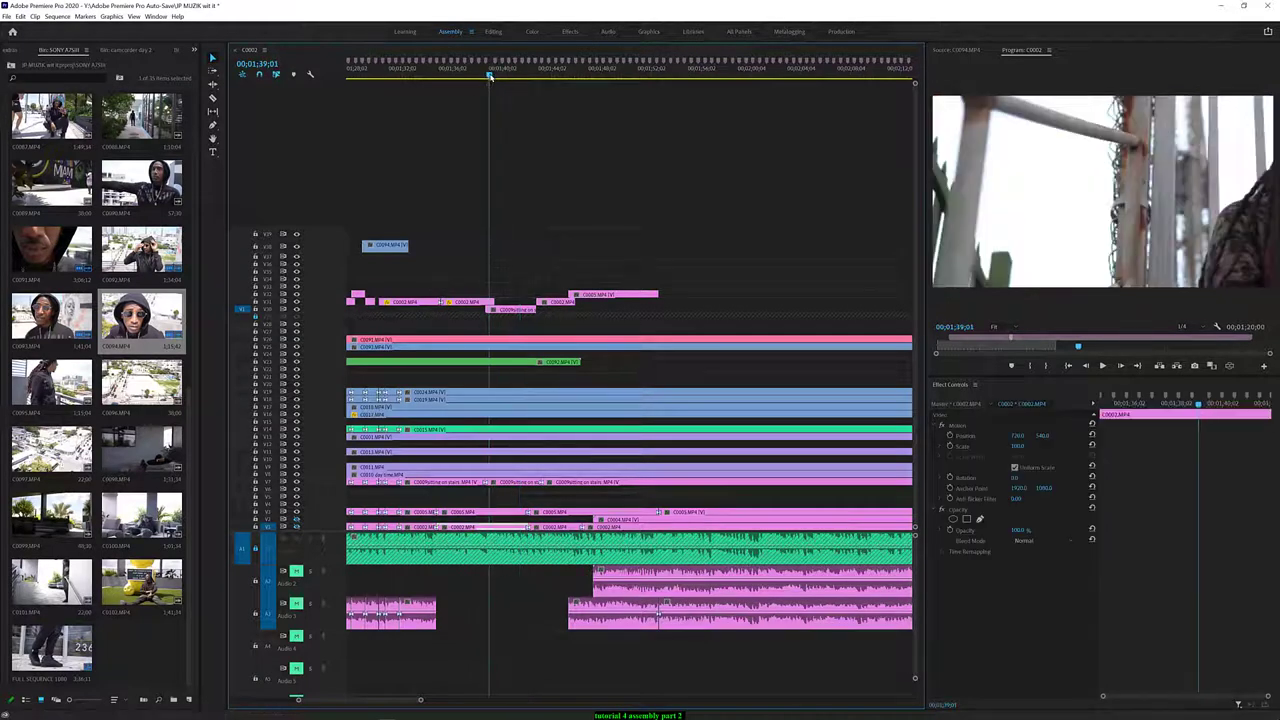
key(space)
click(520, 310)
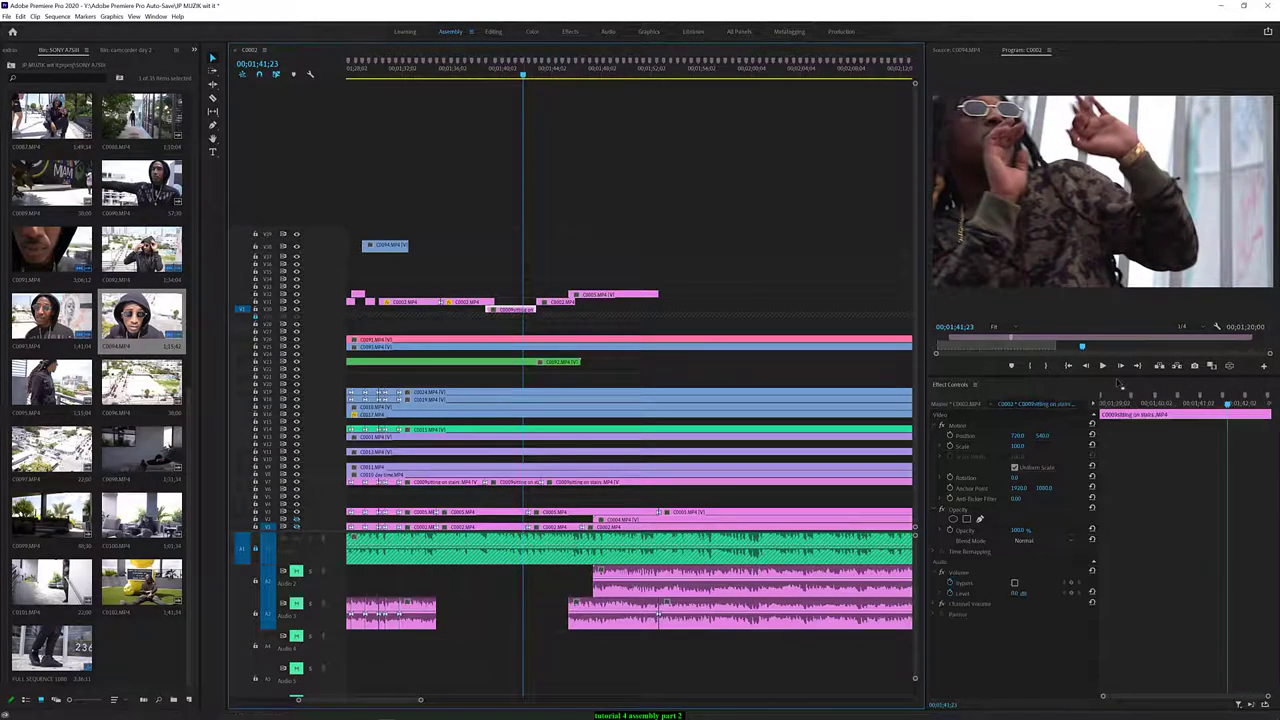
drag(1040, 437, 1090, 437)
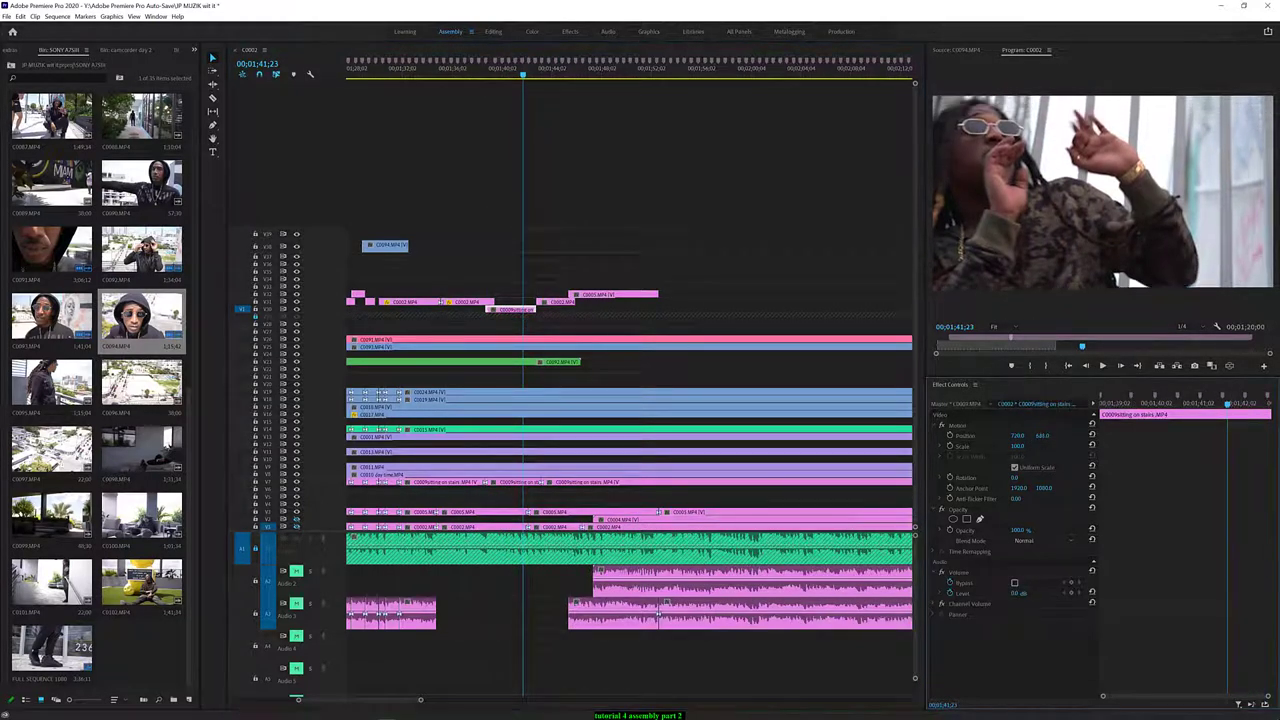
Replay the section from about 01;38;10 to review the lowered stairs shot
click(477, 75)
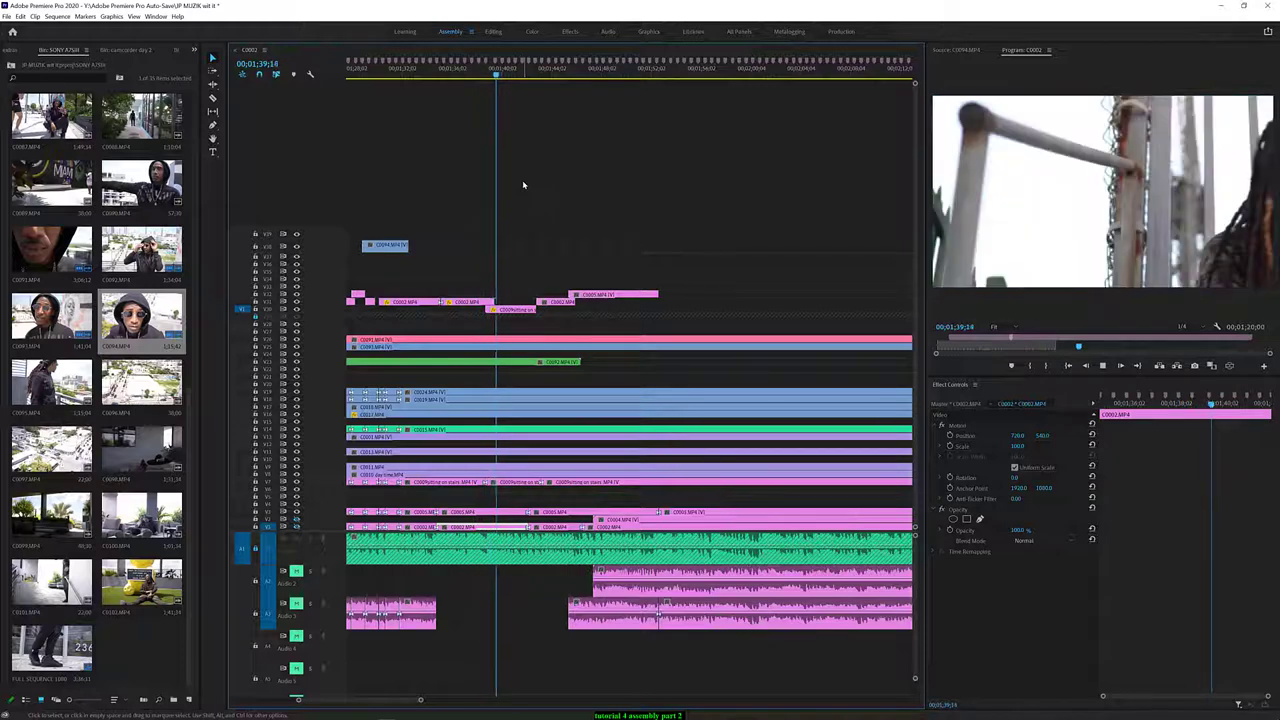
key(space)
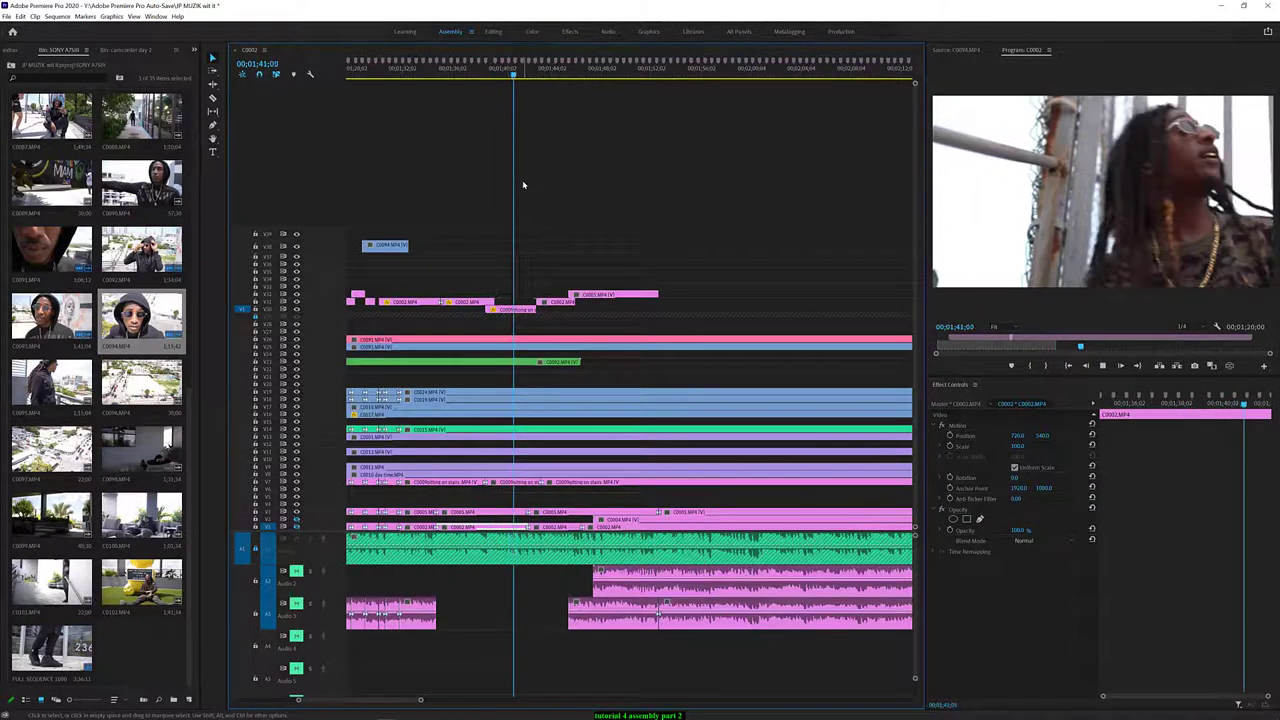
key(space)
click(481, 74)
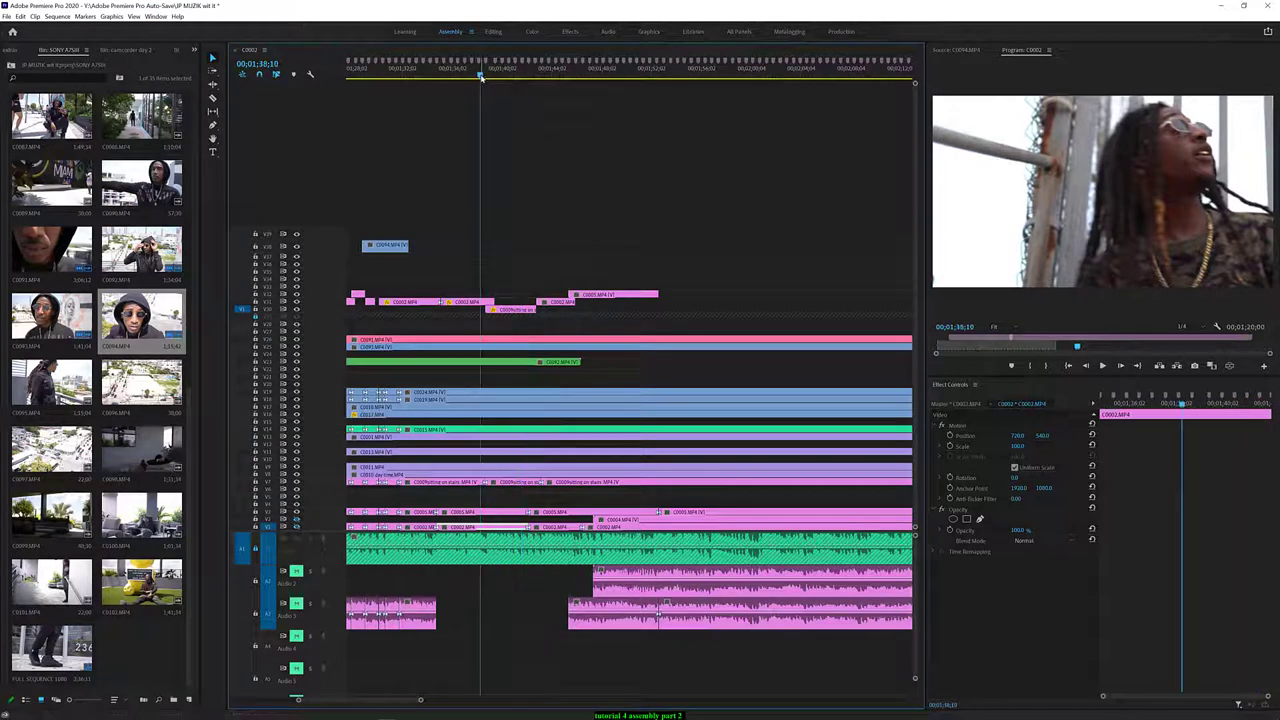
key(space)
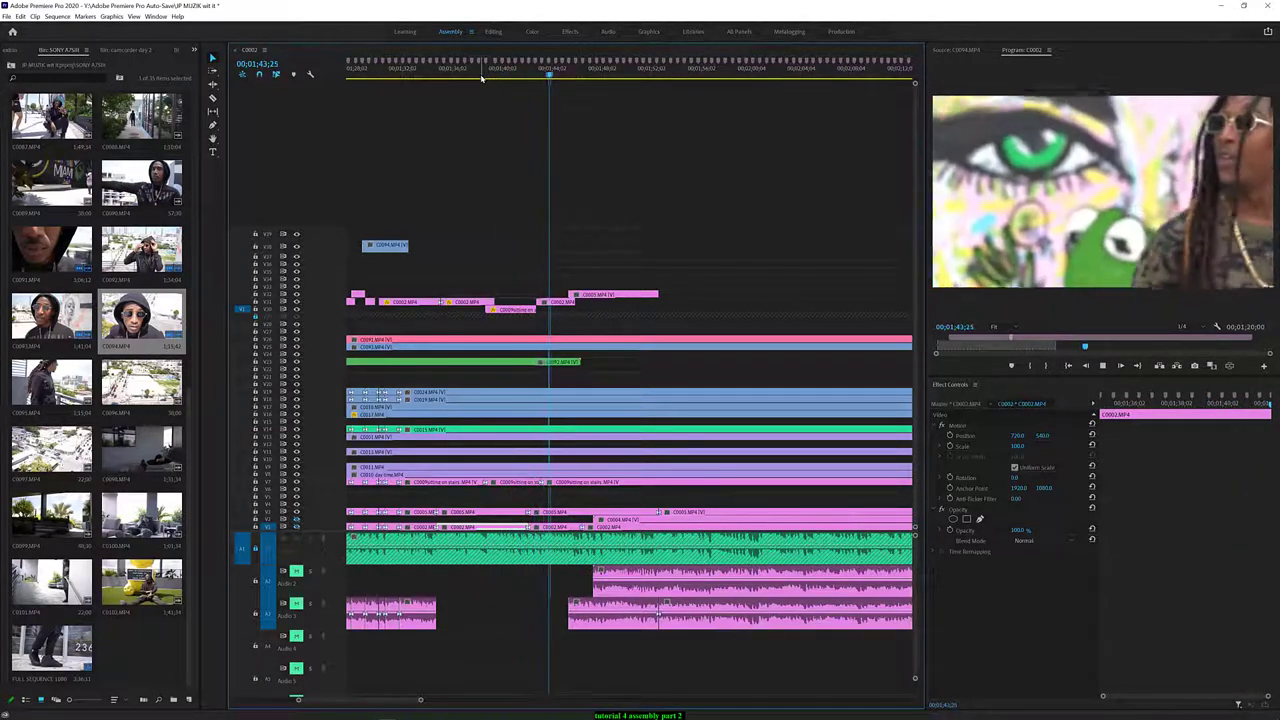
key(space)
Raise the graffiti-wall shot to Position Y 516 and replay from 01;42;03
click(978, 384)
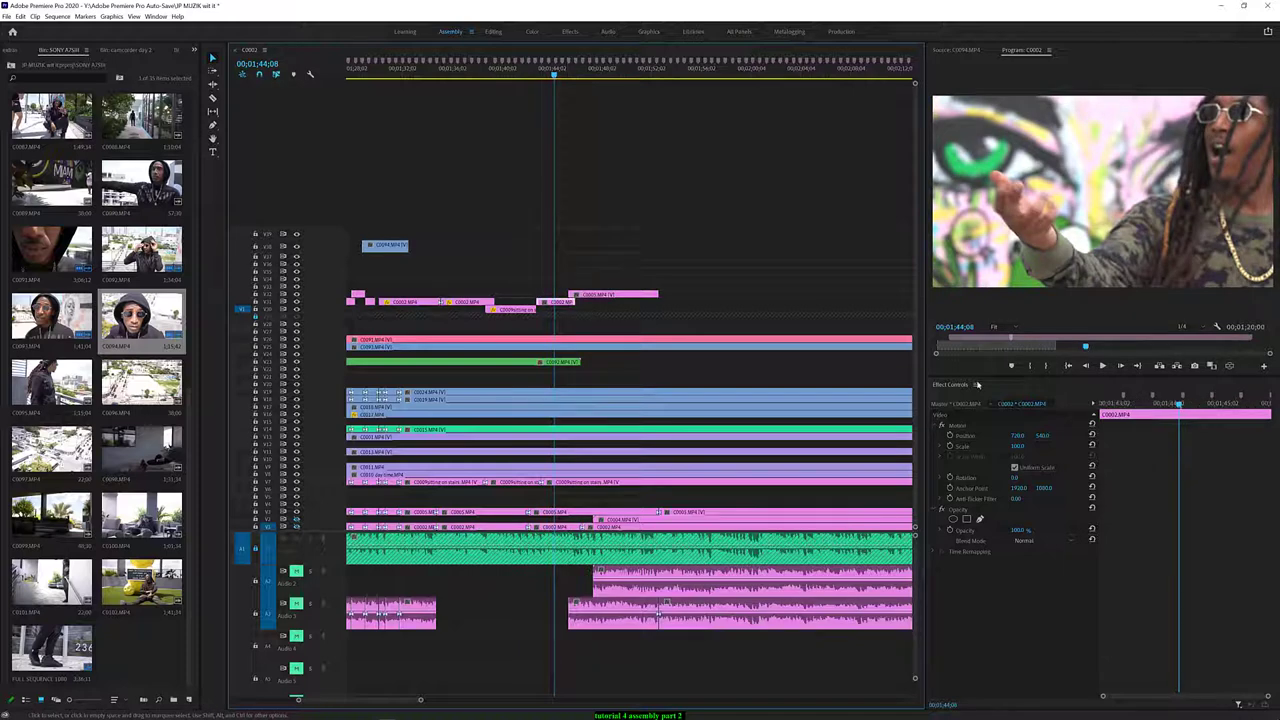
drag(1042, 436, 1018, 436)
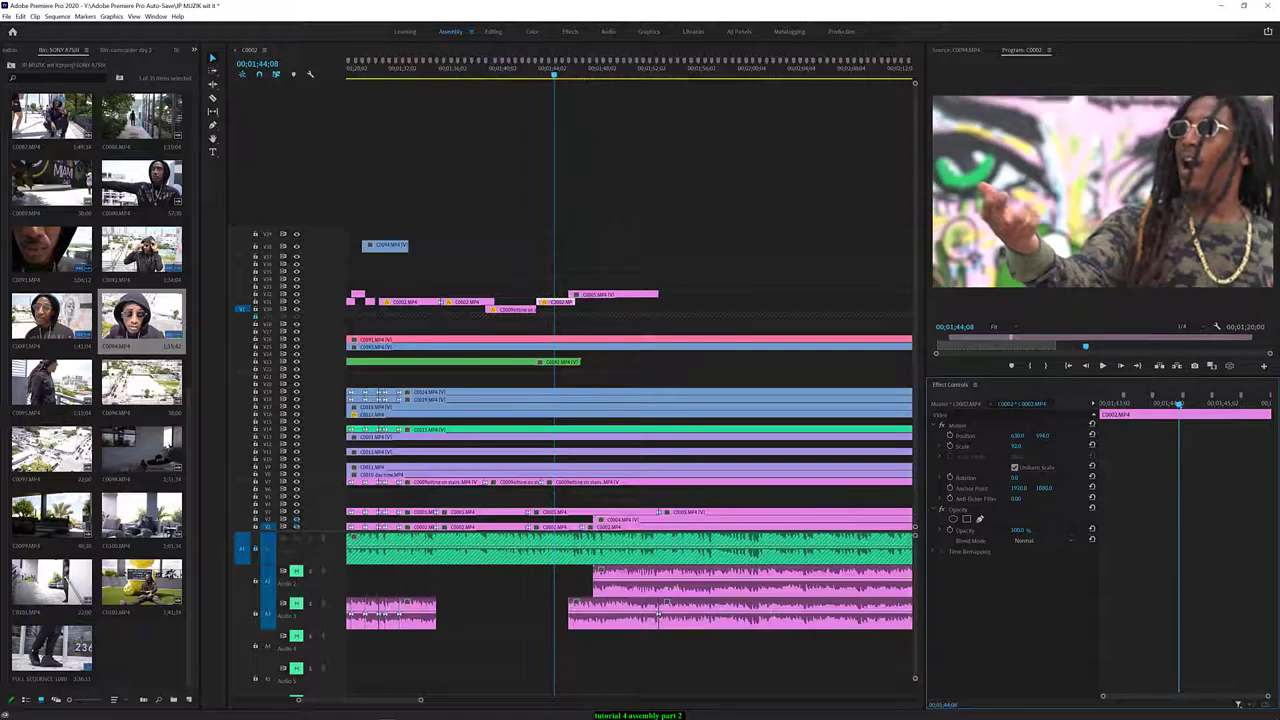
click(528, 77)
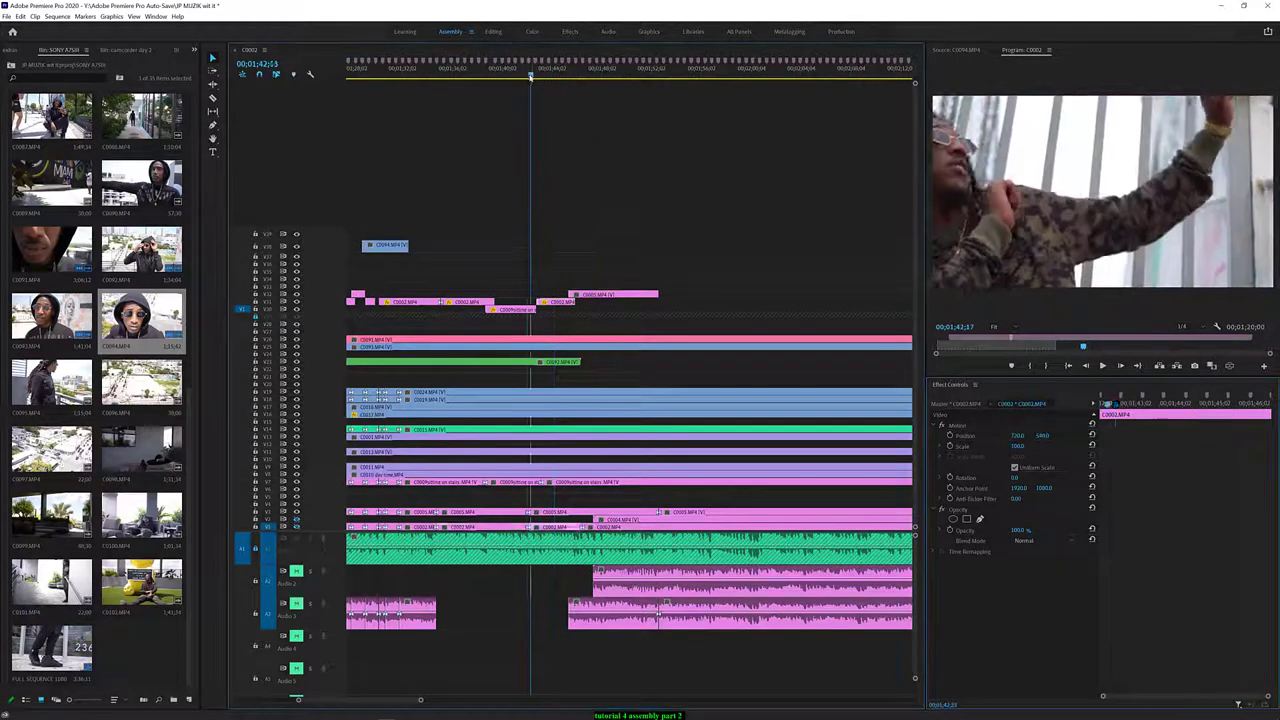
key(space)
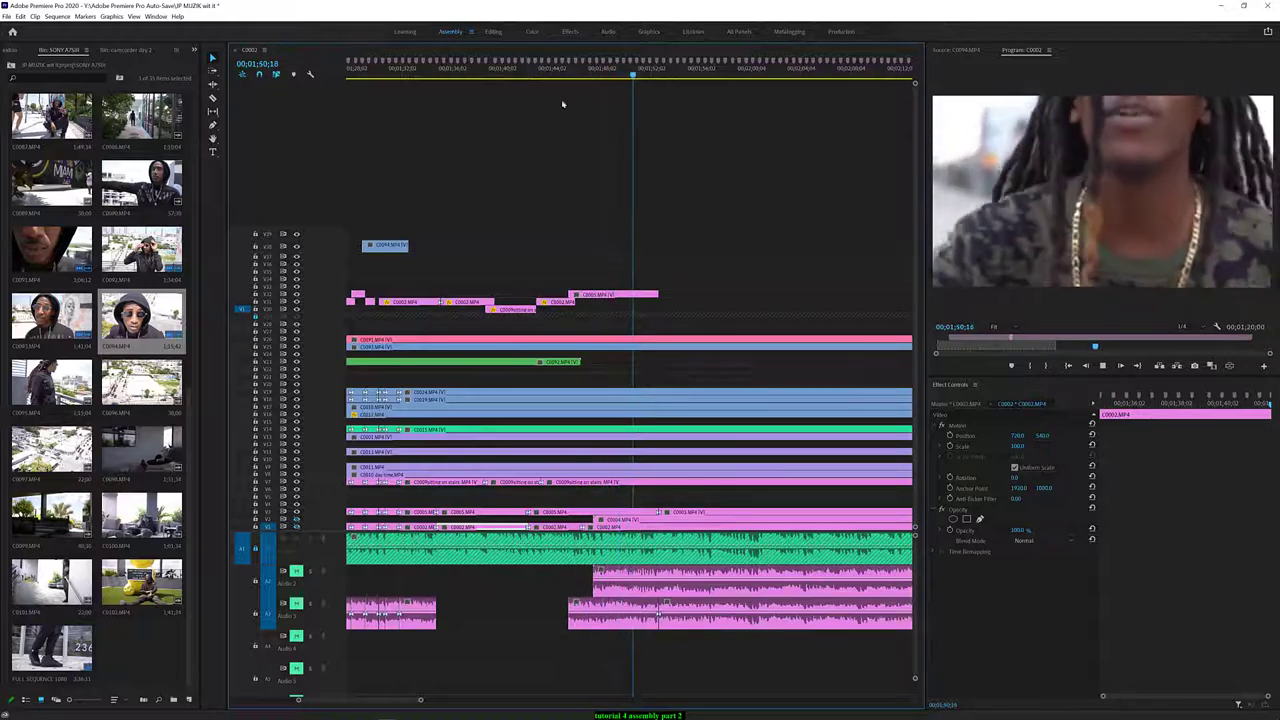
Scale the pink clip on the upper video track down from 93 to 63
key(space)
click(651, 294)
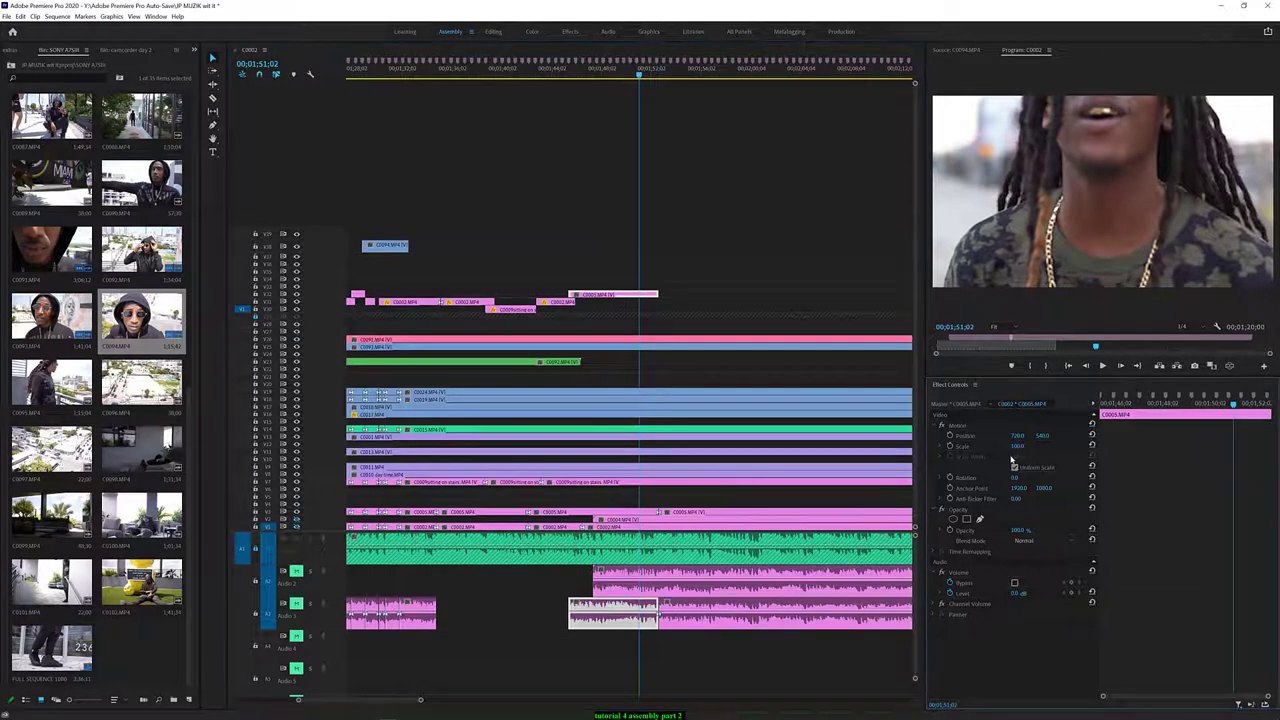
drag(1016, 446, 986, 446)
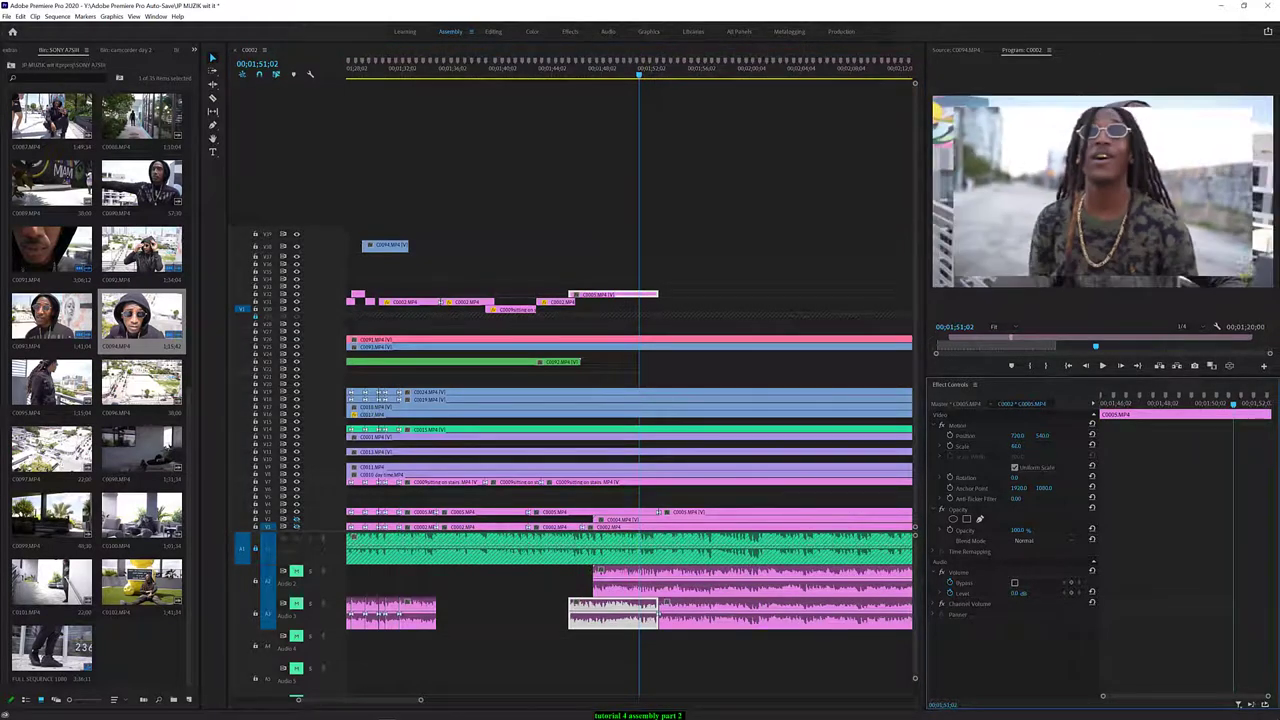
Play the passage from about 01;44 to 01;51, then zoom the timeline out
click(556, 76)
key(space)
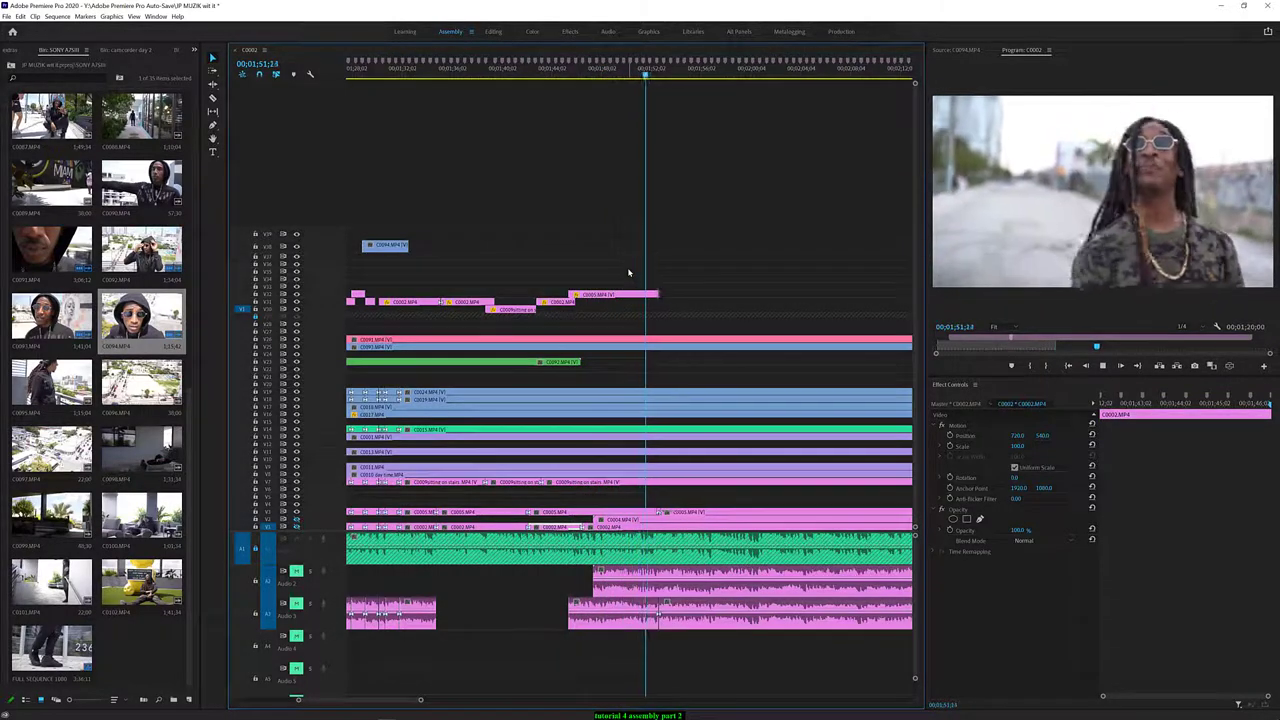
key(space)
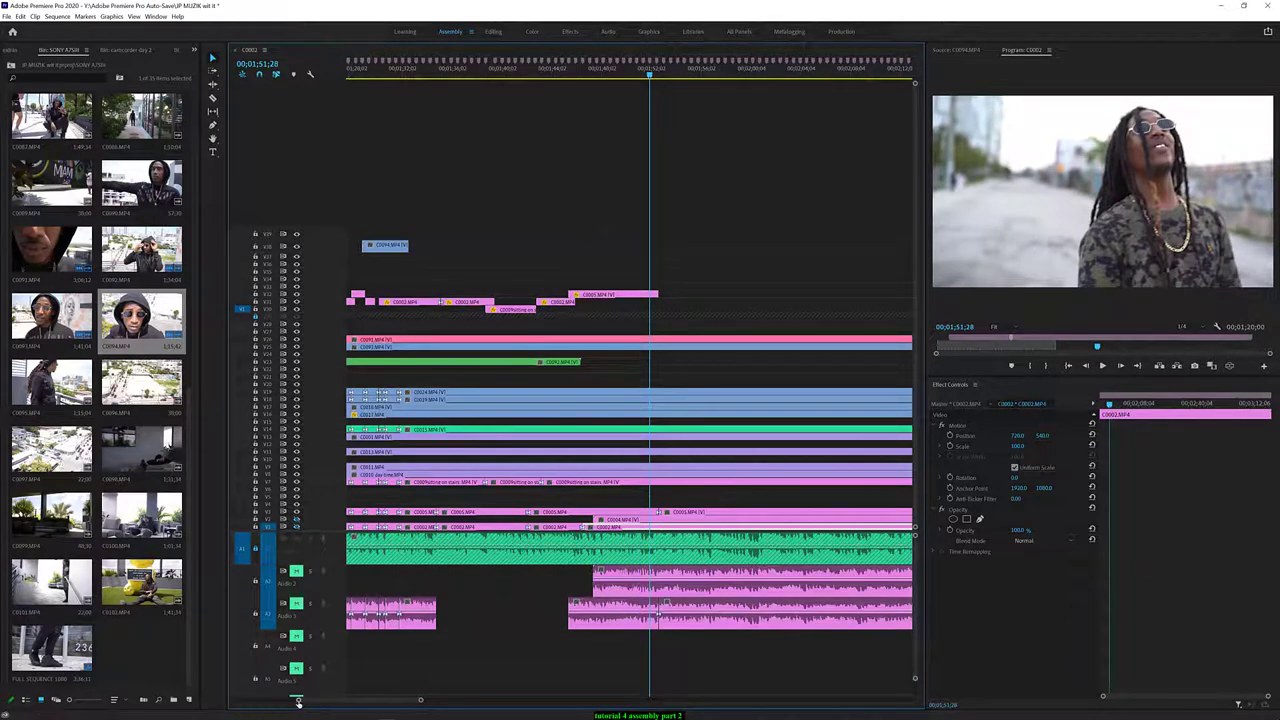
drag(297, 703, 222, 706)
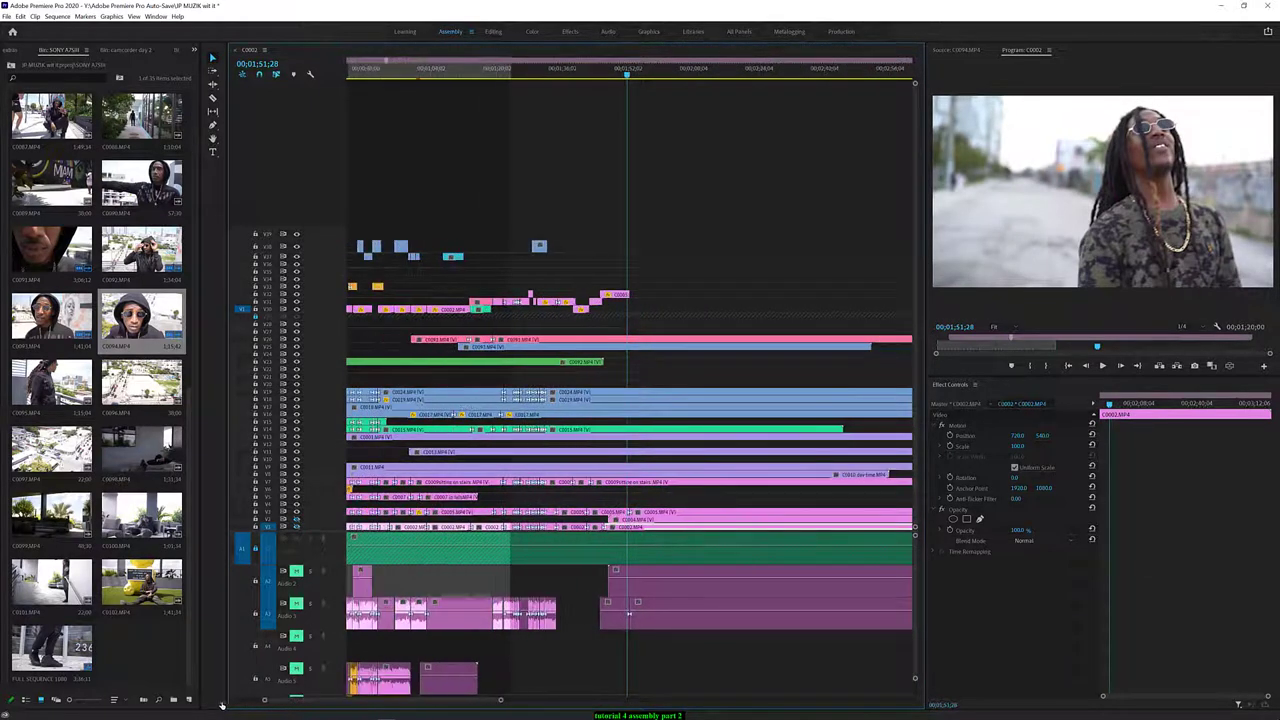
Zoom the timeline fully out and play the sequence from the start to about 00;01;09
scroll(449, 266, down, 5)
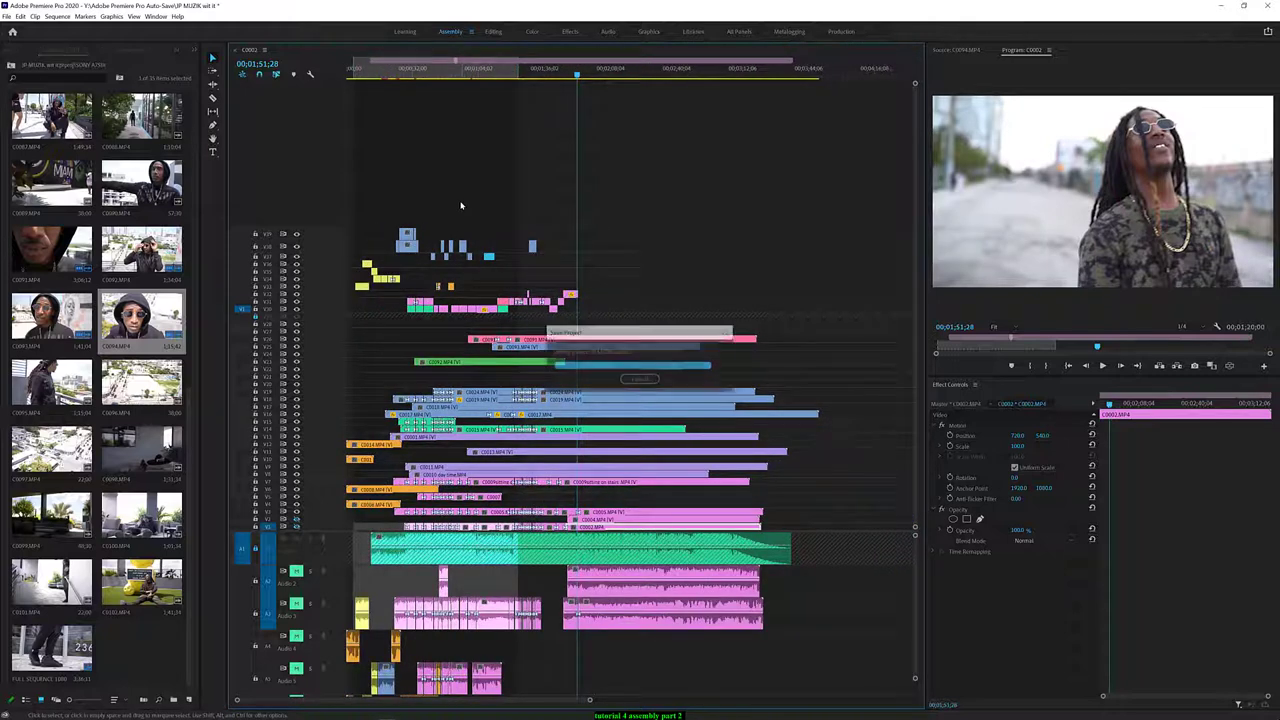
click(358, 72)
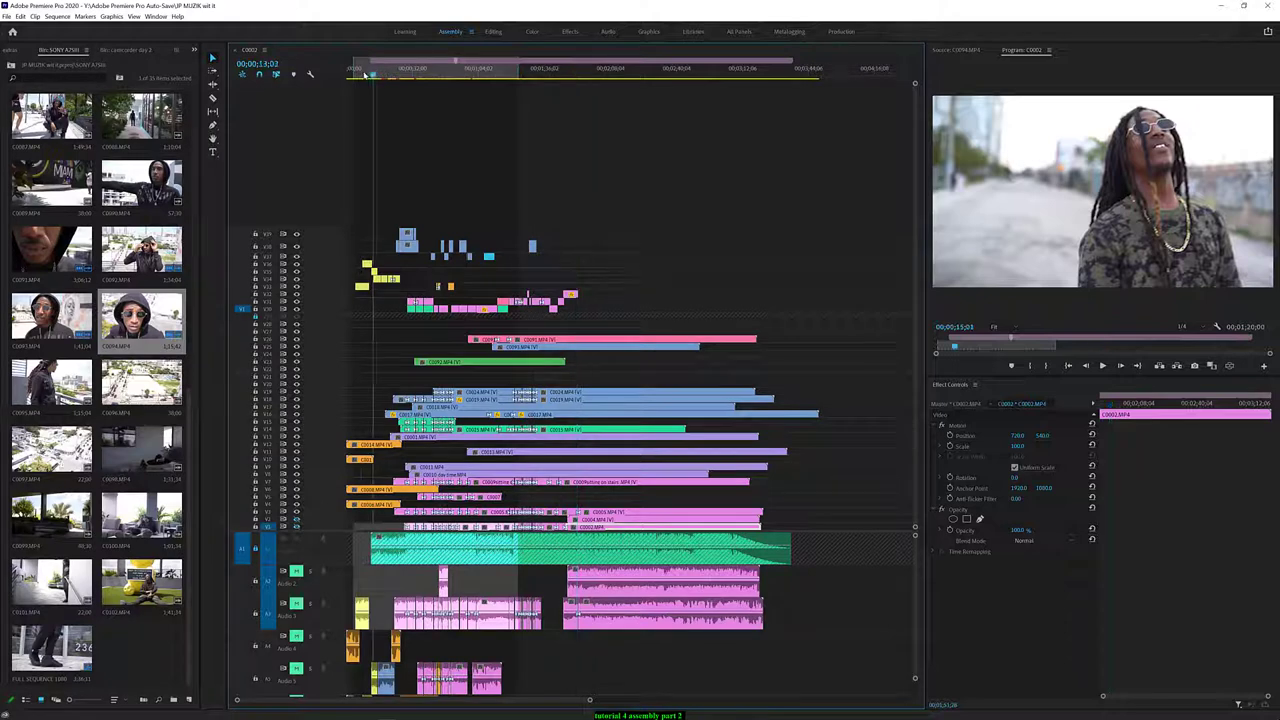
key(space)
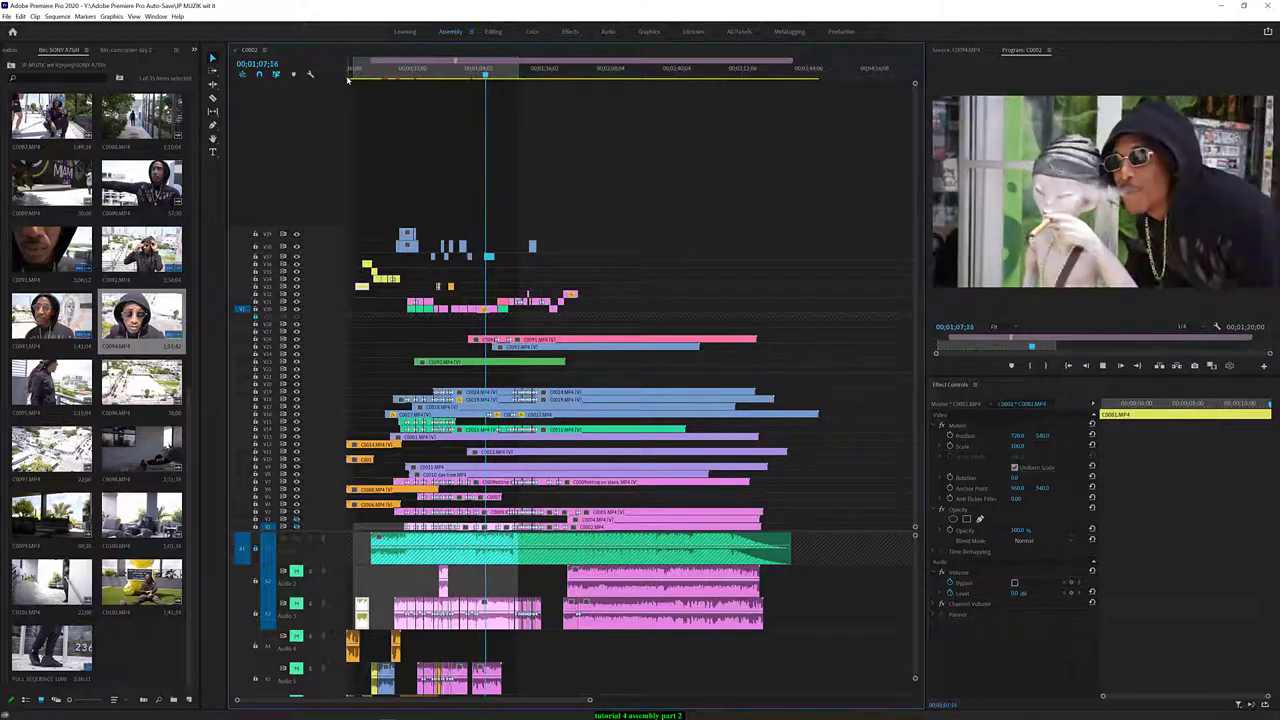
key(space)
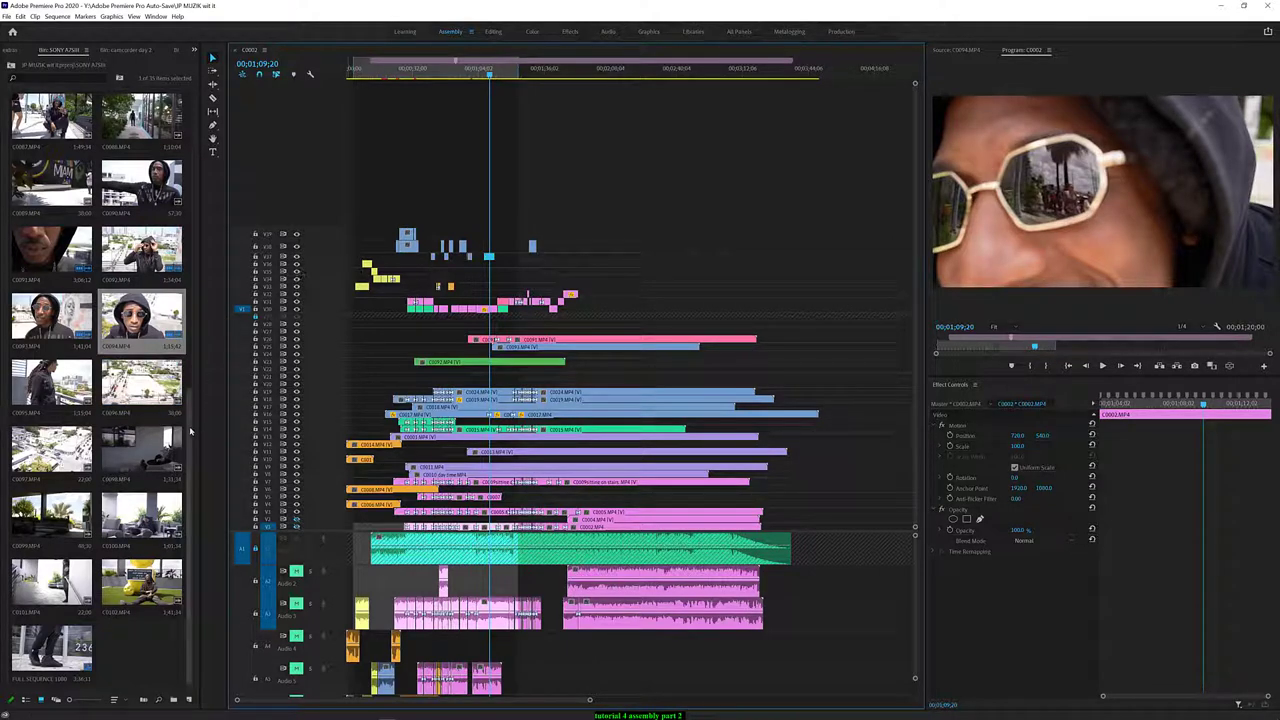
Place C0072 from the bin on a new top video track at the sequence start and preview it
drag(188, 430, 209, 84)
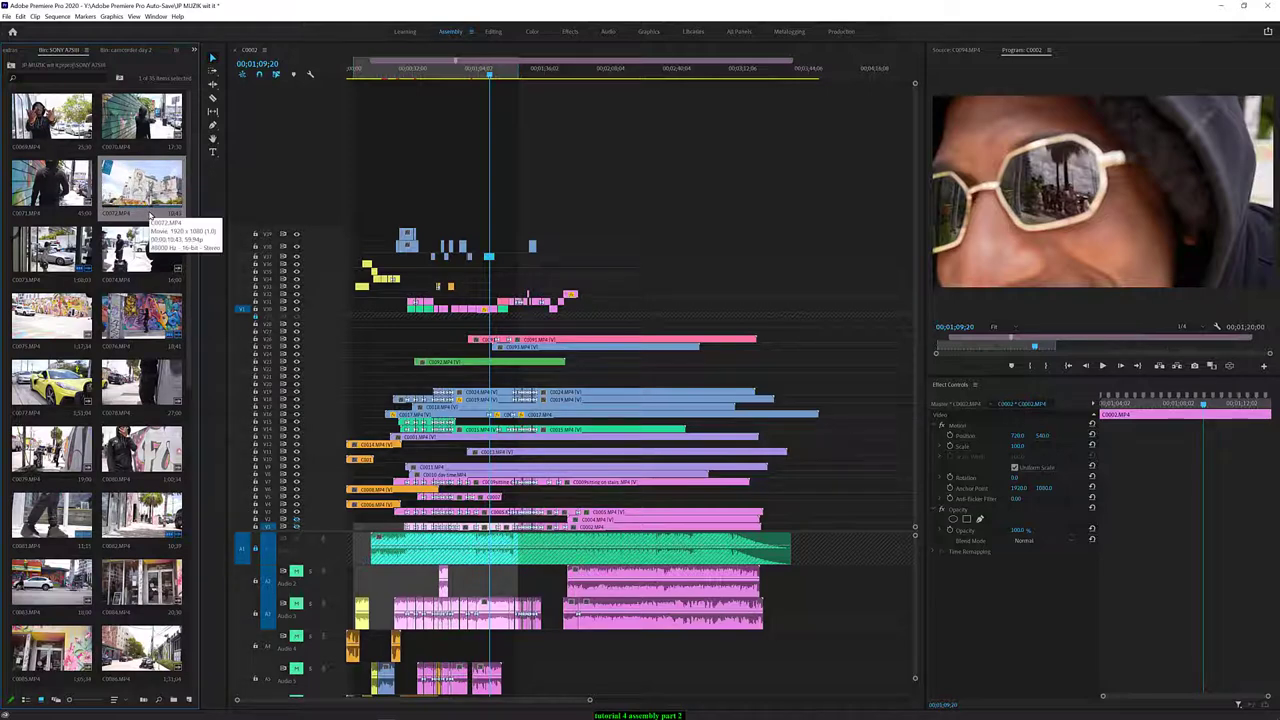
click(150, 215)
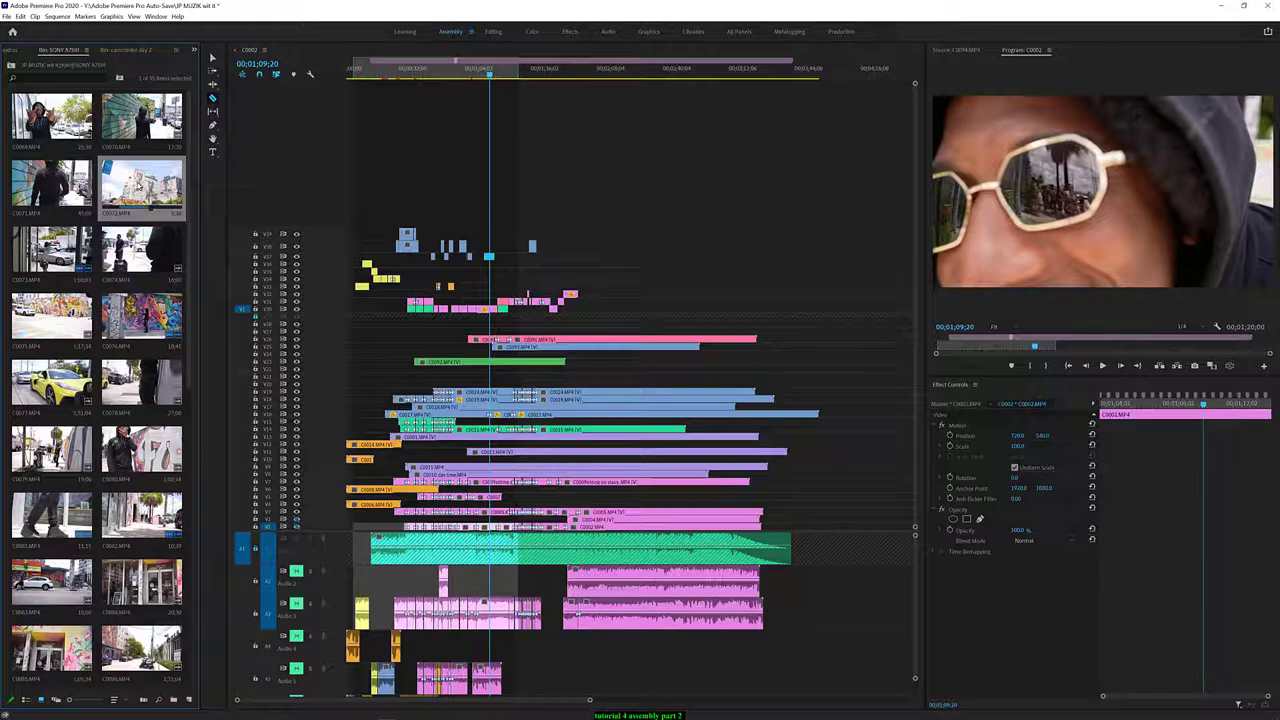
drag(208, 193, 473, 222)
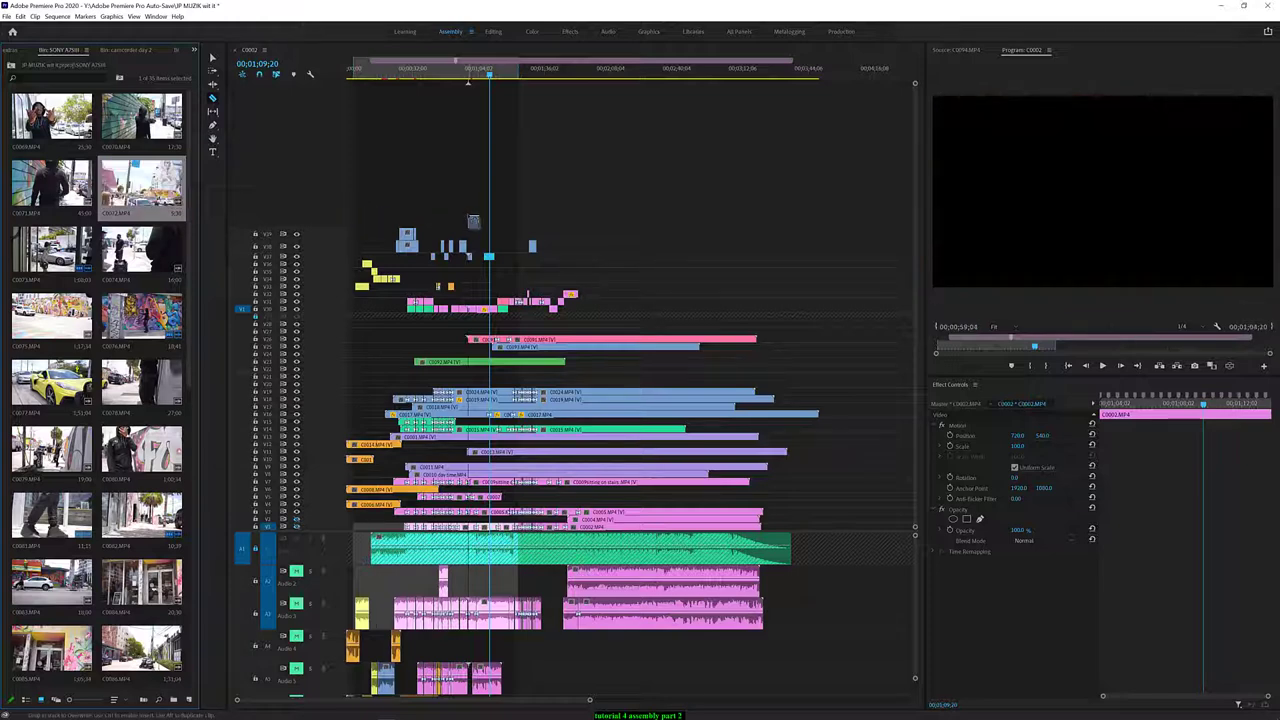
click(340, 74)
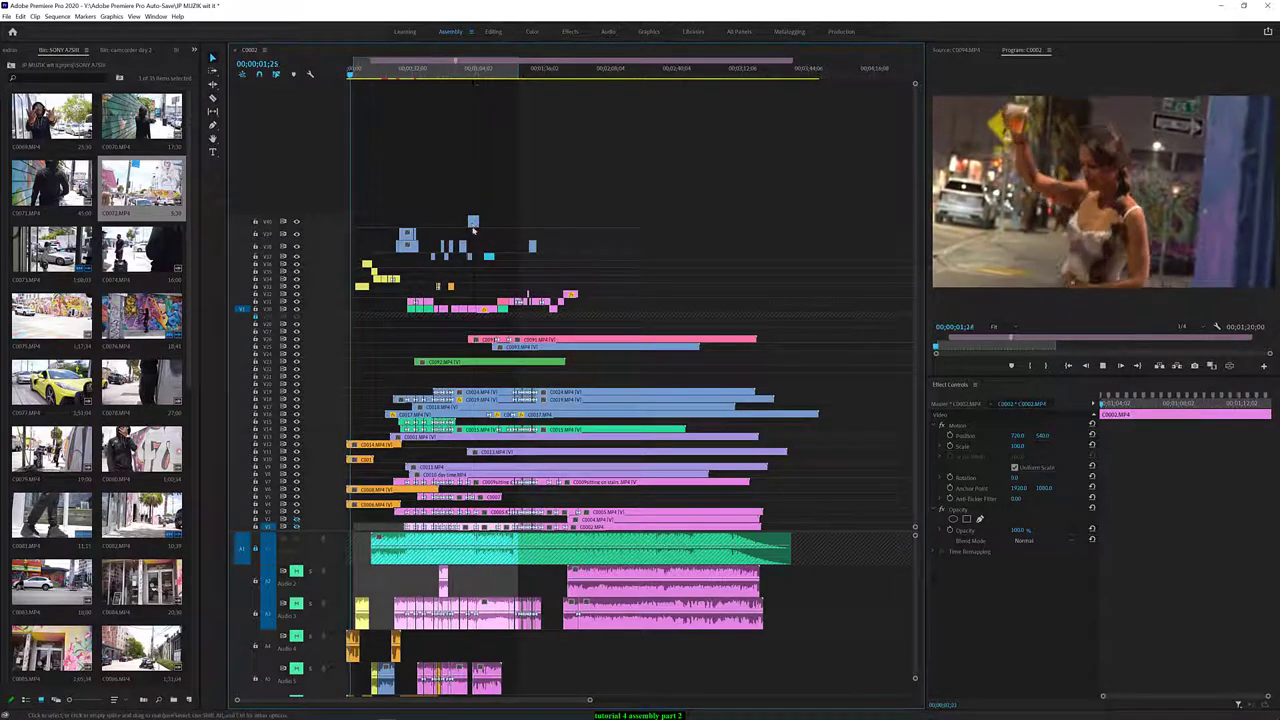
drag(473, 222, 343, 226)
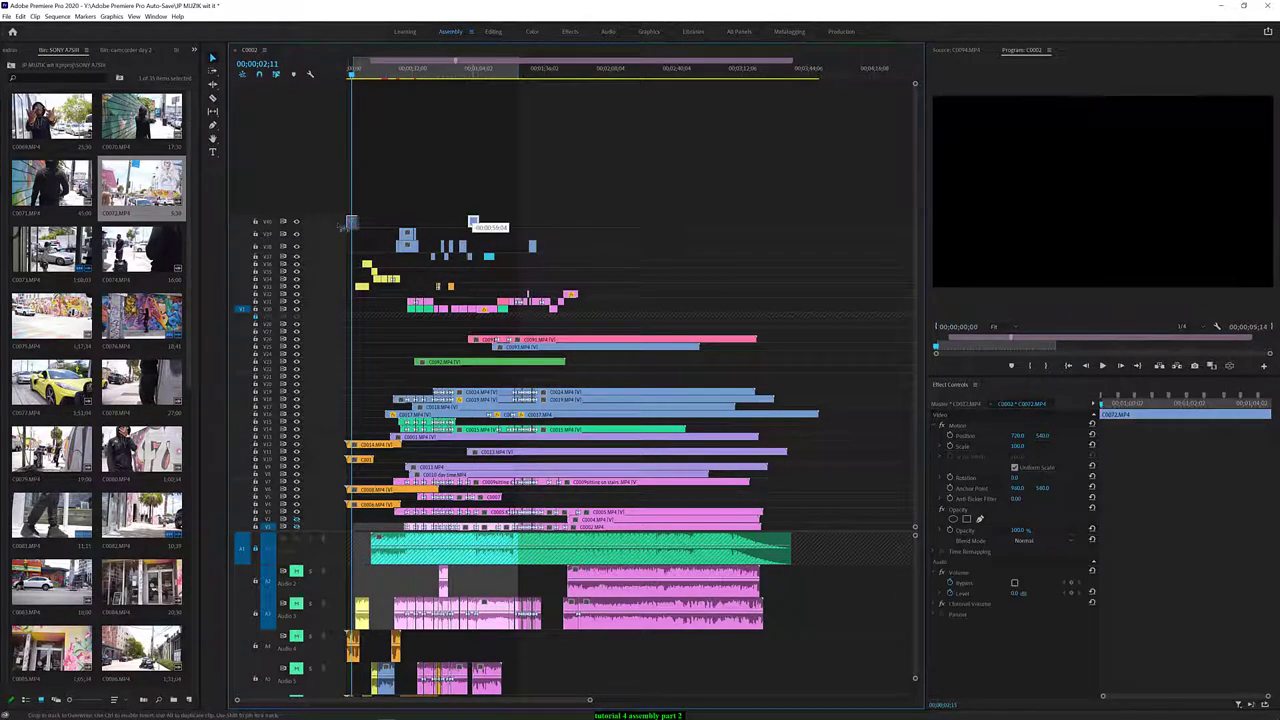
key(space)
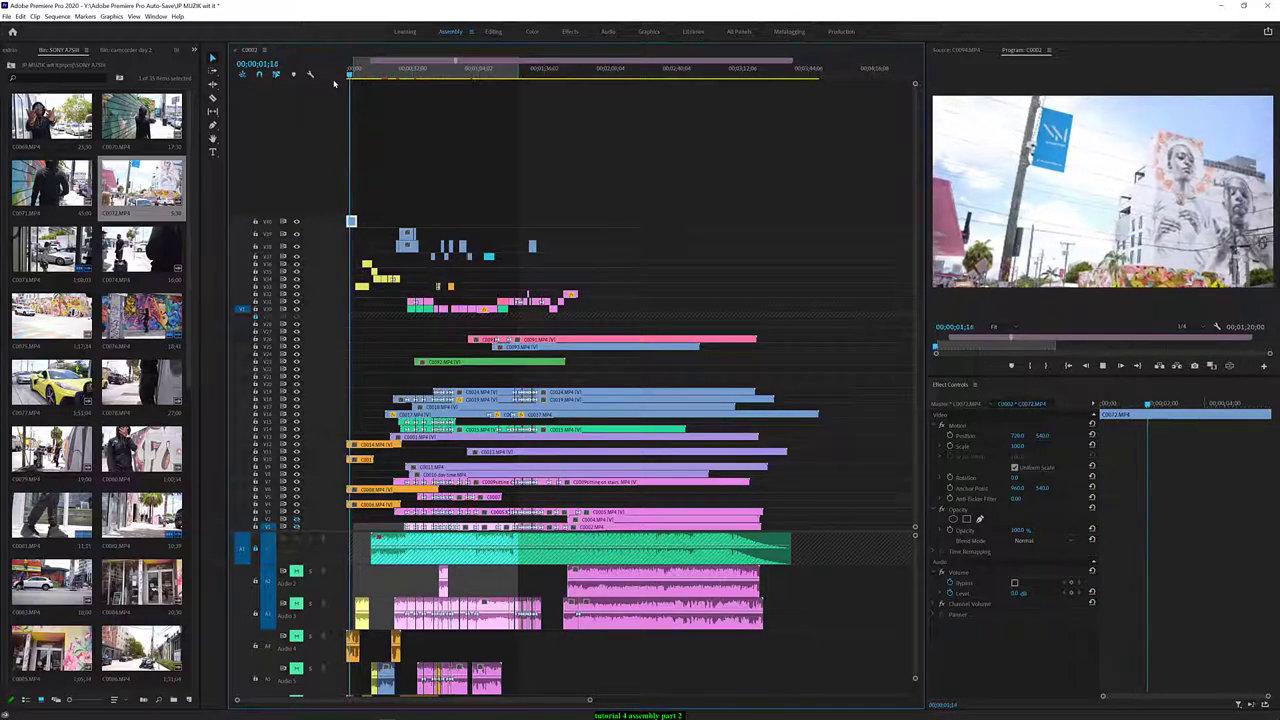
key(space)
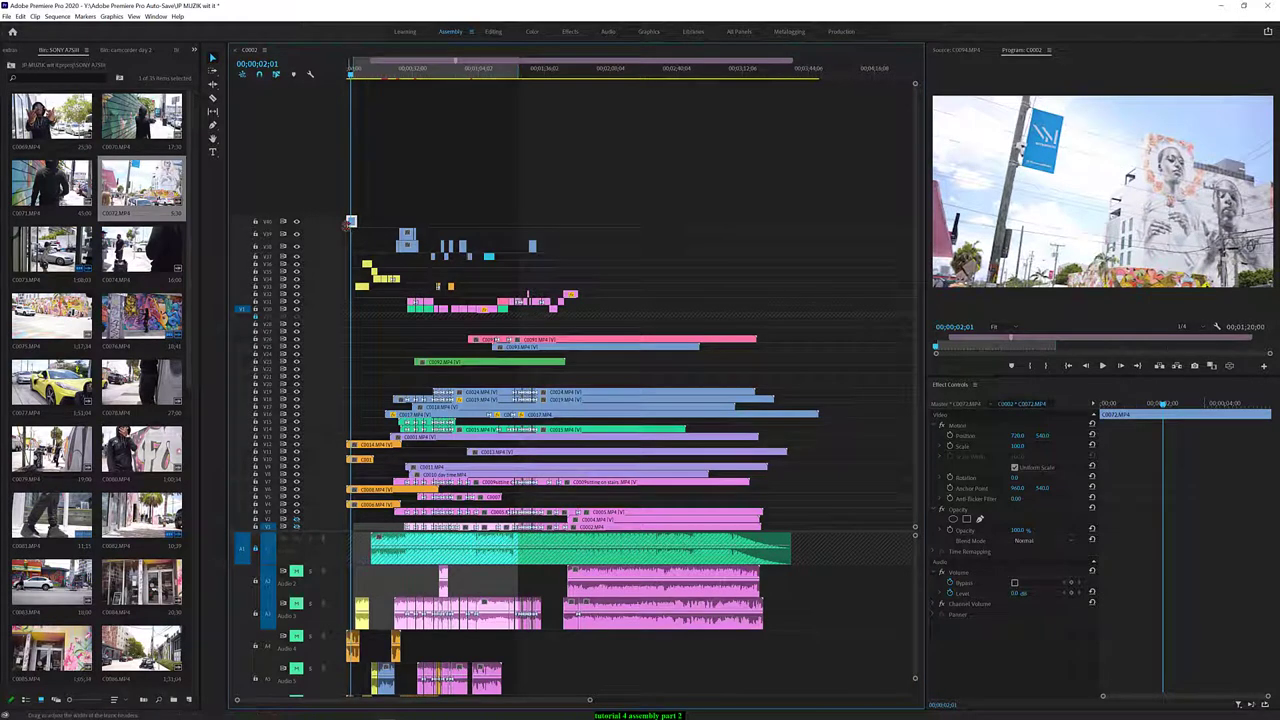
key(ctrl+r)
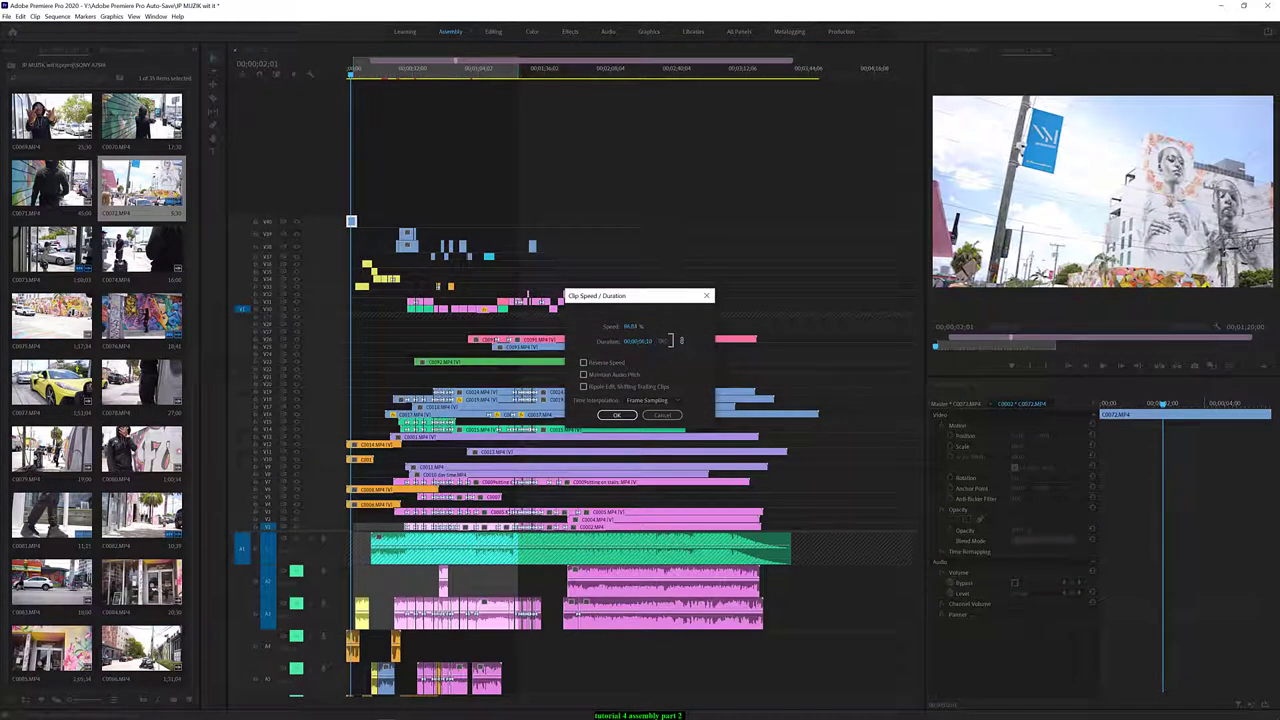
Give C0072 Optical Flow time interpolation and play the opening back
click(632, 400)
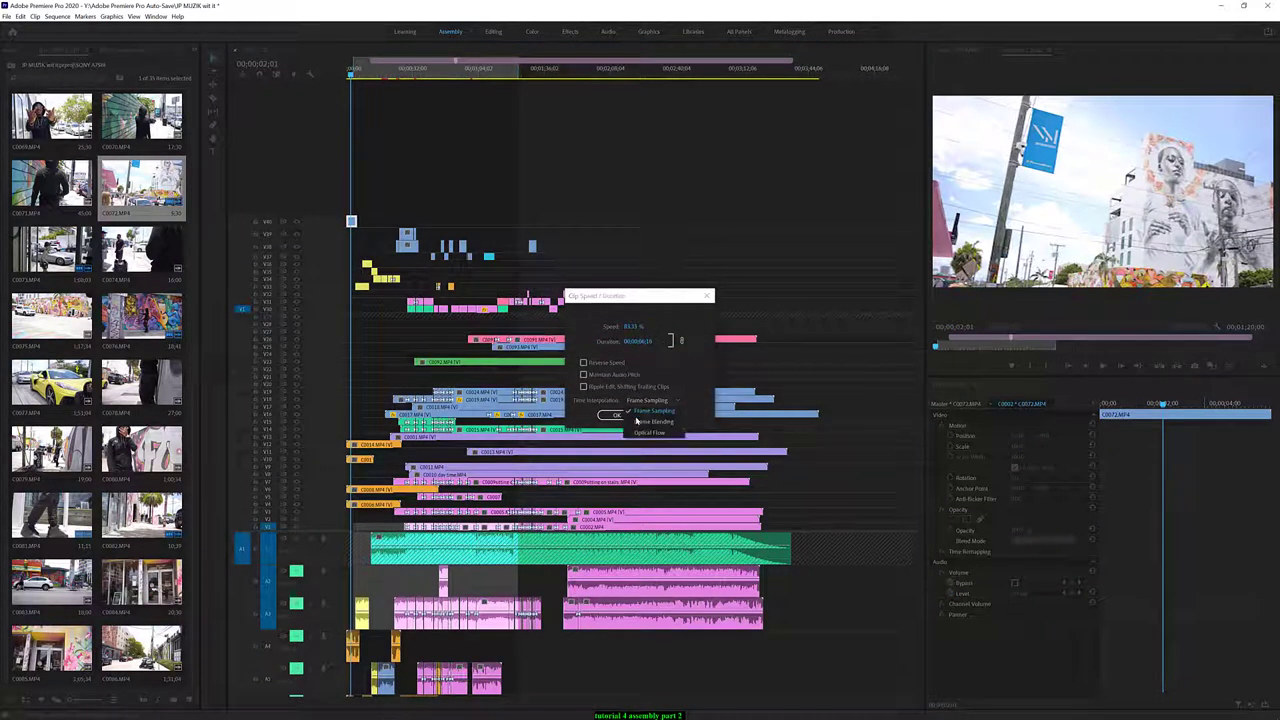
click(646, 434)
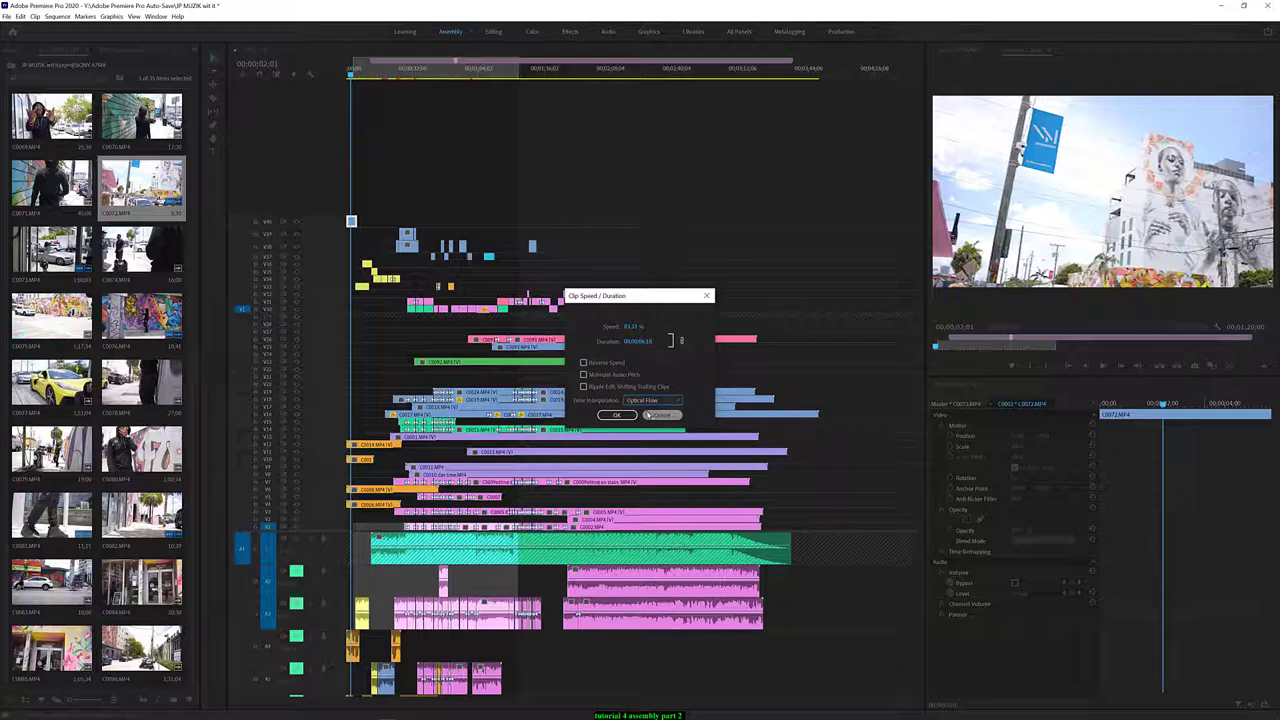
click(618, 415)
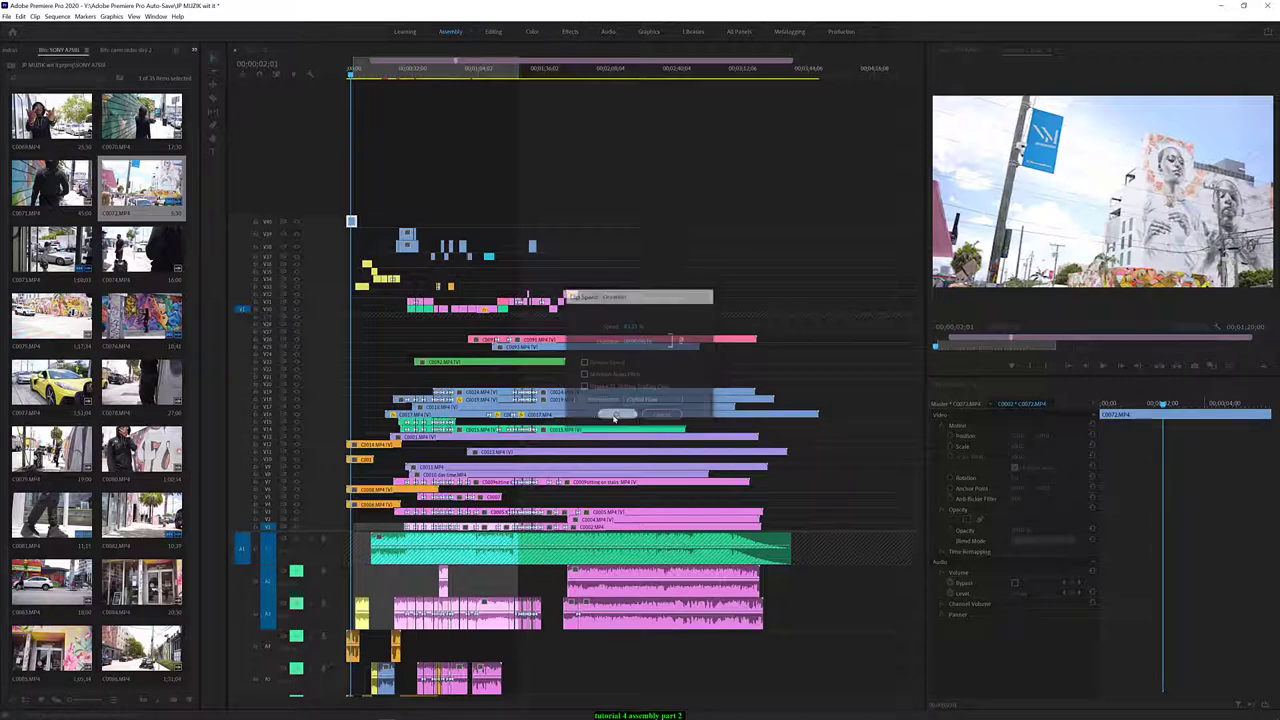
click(350, 74)
key(space)
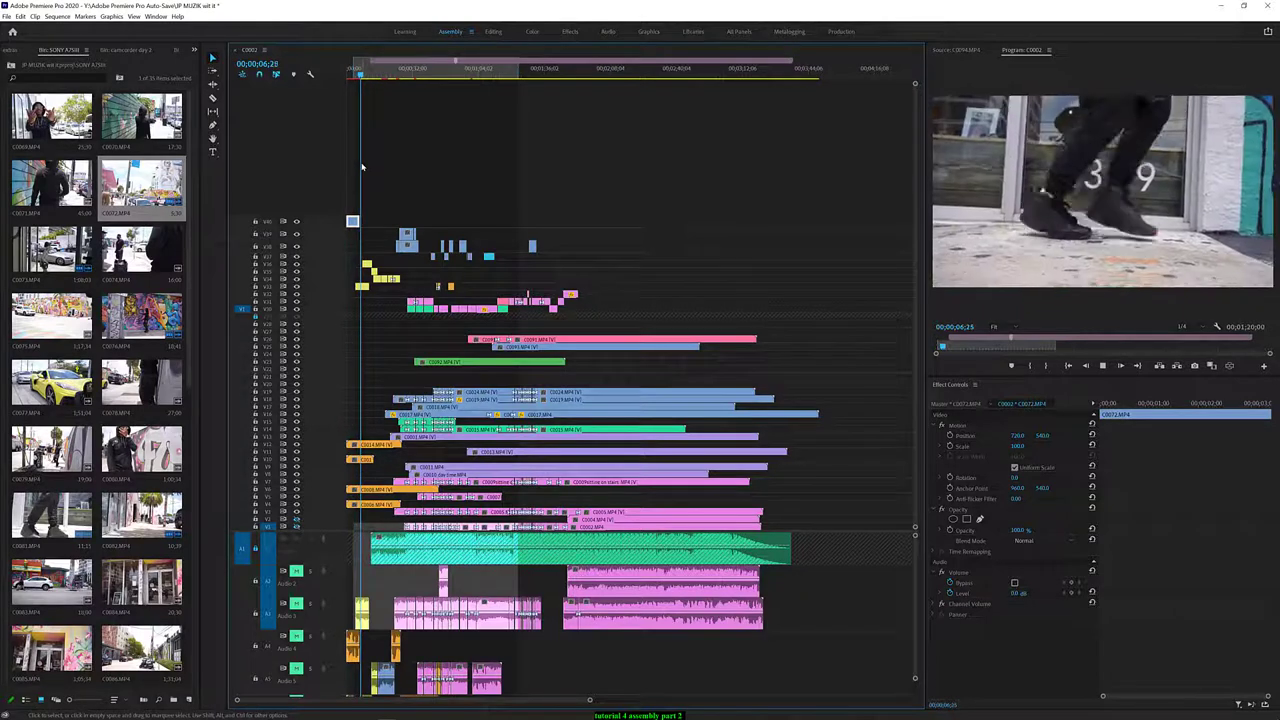
key(space)
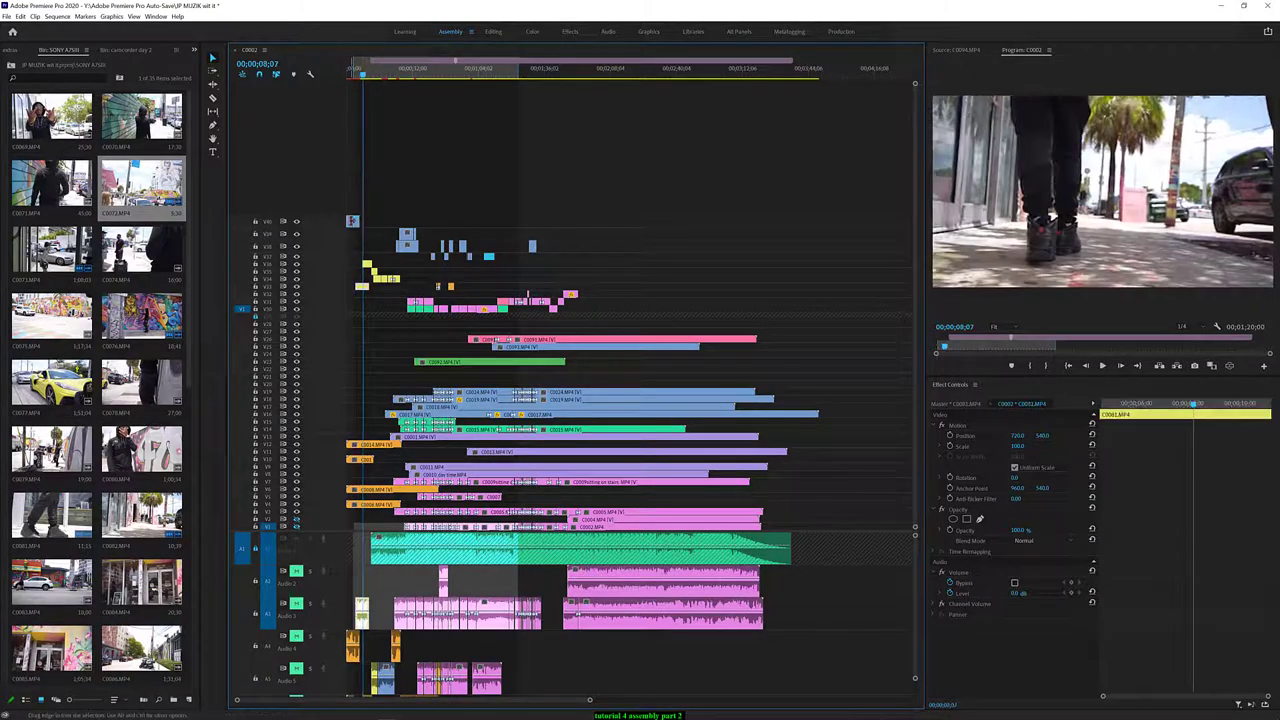
Retrim the C0072 clip on the top track to a brief flash at the sequence start
click(352, 222)
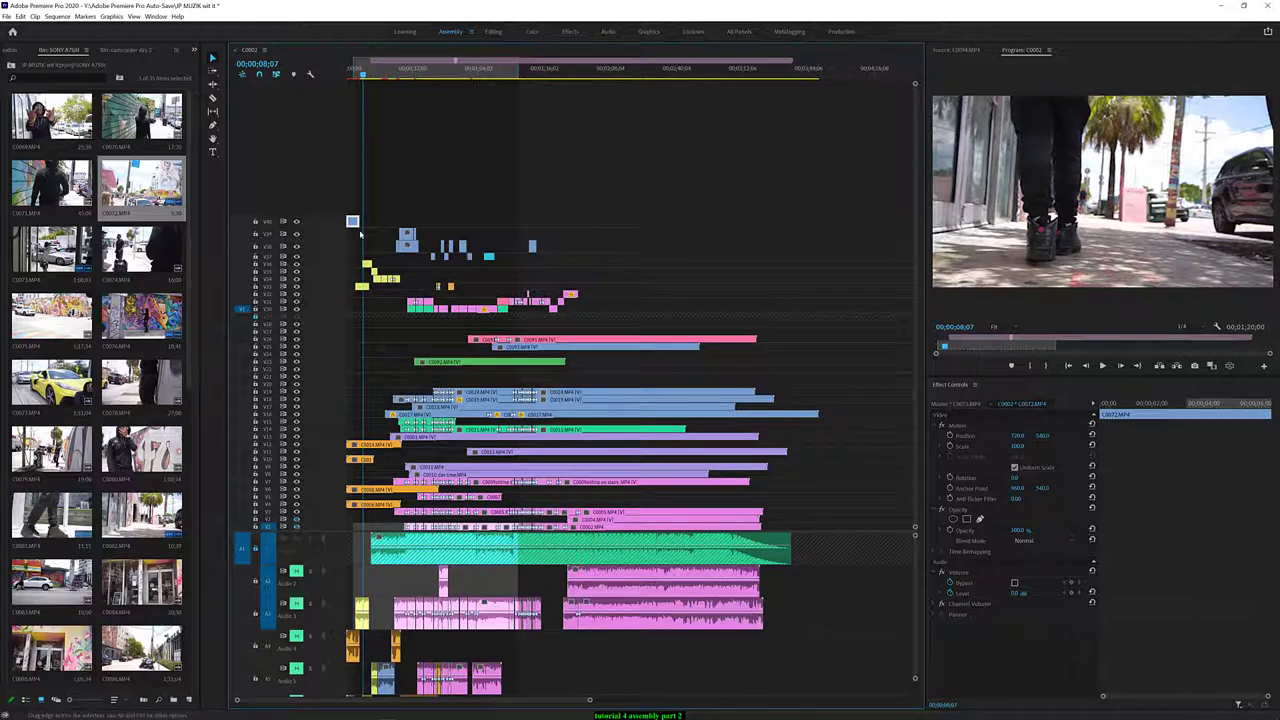
key(ctrl+r)
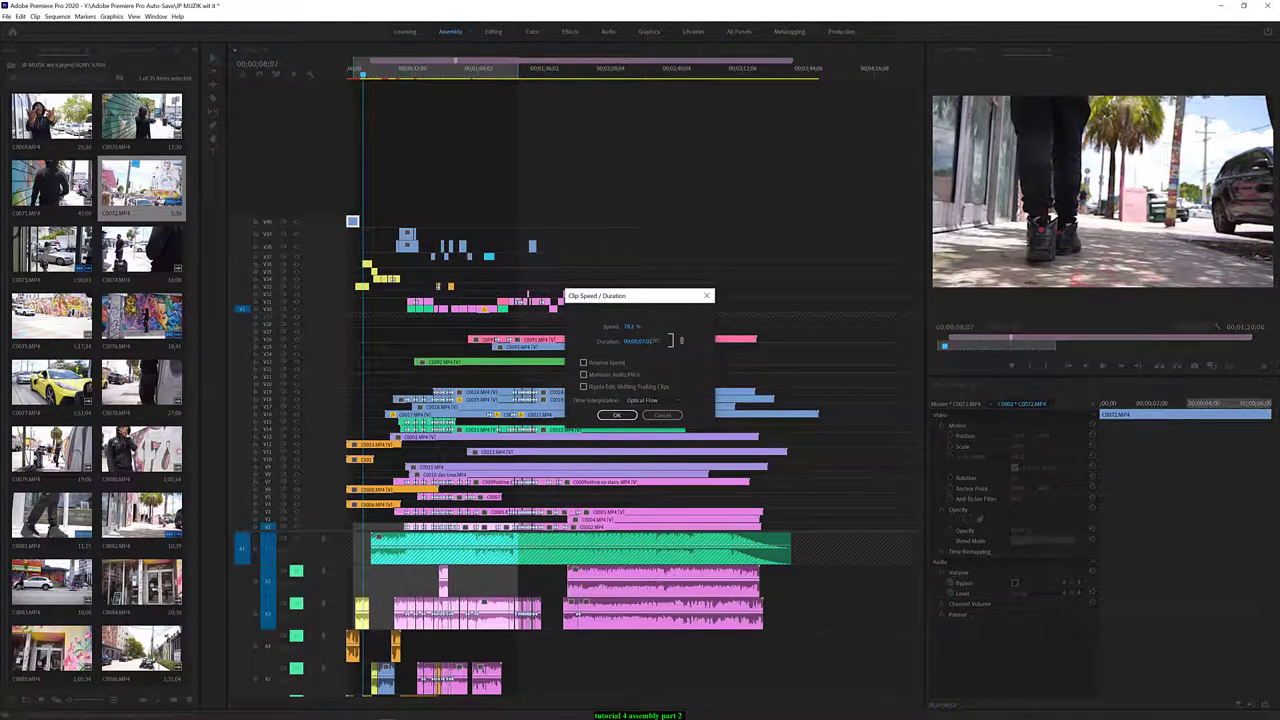
click(626, 418)
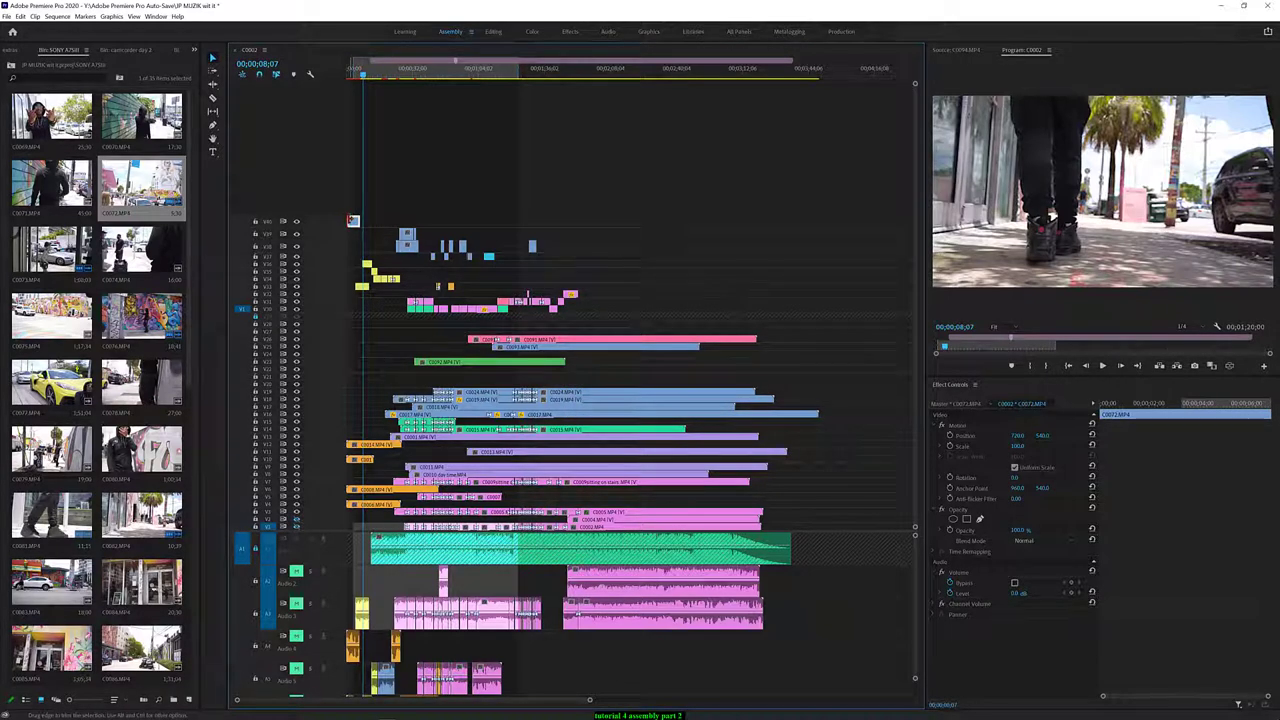
drag(352, 220, 353, 221)
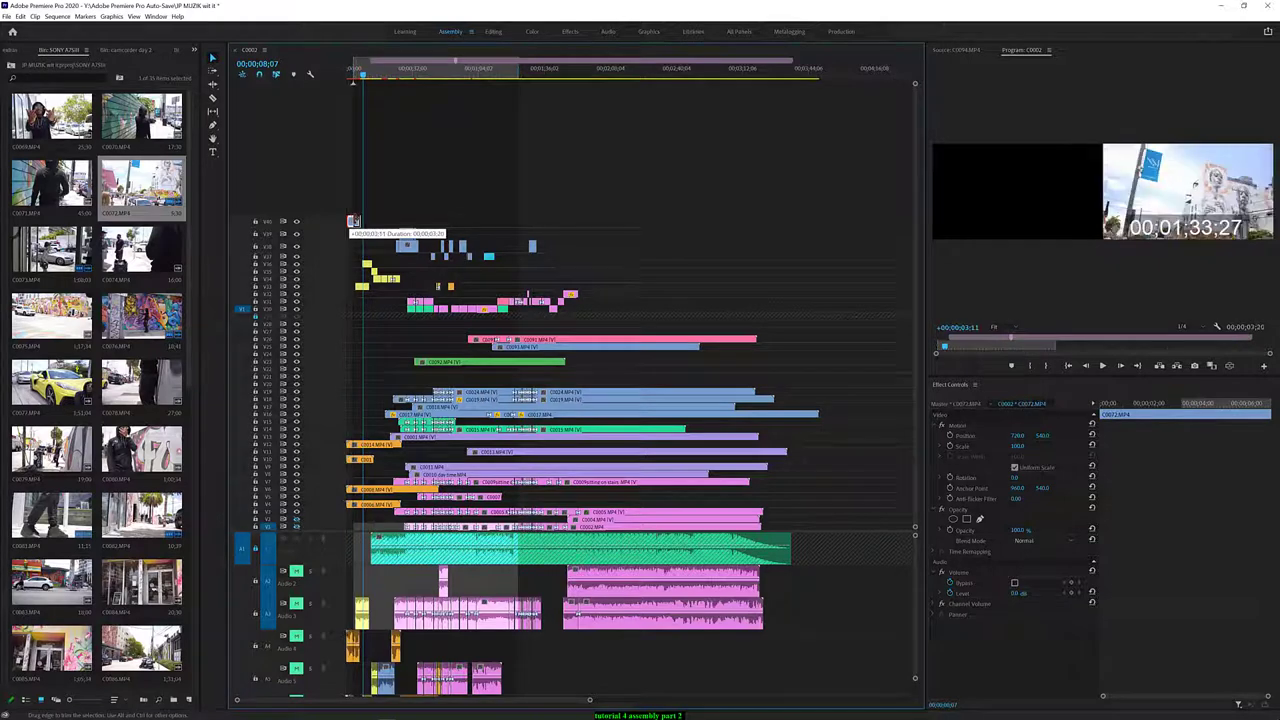
drag(352, 220, 355, 221)
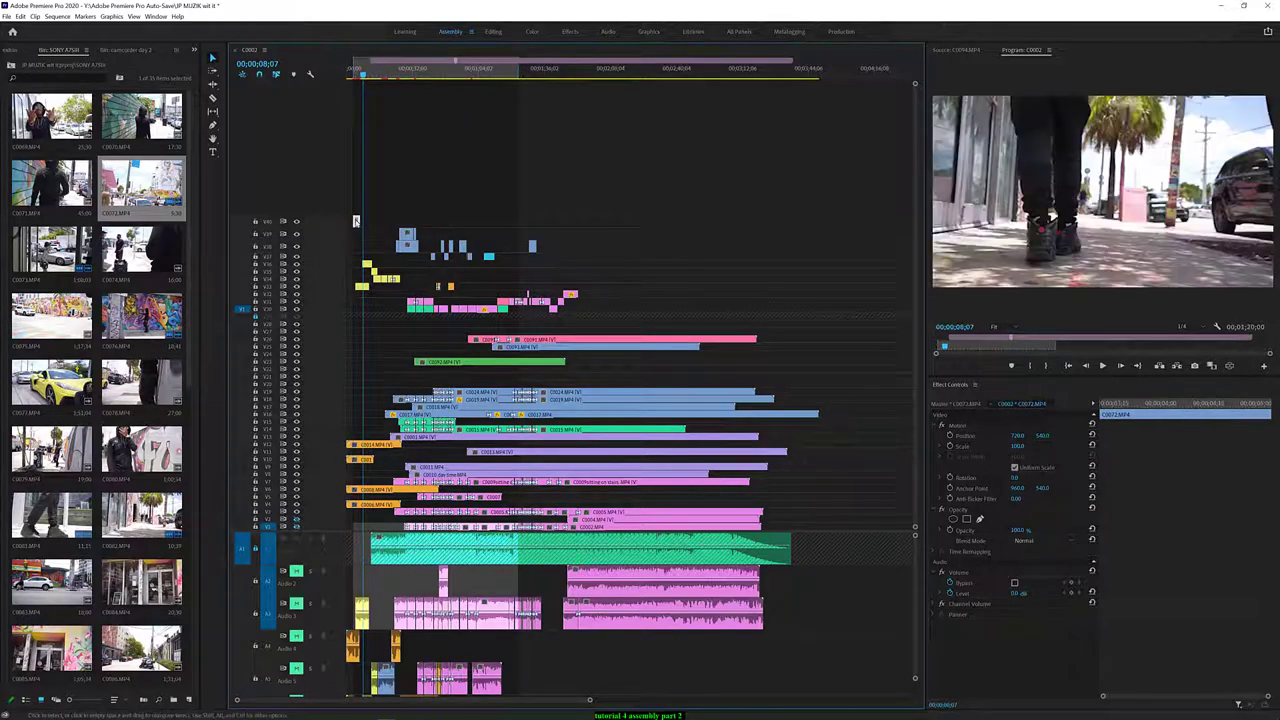
click(343, 72)
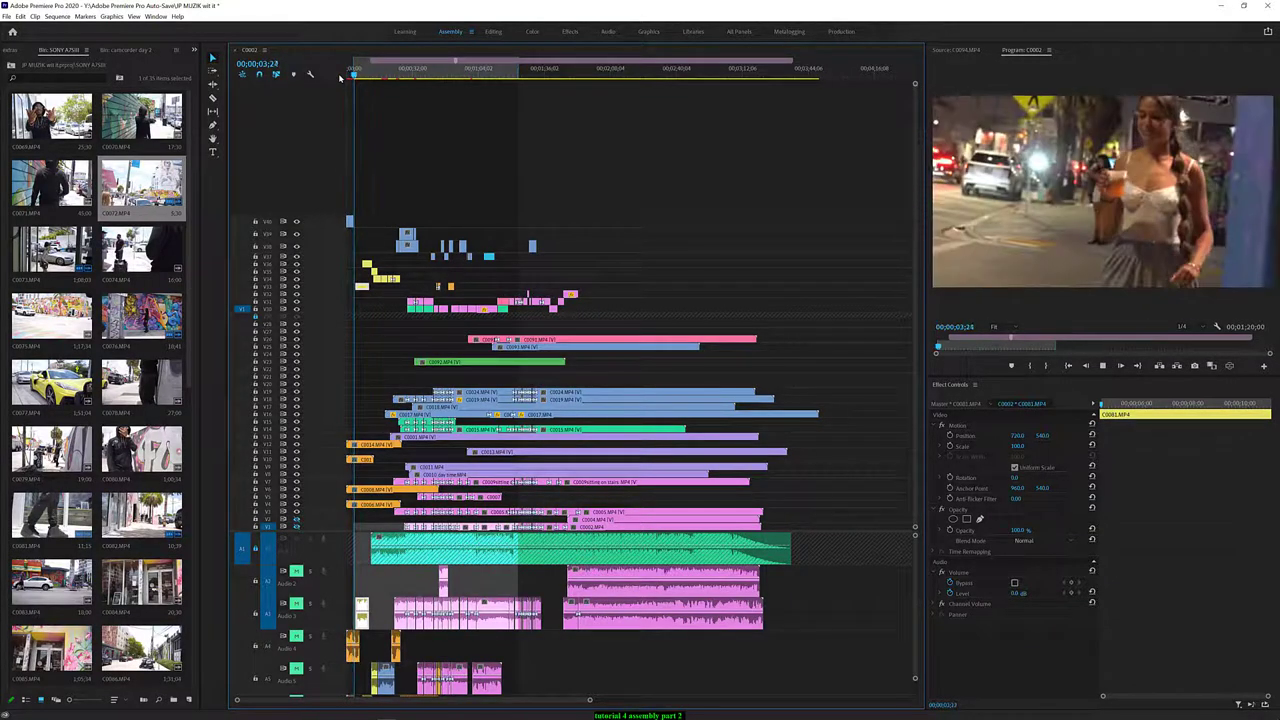
Zoom into the timeline and play the sequence from 0 to about fourteen seconds
key(space)
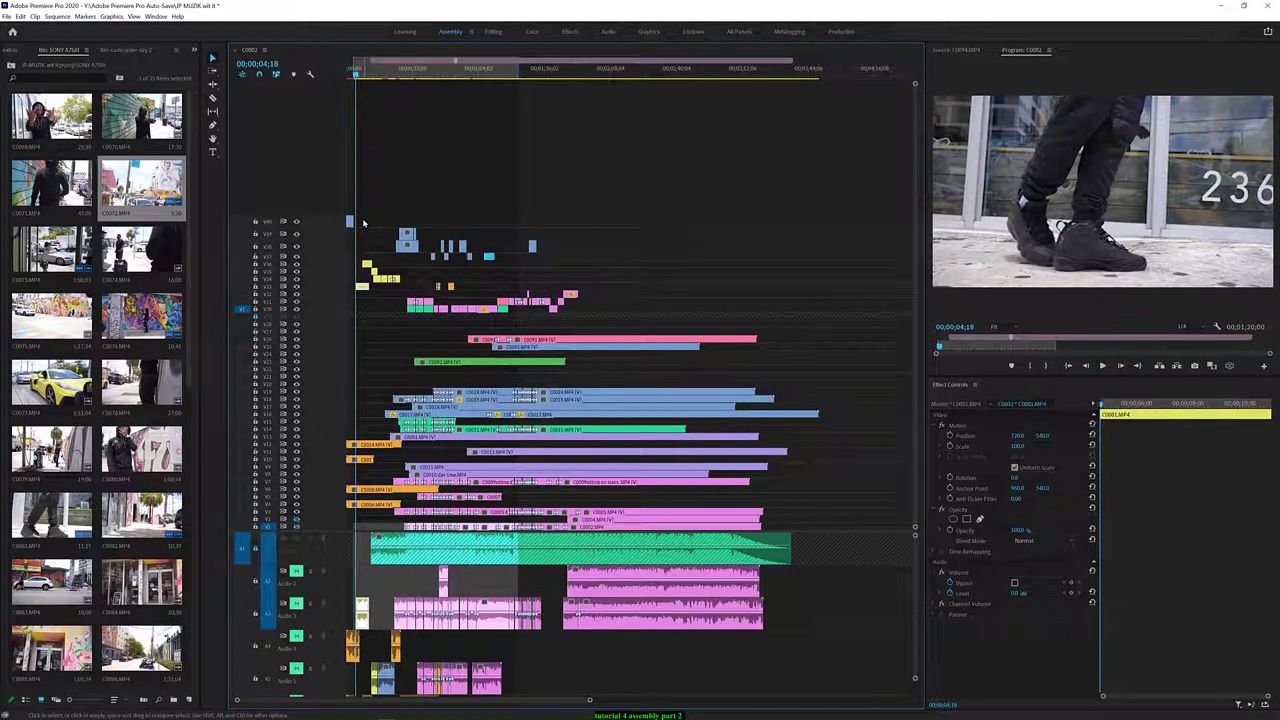
scroll(363, 222, up, 3)
scroll(363, 222, down, 3)
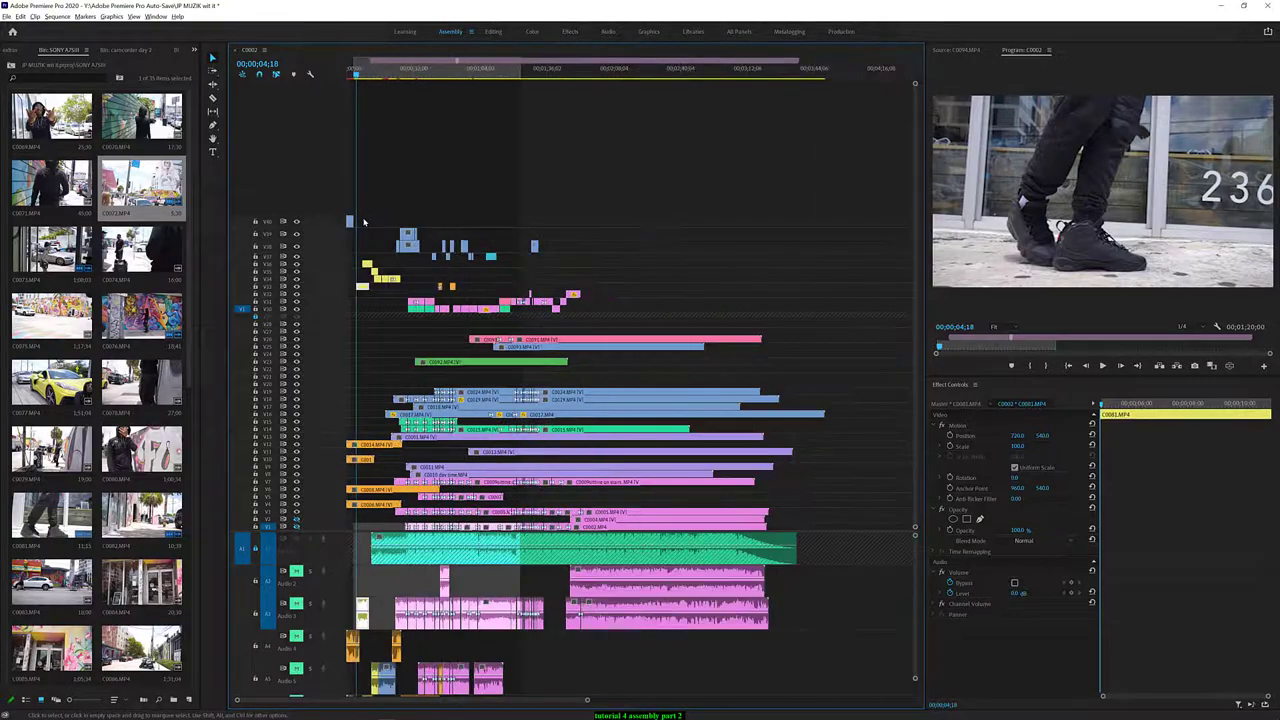
scroll(363, 222, up, 1)
scroll(364, 221, up, 1)
scroll(365, 220, up, 2)
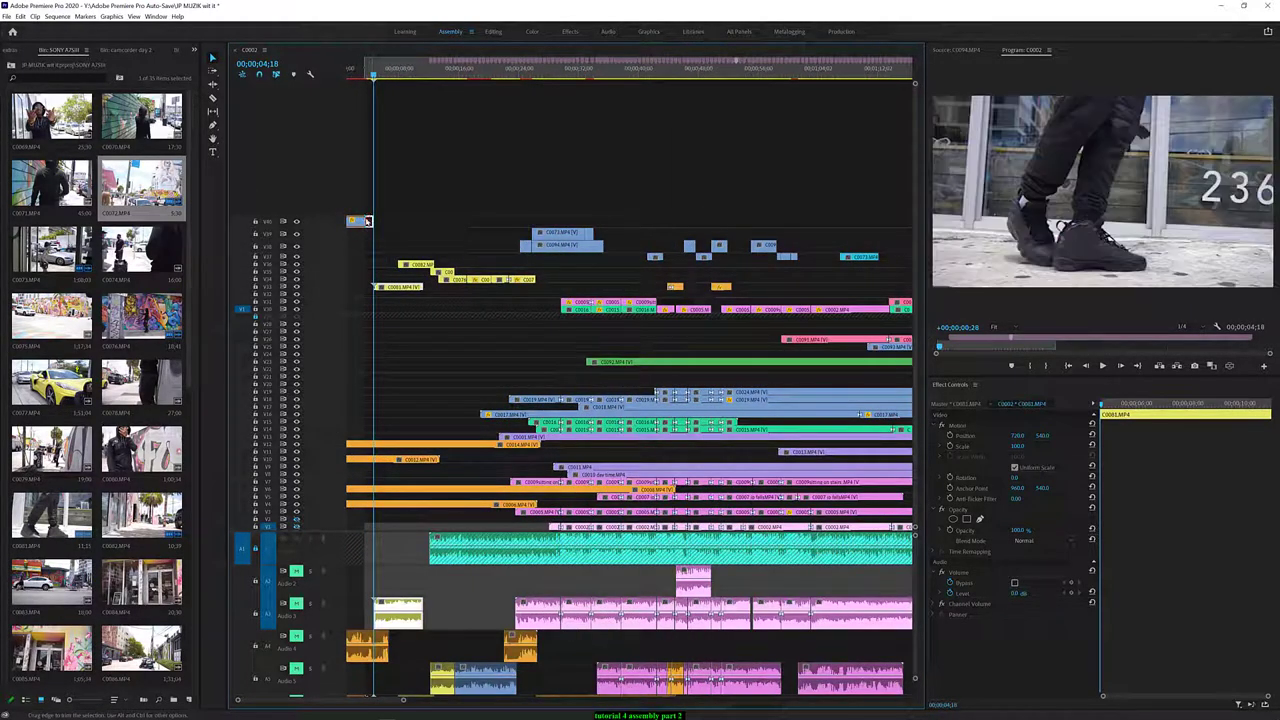
click(362, 74)
drag(362, 74, 329, 76)
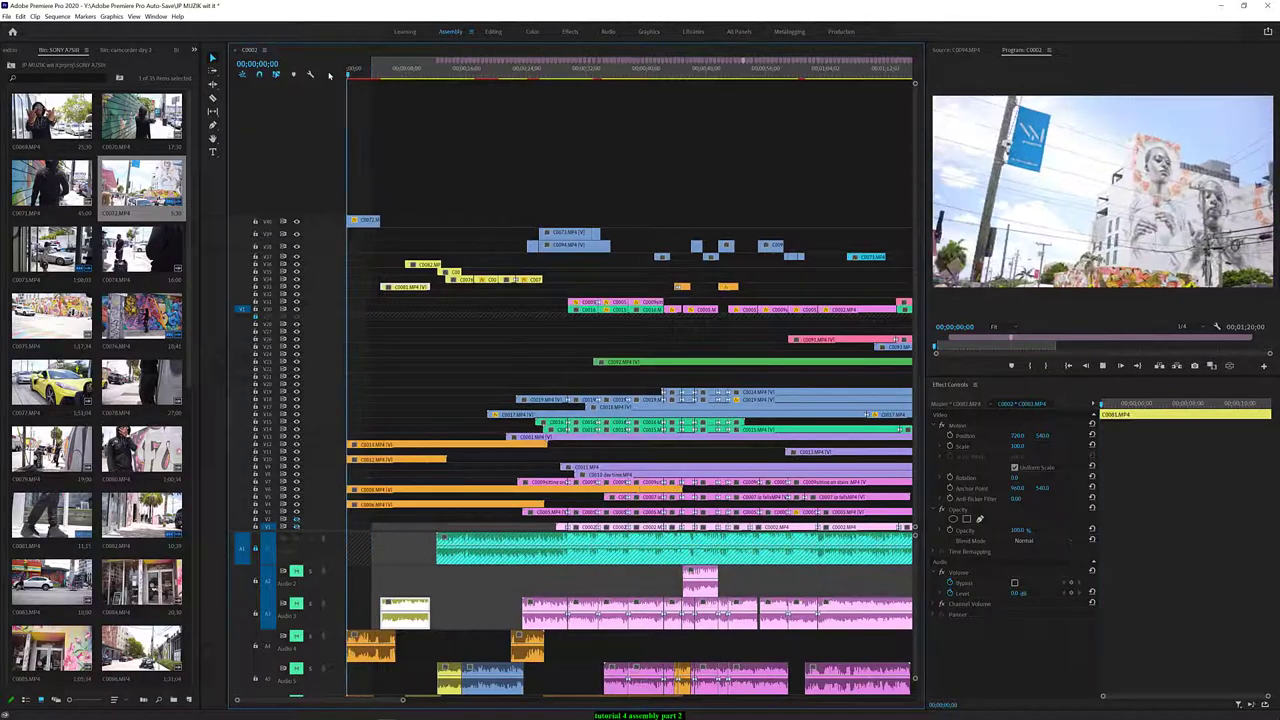
key(space)
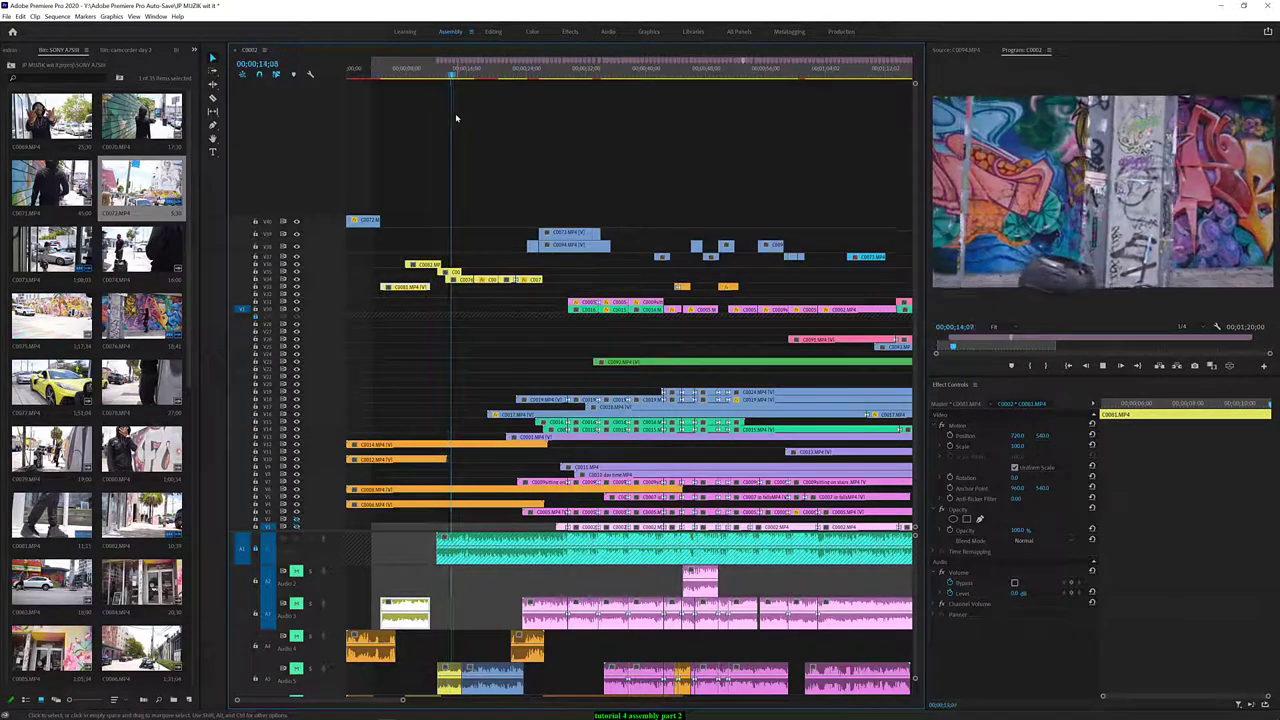
Play the opening briefly from the start, then nudge the playhead slightly earlier
drag(455, 70, 297, 87)
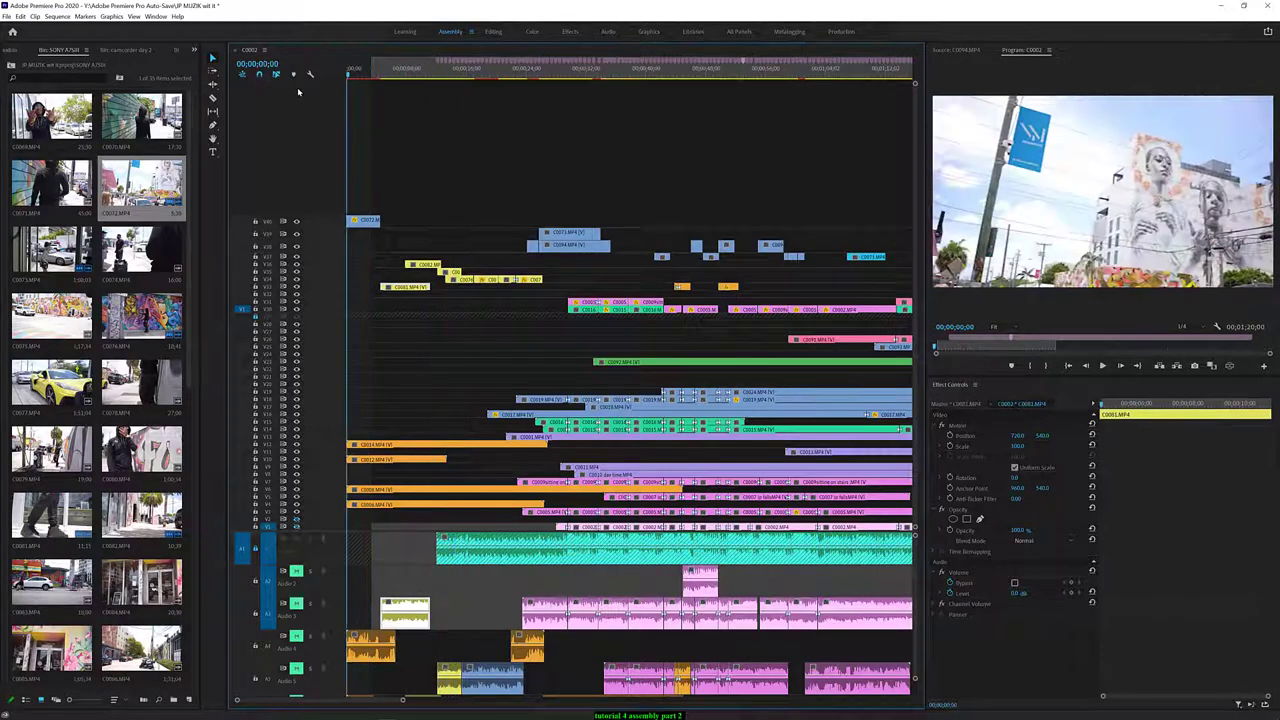
key(space)
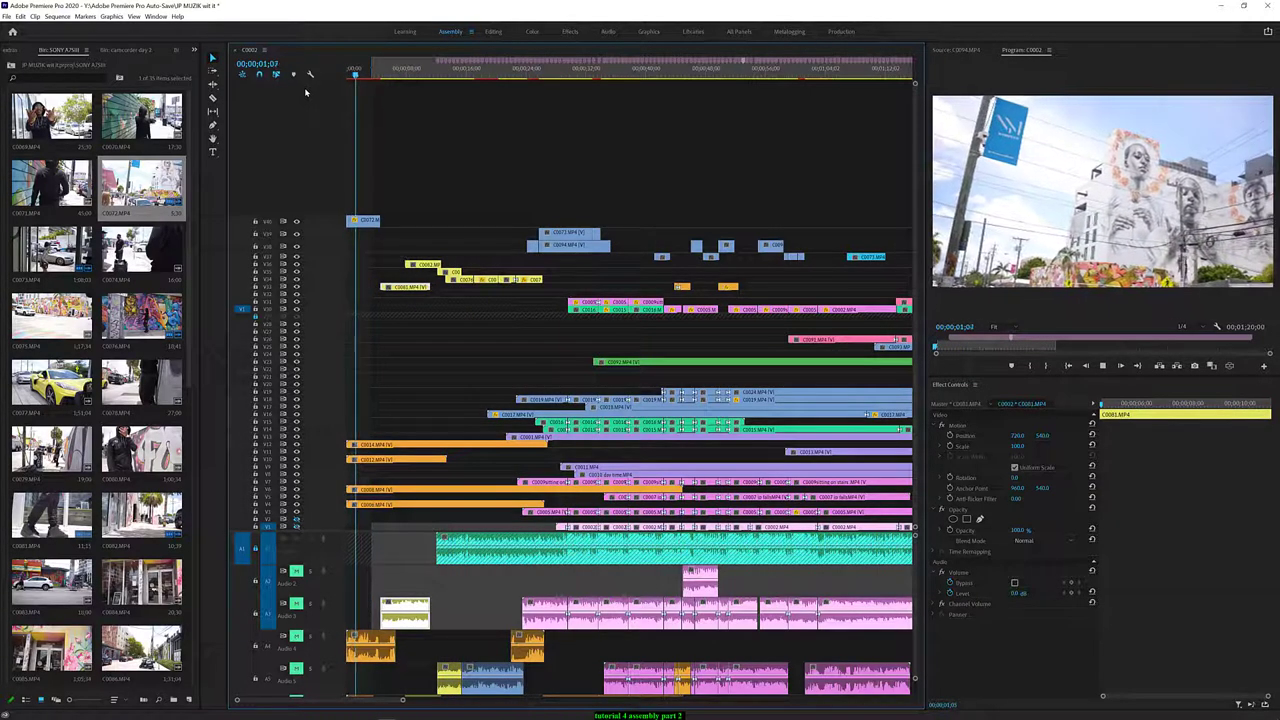
key(space)
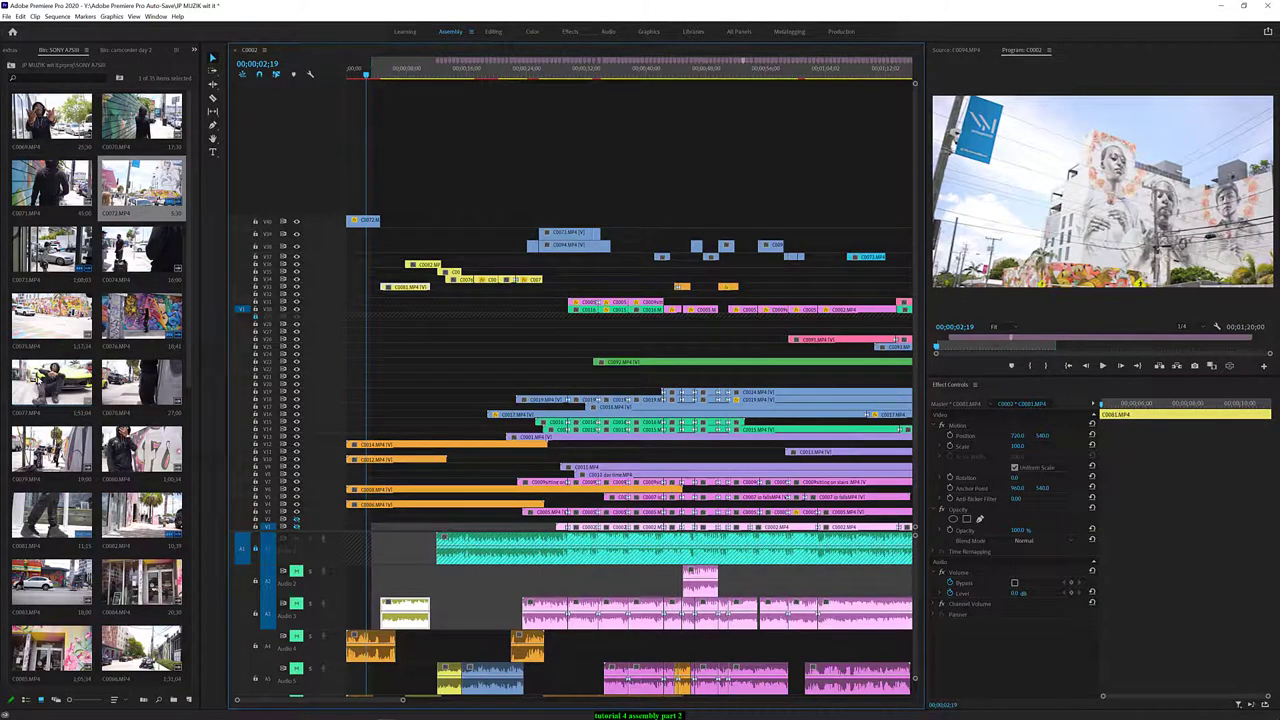
drag(367, 78, 348, 80)
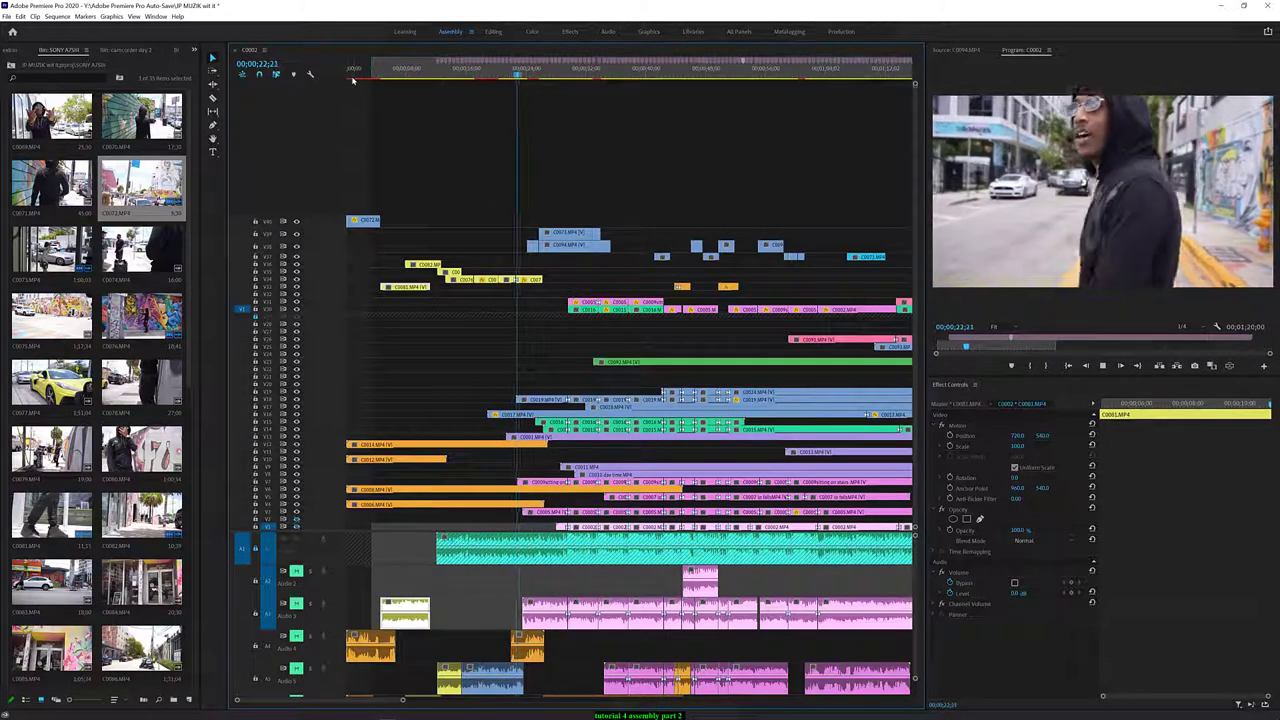
Replay from the start to about 00;00;16;05 and select the C0076 clip with its linked audio
drag(358, 77, 337, 75)
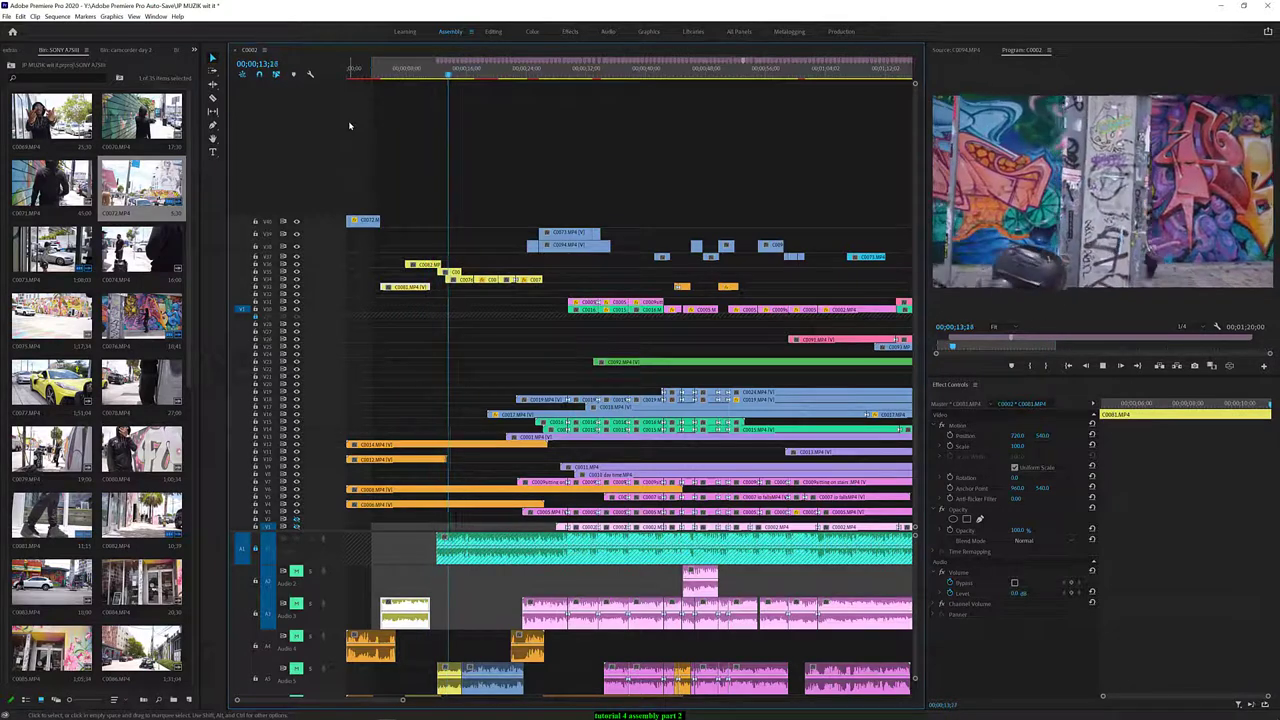
key(space)
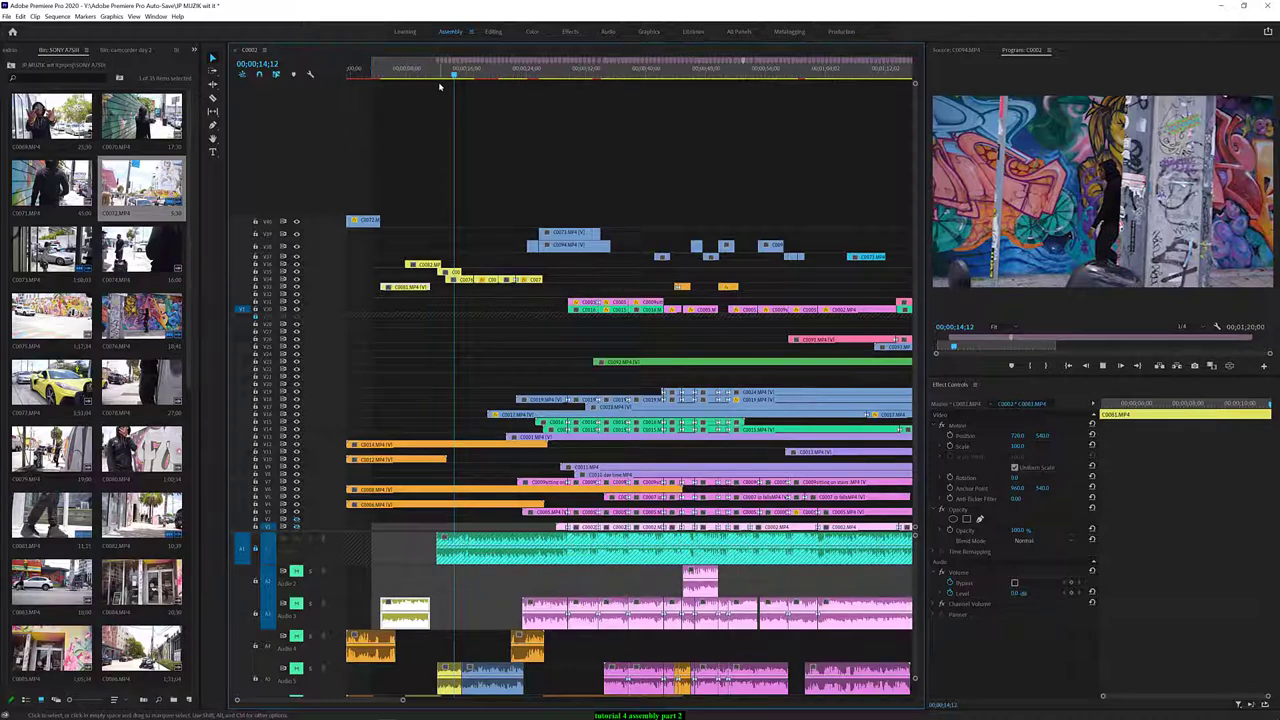
key(space)
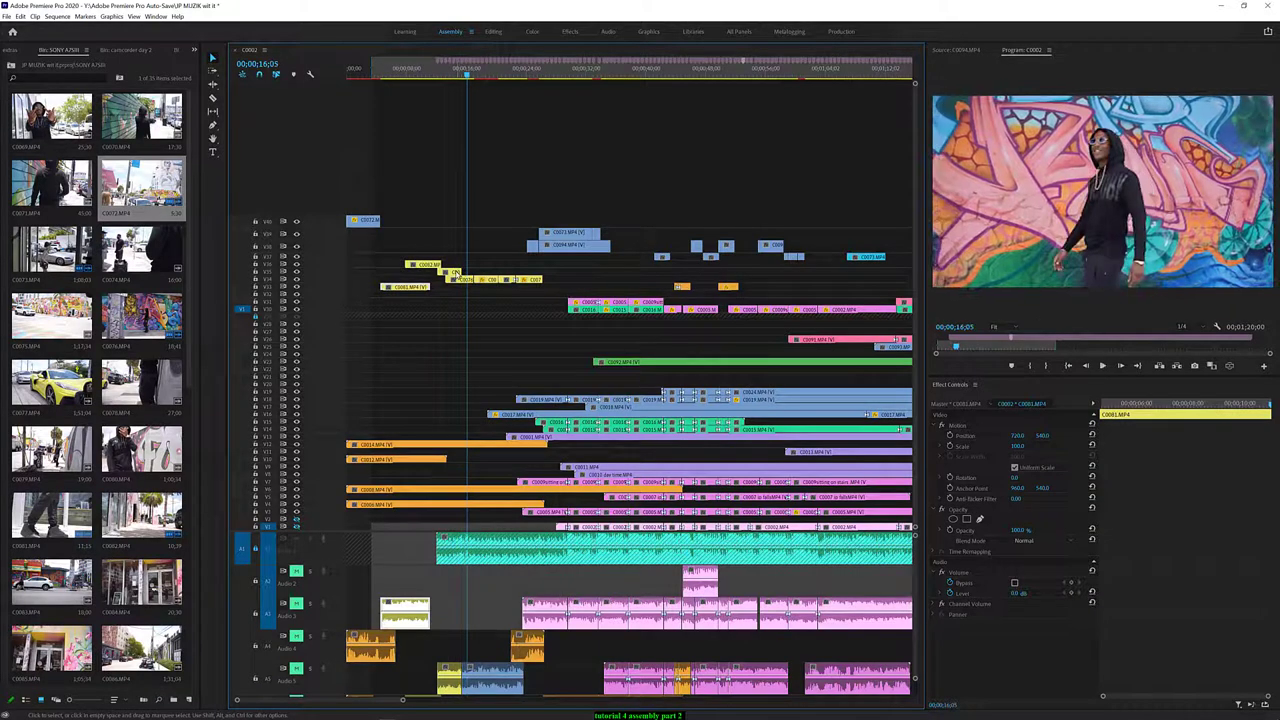
click(455, 272)
Check the C0076 clip's Speed/Duration option, then stop playback at 00;01;55;27 on the rooftop shot
right_click(455, 272)
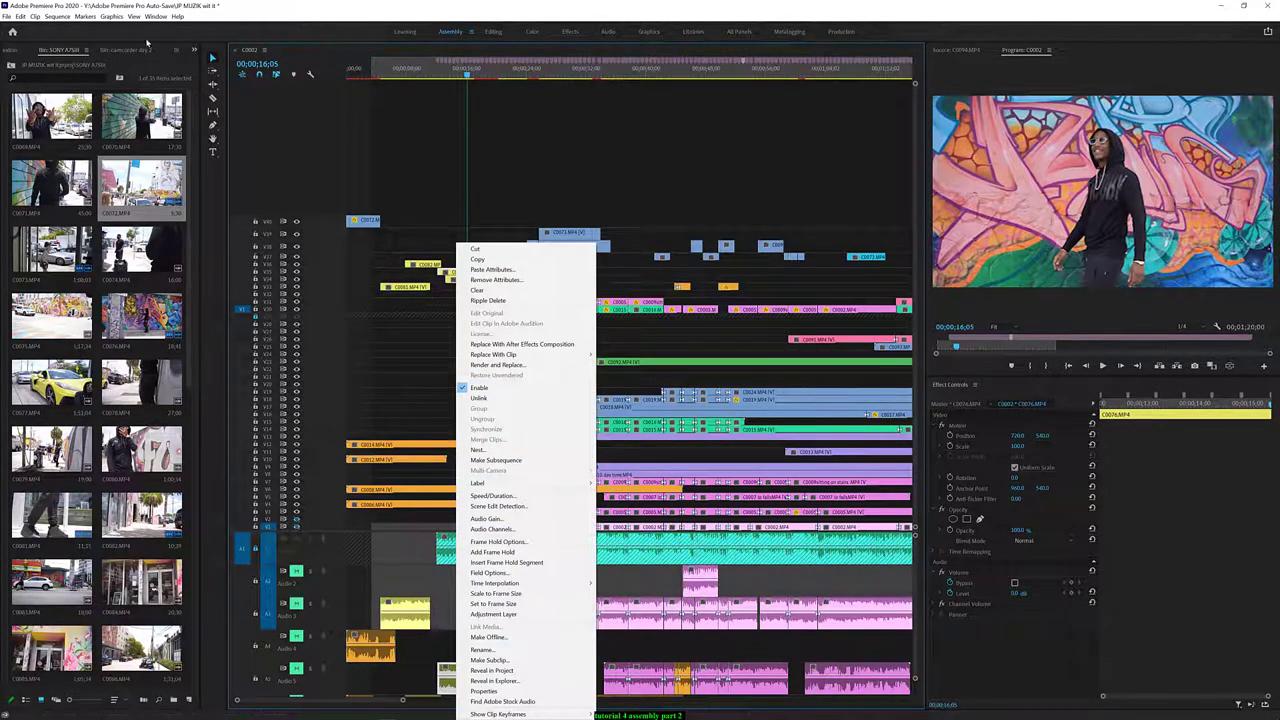
click(247, 6)
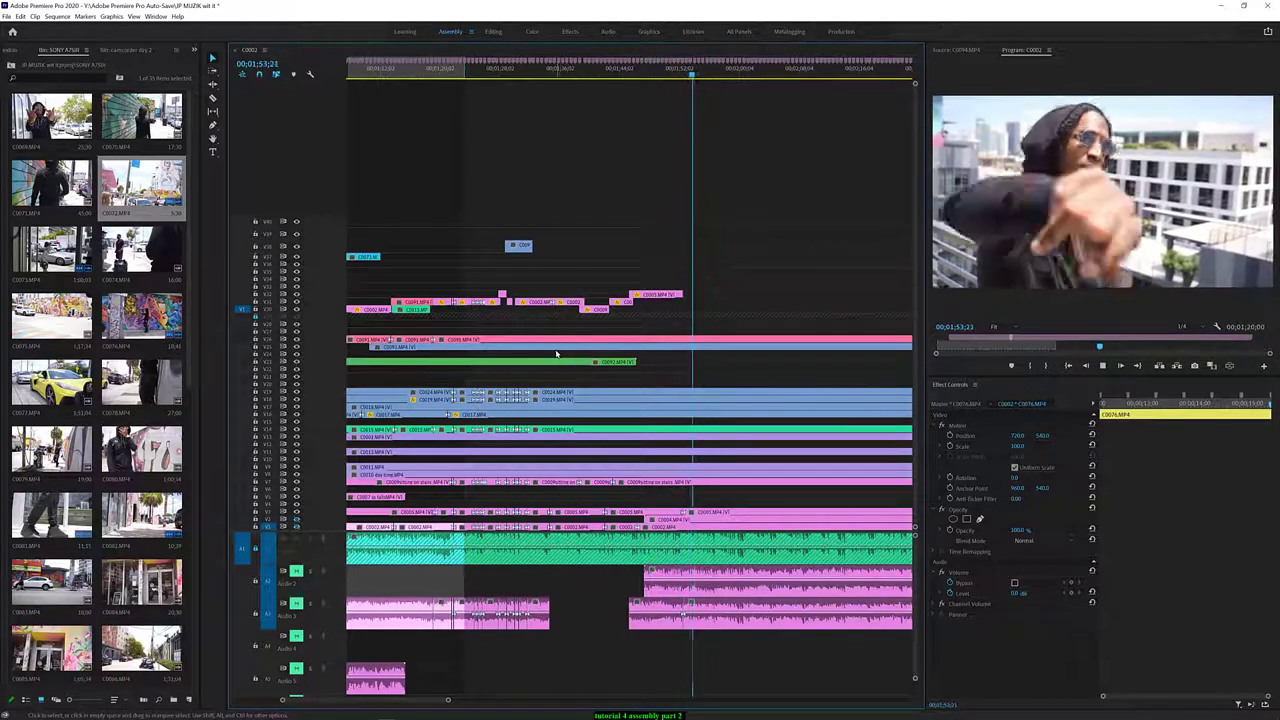
key(space)
Select the C0002 clip and zoom the timeline out to review all stacked video tracks
click(562, 362)
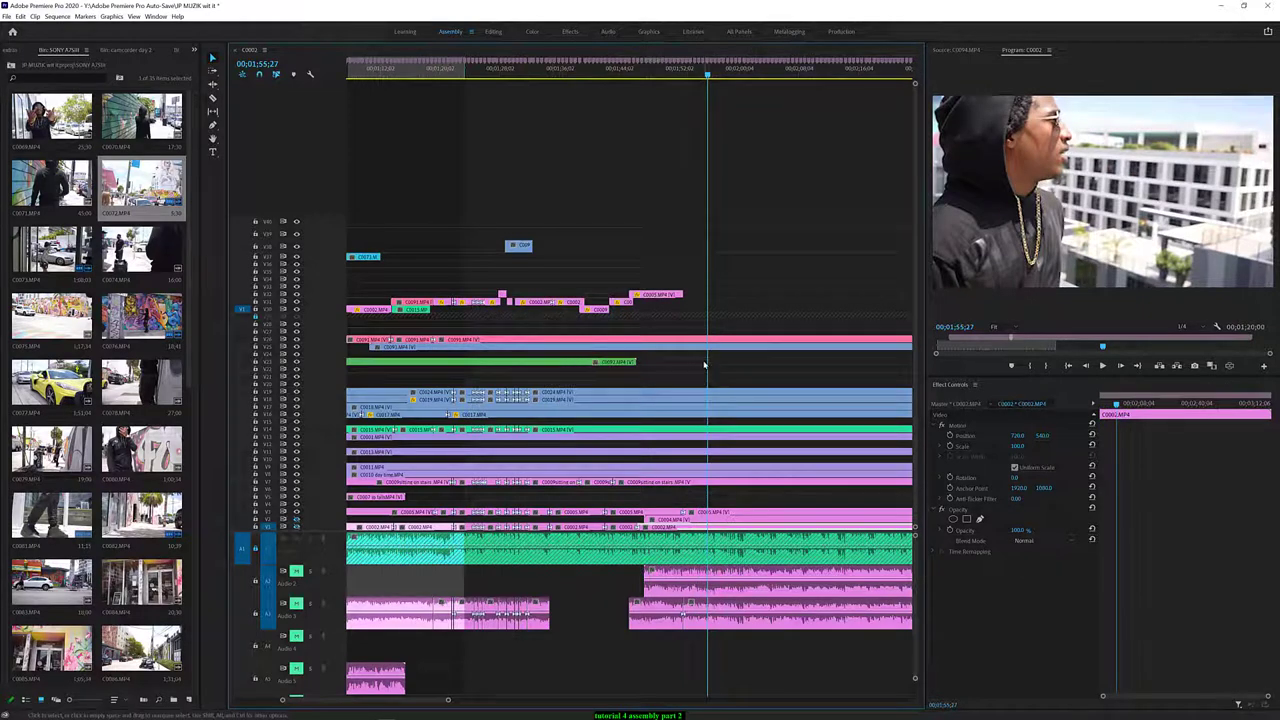
key(minus)
key(minus)
key(minus)
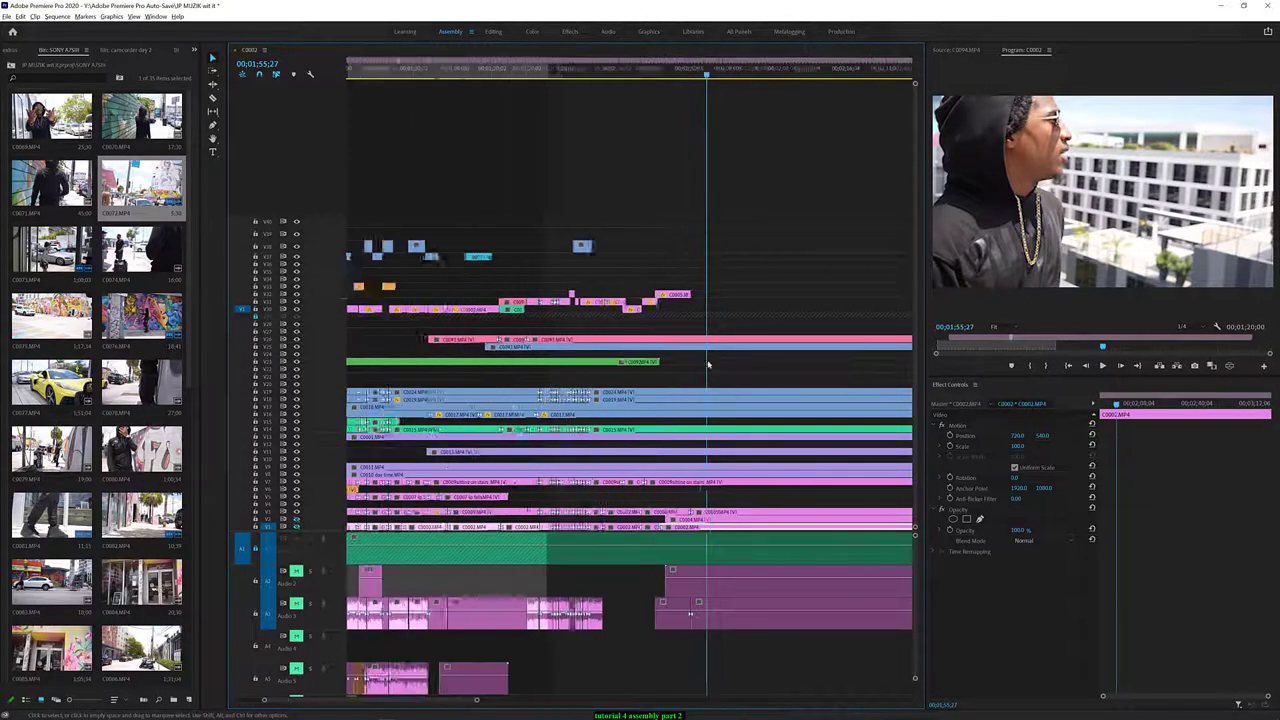
key(minus)
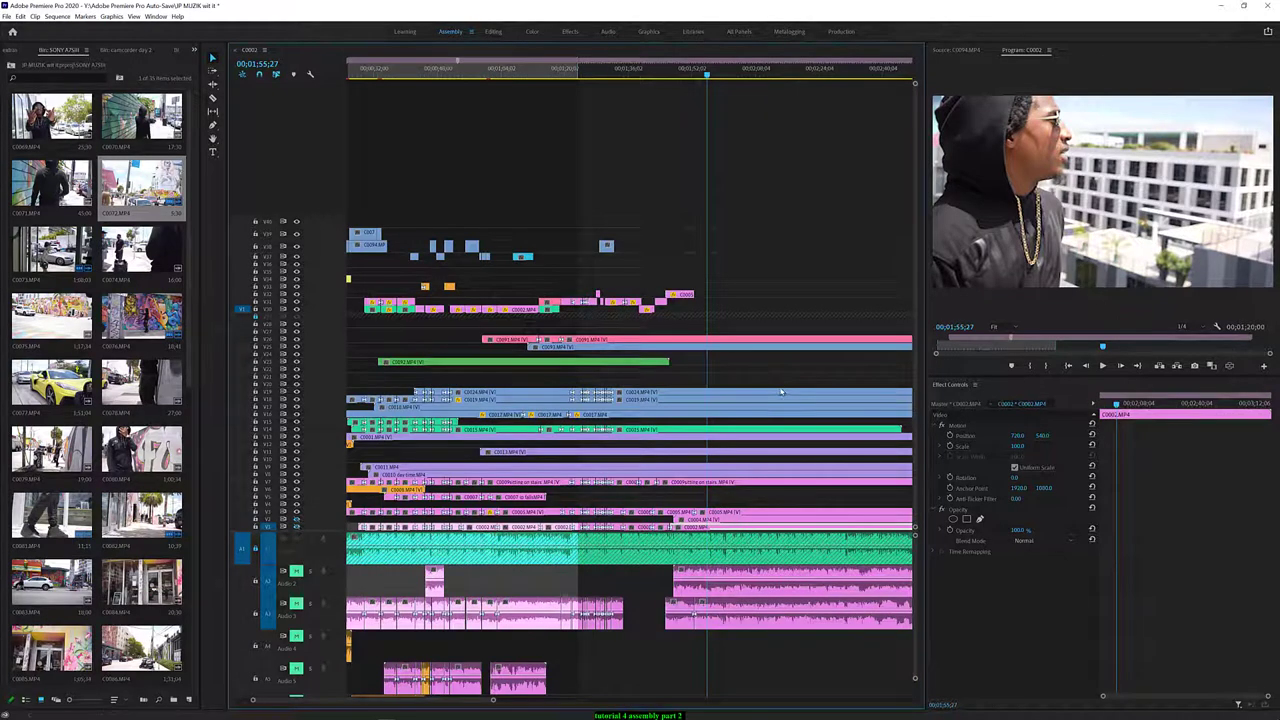
scroll(770, 390, down, 5)
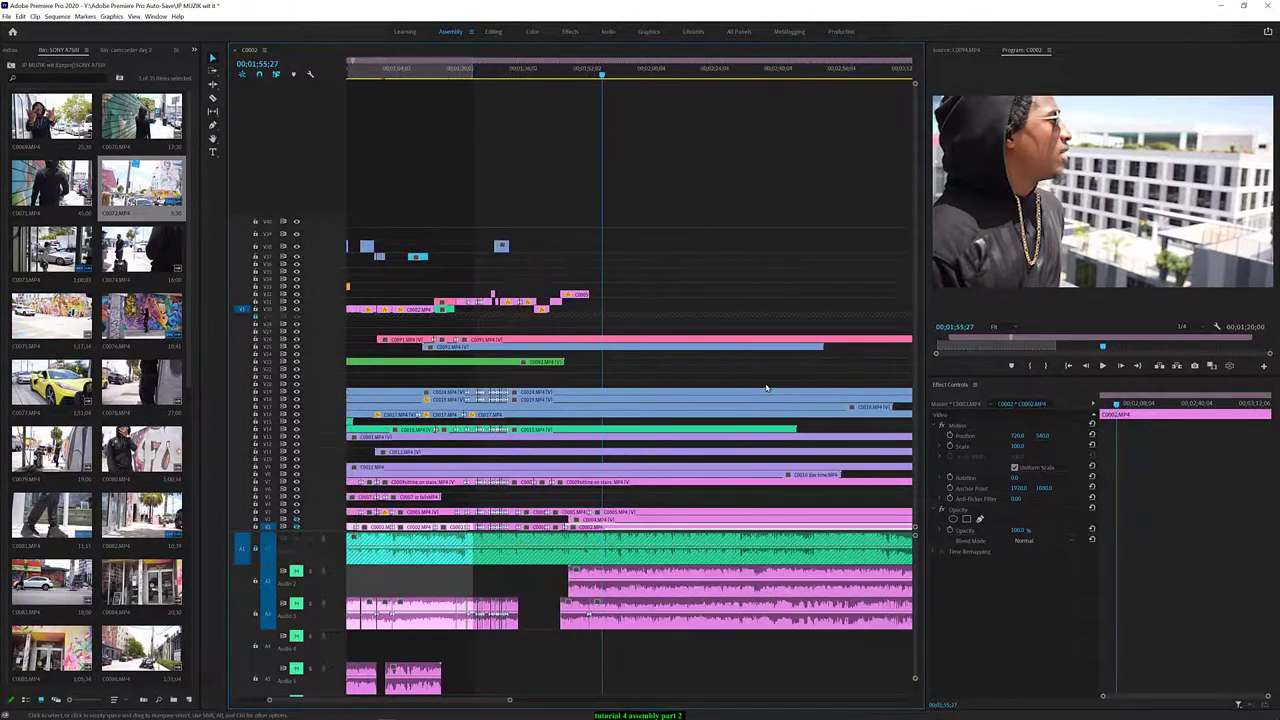
scroll(766, 388, down, 2)
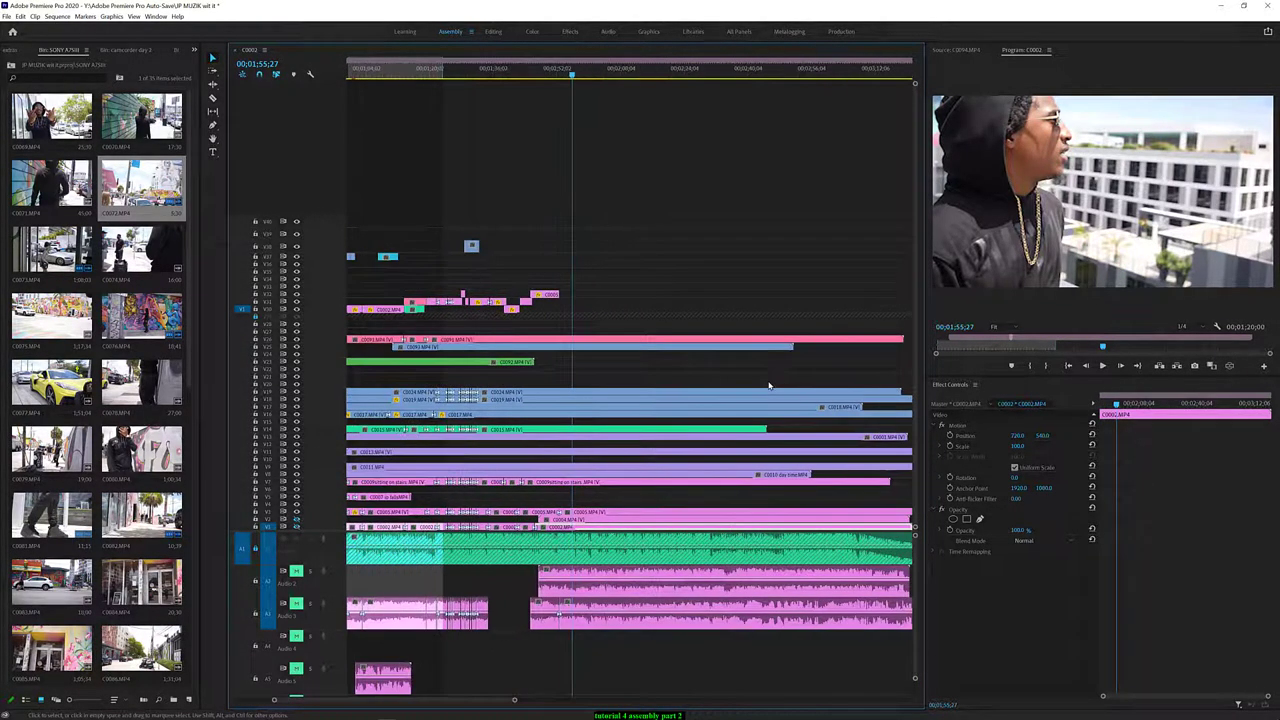
scroll(770, 386, up, 3)
scroll(772, 386, up, 4)
scroll(776, 387, up, 4)
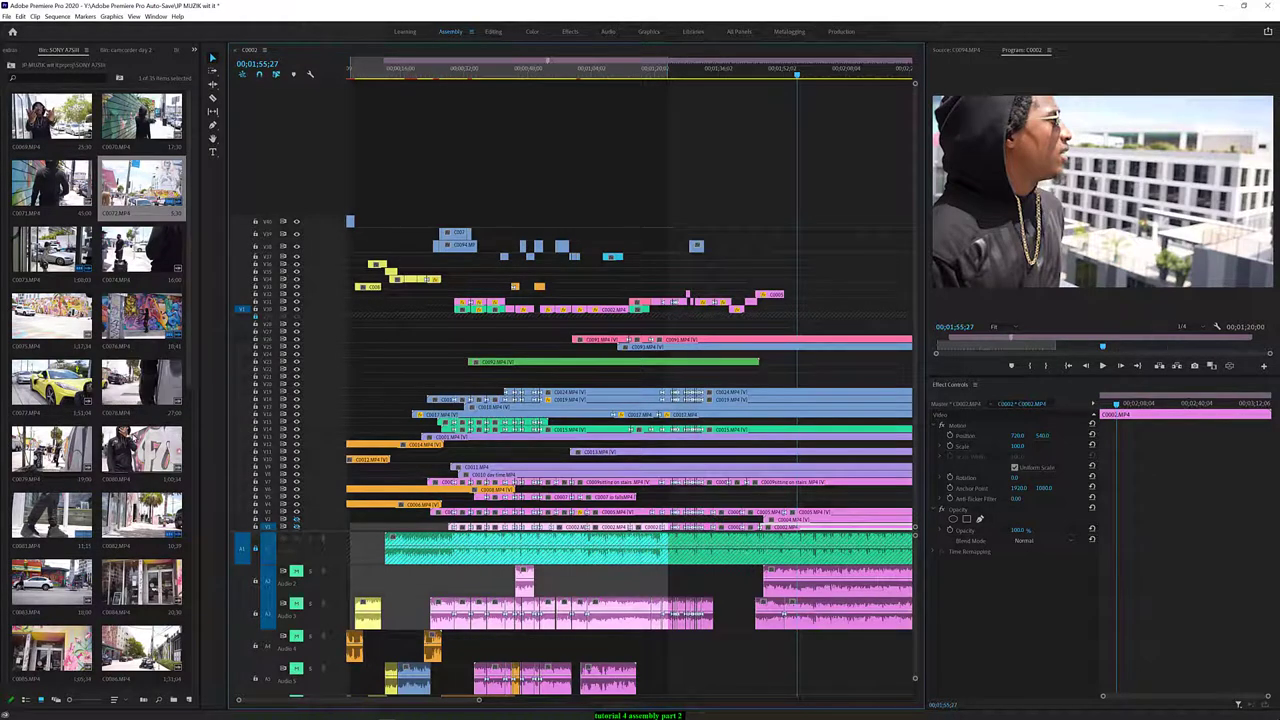
Place the C0082 clip from the bin on the topmost video track near 1:48 and play it
scroll(133, 368, down, 2)
scroll(133, 368, down, 1)
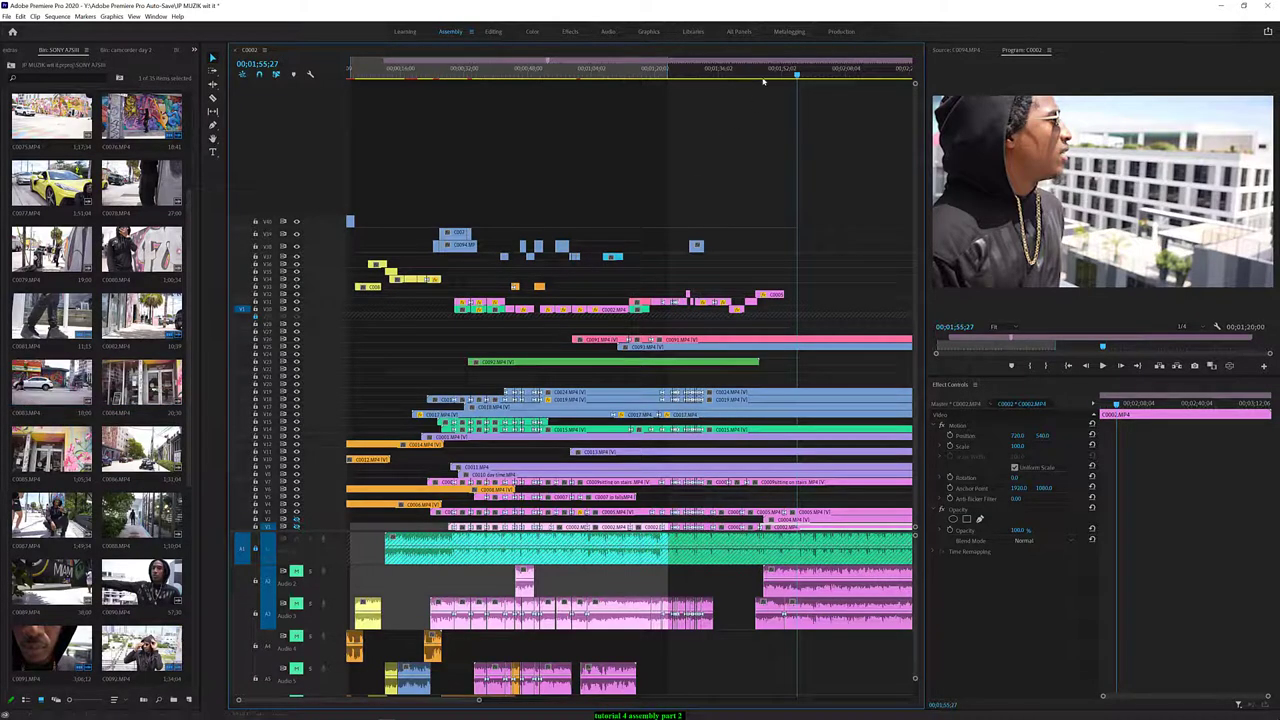
drag(766, 80, 672, 90)
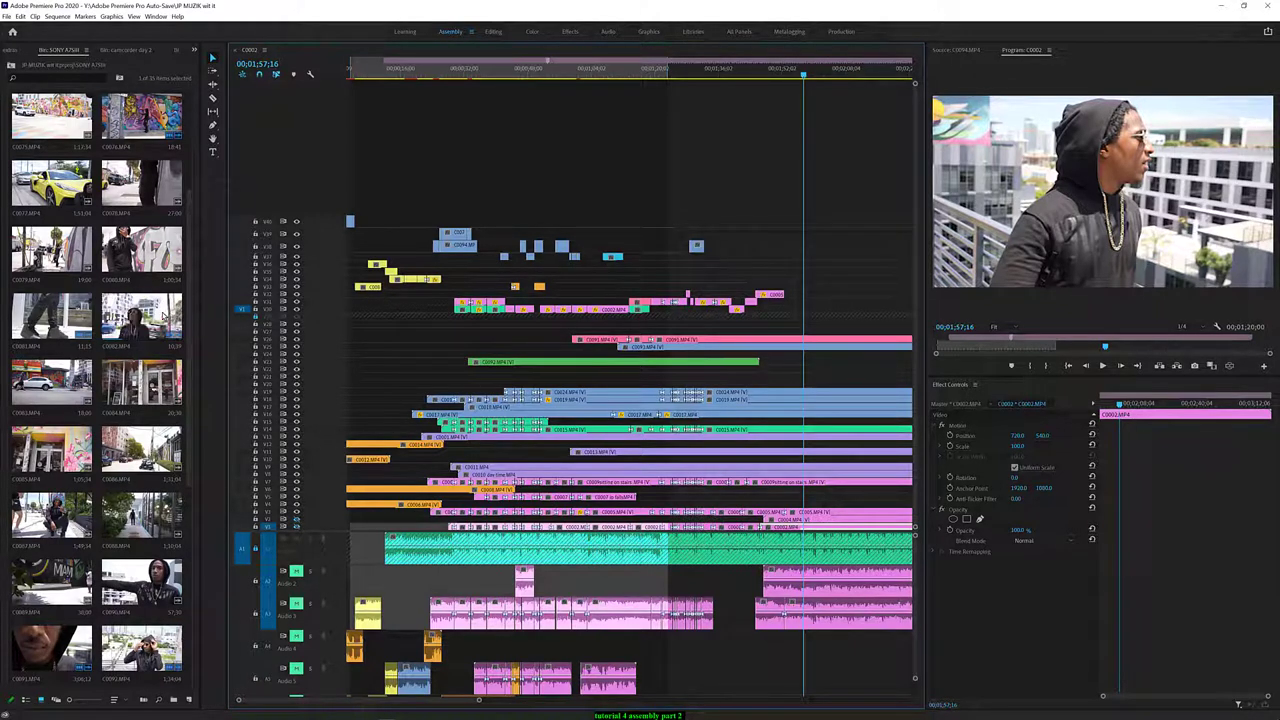
click(163, 314)
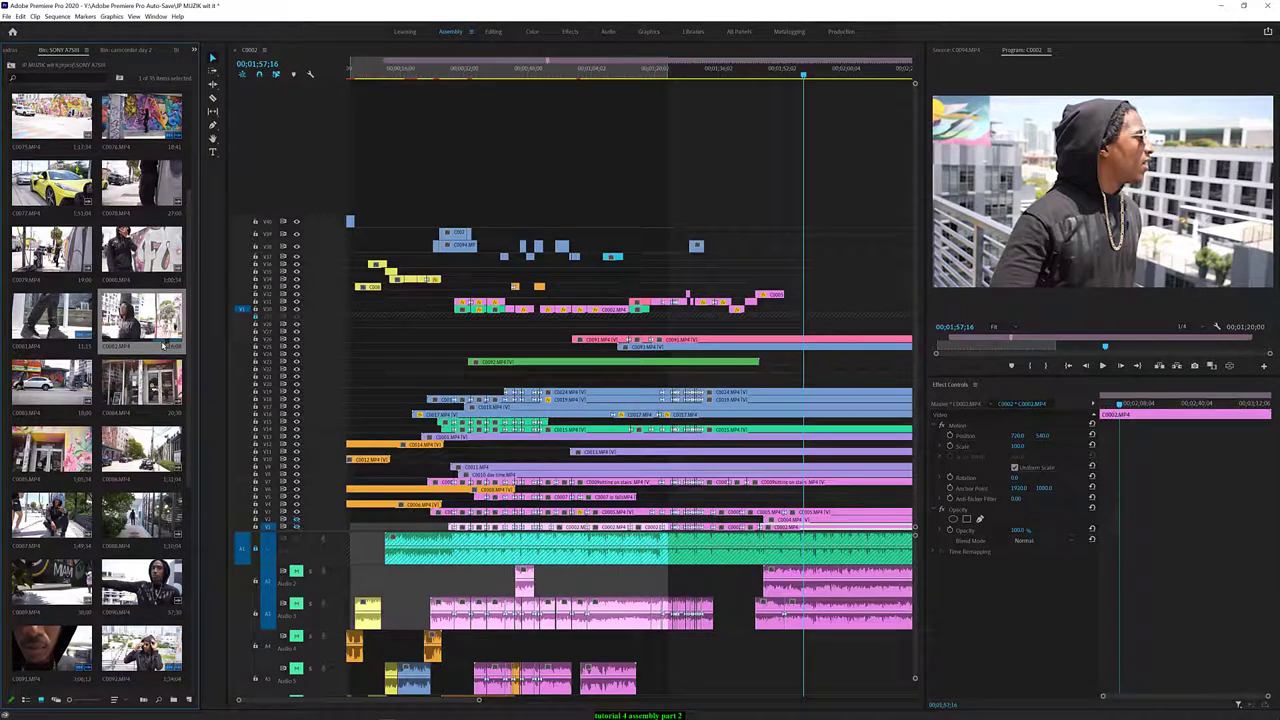
drag(156, 330, 603, 227)
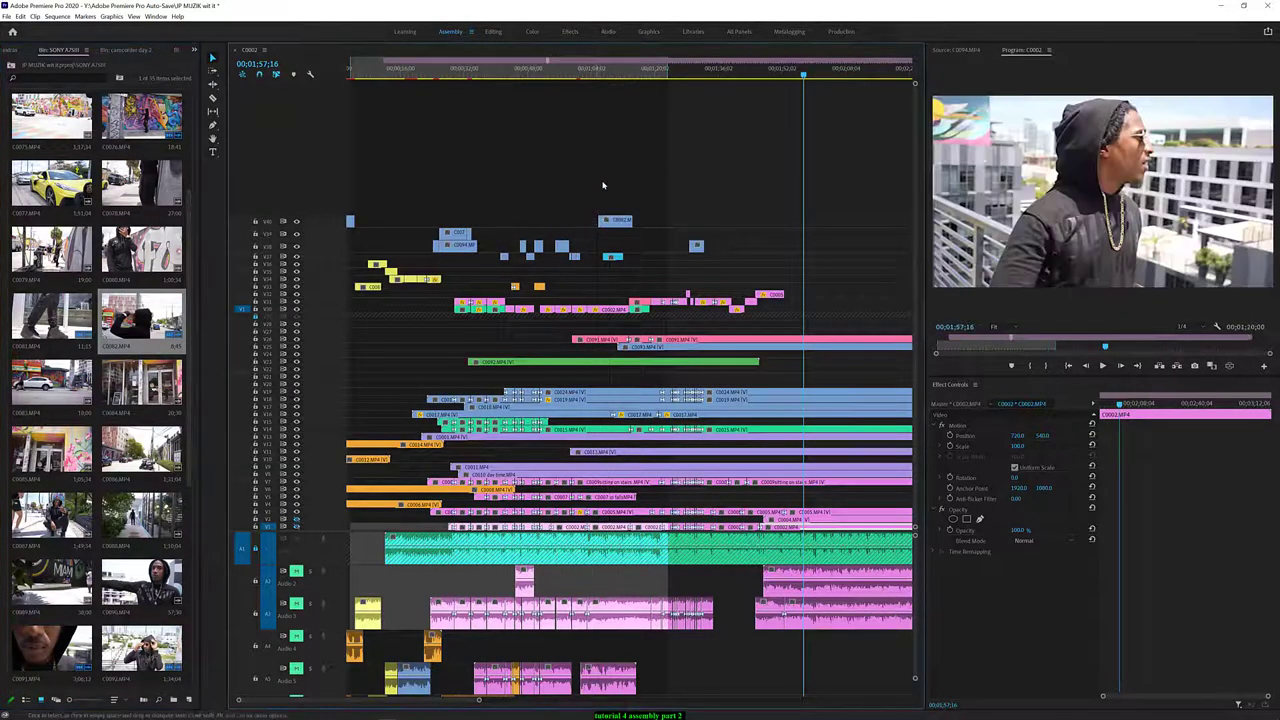
click(567, 76)
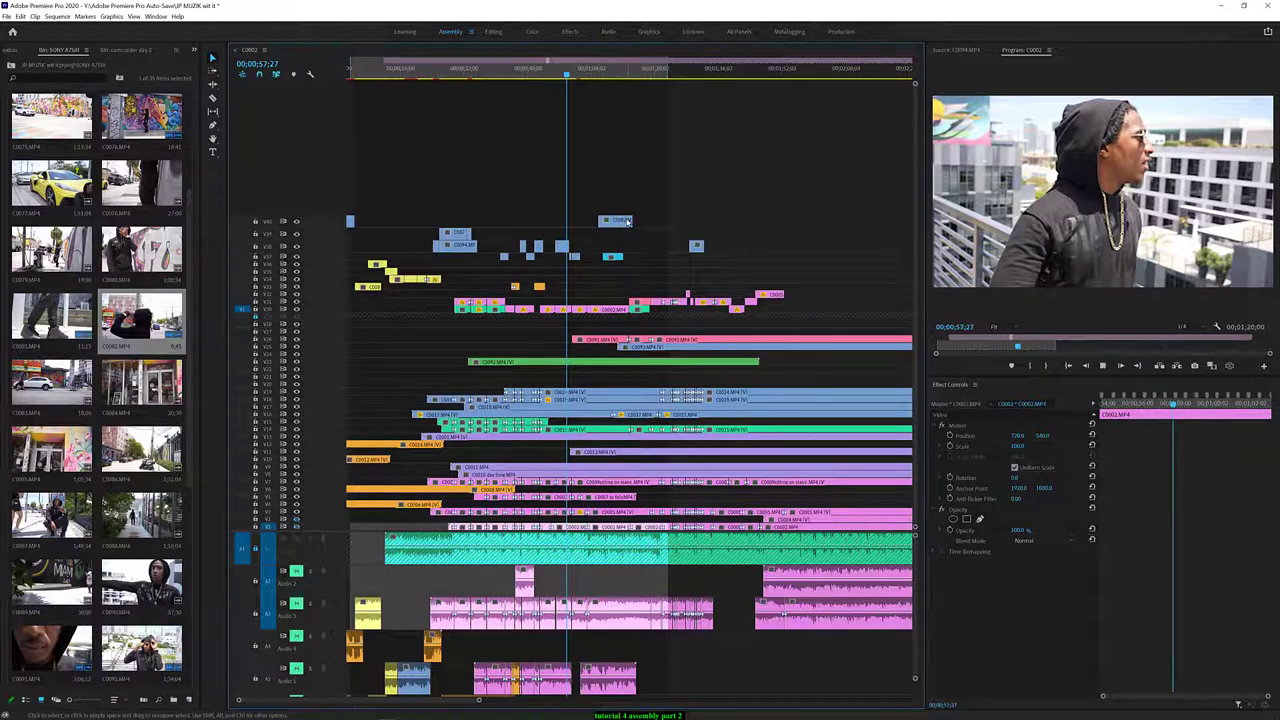
key(space)
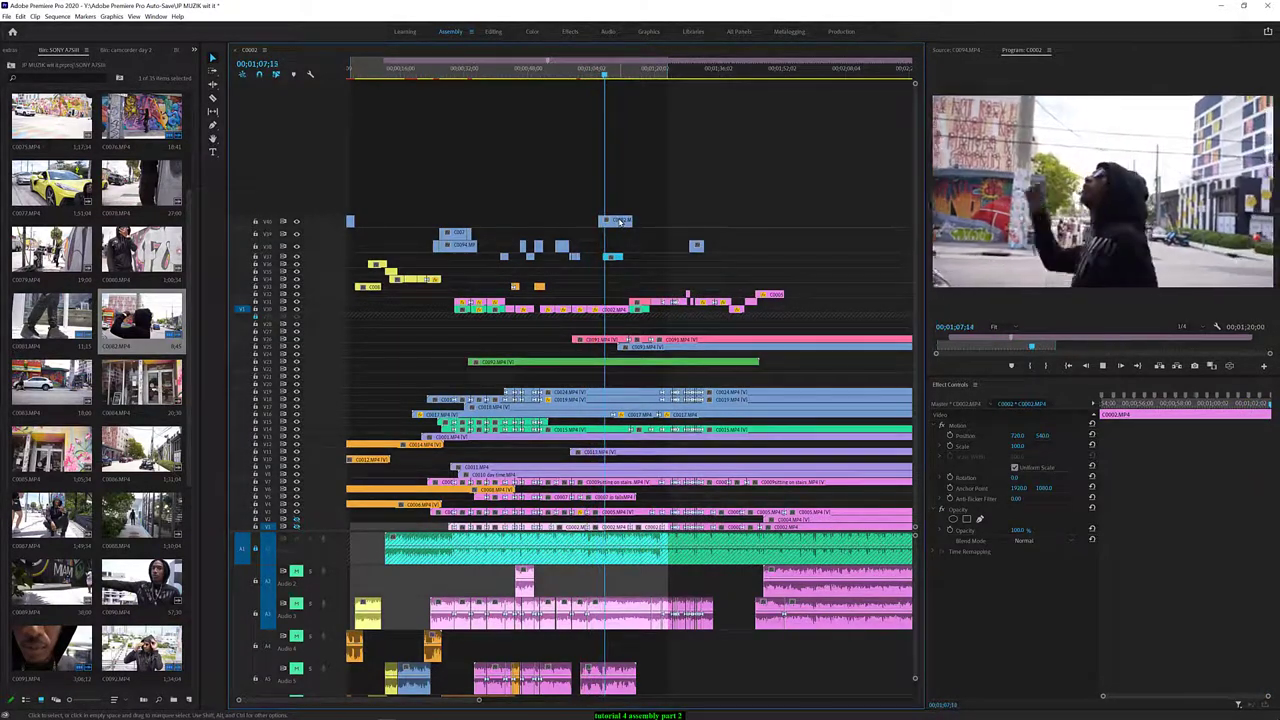
key(space)
Move the short C0002 clip up onto a new top video track
click(615, 221)
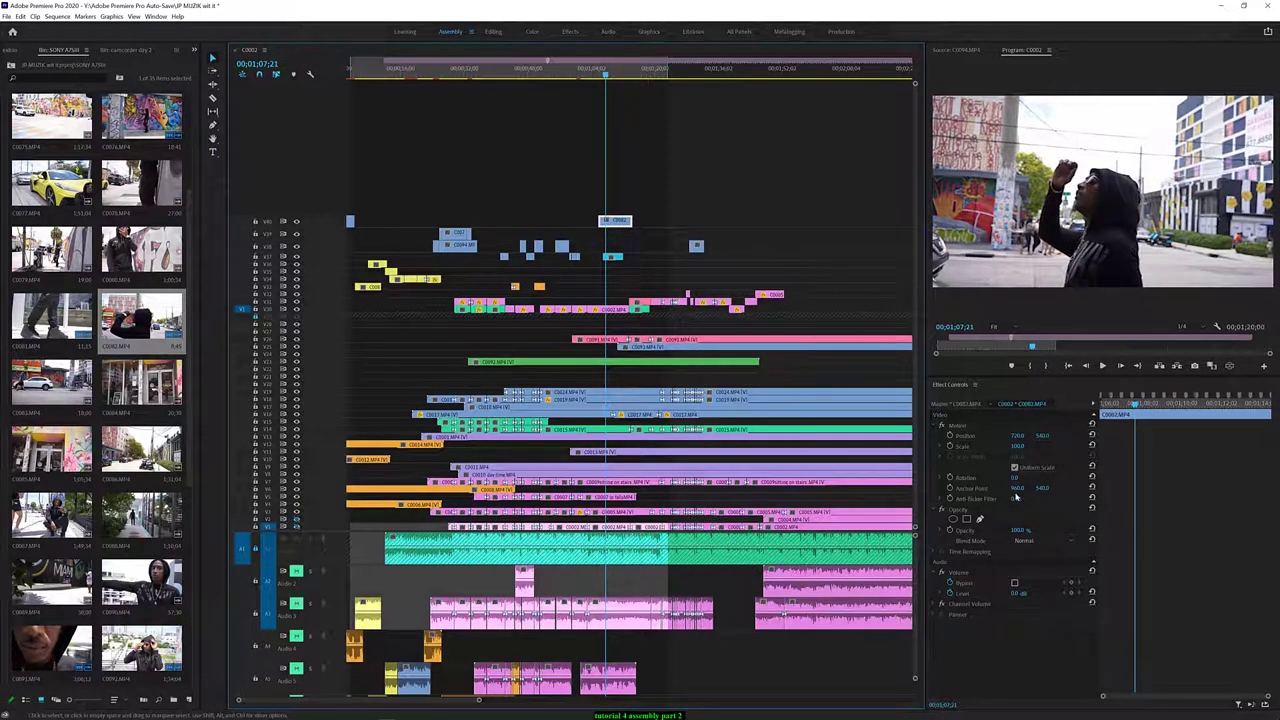
click(615, 78)
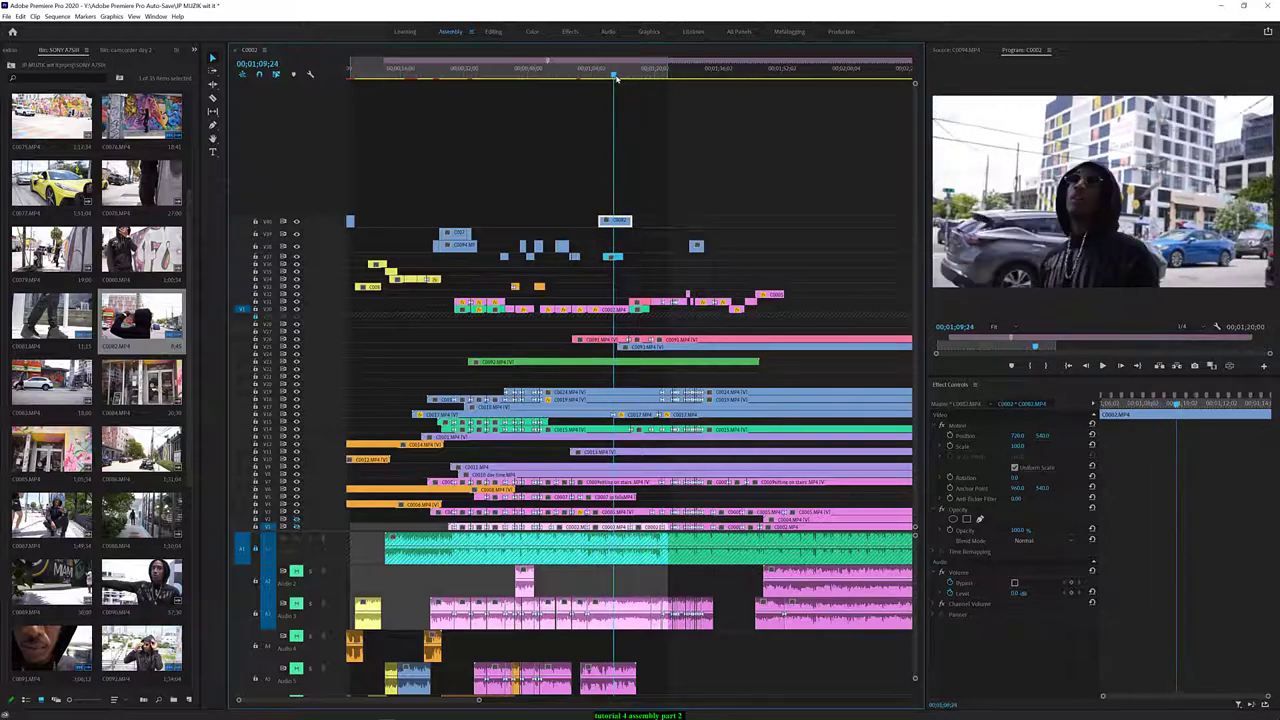
mouse_move(616, 78)
mouse_down()
mouse_move(594, 82)
mouse_move(608, 80)
mouse_up()
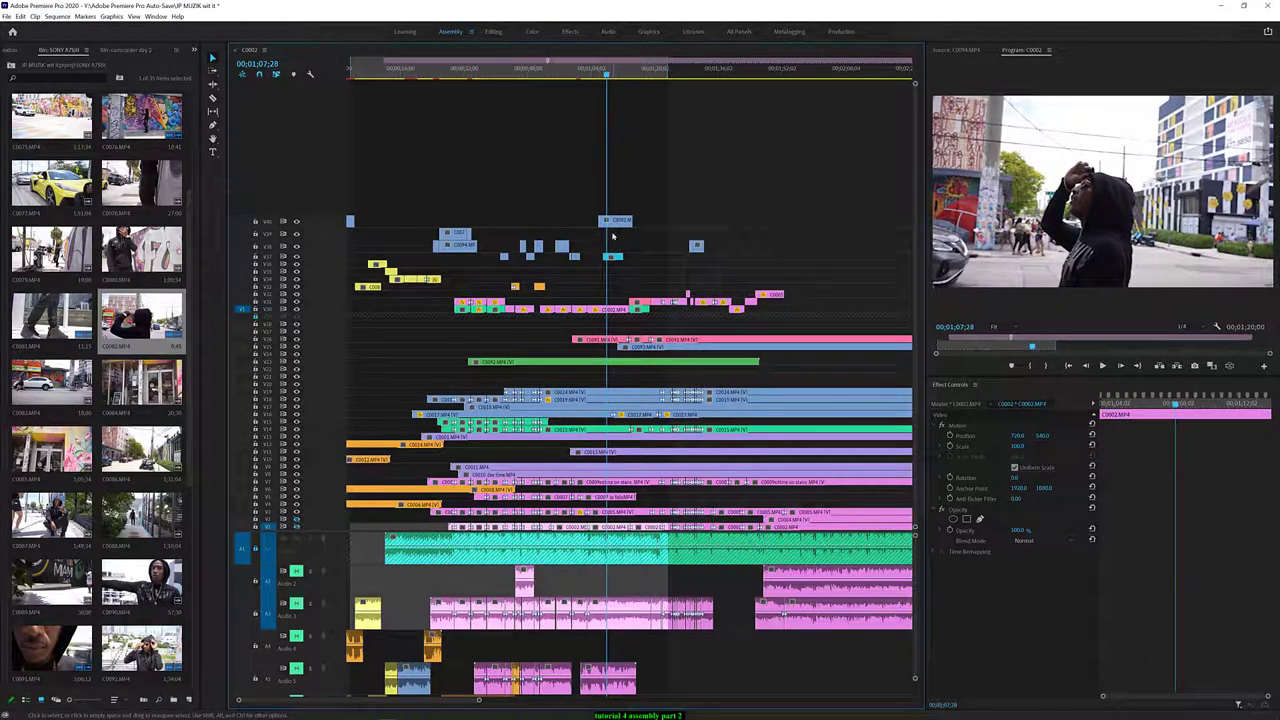
mouse_move(622, 219)
mouse_down()
mouse_move(668, 213)
mouse_move(594, 212)
mouse_move(655, 211)
mouse_up()
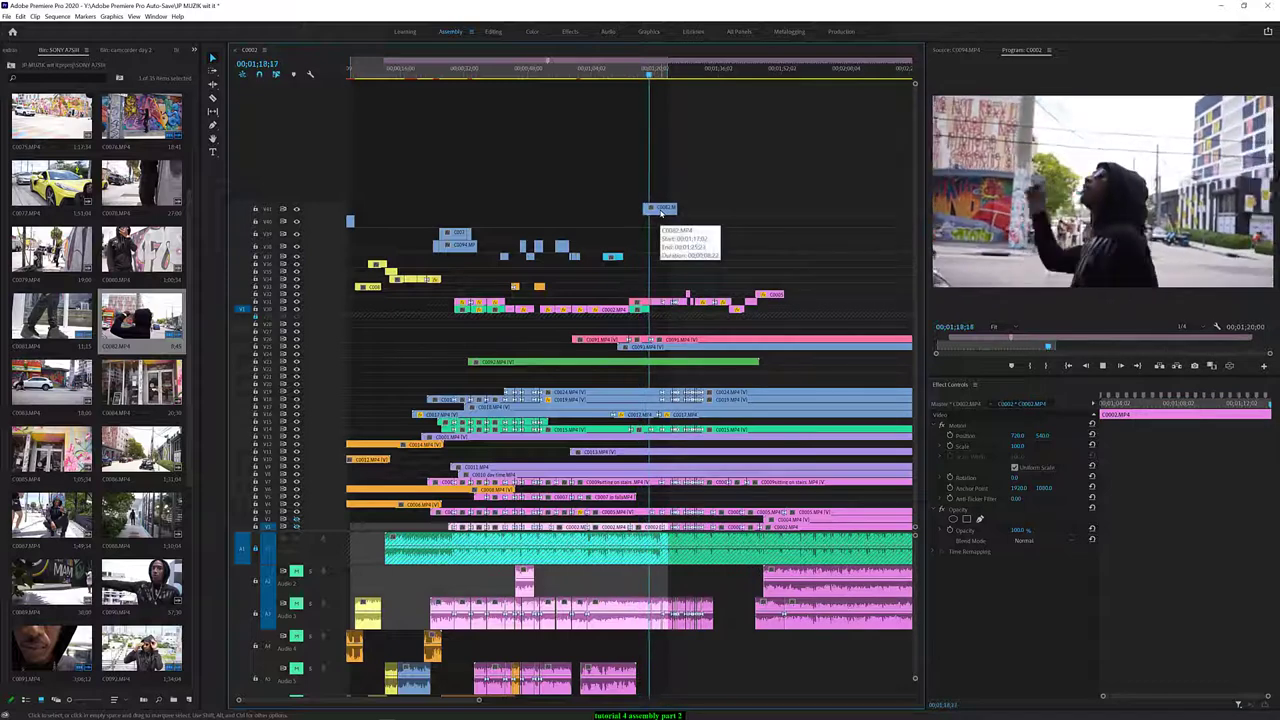
Trim the top-track C0002 clip shorter and play it back from about 1:11
drag(654, 208, 648, 208)
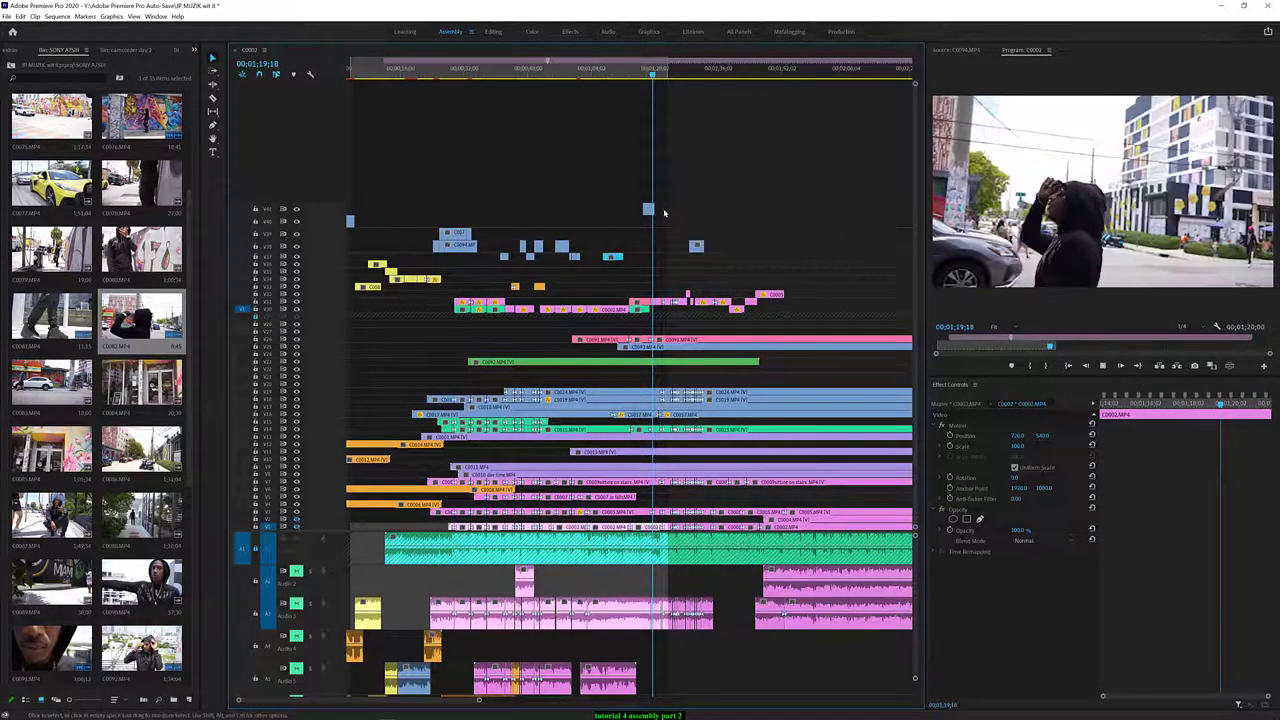
key(space)
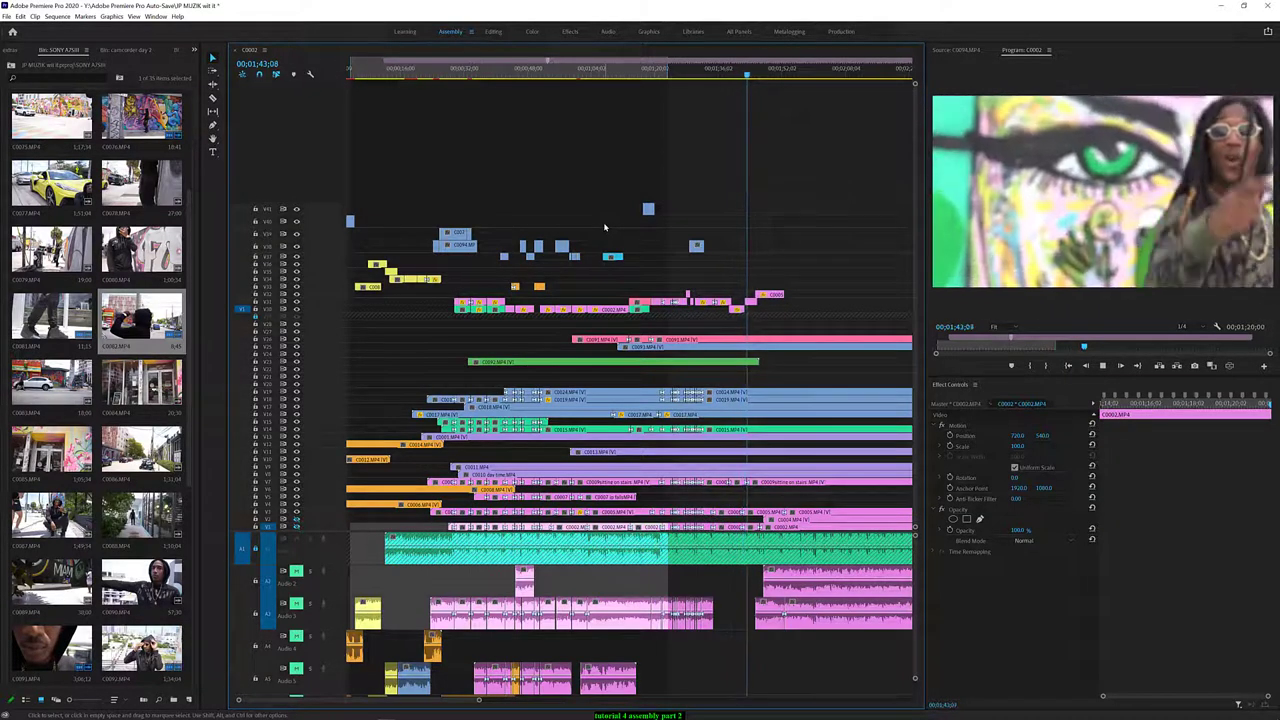
click(621, 72)
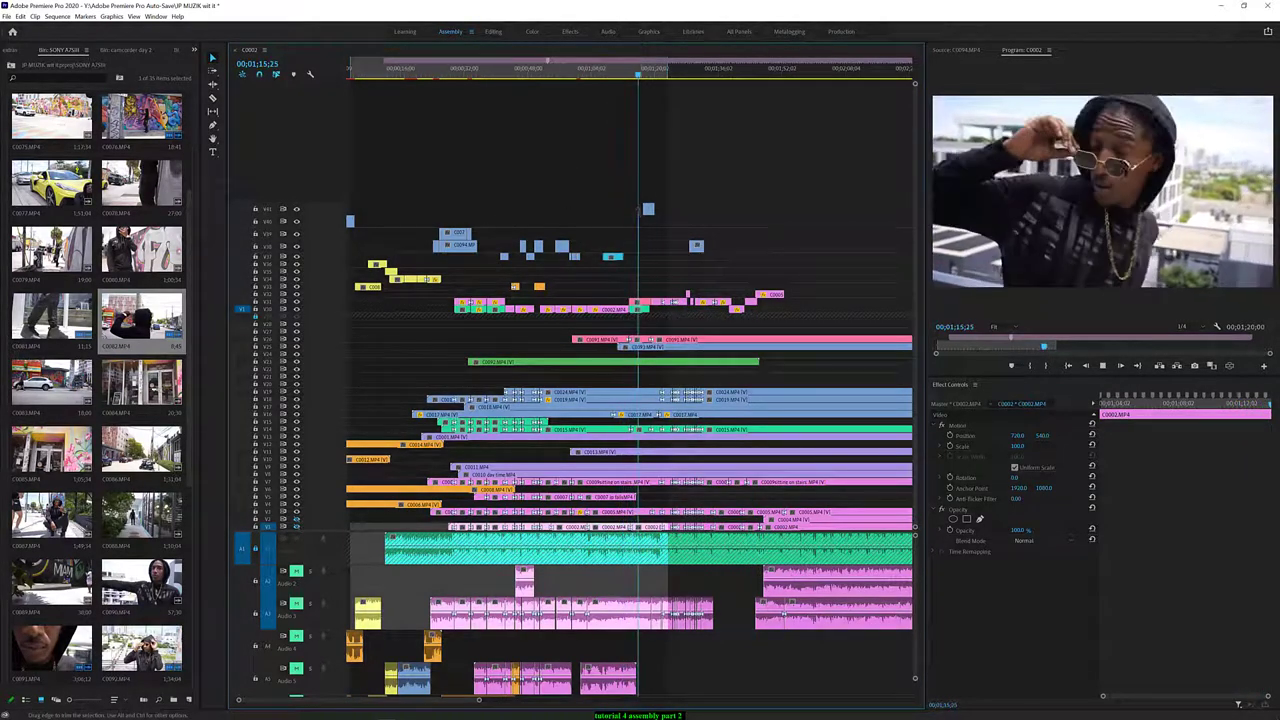
Slide the small C0002 clip a few seconds later, trim it slightly, and zoom the timeline in
click(642, 208)
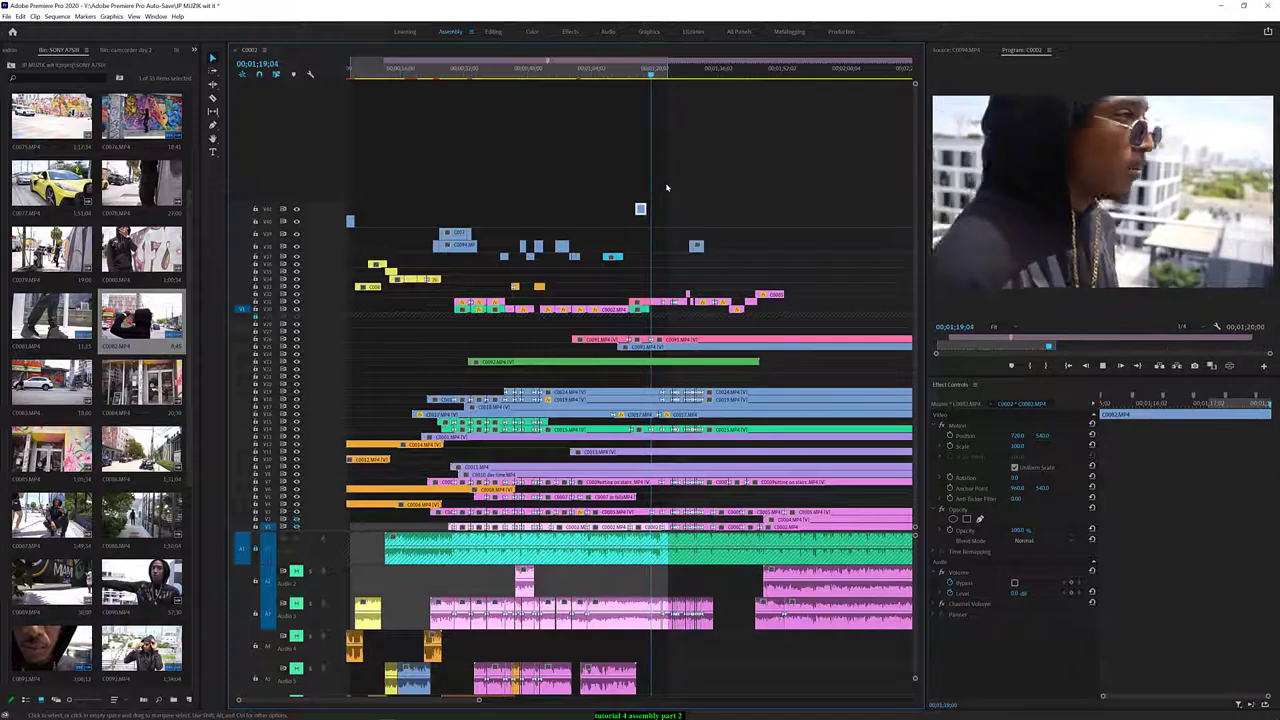
click(640, 209)
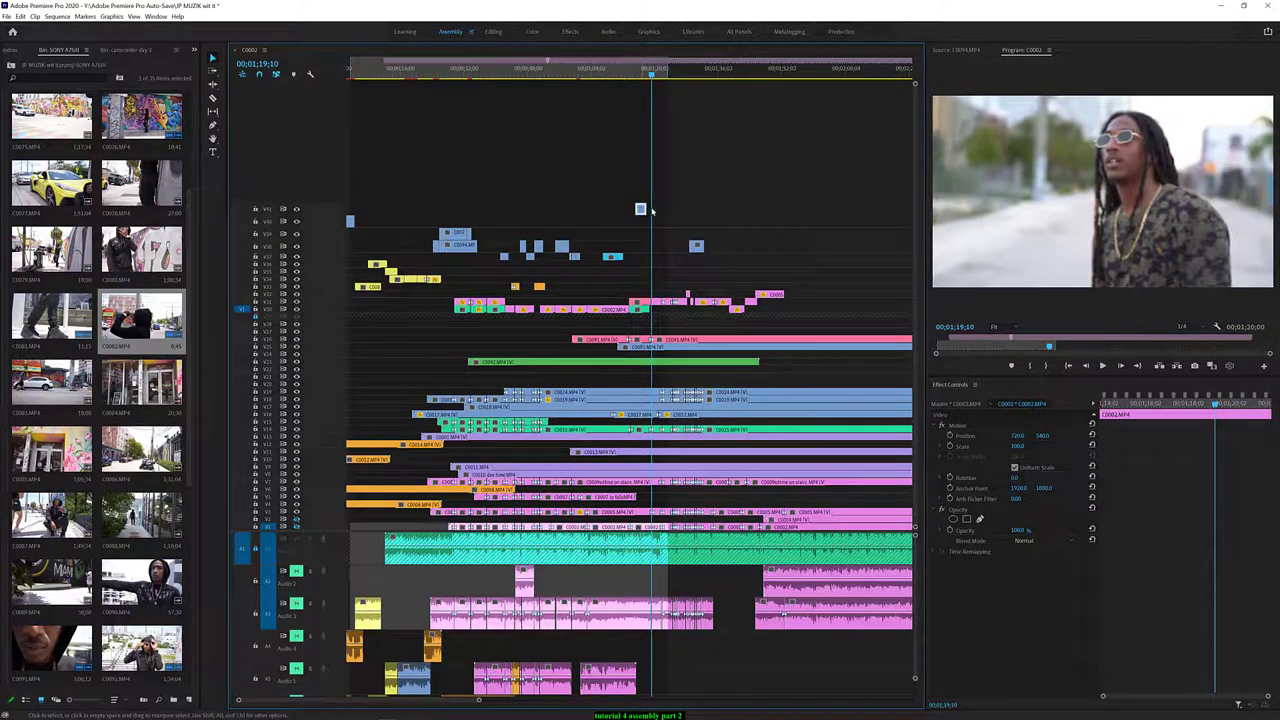
drag(651, 209, 662, 197)
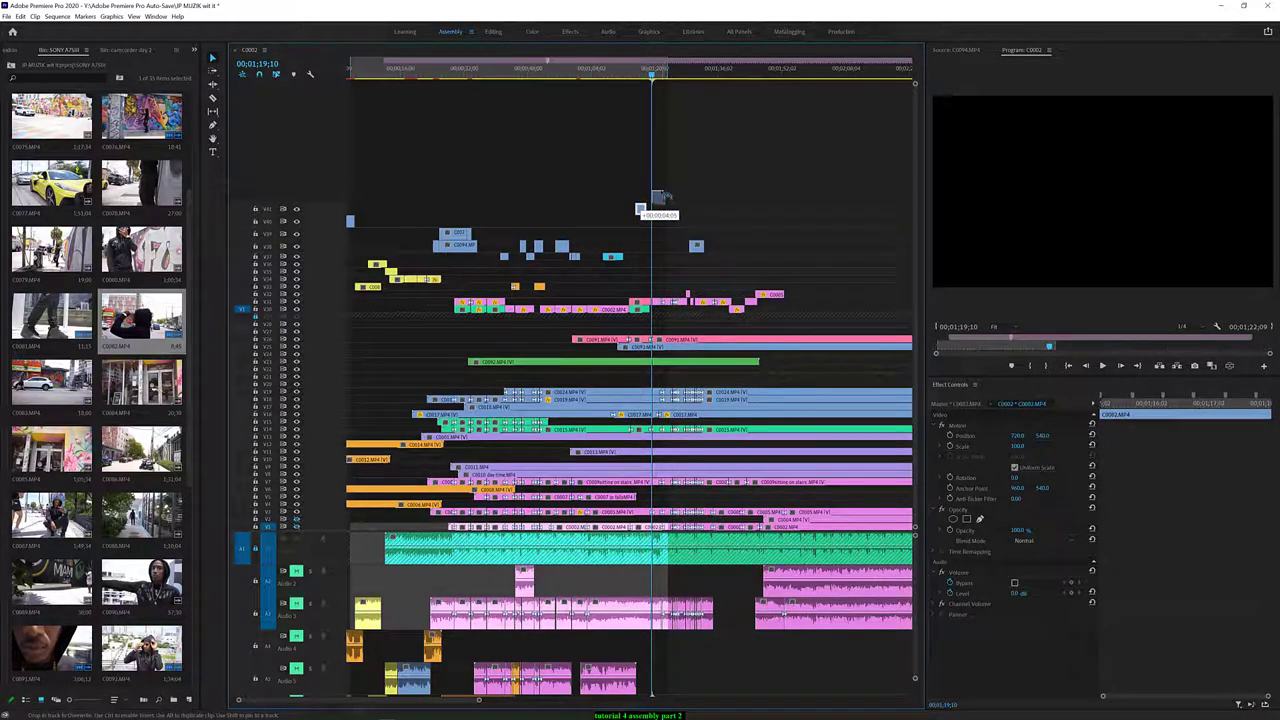
key(space)
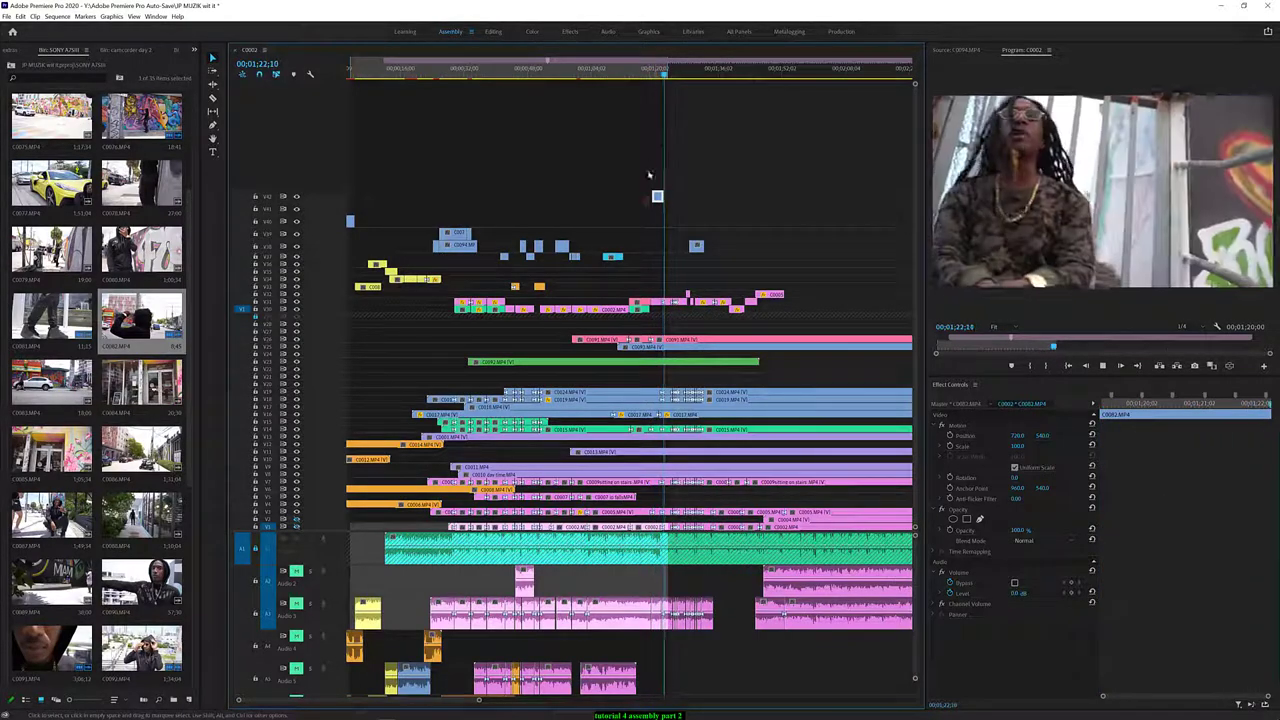
click(657, 197)
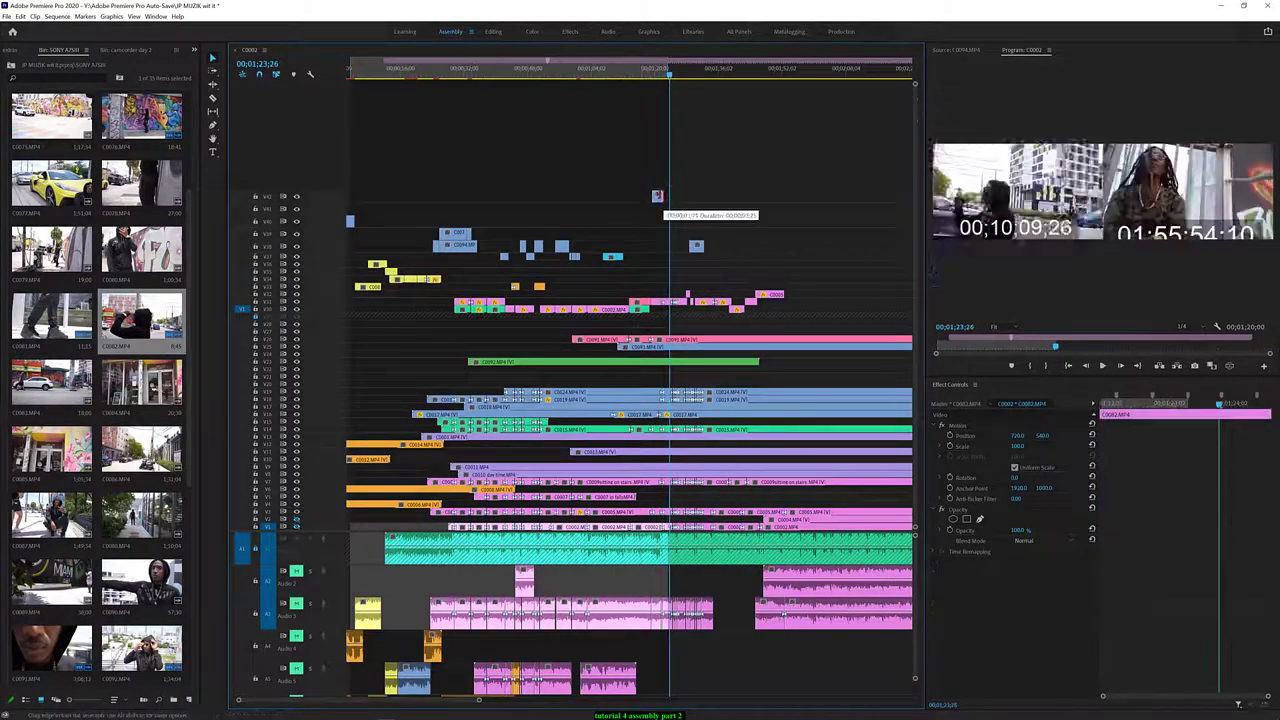
drag(657, 197, 655, 197)
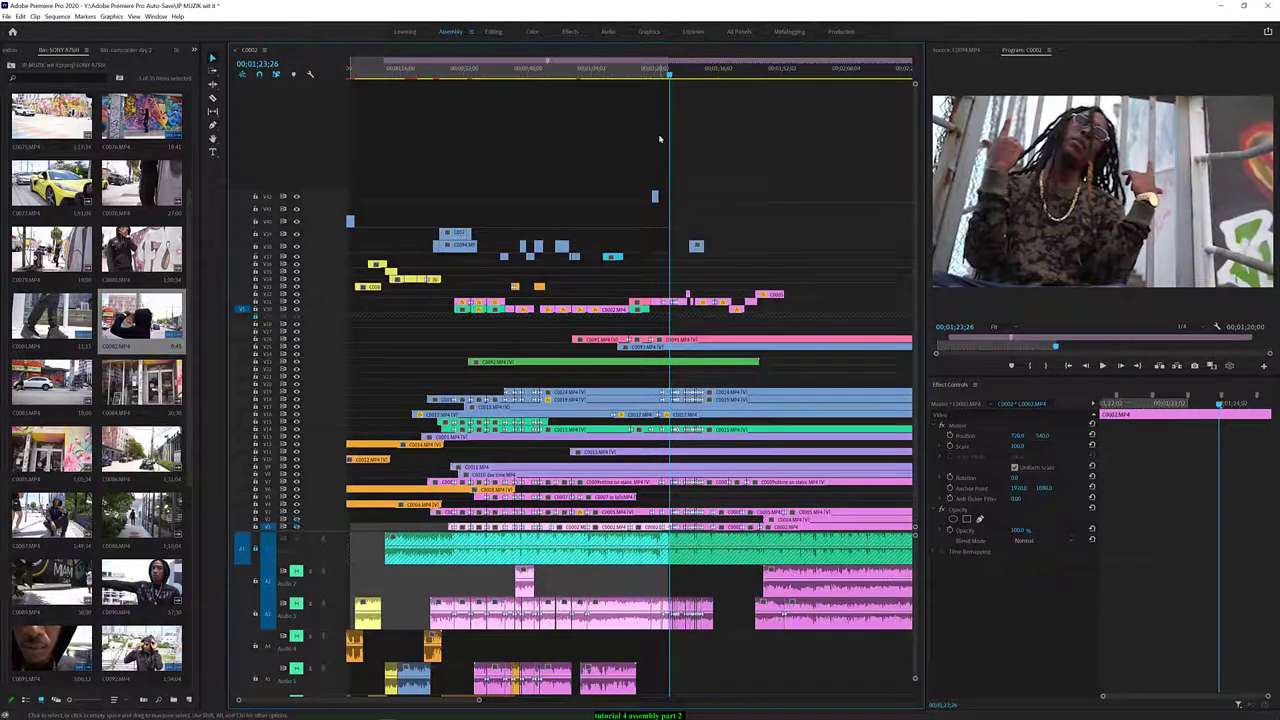
key(equal)
key(equal)
key(equal)
key(equal)
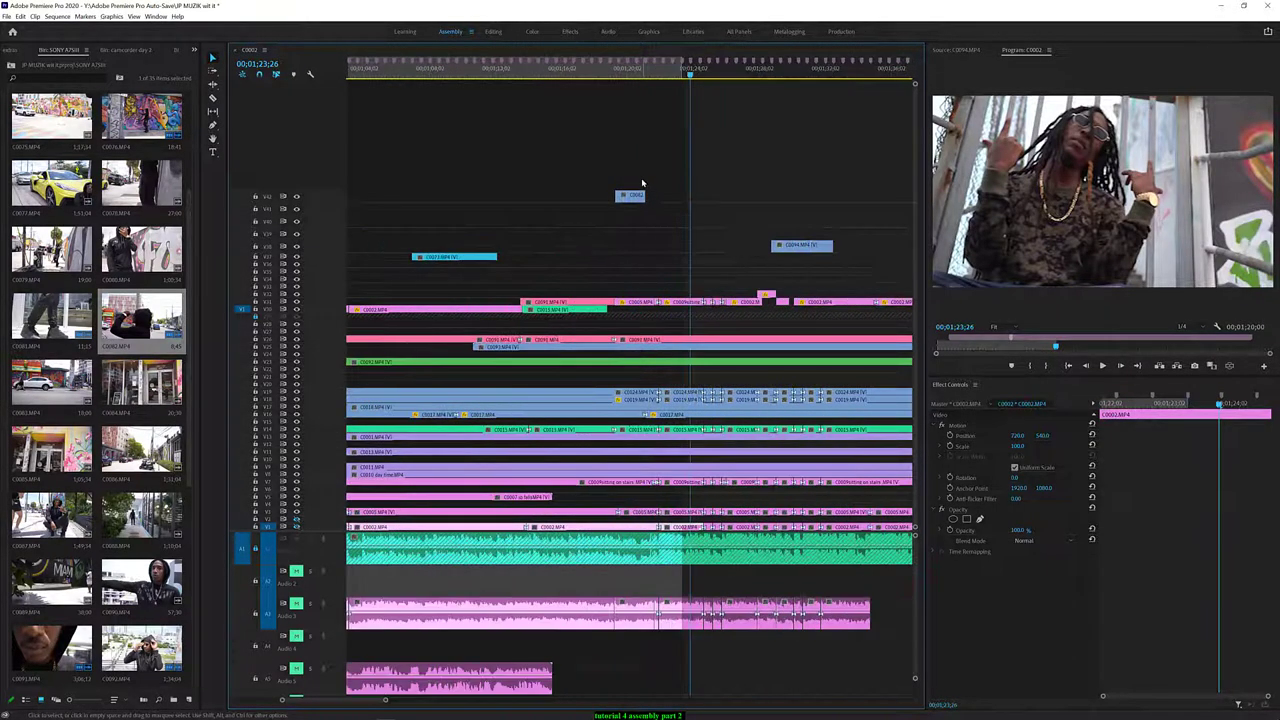
Extend the end of the small top-track clip and review the section from about 1:17
drag(646, 195, 654, 195)
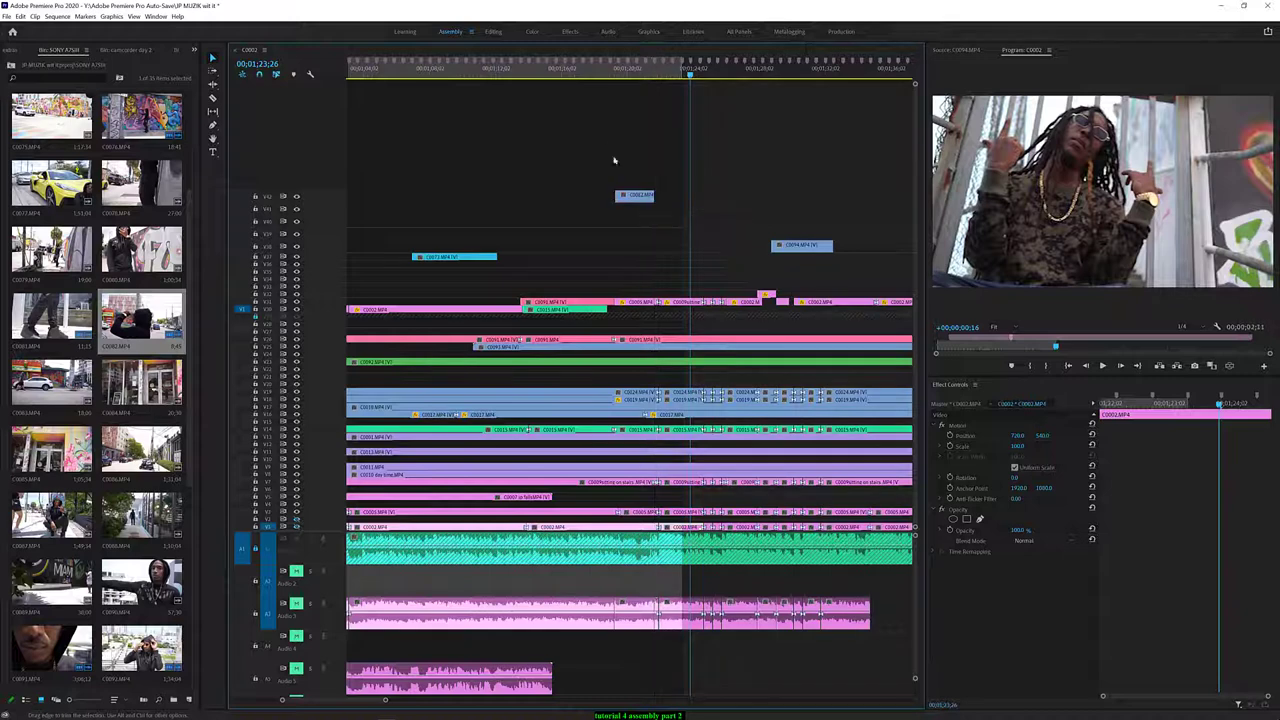
click(586, 78)
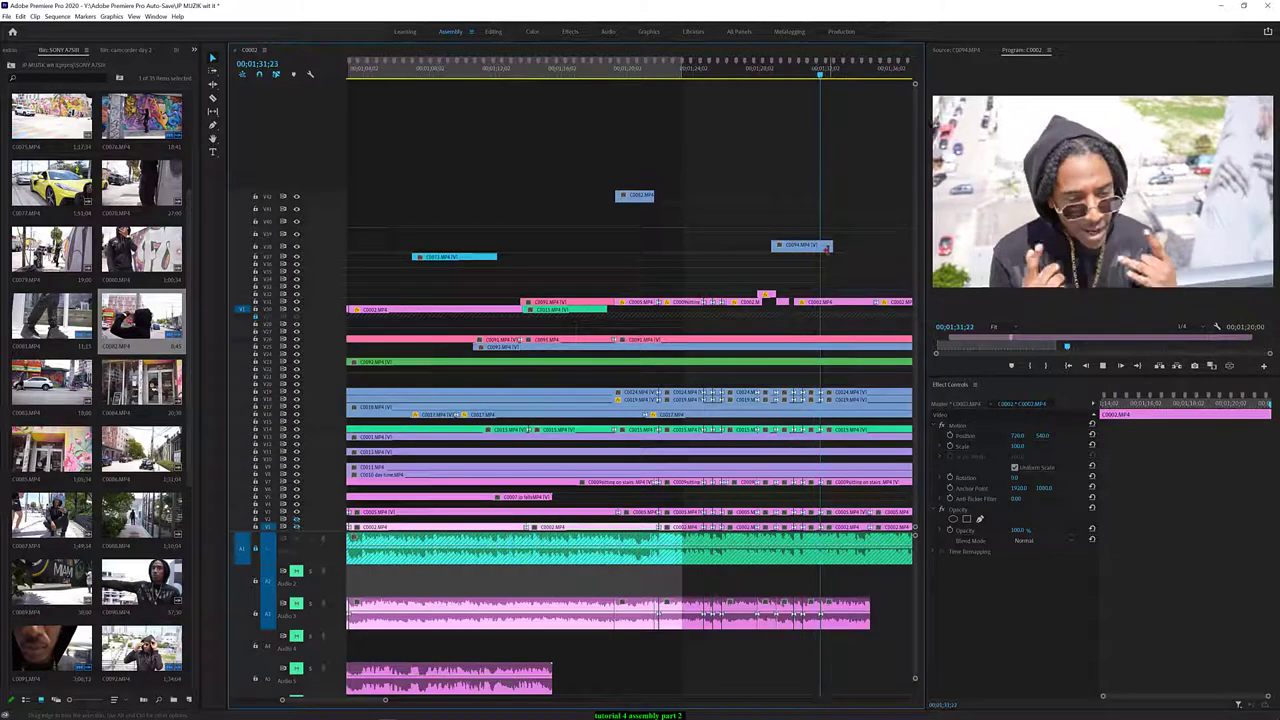
scroll(826, 268, up, 1)
scroll(826, 270, down, 2)
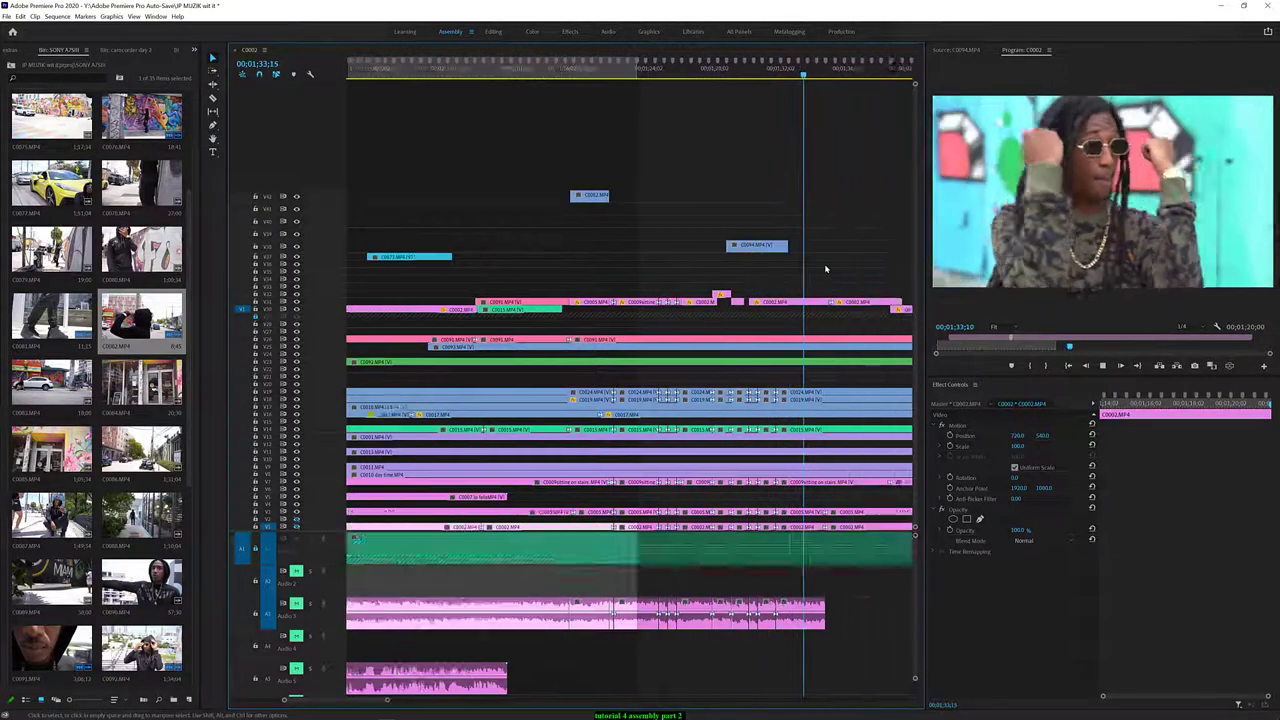
scroll(826, 270, down, 2)
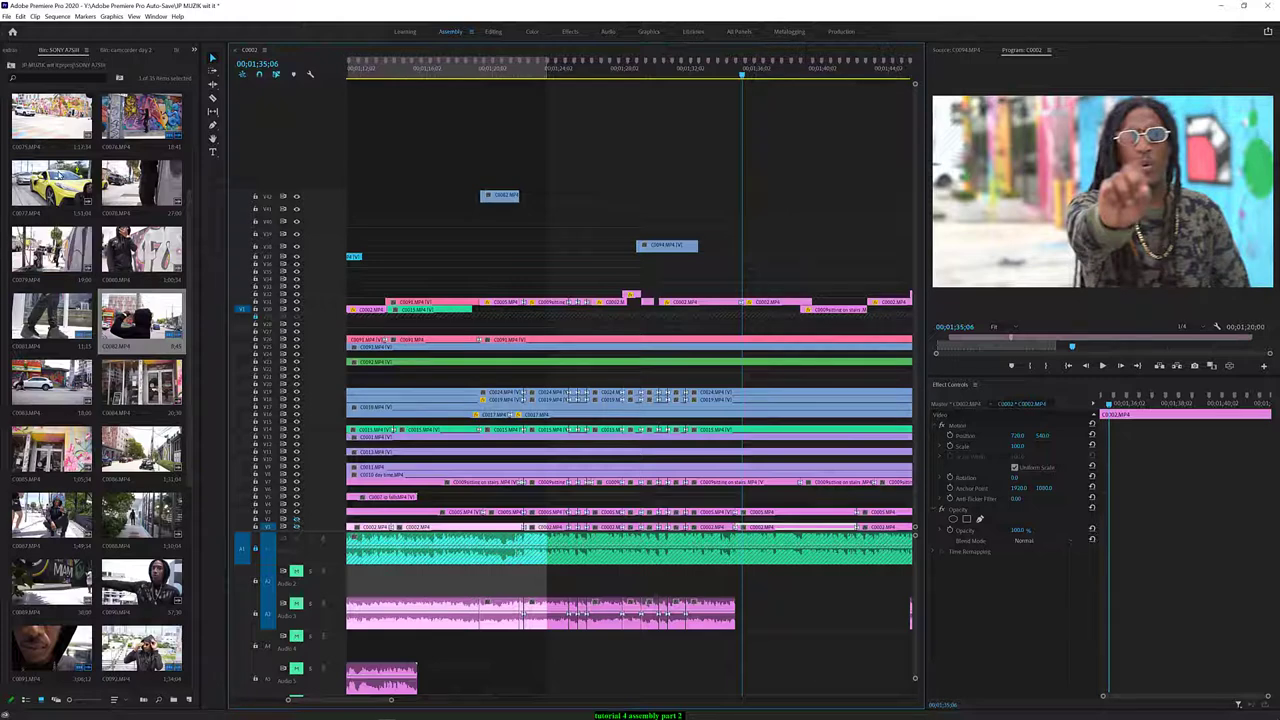
scroll(60, 175, down, 1)
scroll(66, 157, up, 4)
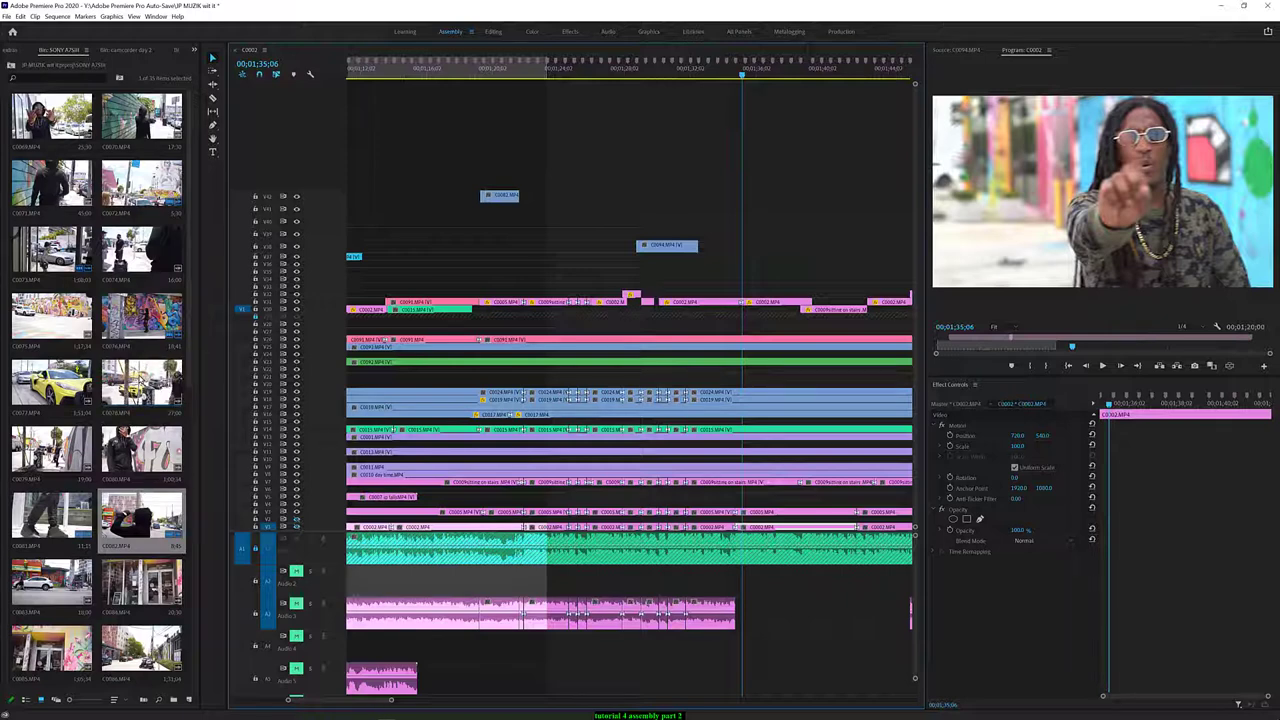
Place clip C0078 from the bin on an upper video track near 1:35 and play it
click(170, 385)
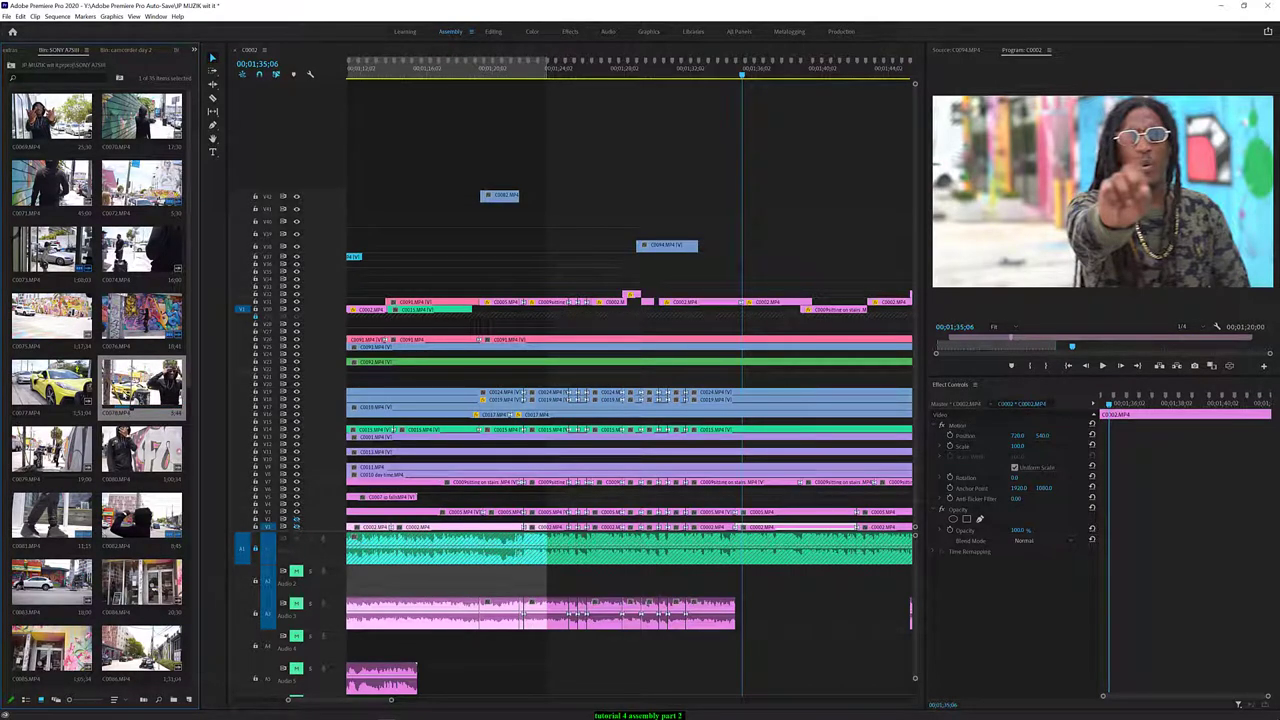
drag(140, 380, 724, 218)
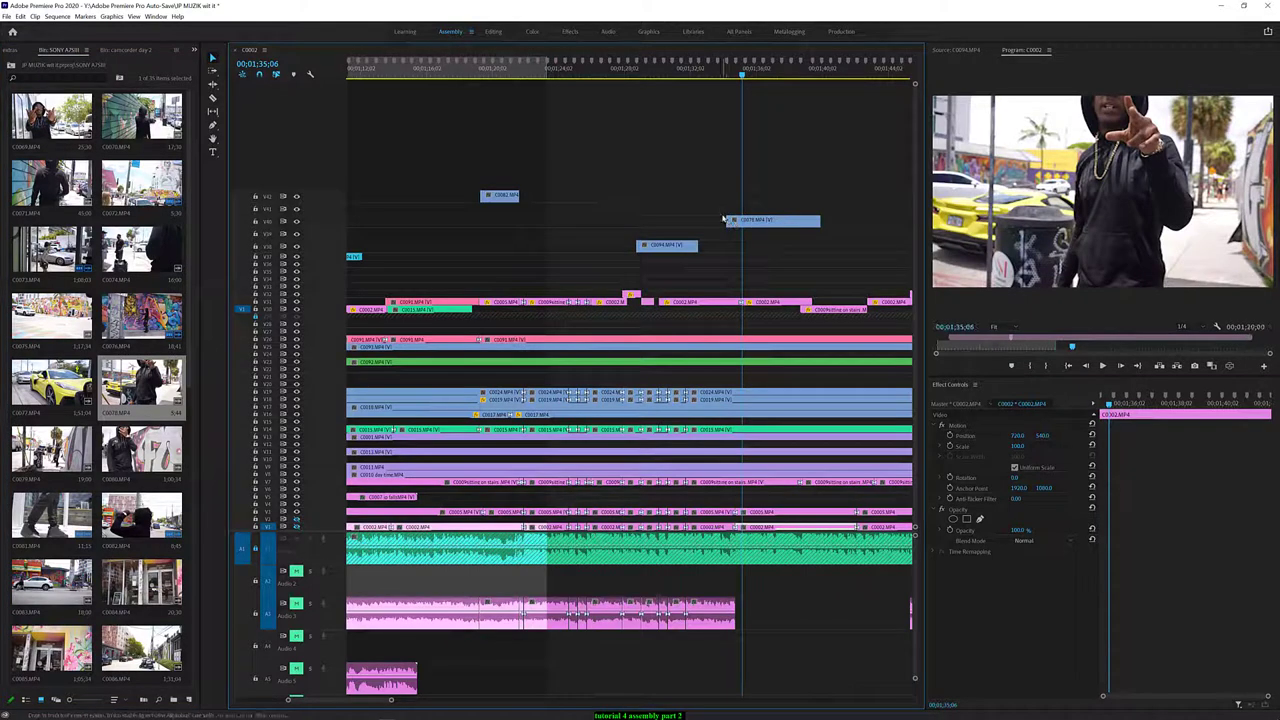
click(693, 76)
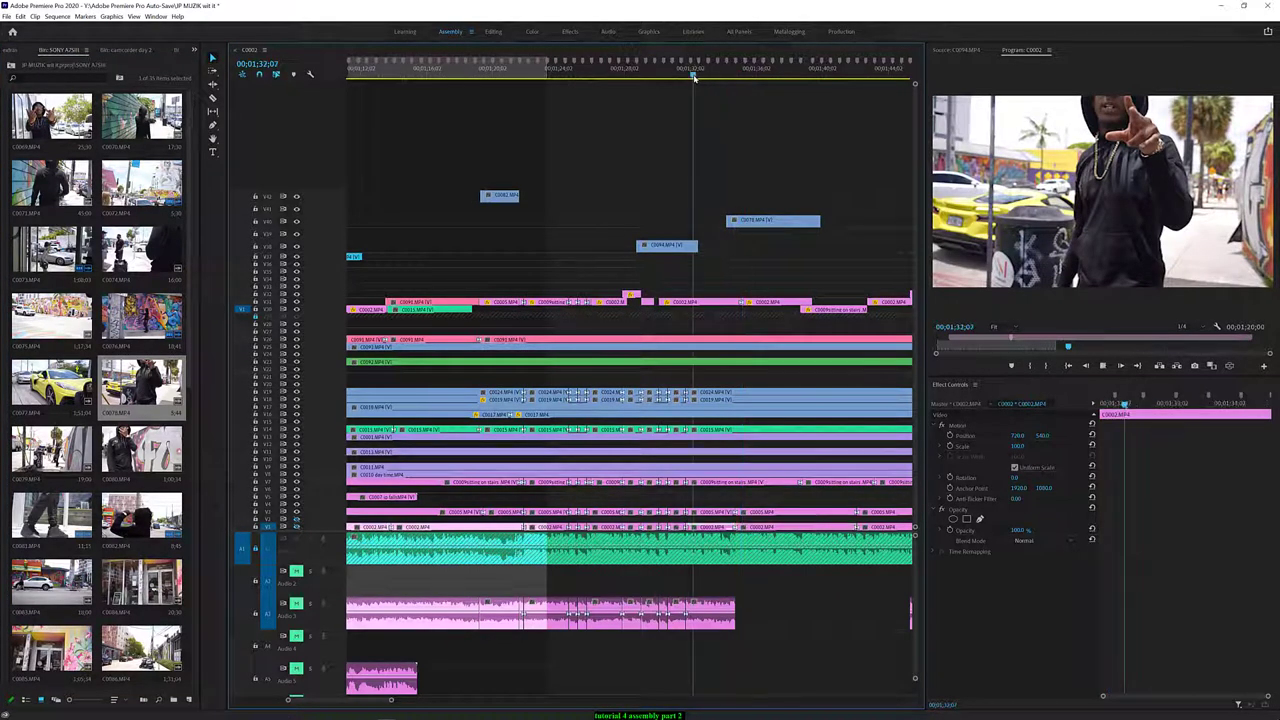
key(space)
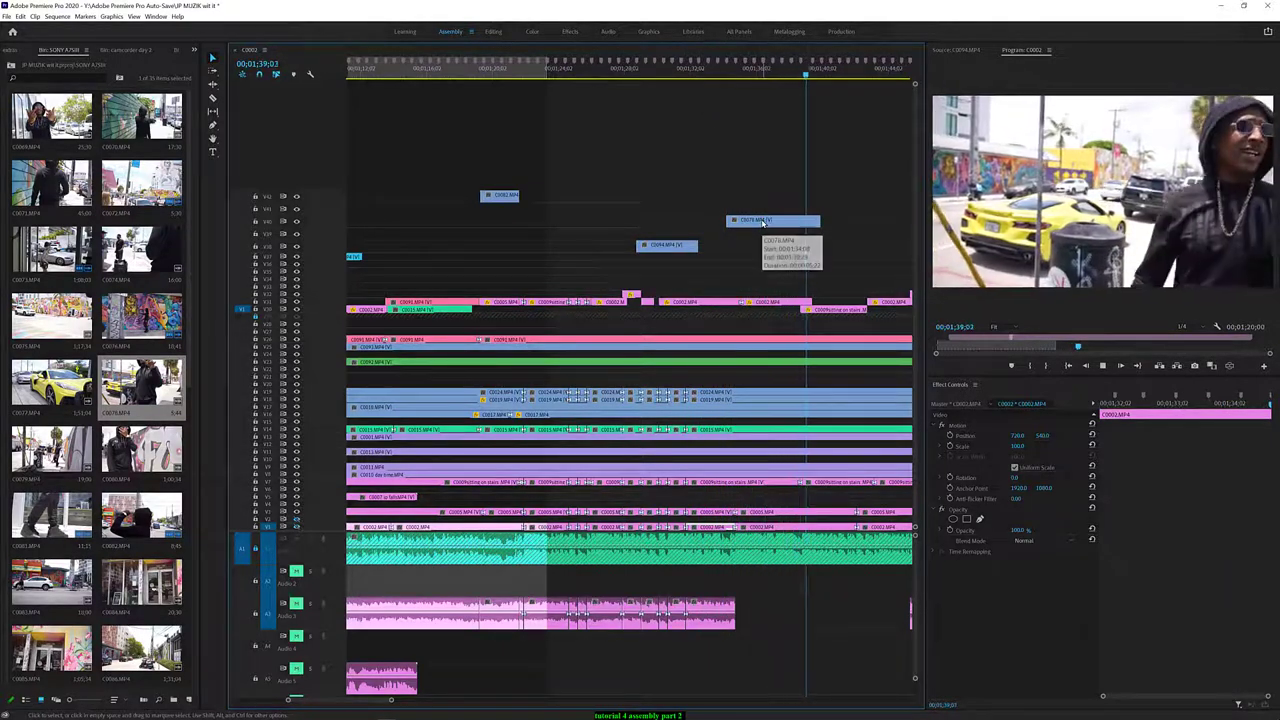
key(space)
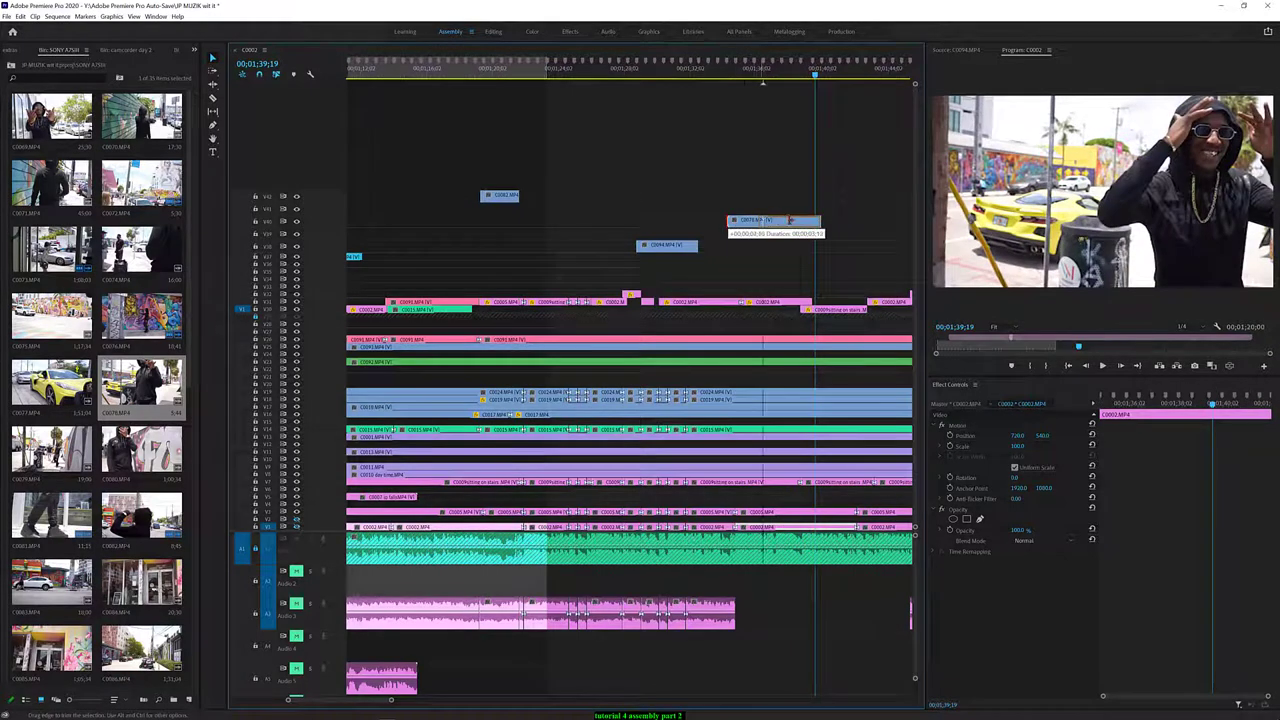
Trim C0078's start so it runs 00;01;38;05 to 00;01;39;29, then replay it
drag(727, 220, 792, 220)
click(763, 74)
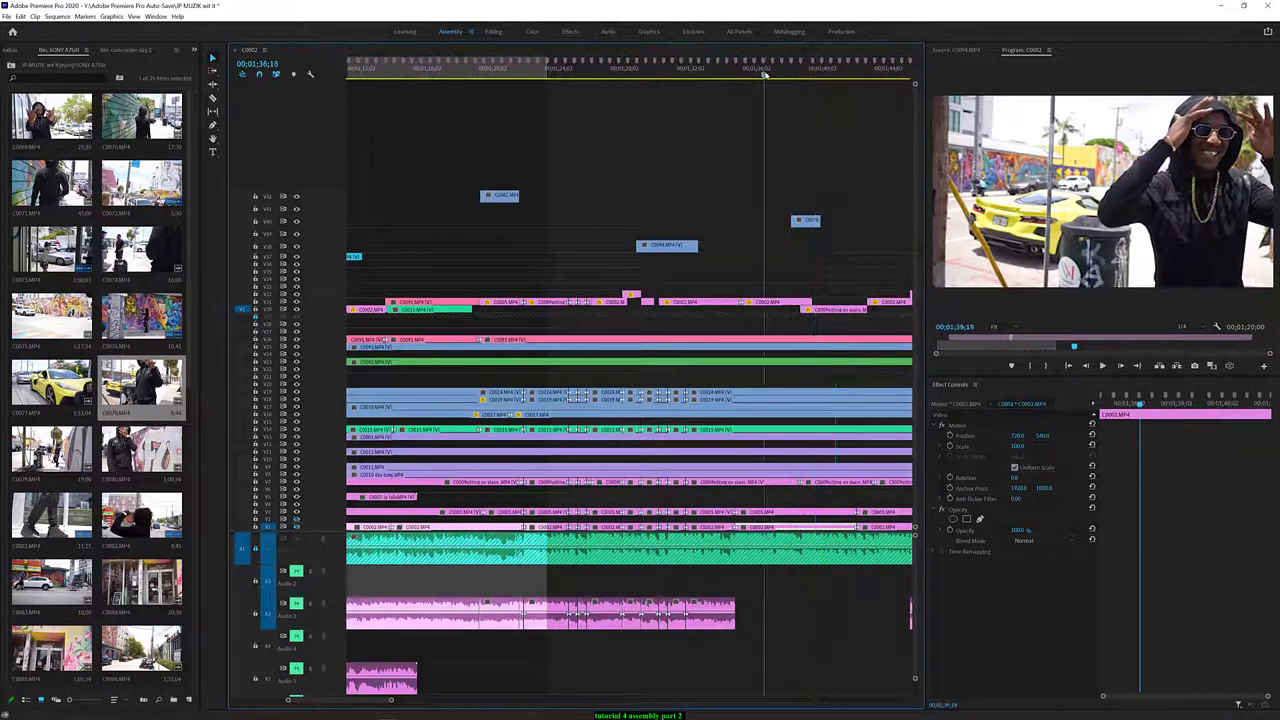
key(space)
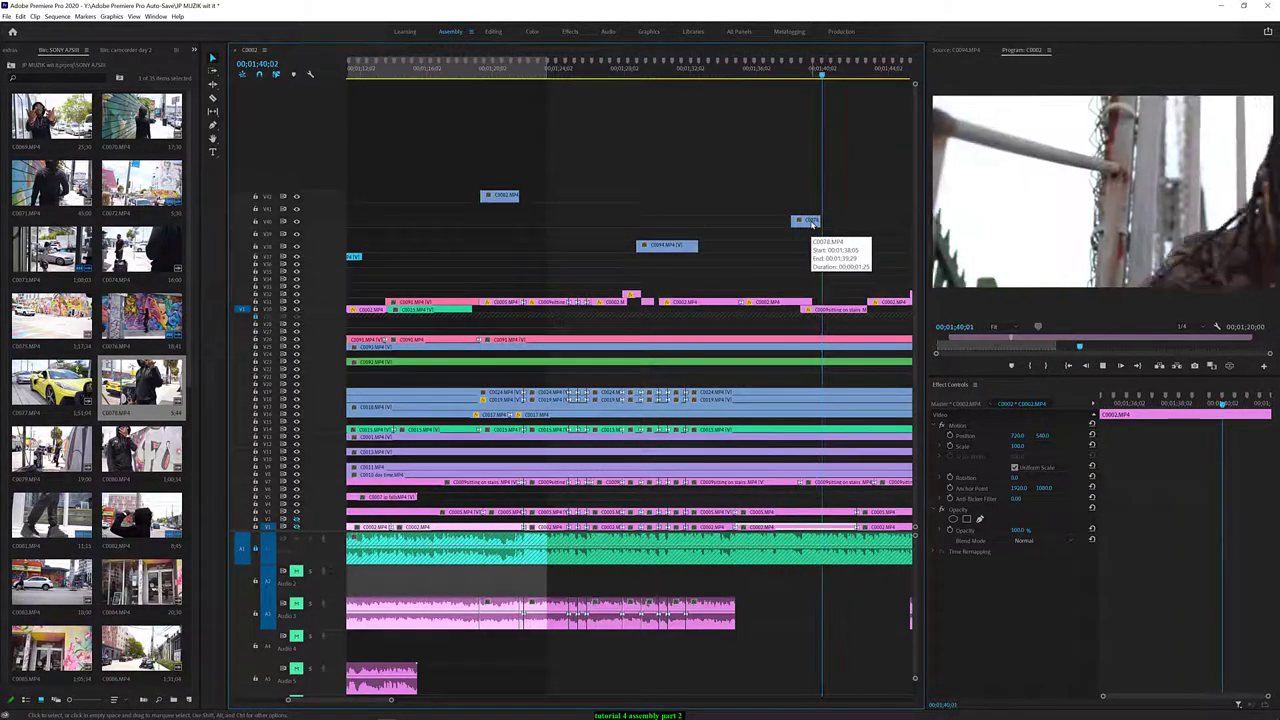
key(space)
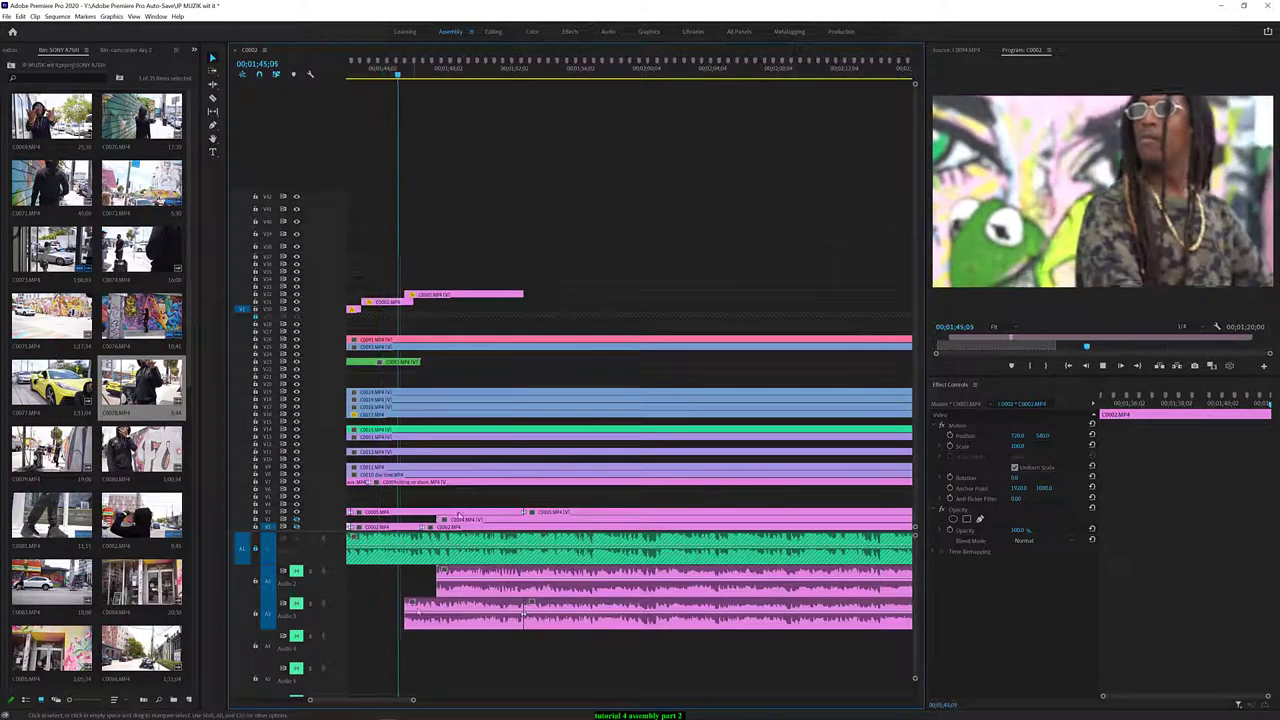
key(space)
drag(415, 701, 553, 700)
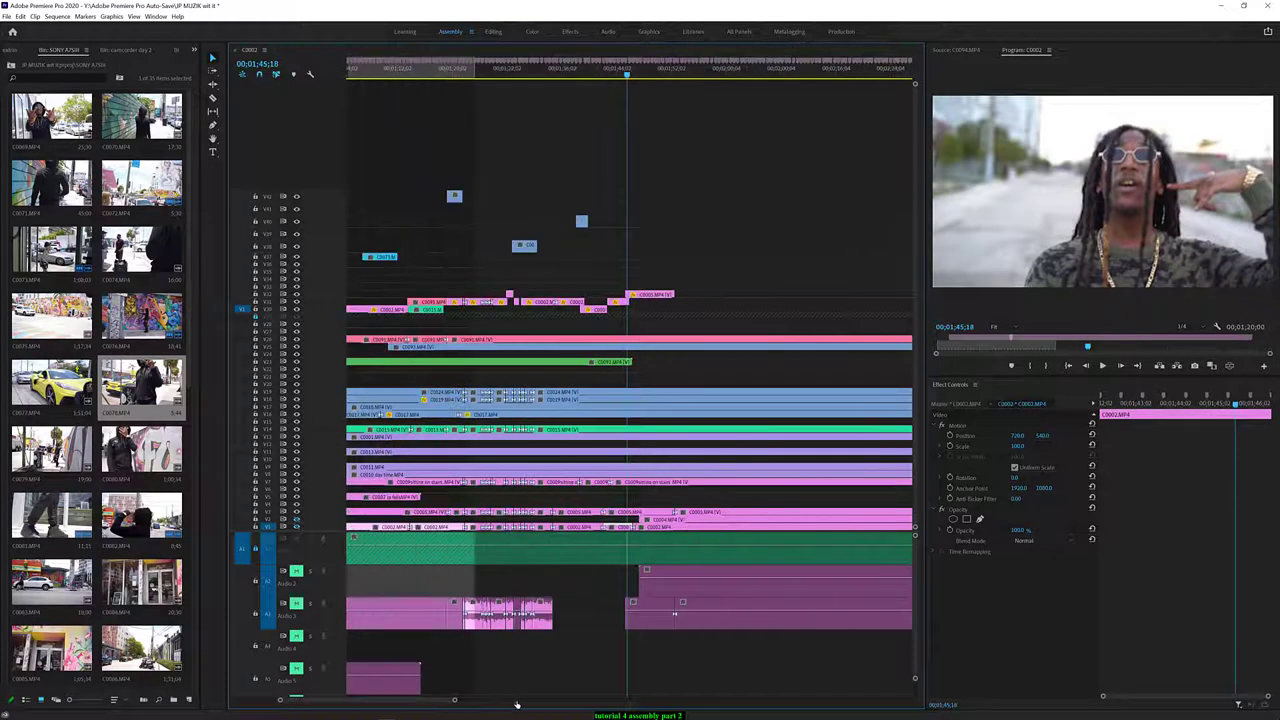
click(390, 76)
key(space)
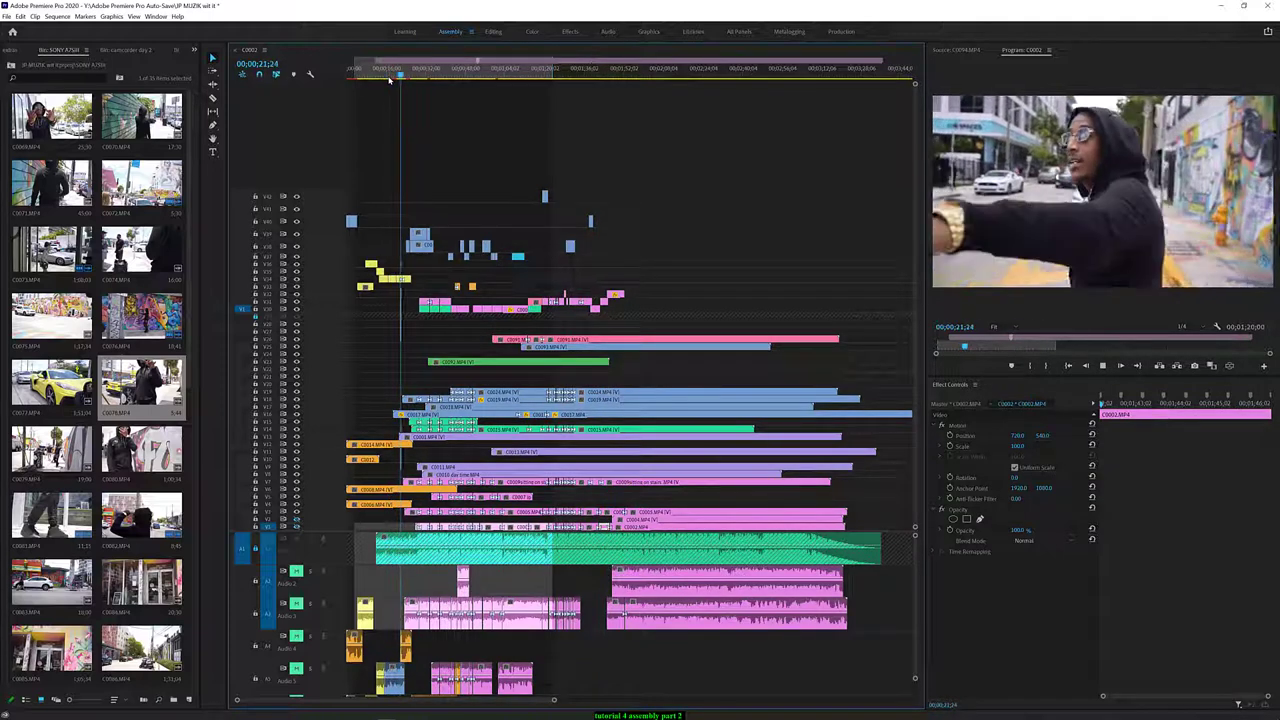
key(space)
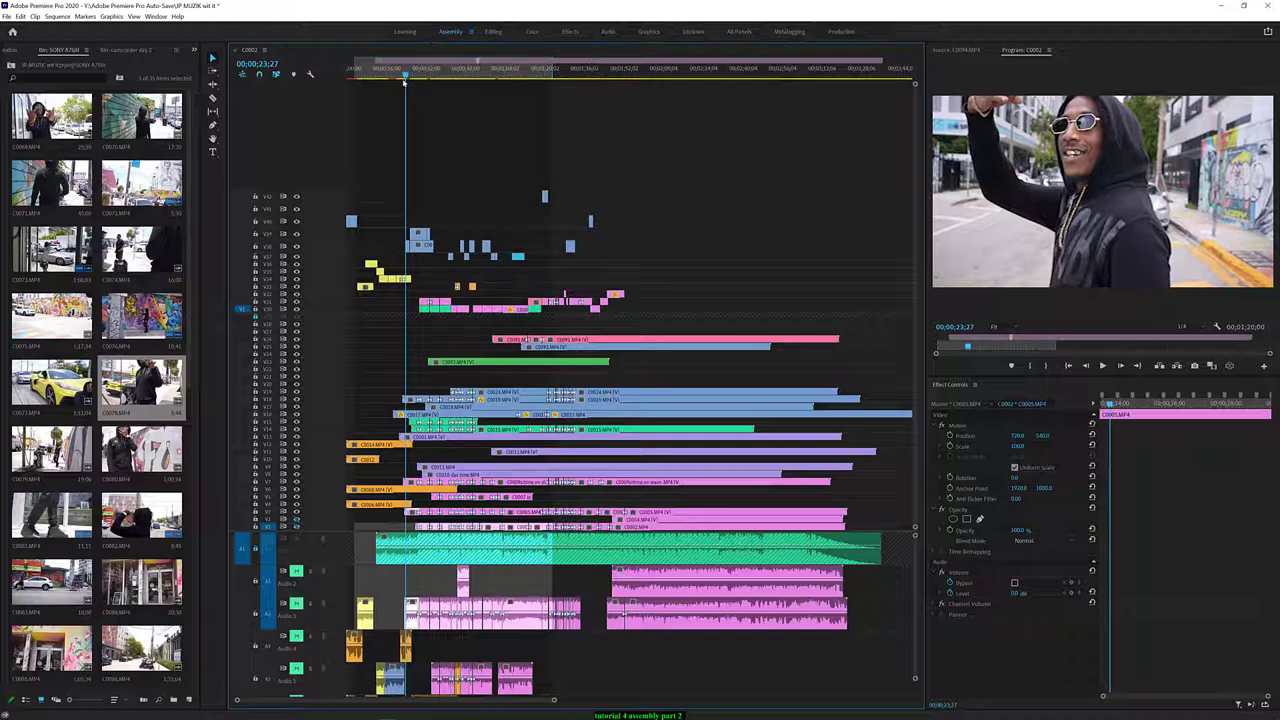
Play the sequence to about 1:09 and preview clip C0073 in the bin
key(space)
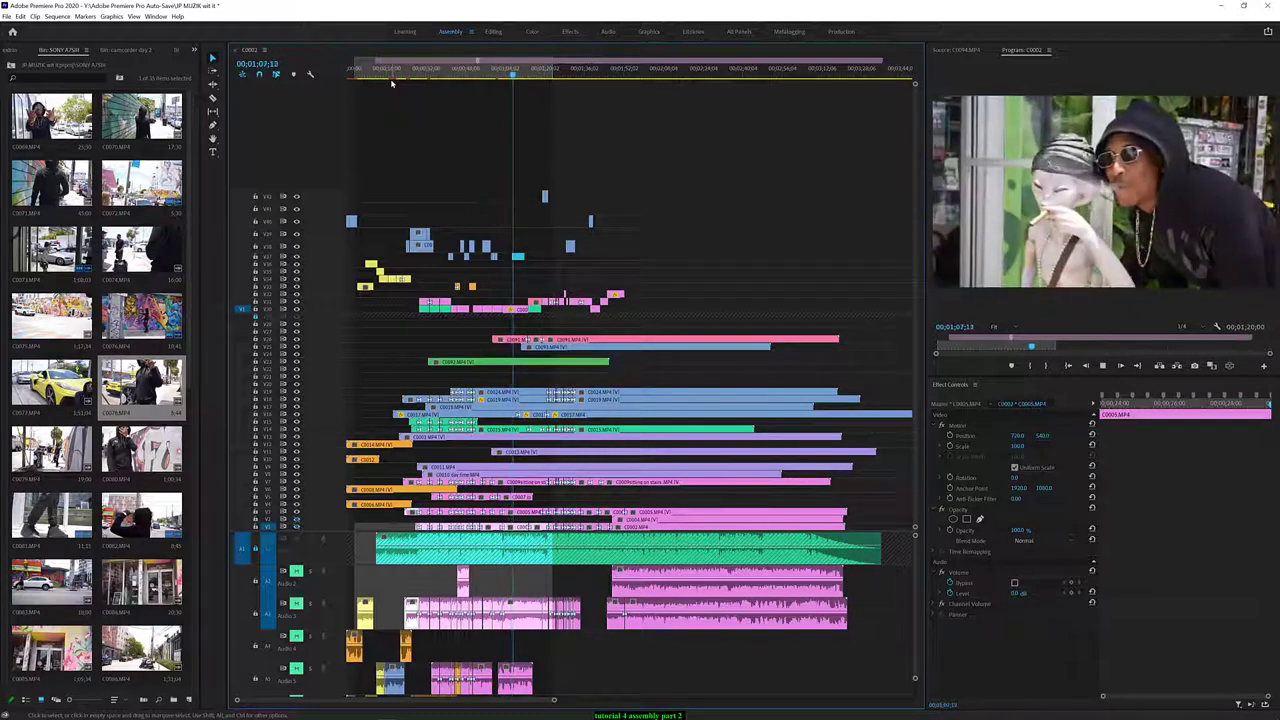
key(space)
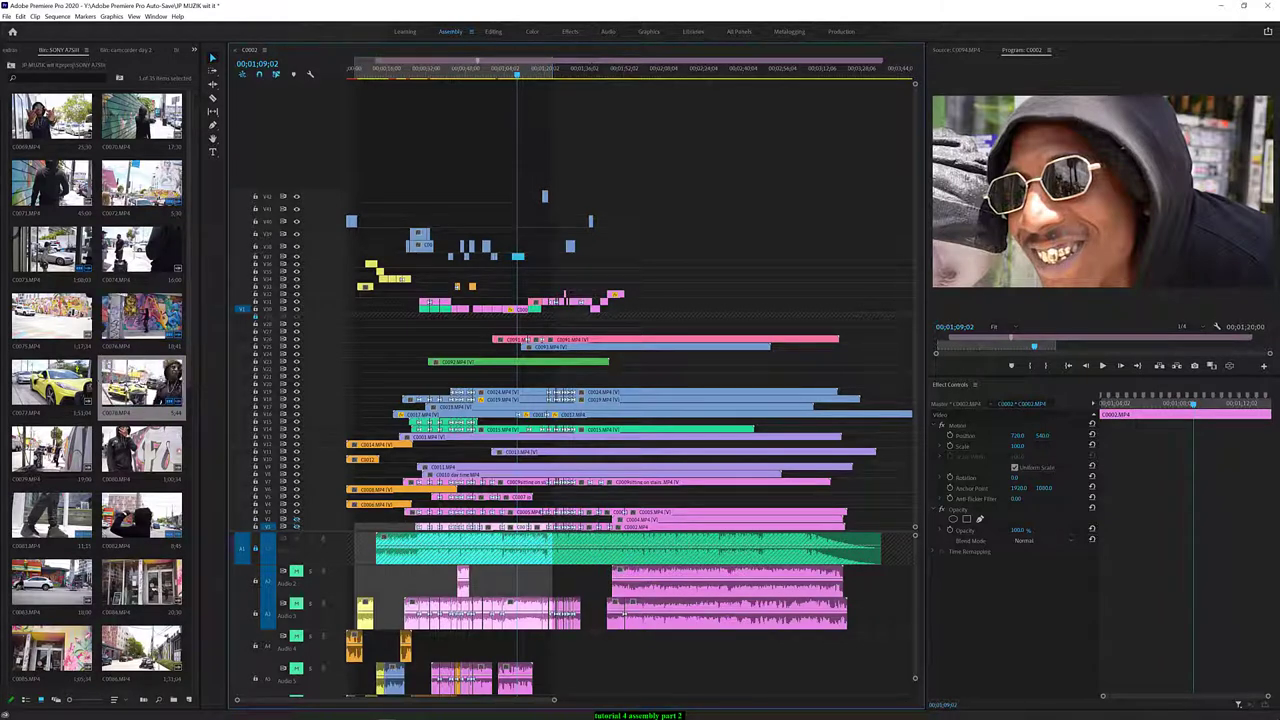
click(50, 385)
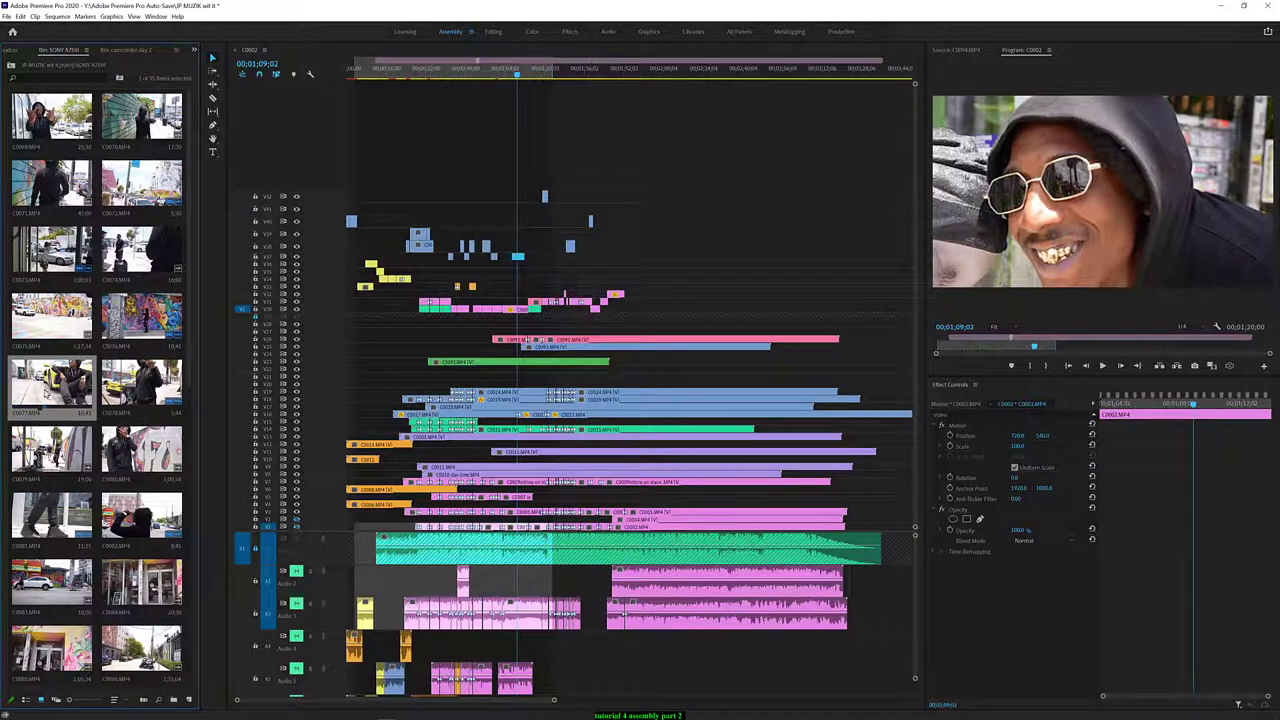
Deselect the timeline clips, resume playback, and drag clip C0077 from the bin toward the timeline
click(525, 121)
key(space)
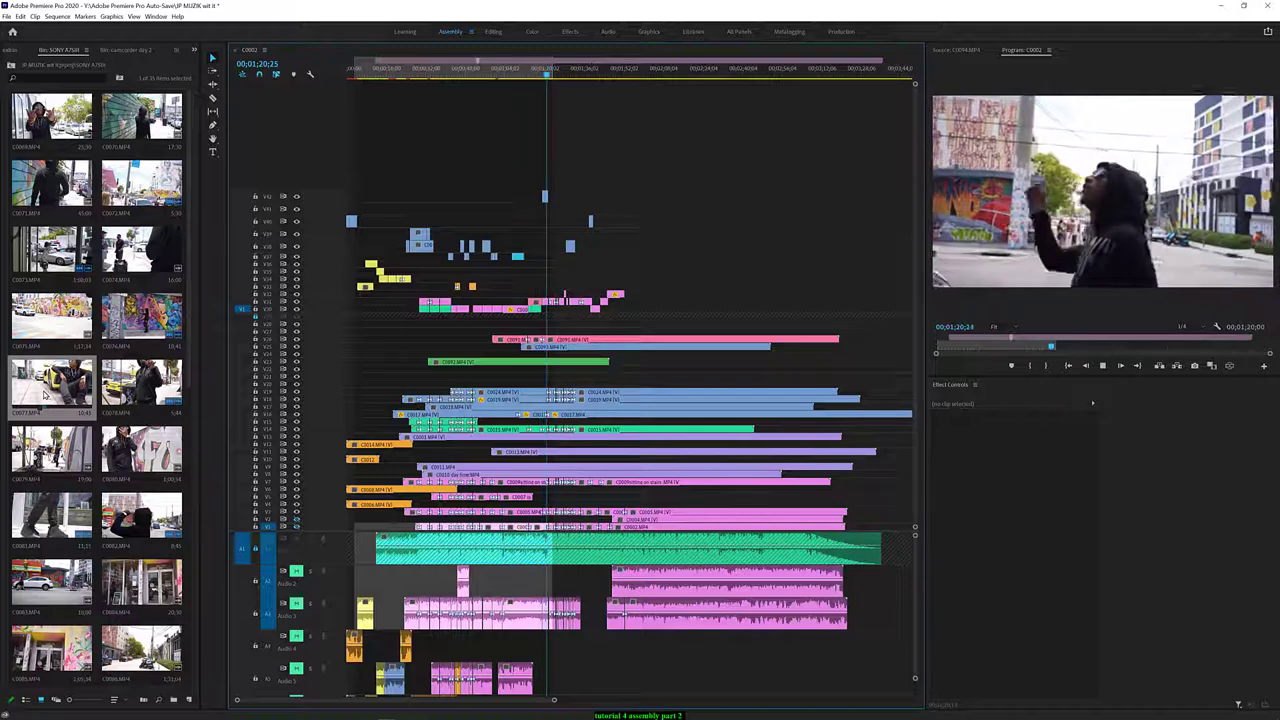
drag(44, 395, 557, 177)
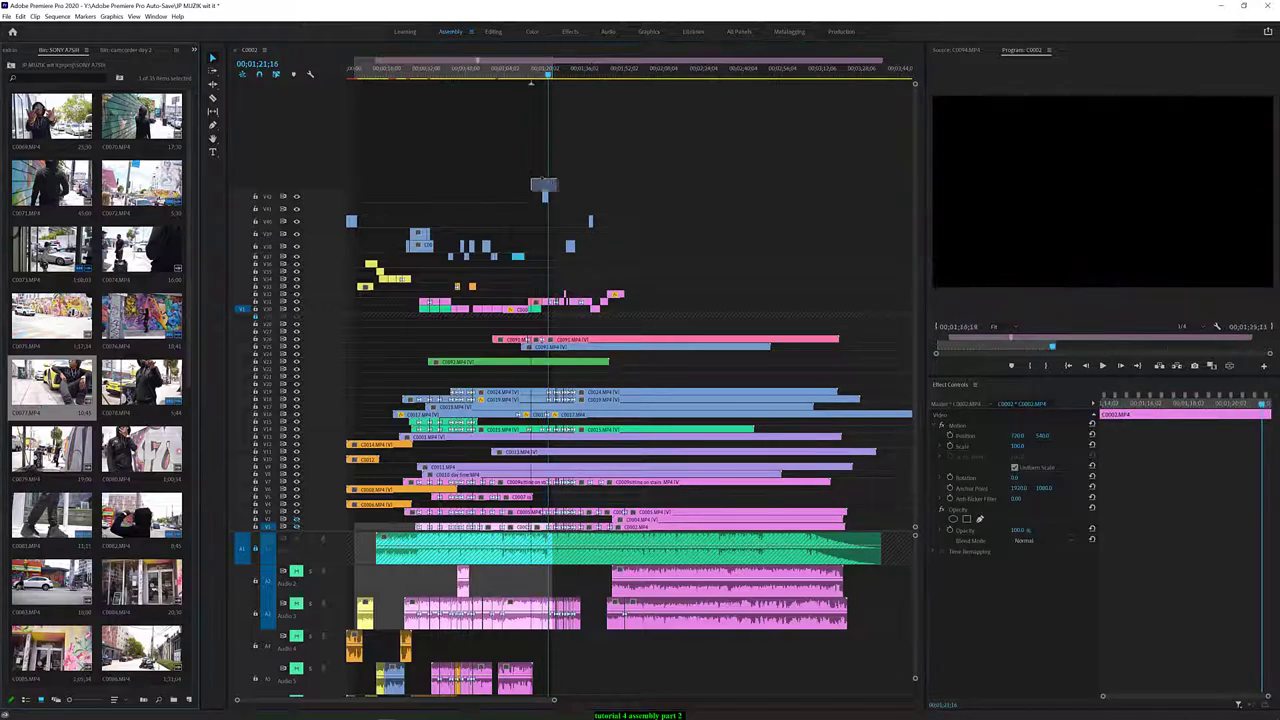
Drop C0077 on a new top video track near 1:21 and review it from about 1:14
drag(548, 172, 550, 180)
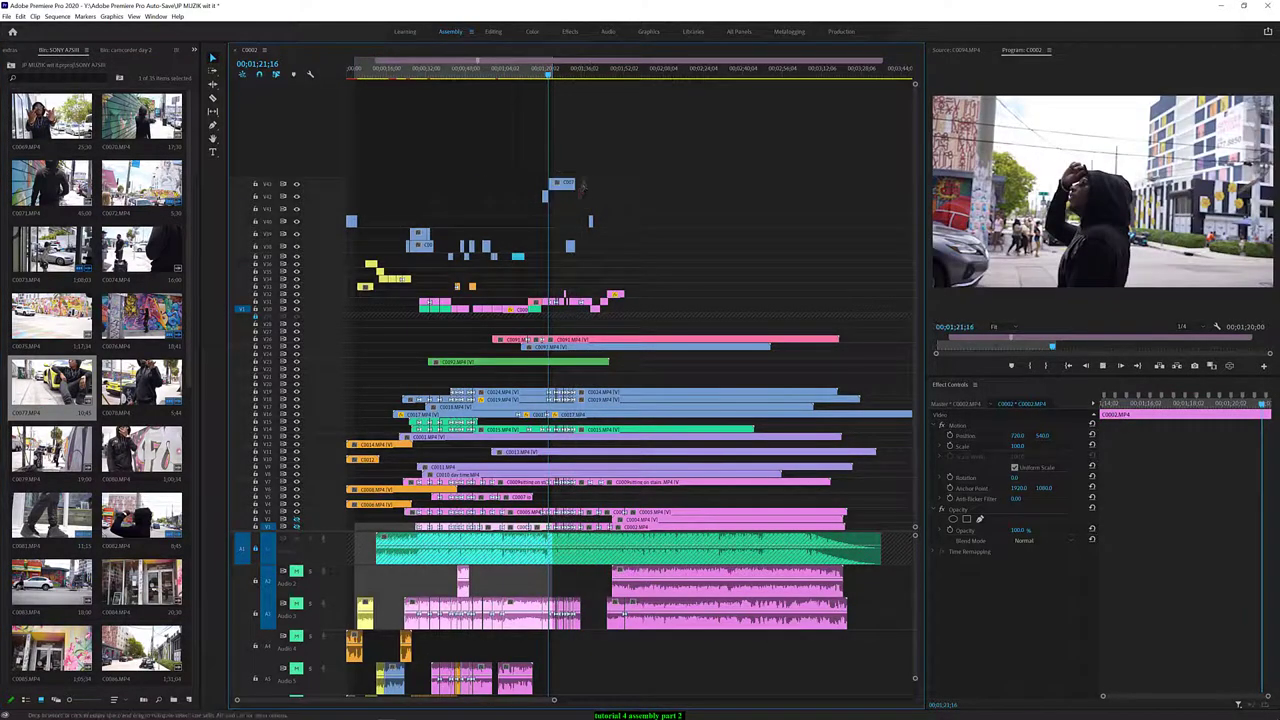
key(space)
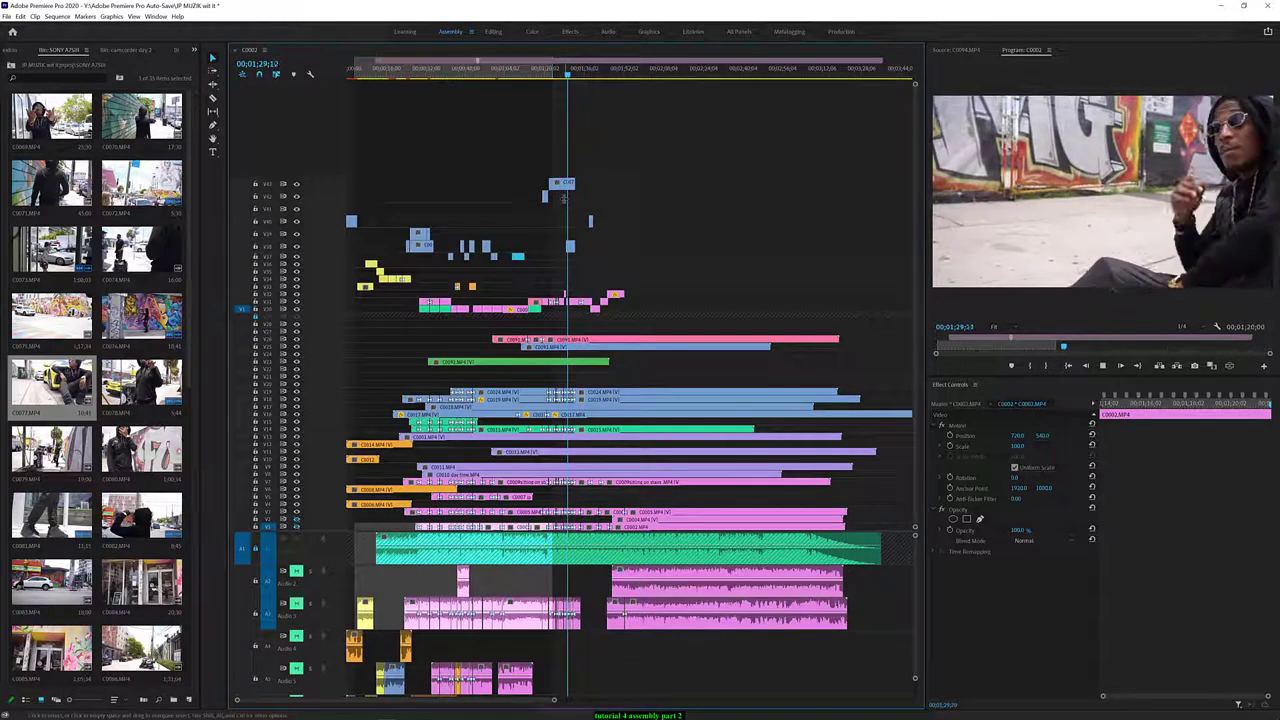
key(space)
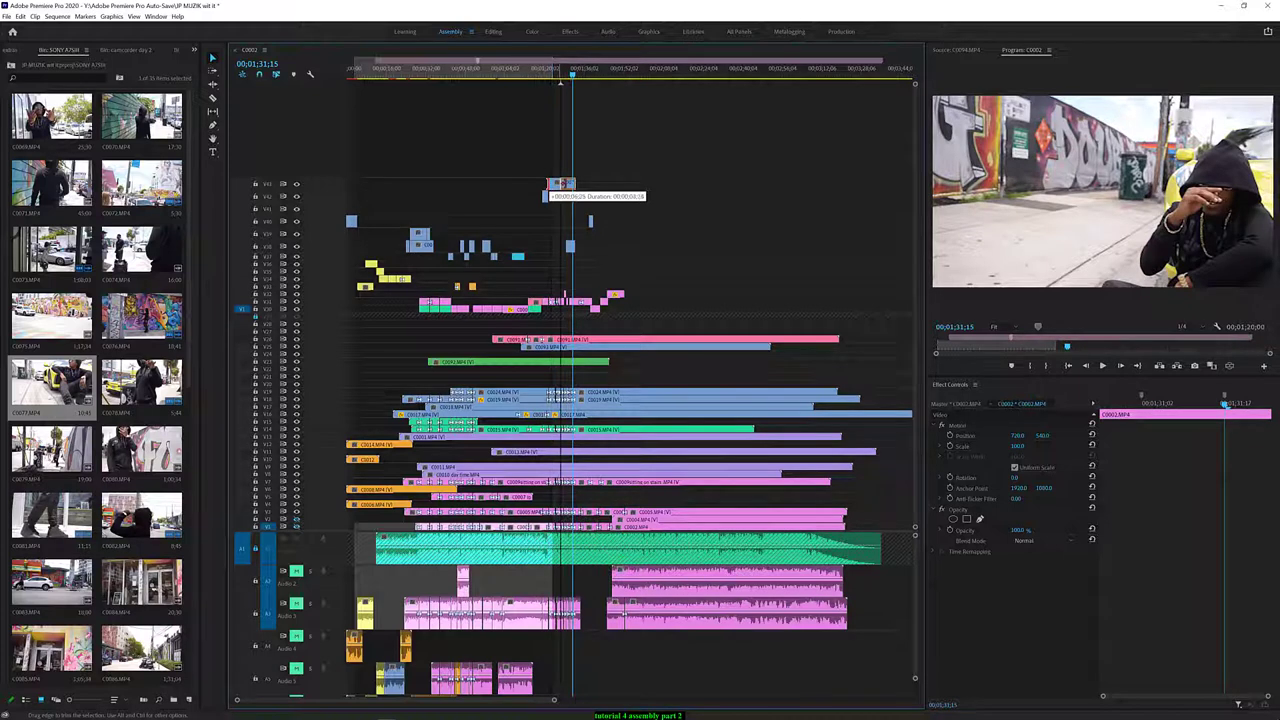
click(533, 75)
key(space)
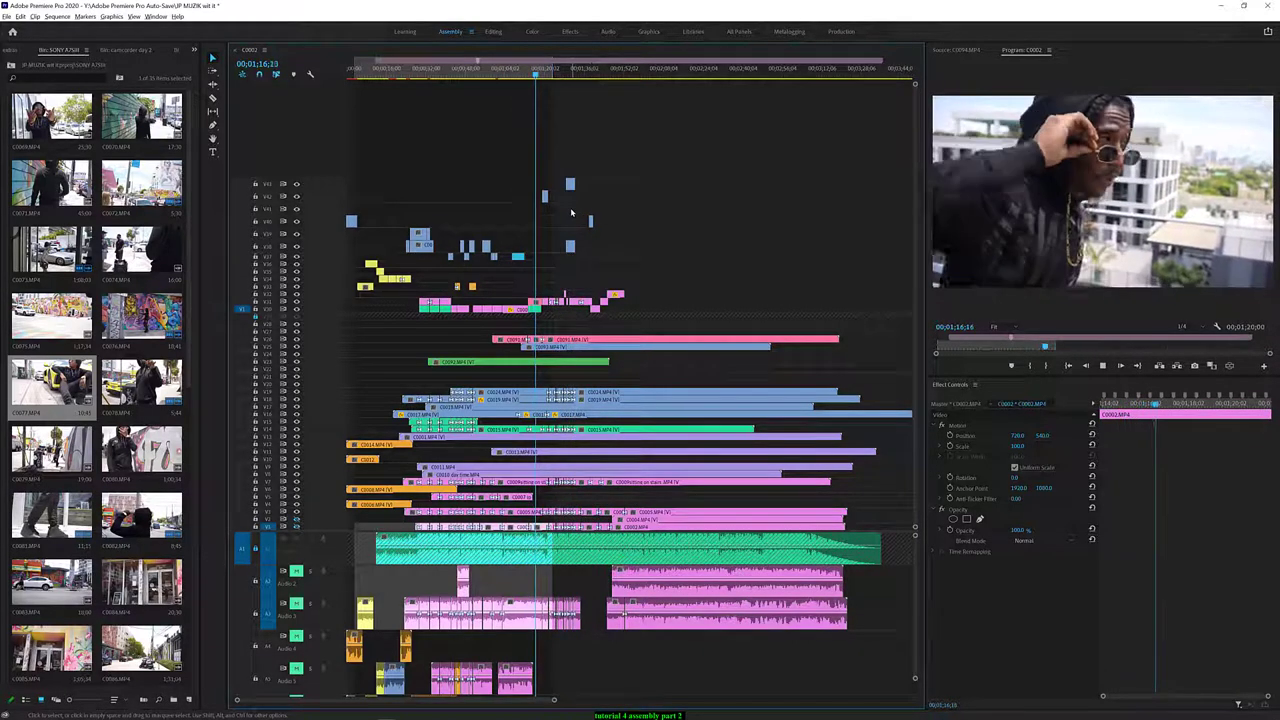
Trim the edge of an upper B-roll clip and review the stretch from about 1:17
scroll(572, 215, up, 8)
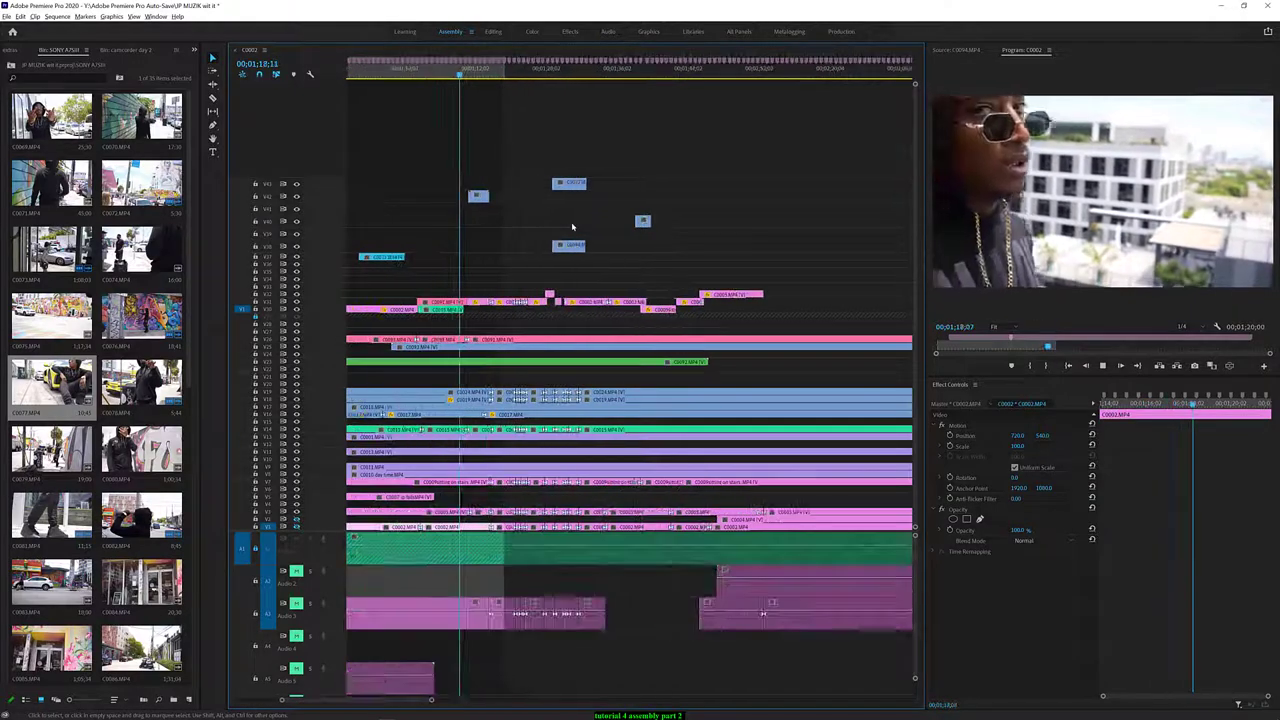
scroll(572, 228, up, 1)
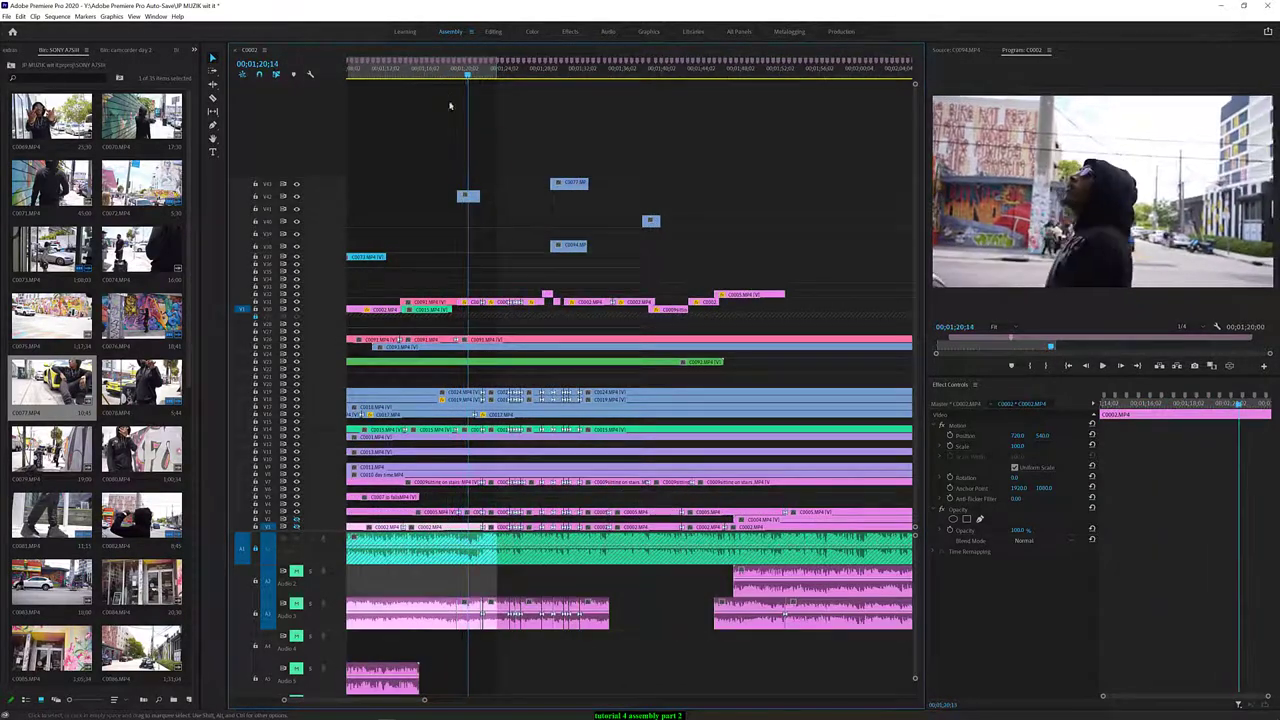
click(437, 66)
key(space)
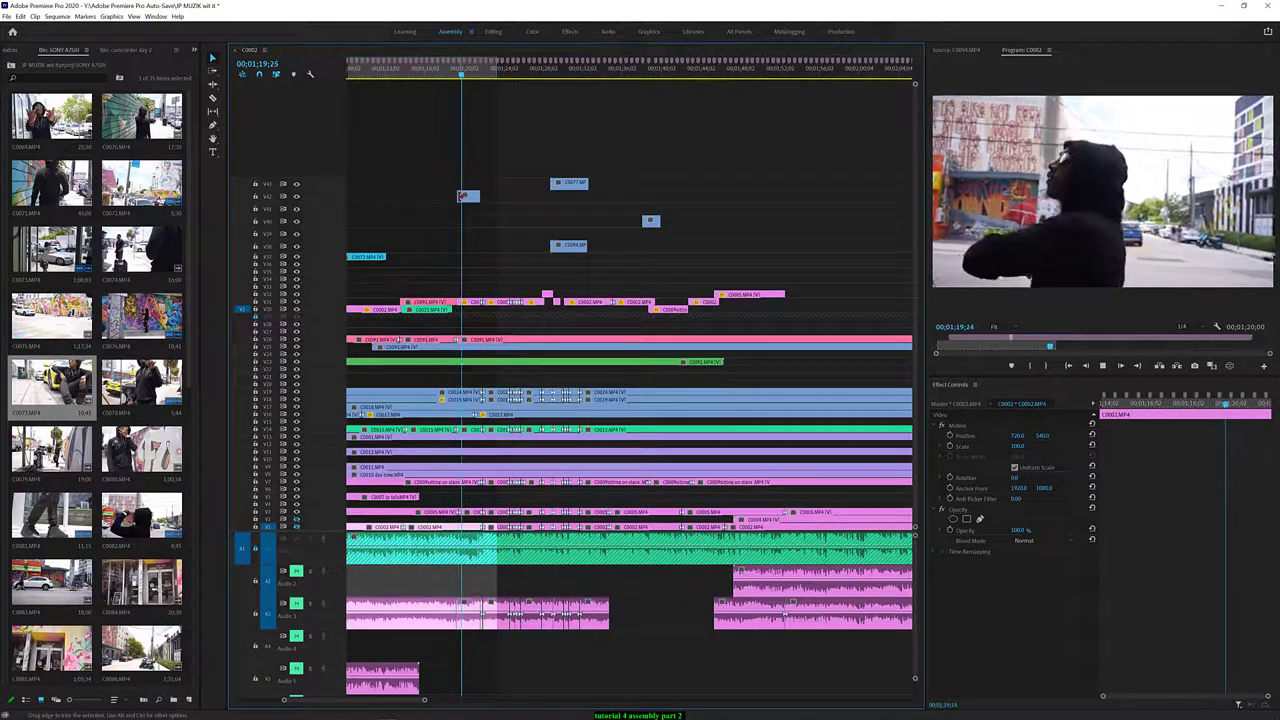
drag(463, 196, 461, 196)
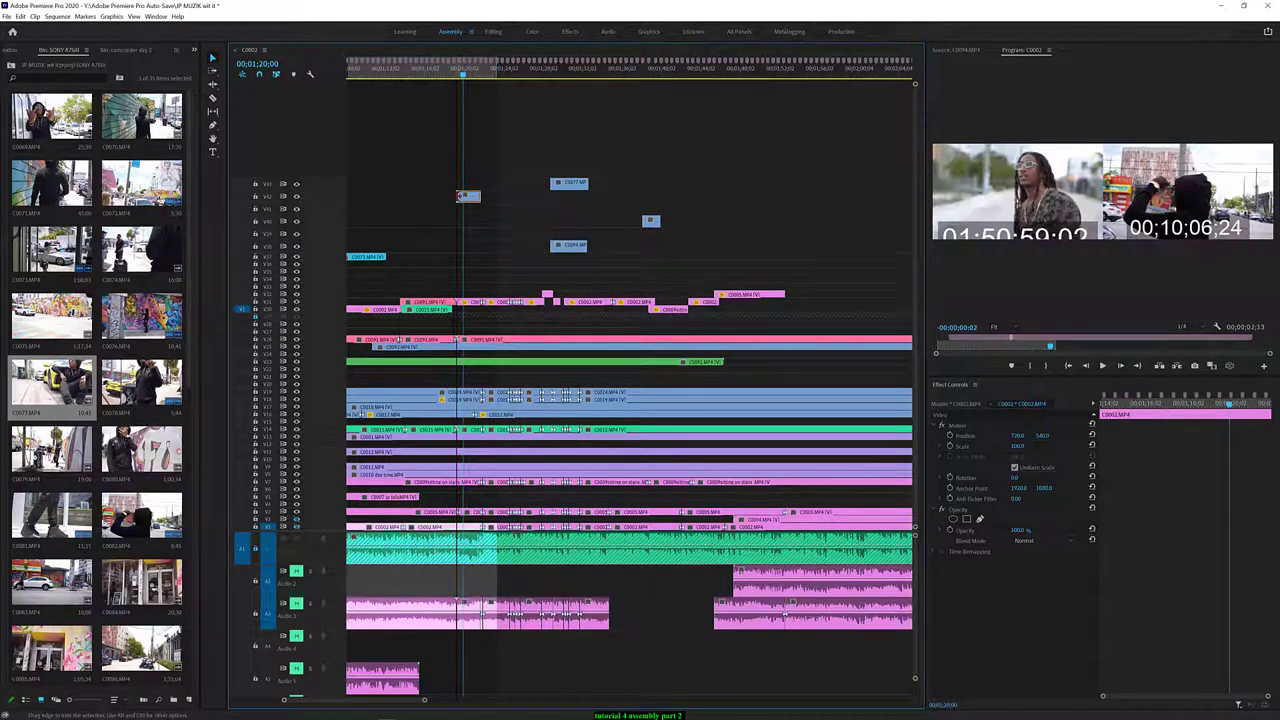
click(438, 76)
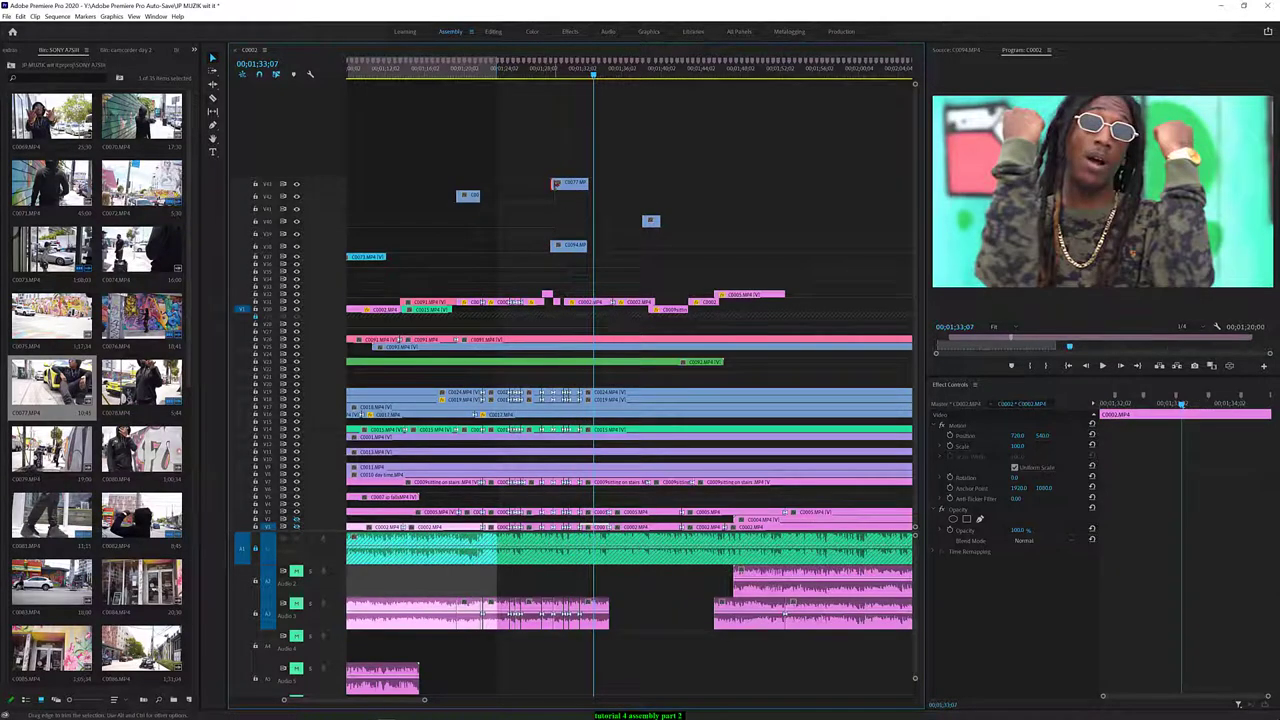
Trim C0077's start a little later and play the section from 1:27 through to 1:44
drag(553, 184, 565, 184)
click(534, 77)
key(space)
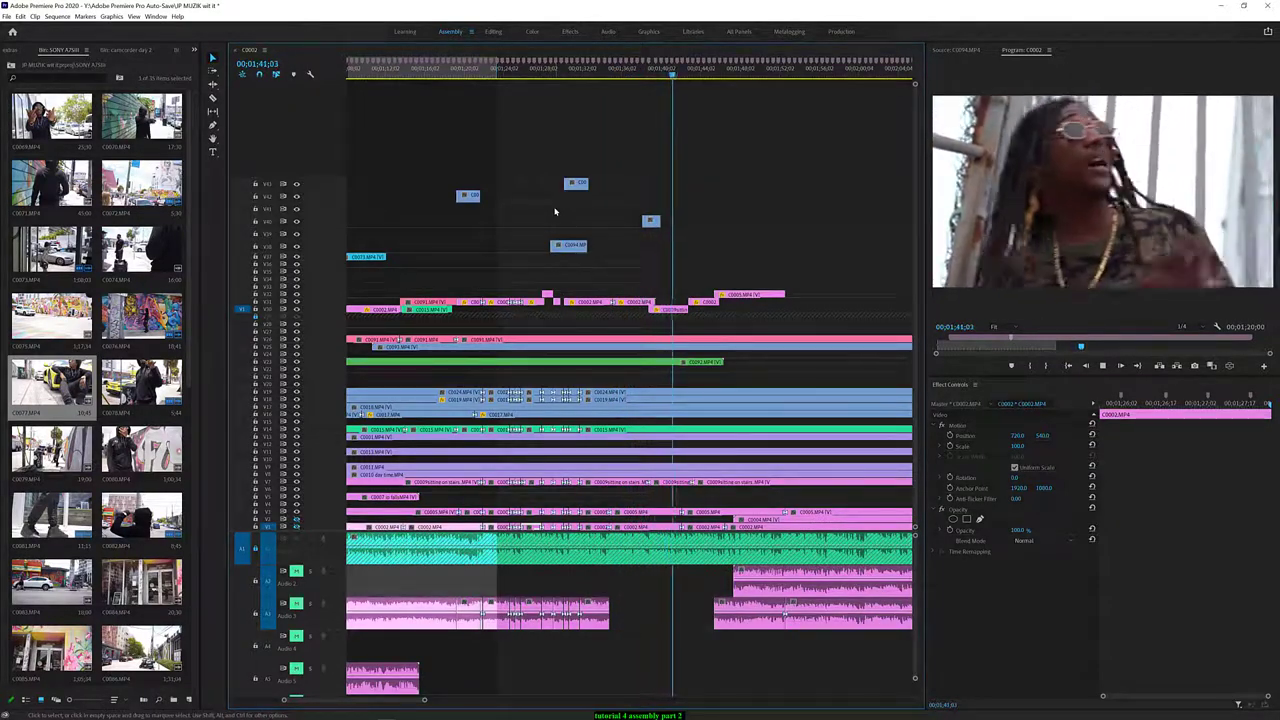
key(space)
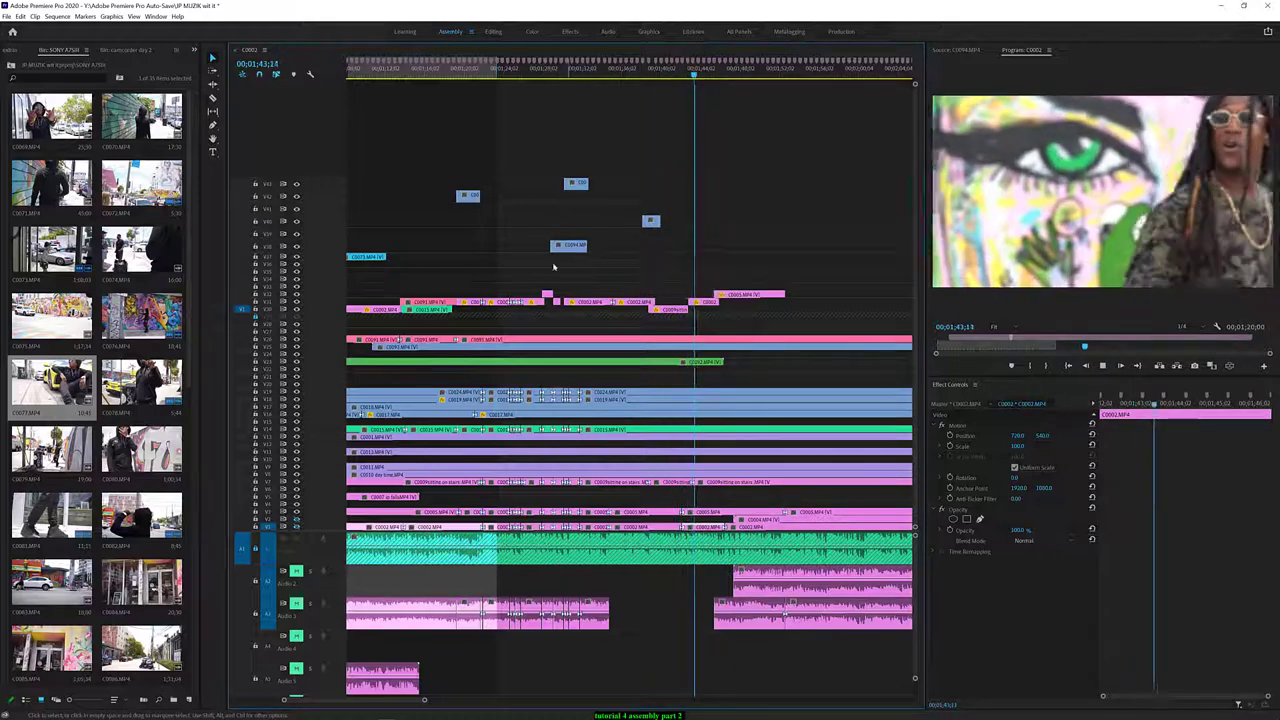
key(space)
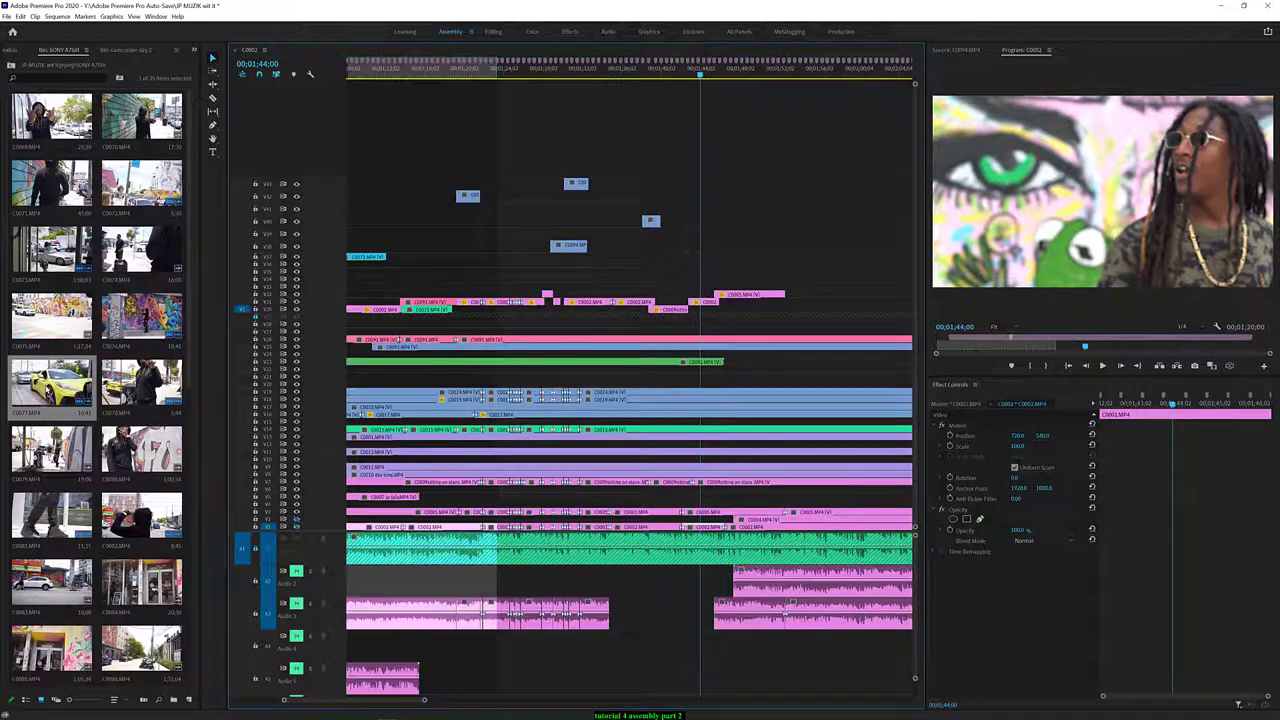
click(45, 395)
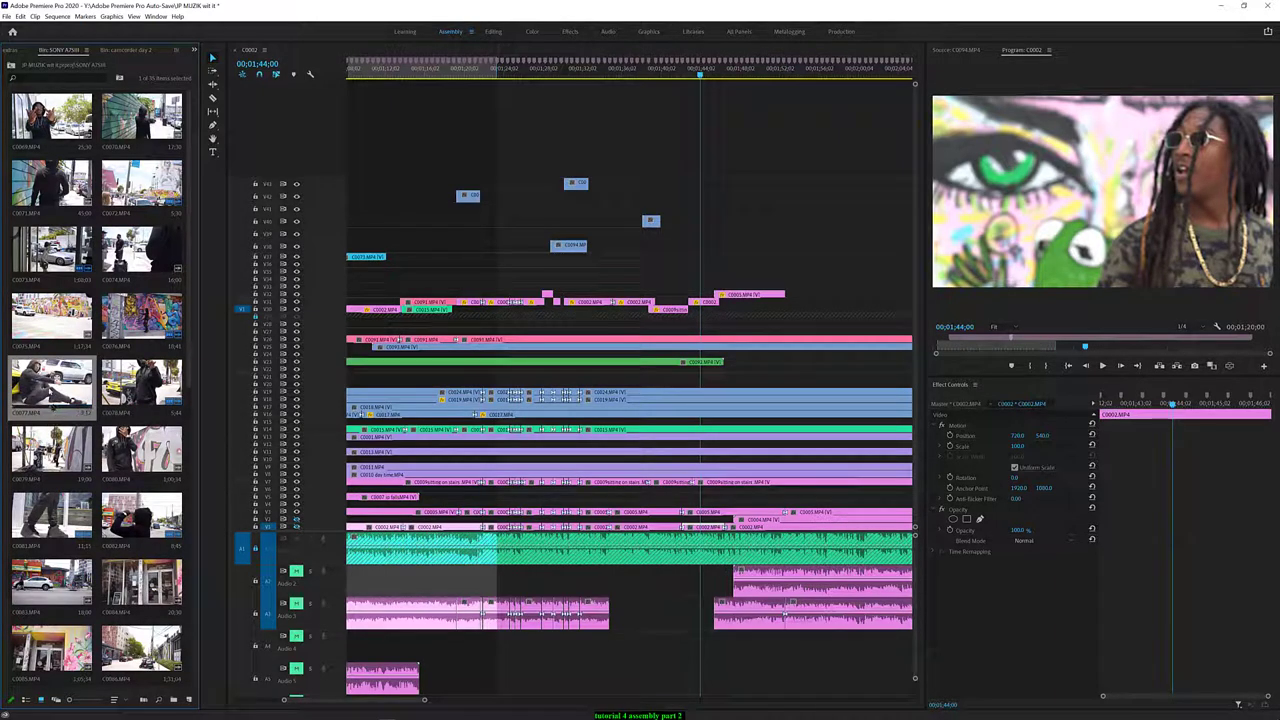
drag(50, 380, 506, 331)
drag(731, 205, 725, 193)
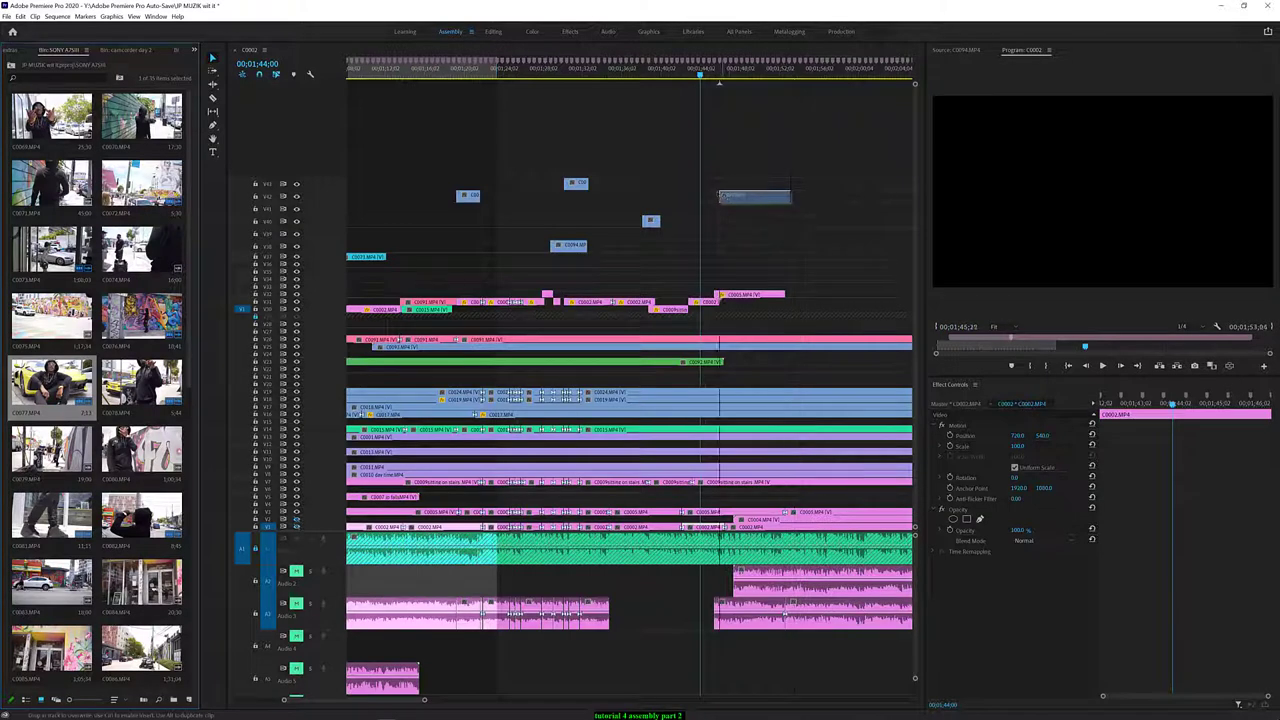
drag(700, 70, 687, 72)
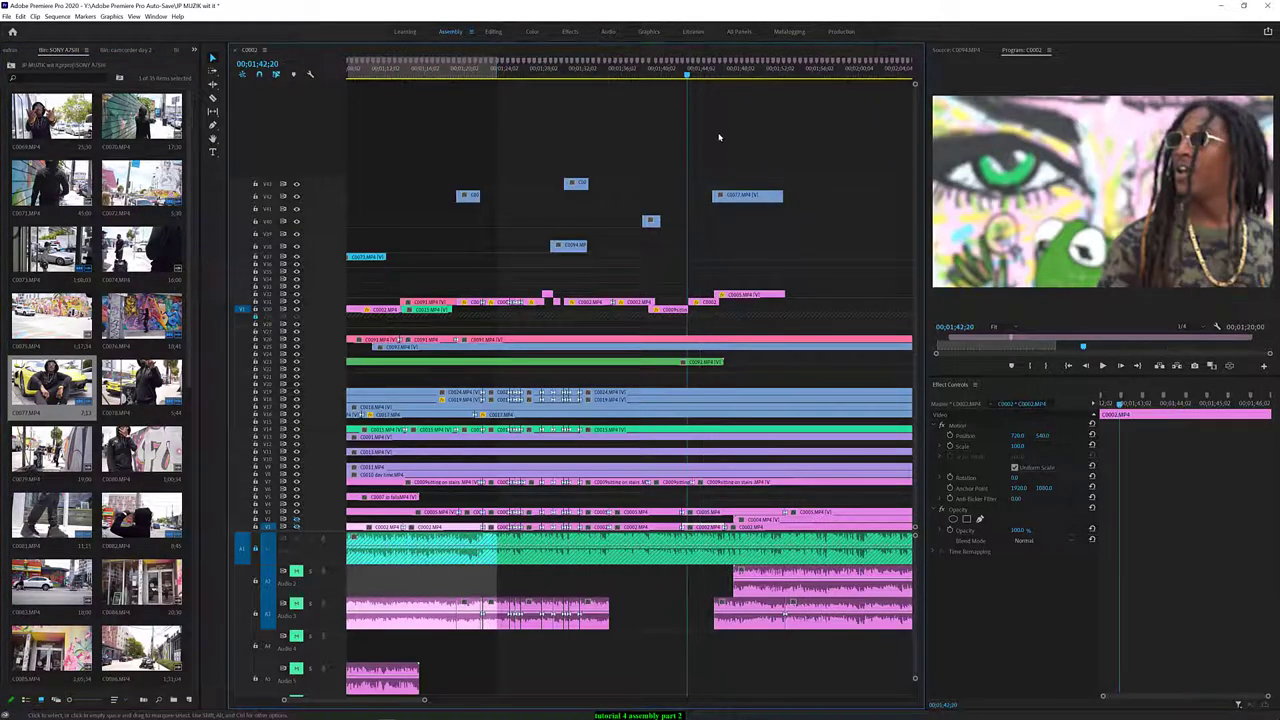
key(space)
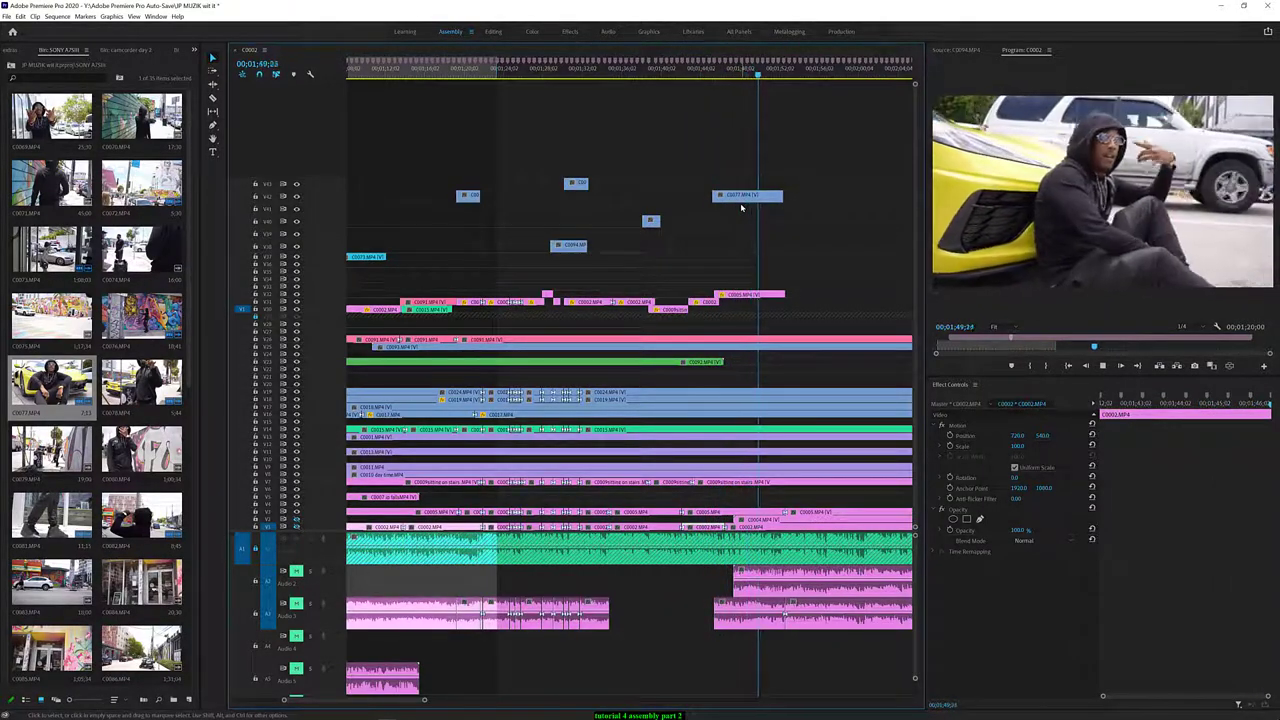
click(668, 75)
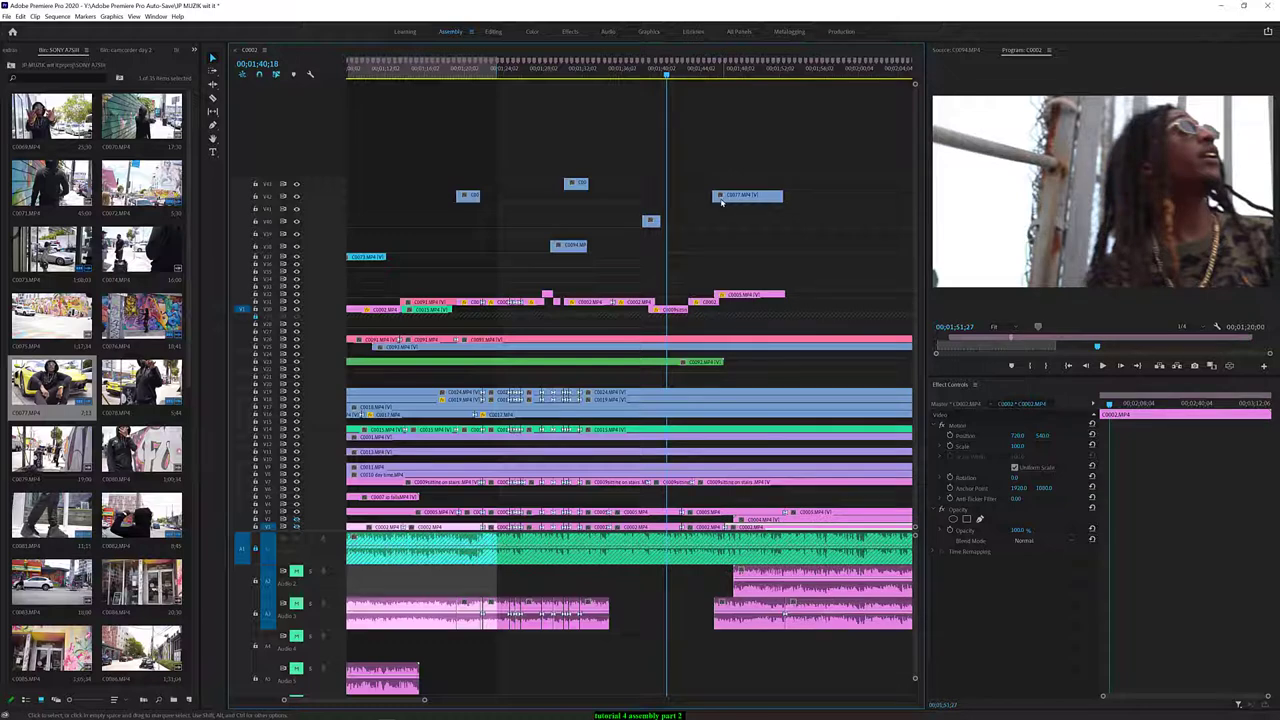
key(space)
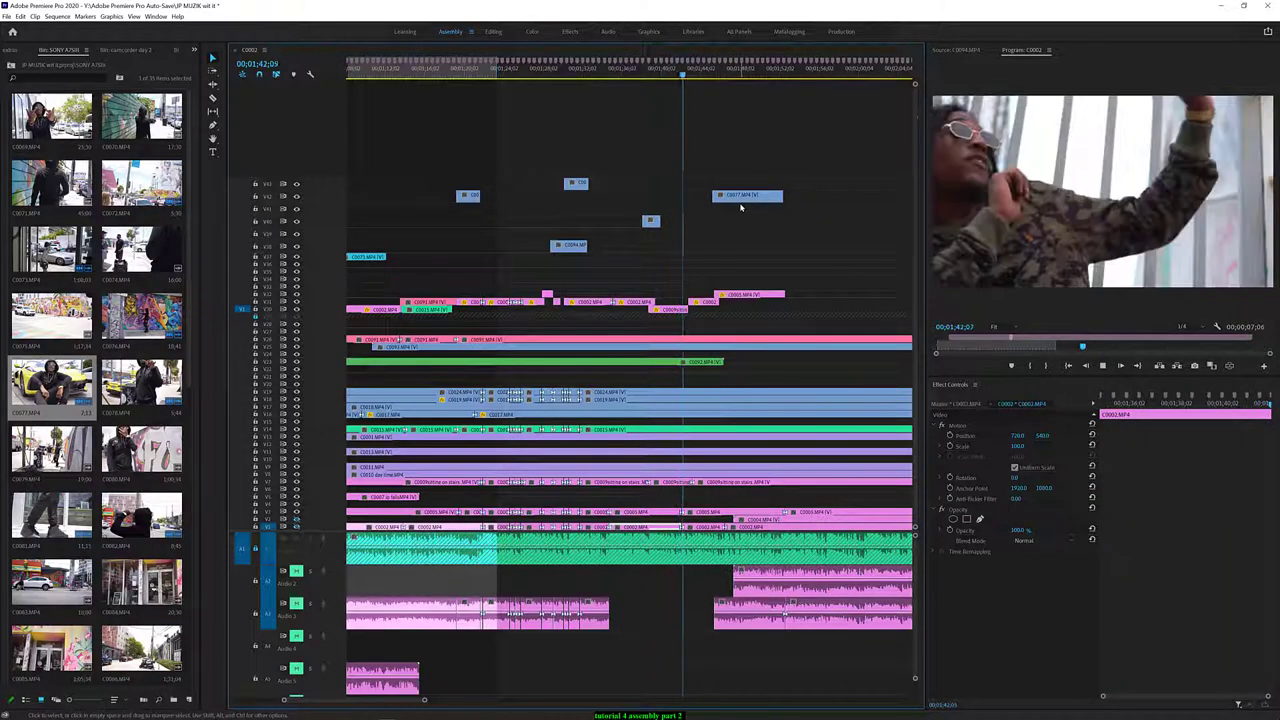
key(space)
click(616, 72)
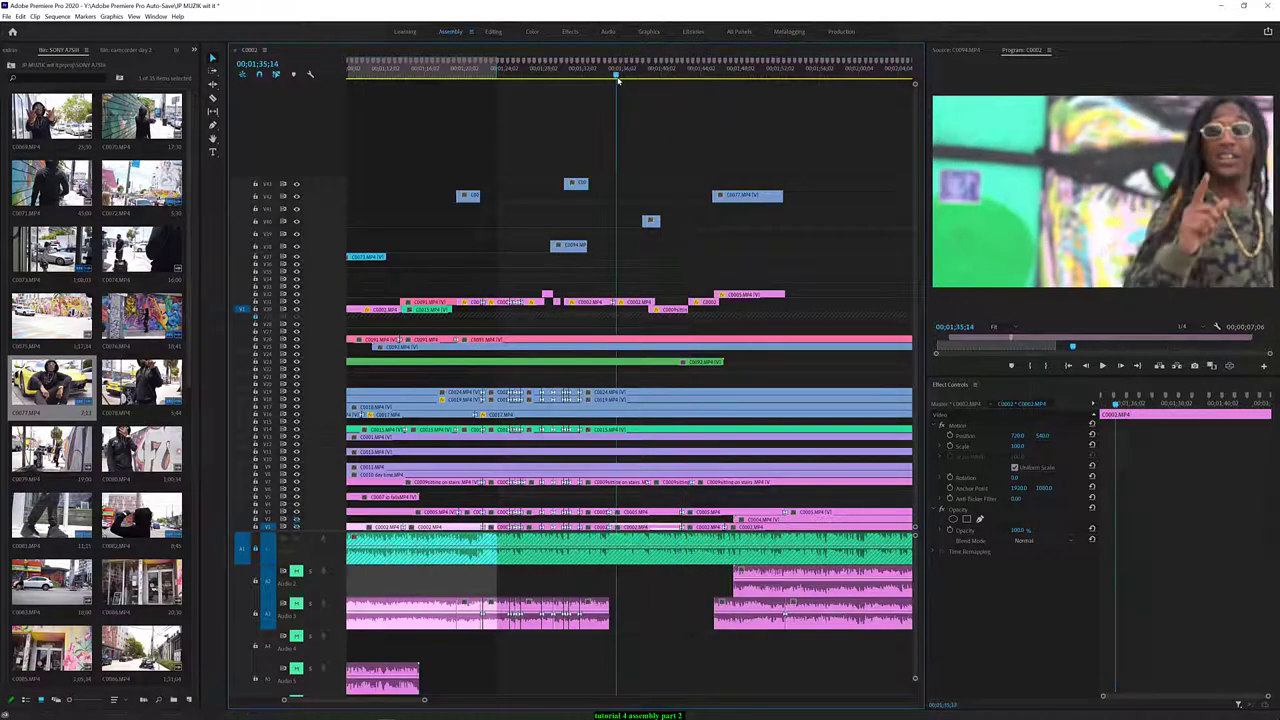
key(space)
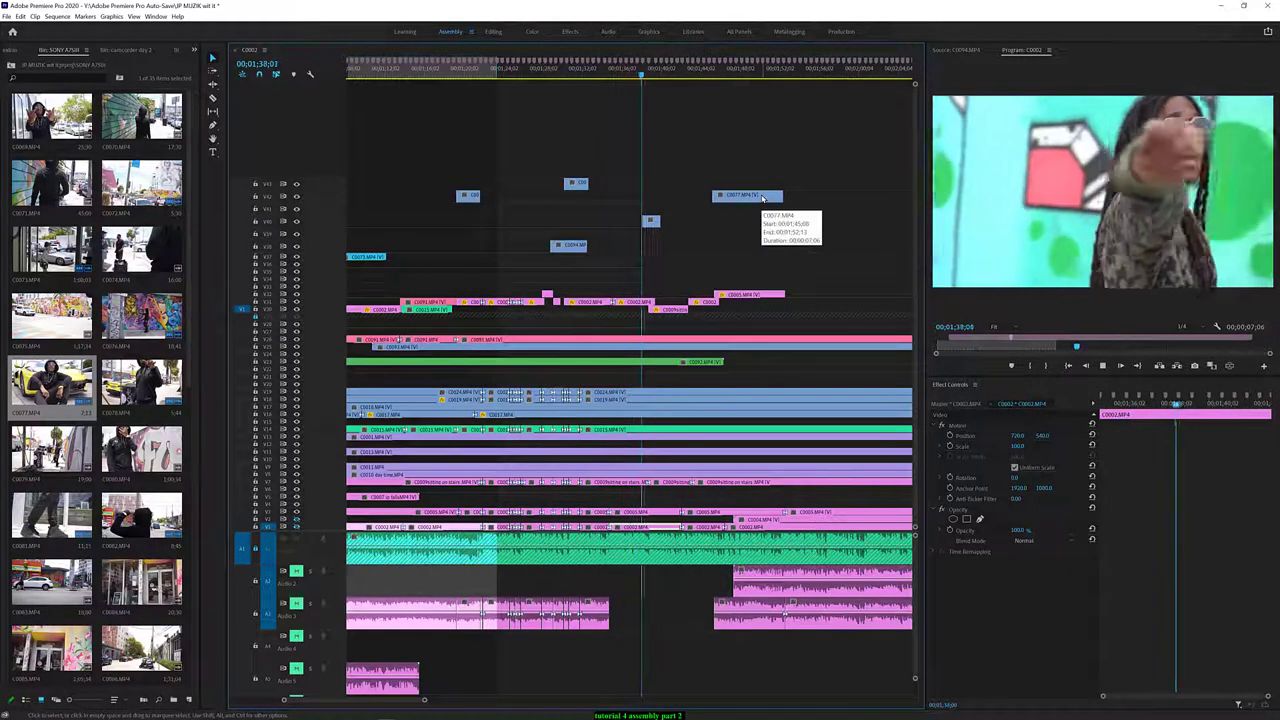
drag(762, 197, 708, 199)
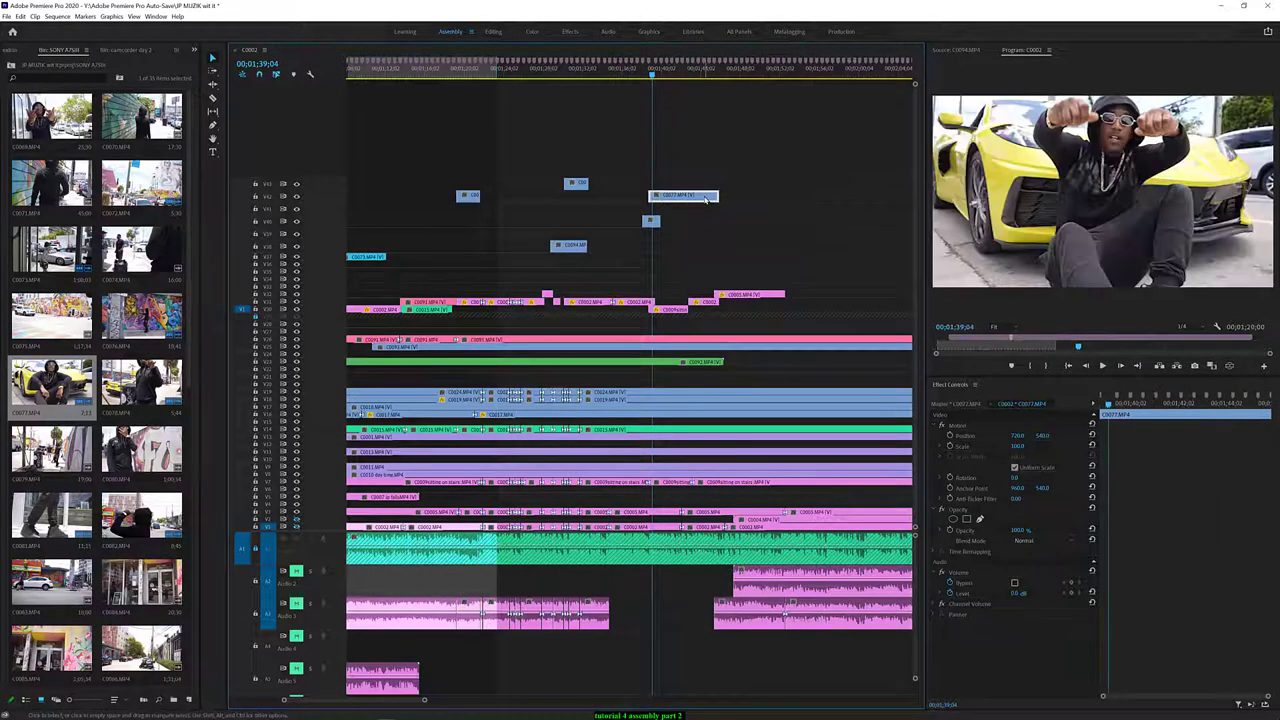
key(space)
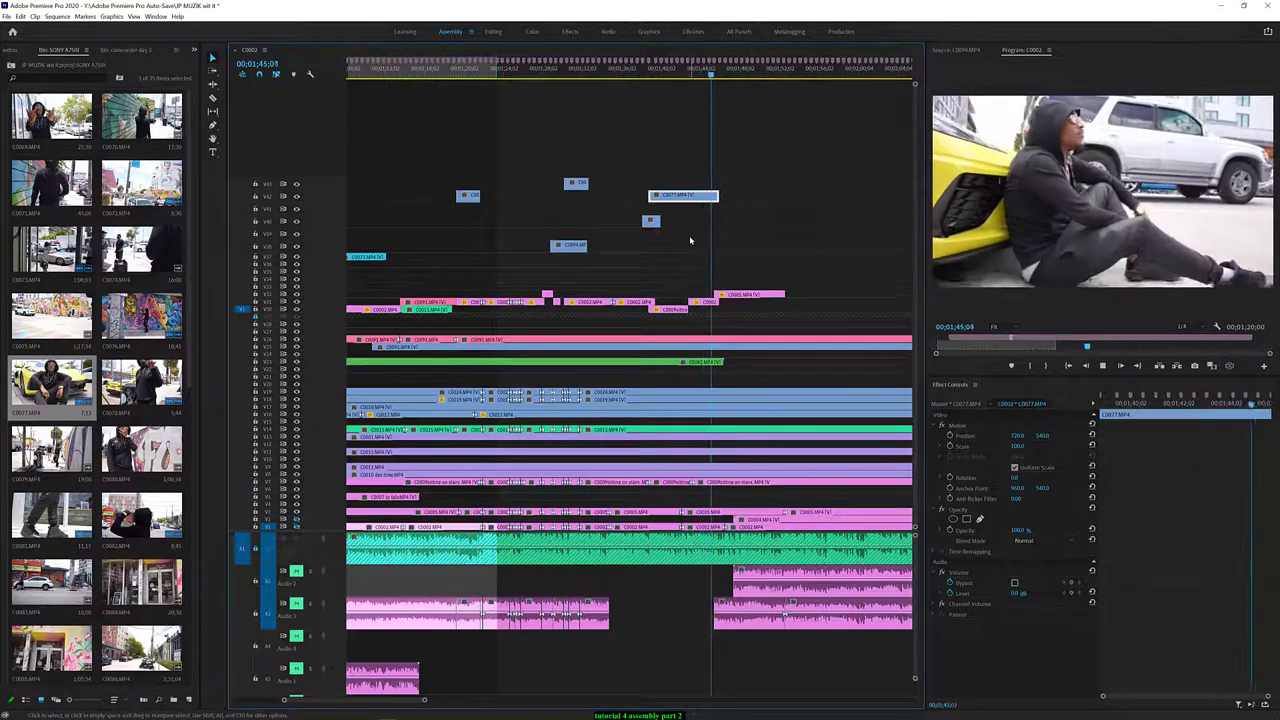
key(space)
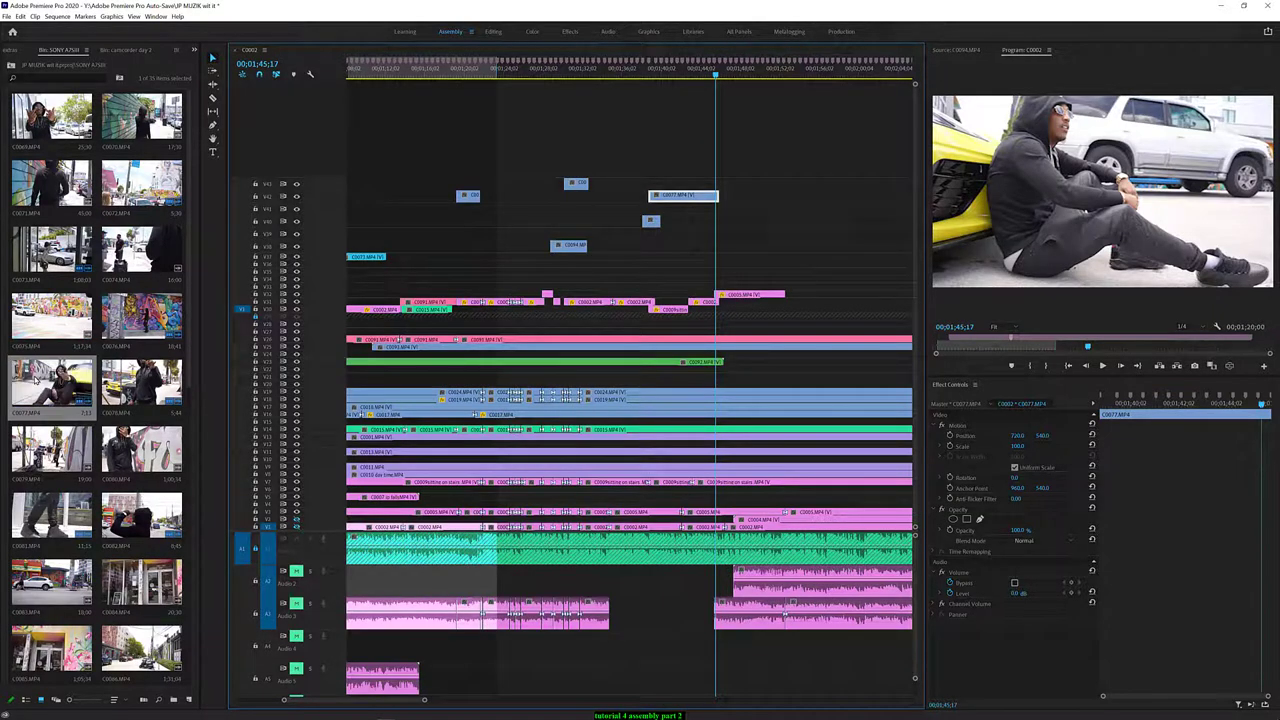
click(35, 380)
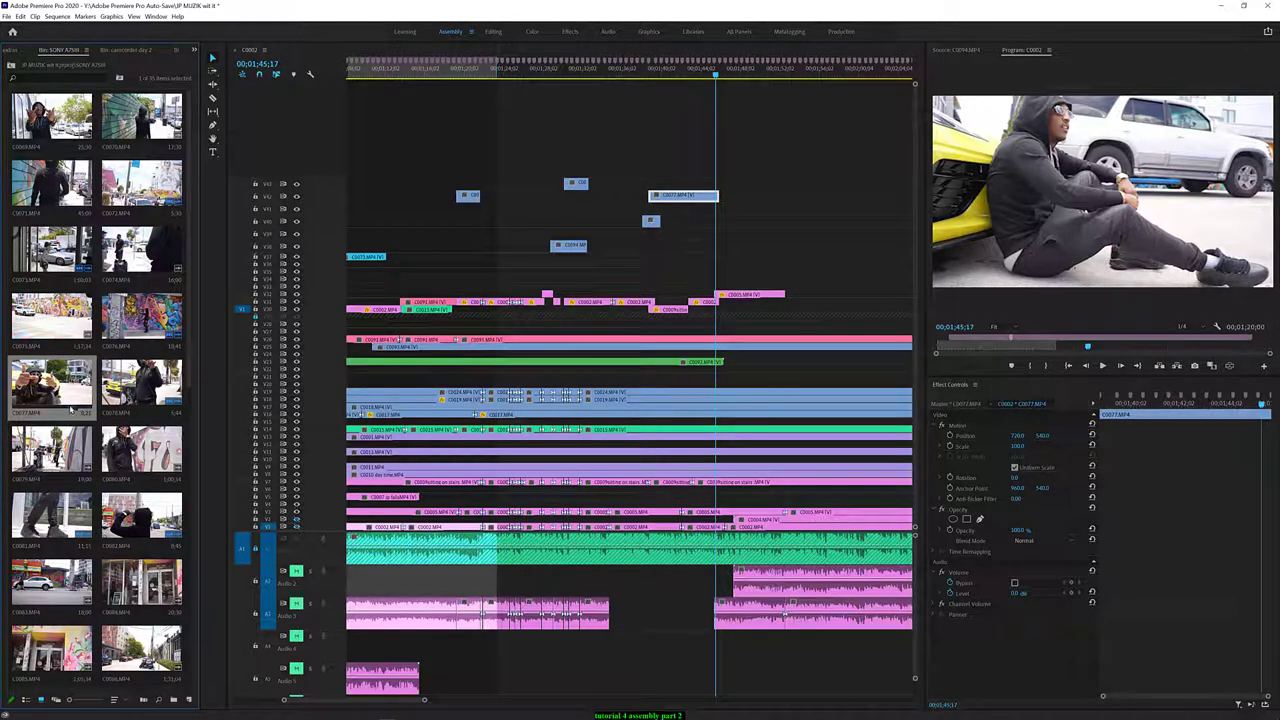
Place clip C0077 from the bin on a new top video track and play it back
drag(72, 390, 665, 150)
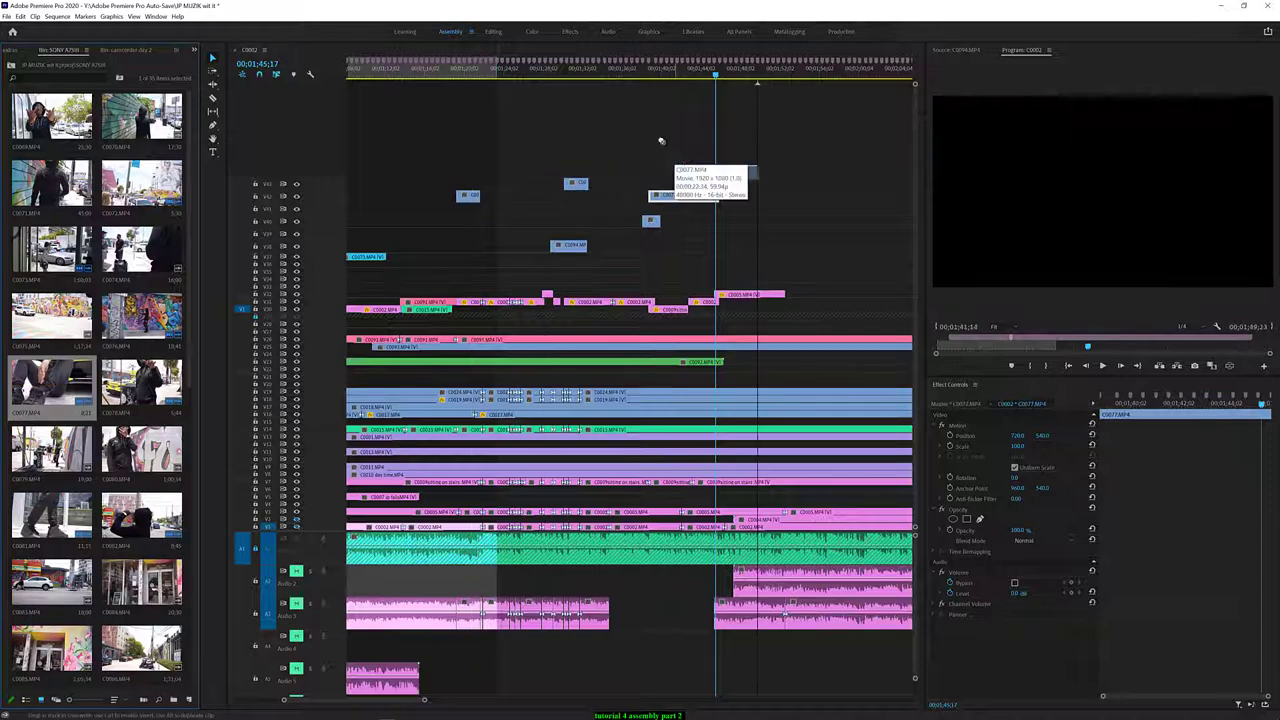
click(628, 73)
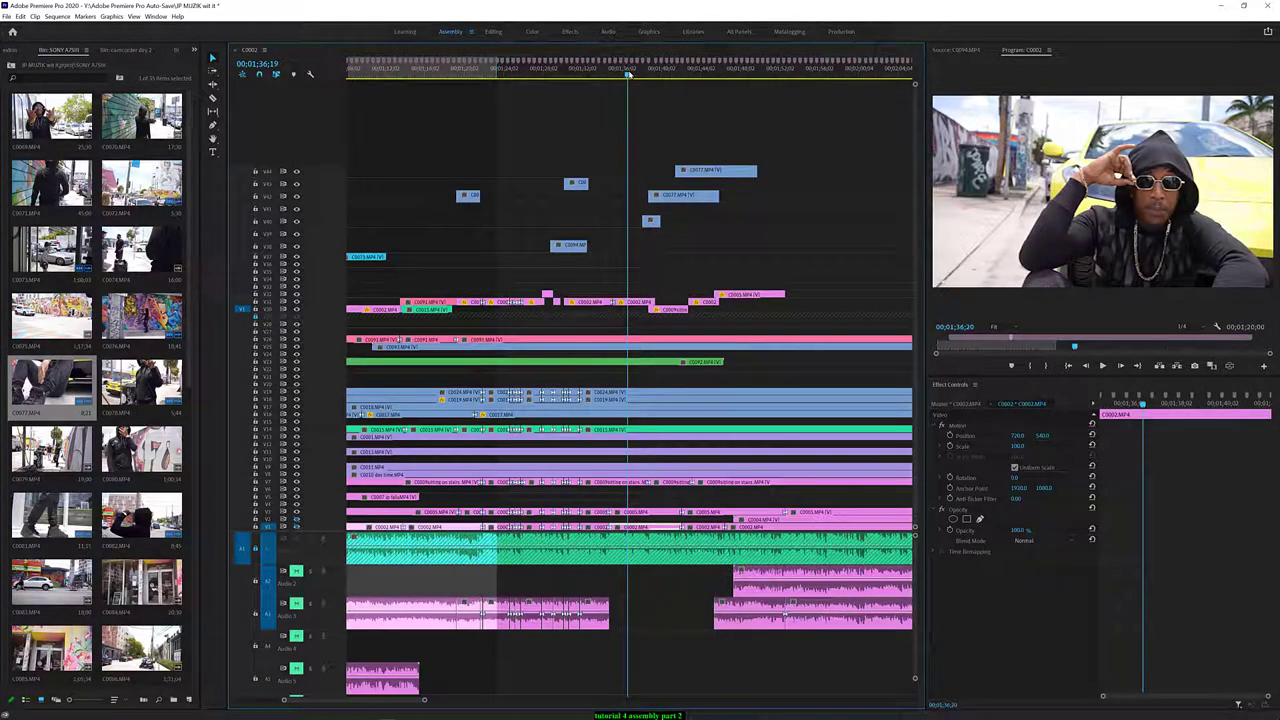
key(space)
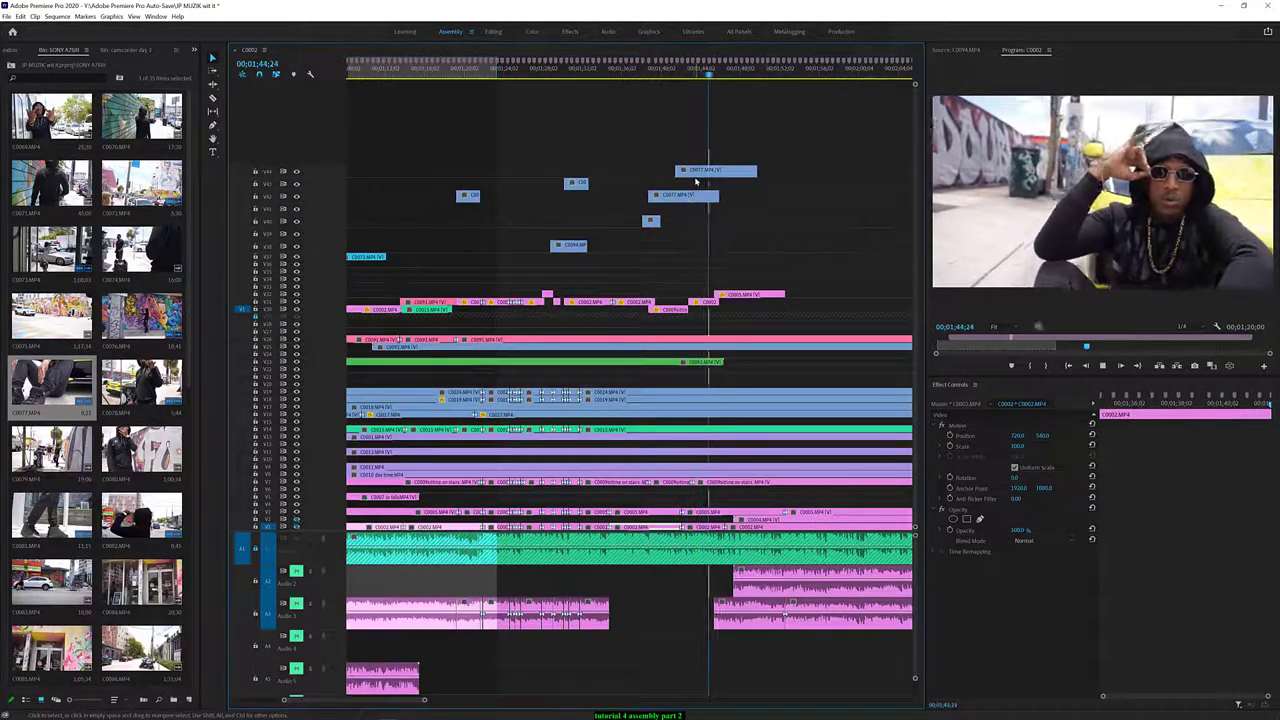
key(space)
Review the section from 01;21;01 and 01;29;18, then bring up Clip Speed/Duration with Ctrl+R
click(474, 76)
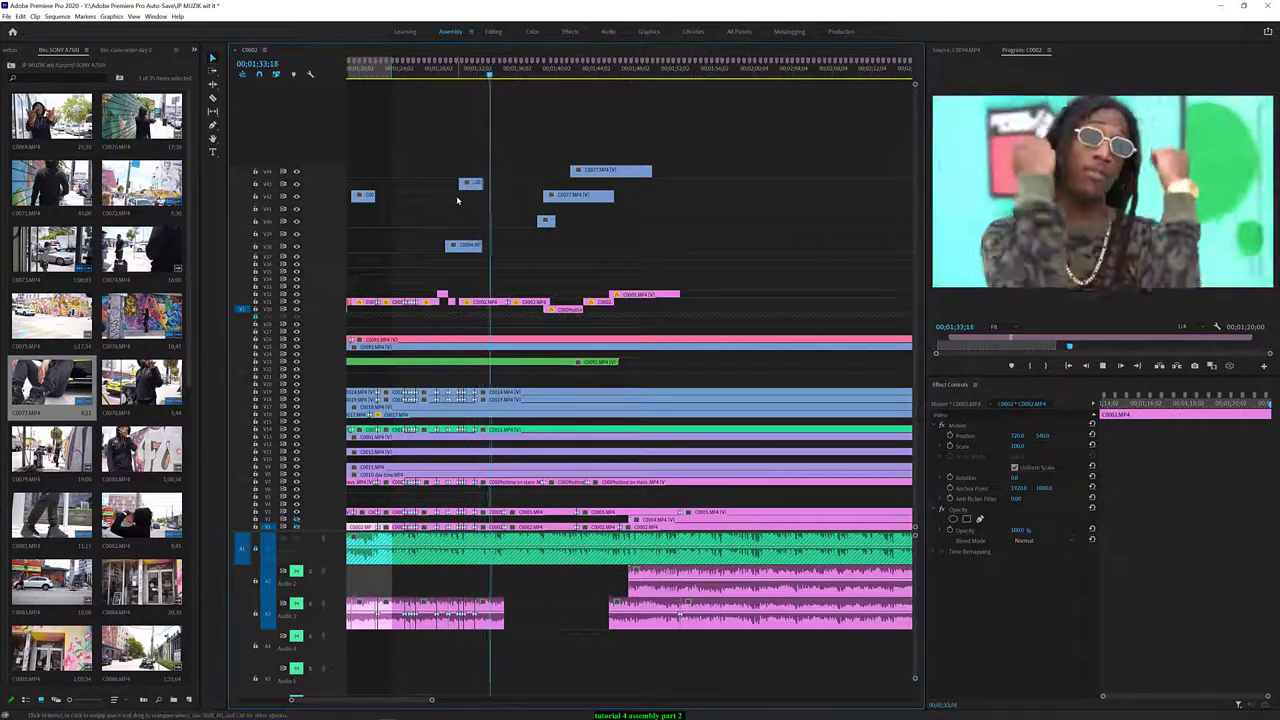
key(space)
click(456, 78)
key(space)
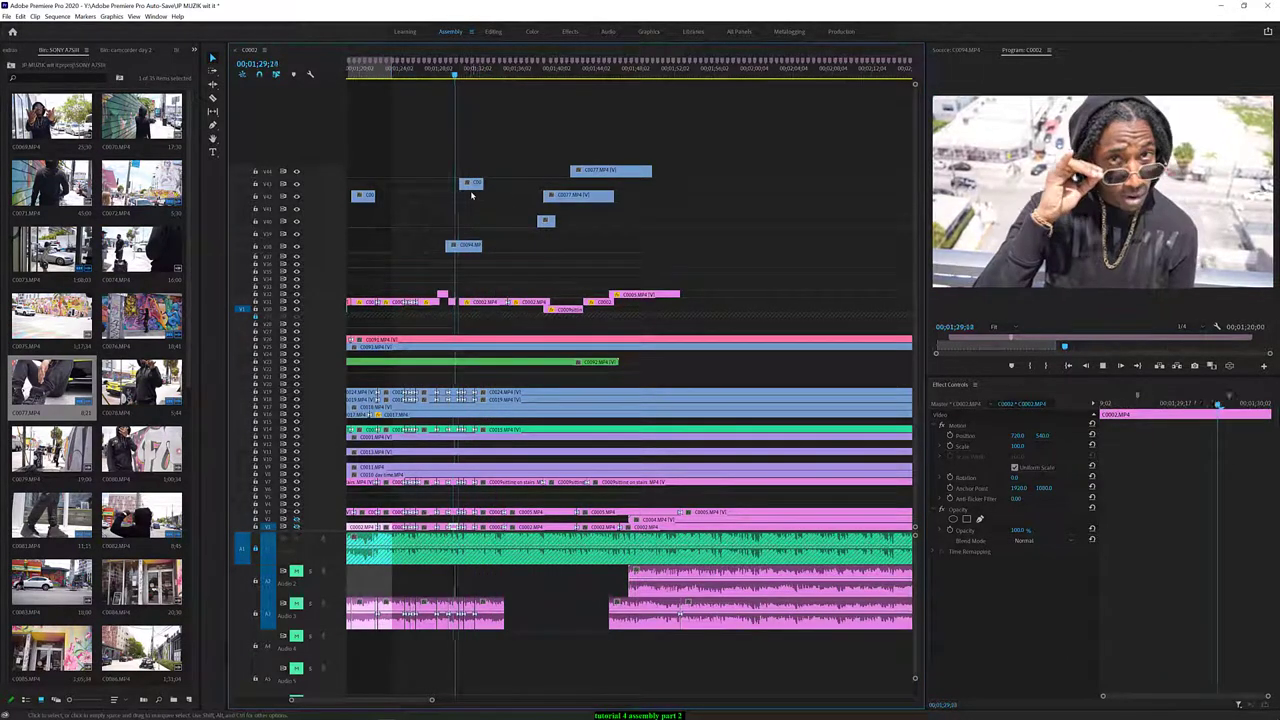
key(space)
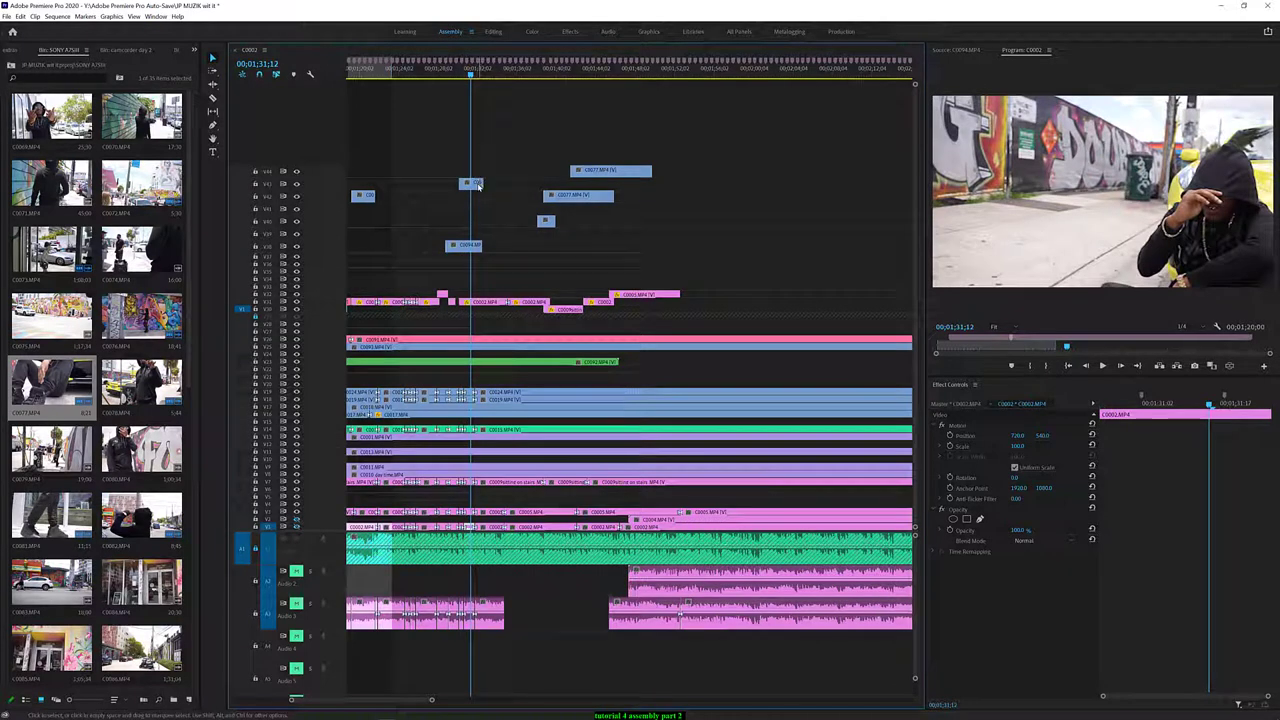
key(space)
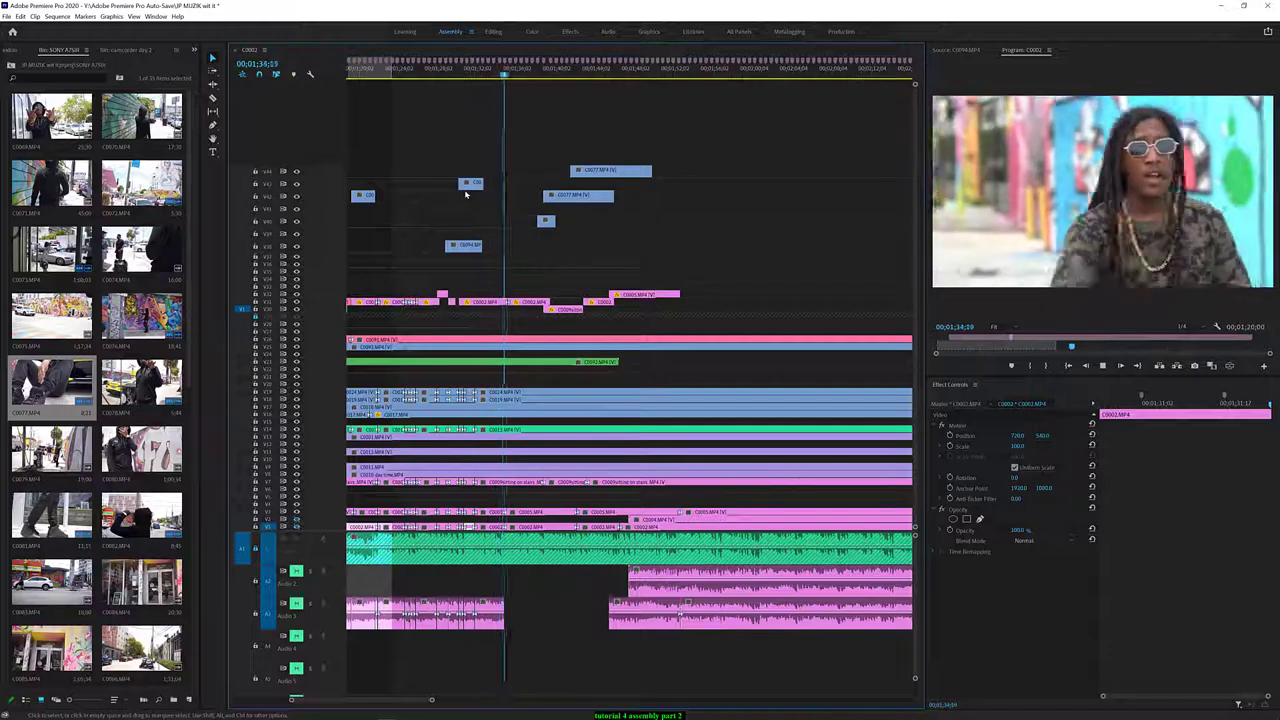
key(ctrl+r)
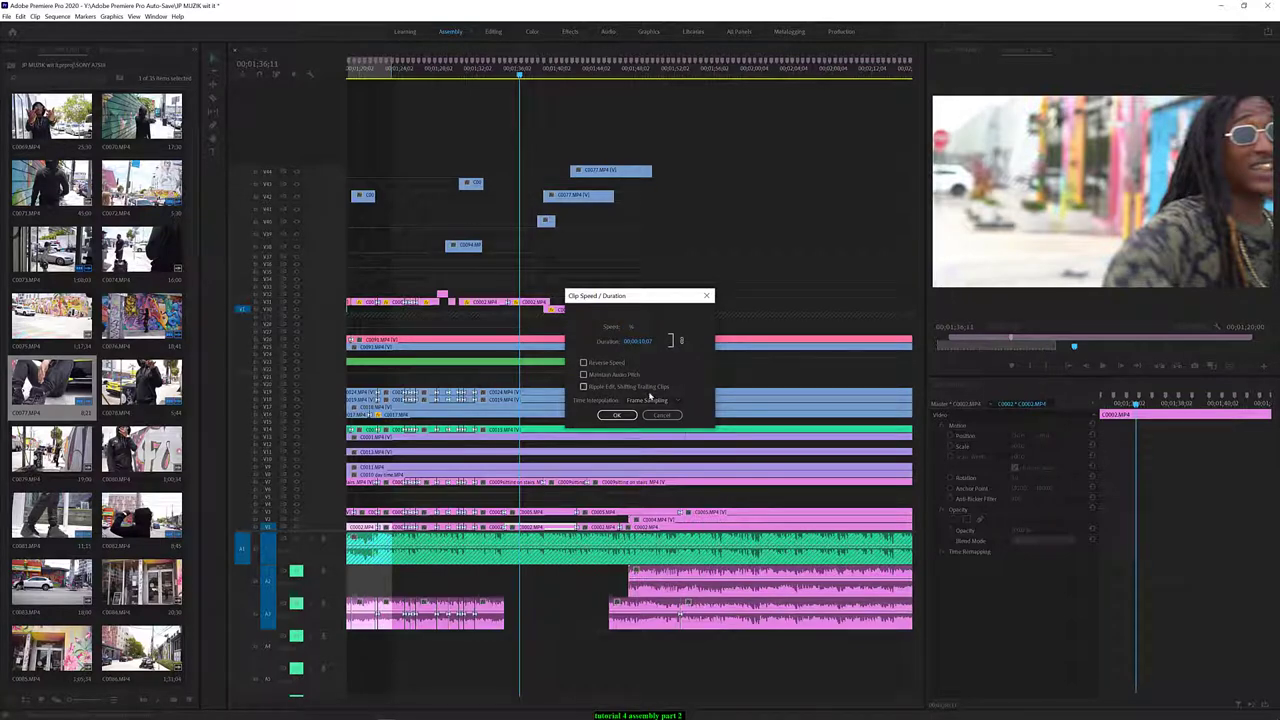
Clear the speed value, pick Optical Flow, then dismiss the speed dialog without applying
key(BackSpace)
click(650, 400)
click(648, 421)
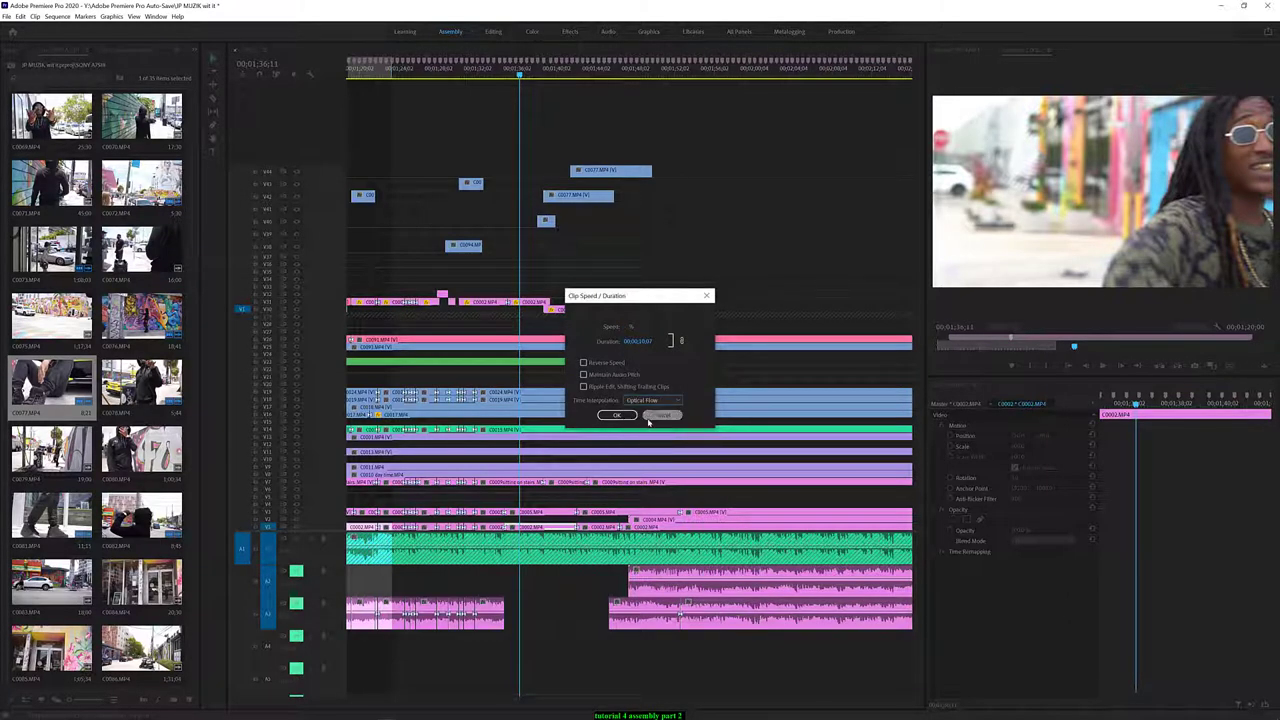
click(659, 418)
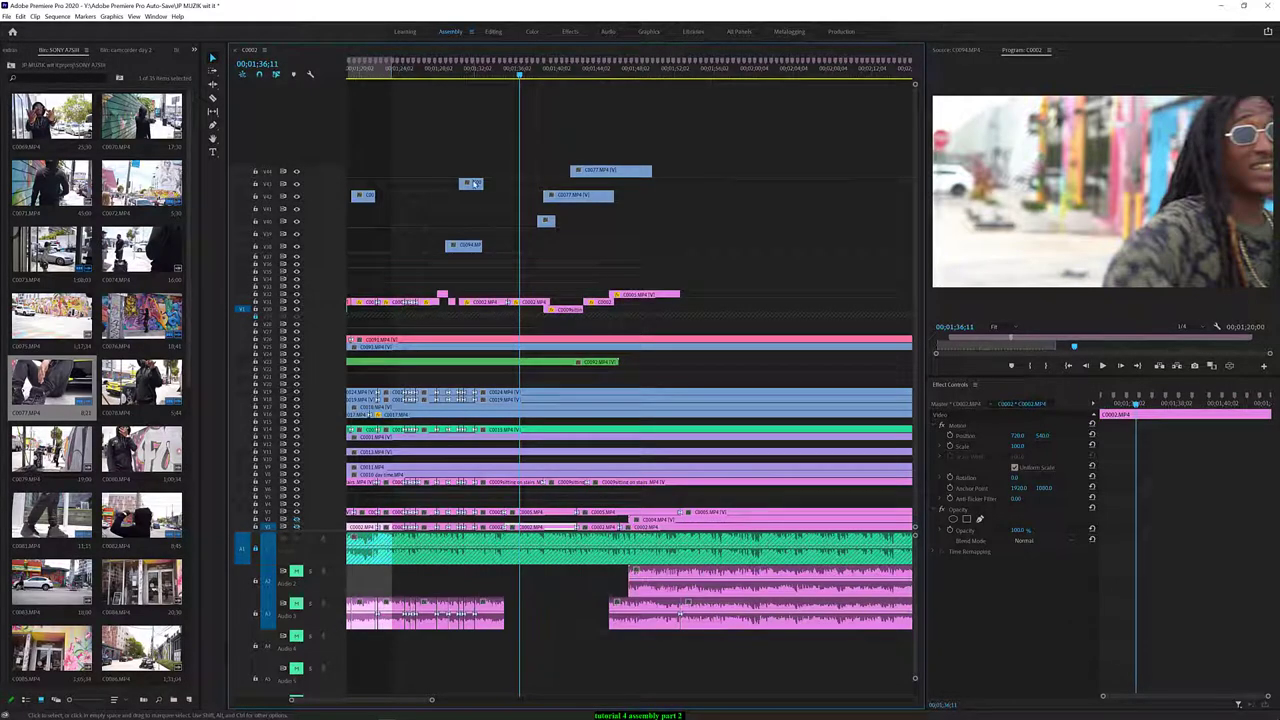
Retime the small upper-track C0077 clip with Optical Flow interpolation via Ctrl+R
click(475, 184)
key(ctrl+r)
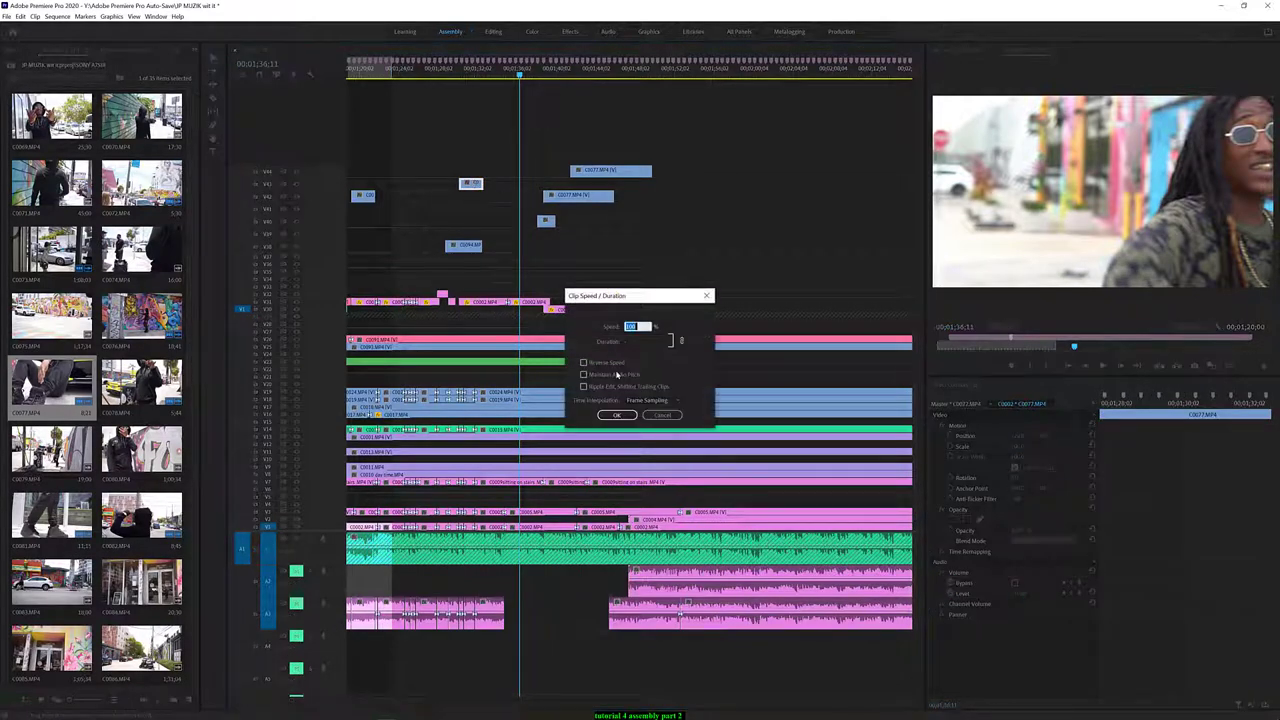
click(630, 341)
click(663, 400)
click(655, 431)
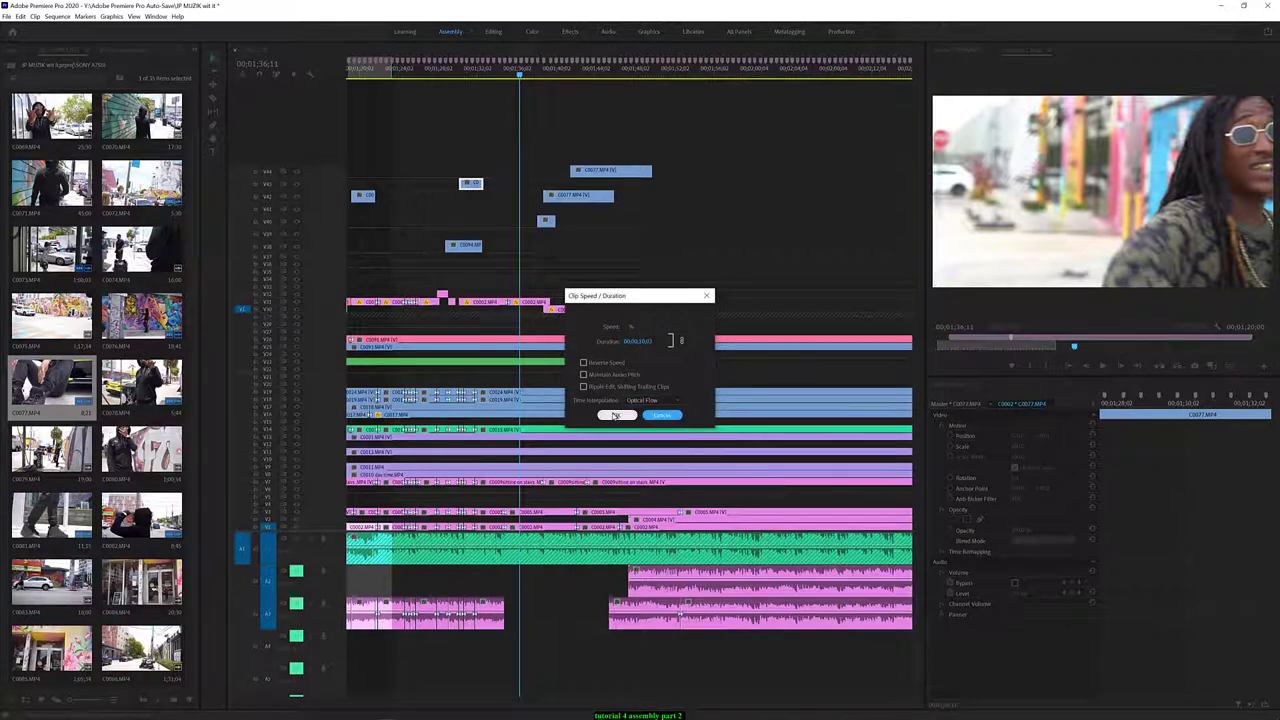
click(615, 415)
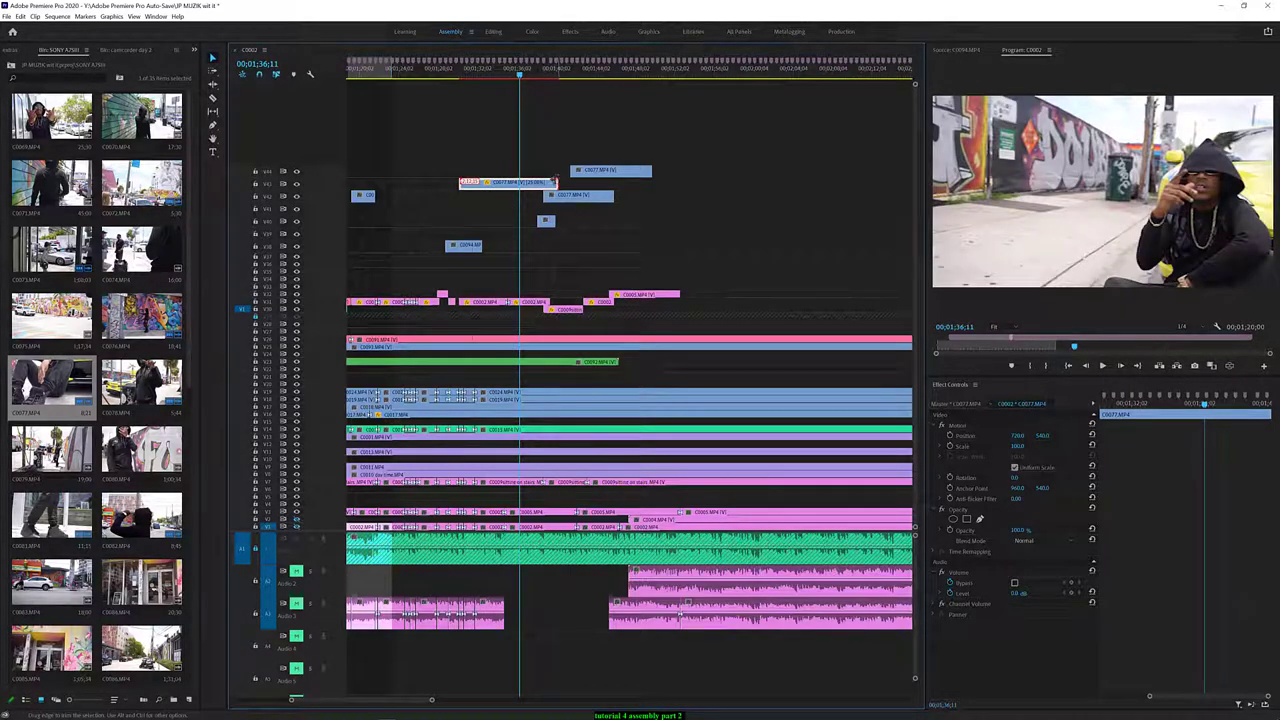
Trim the retimed C0077 clip shorter from its edge and save the project
drag(461, 182, 482, 183)
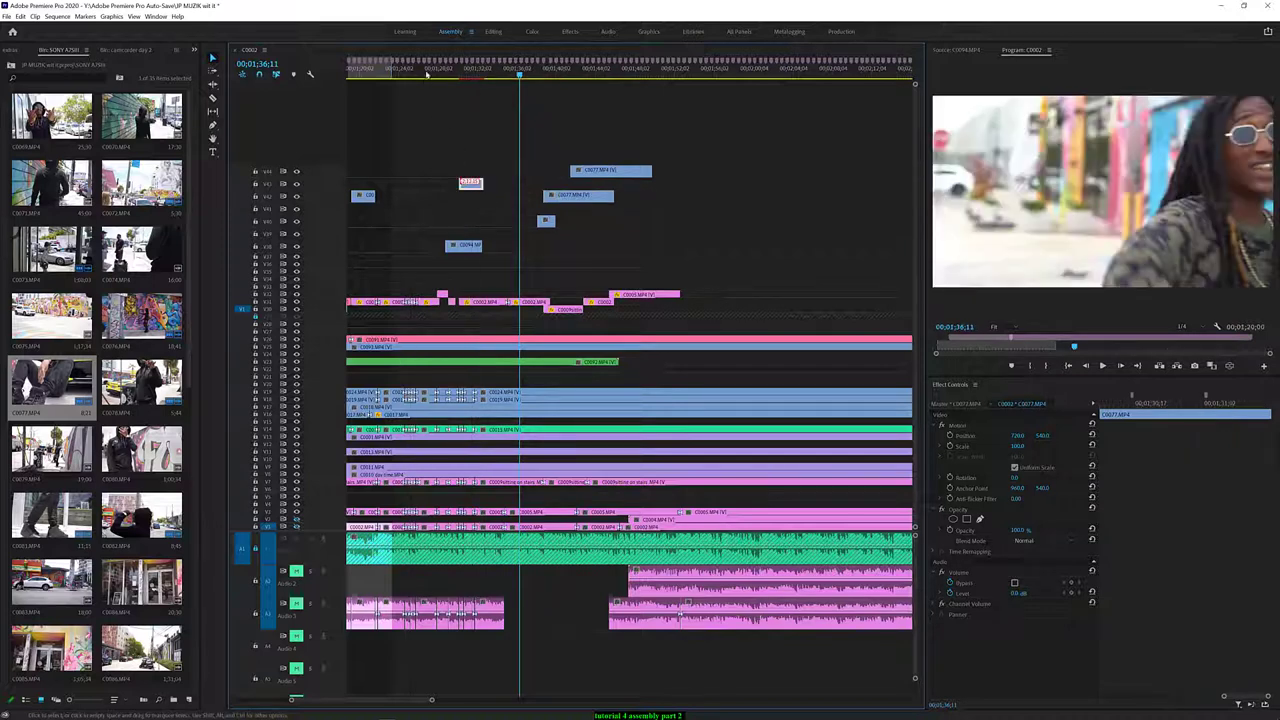
click(446, 75)
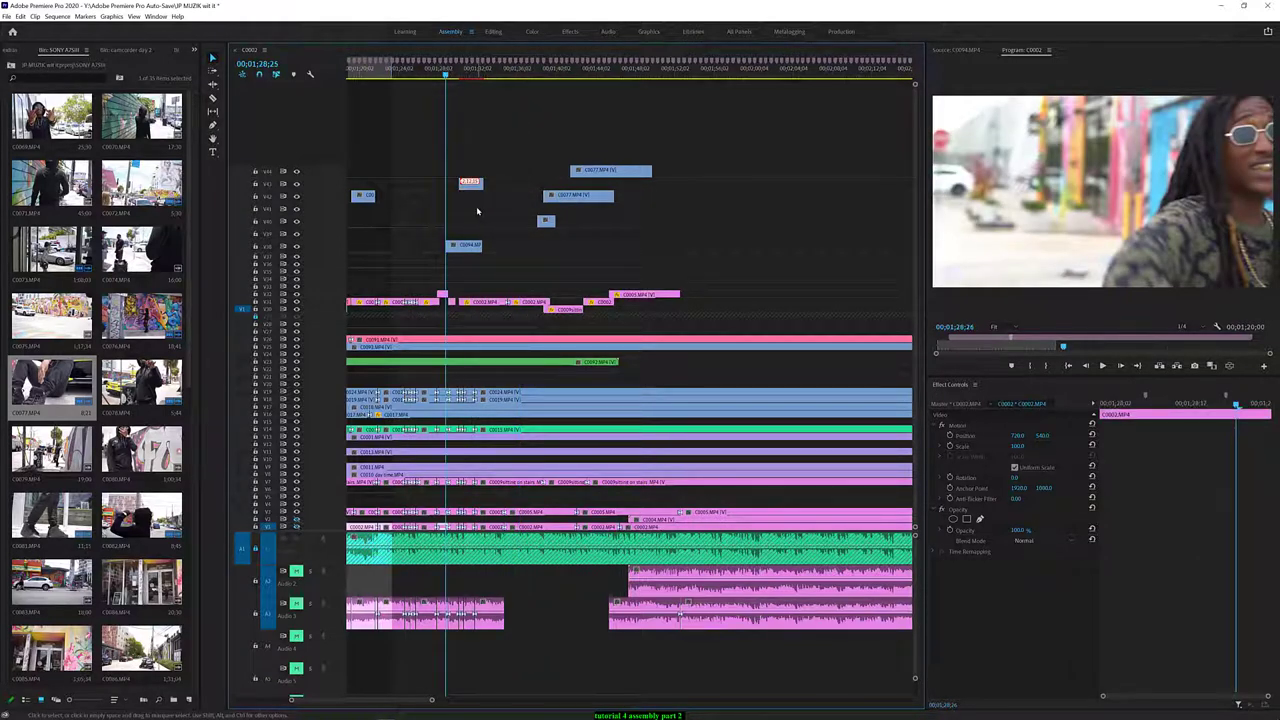
key(ctrl+s)
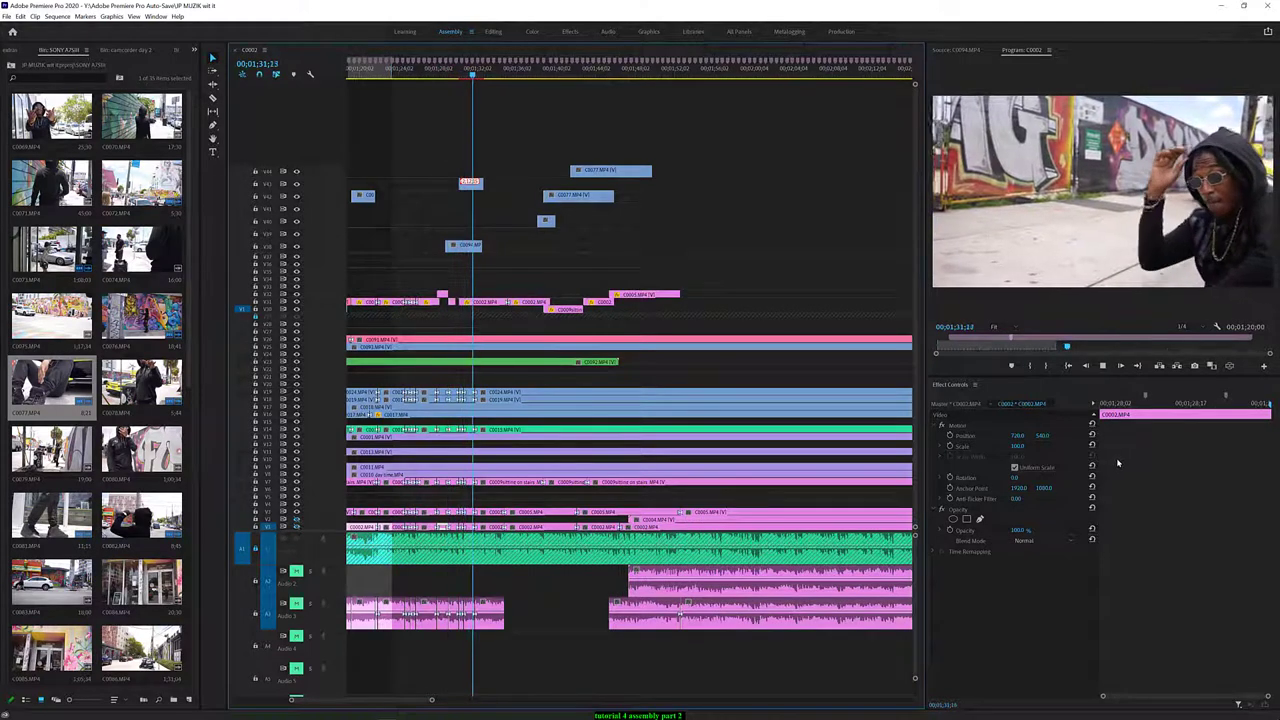
Stop playback and reopen Clip Speed/Duration for the short C0077 clip
key(space)
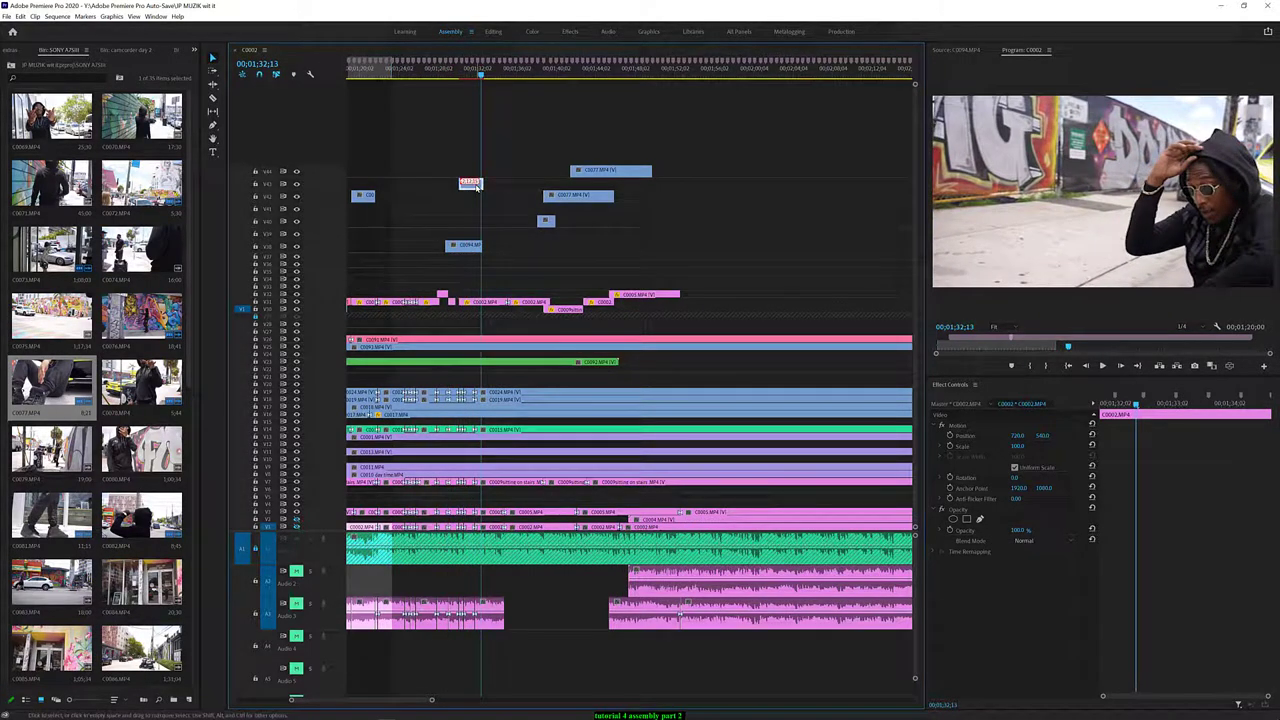
click(472, 184)
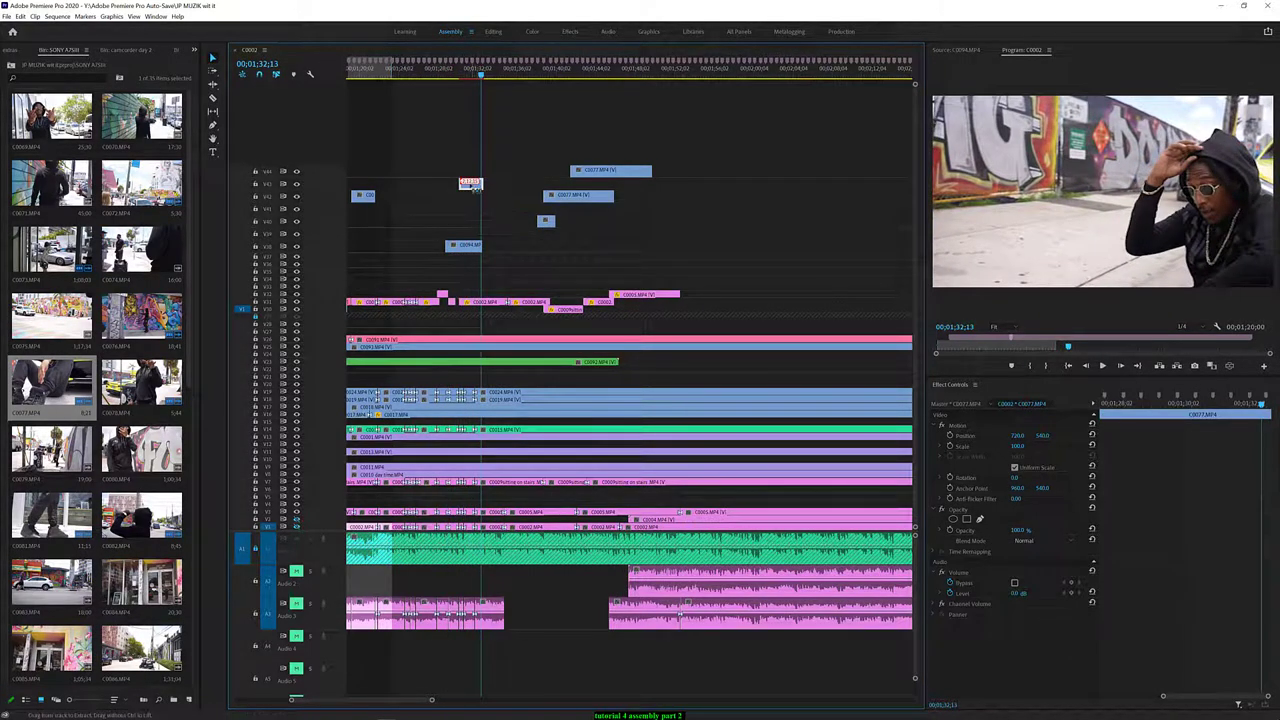
key(ctrl+r)
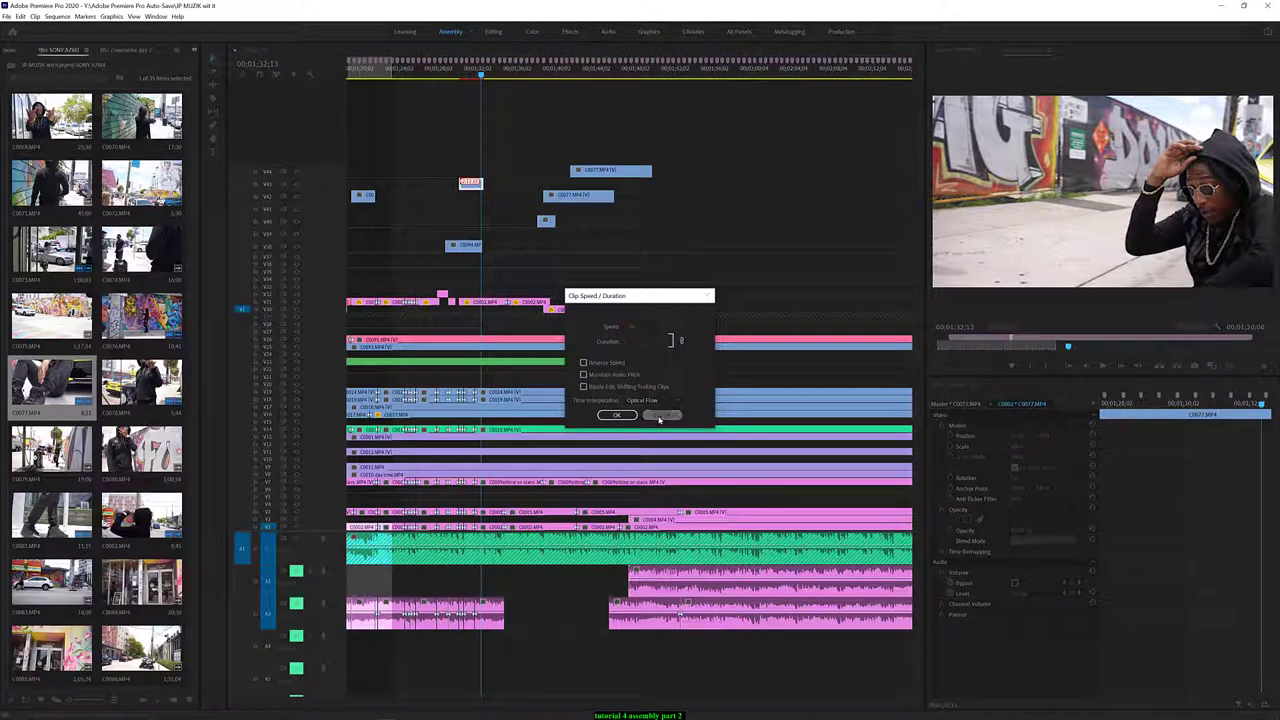
Apply and undo the speed change, then stretch the clip with the Rate Stretch tool
click(617, 414)
key(ctrl+z)
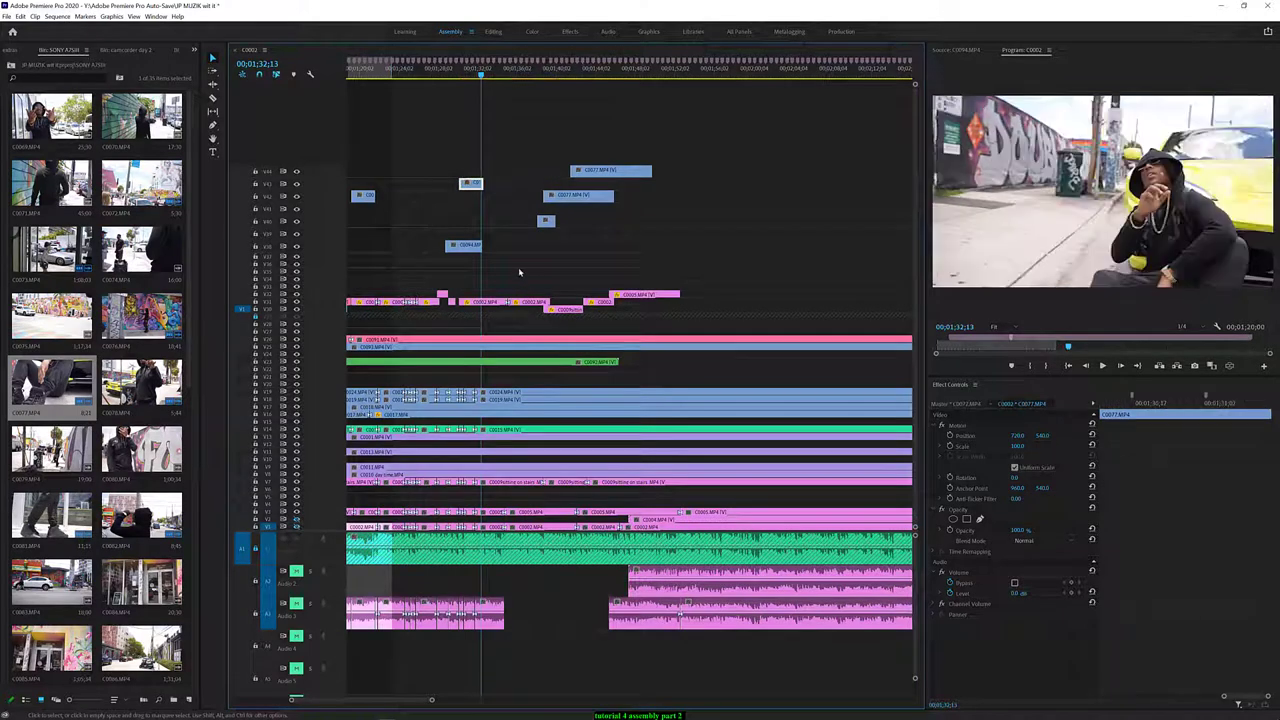
key(r)
drag(478, 183, 471, 184)
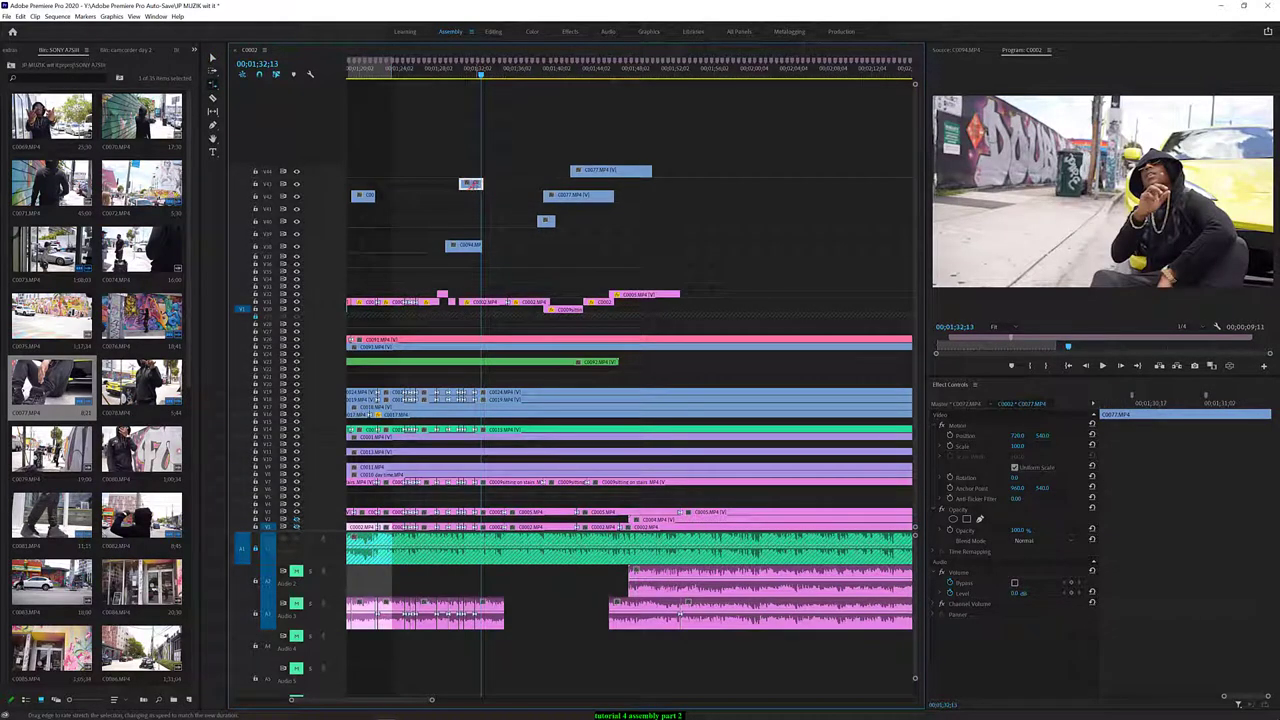
key(v)
Edit the clip's speed percentage and apply it with Optical Flow interpolation
key(ctrl+r)
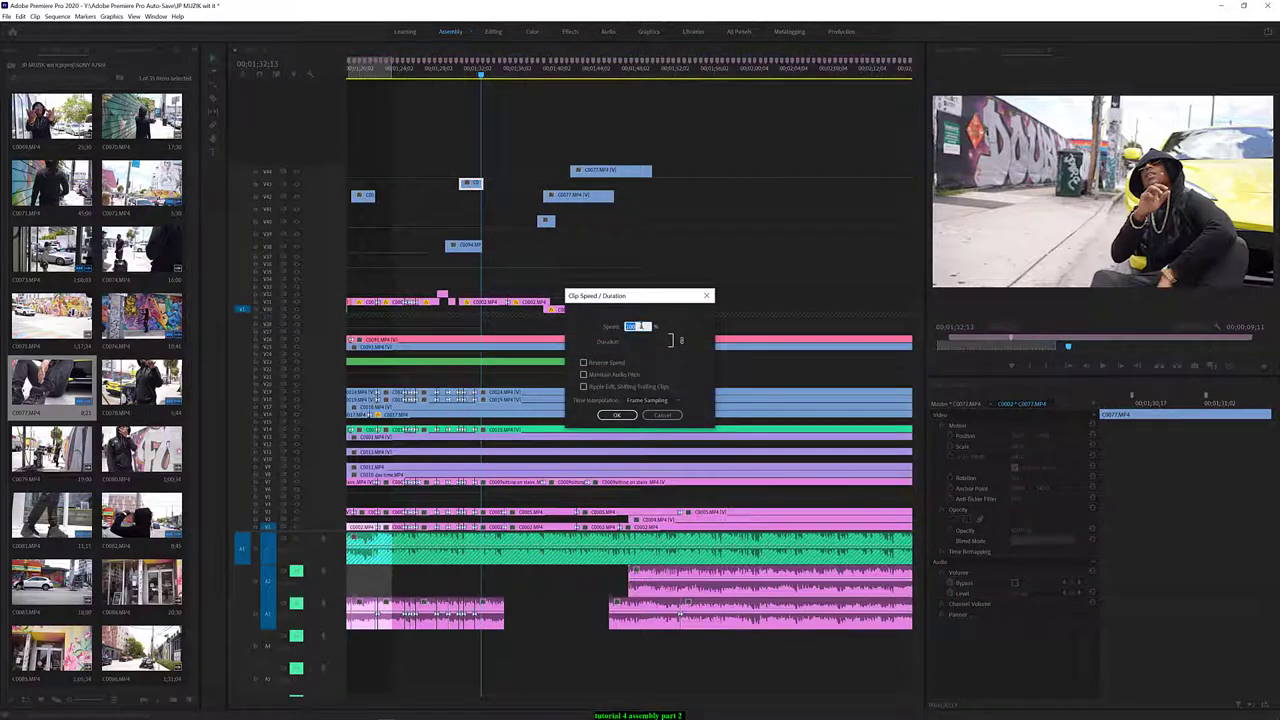
click(646, 326)
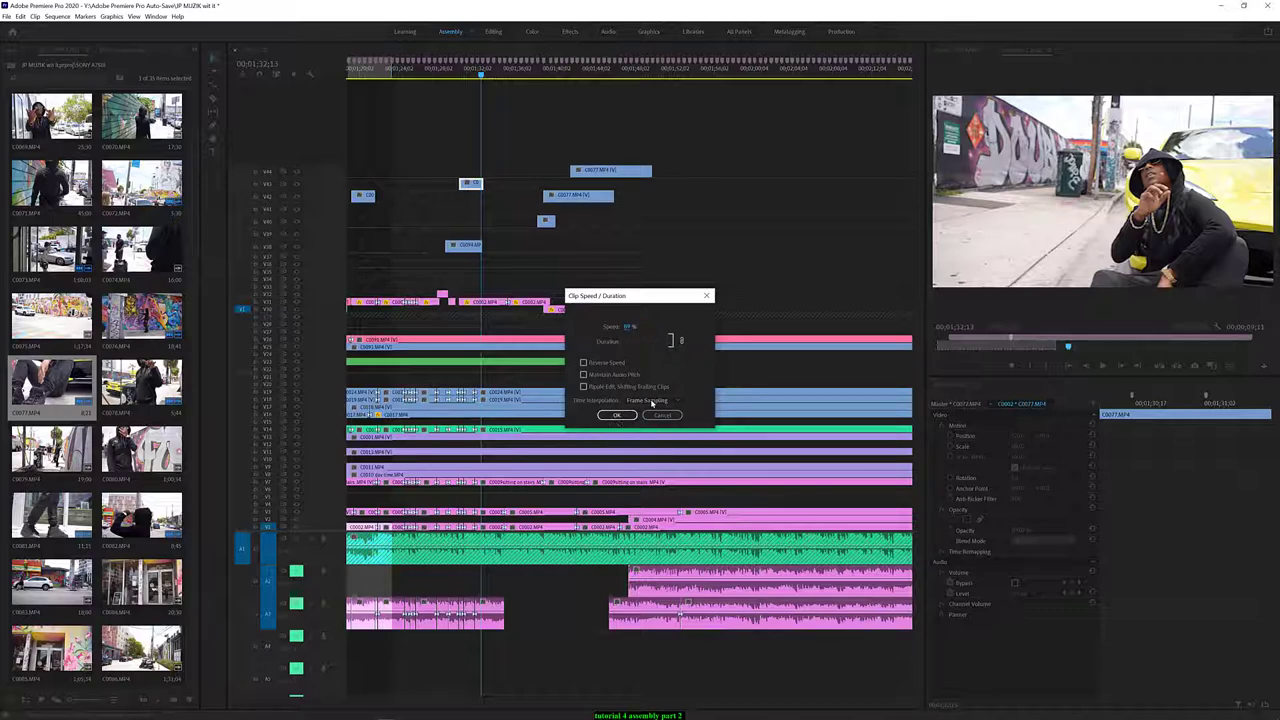
click(650, 401)
click(645, 429)
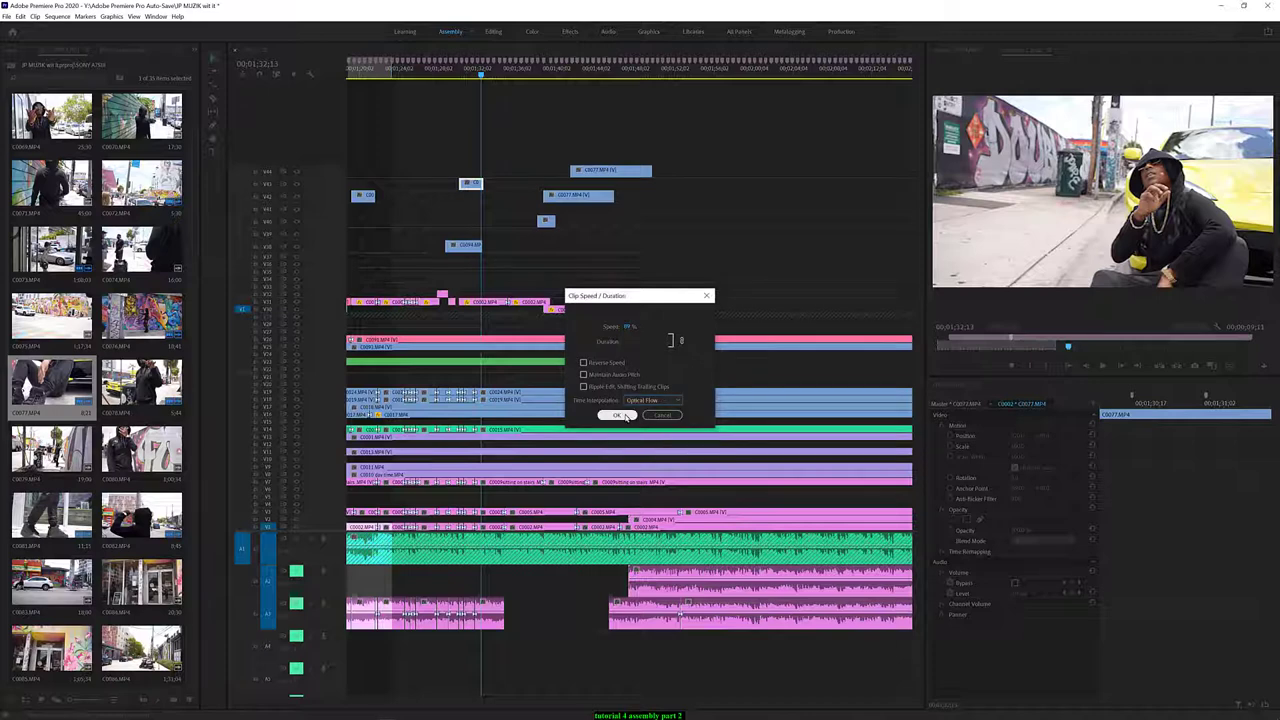
click(618, 415)
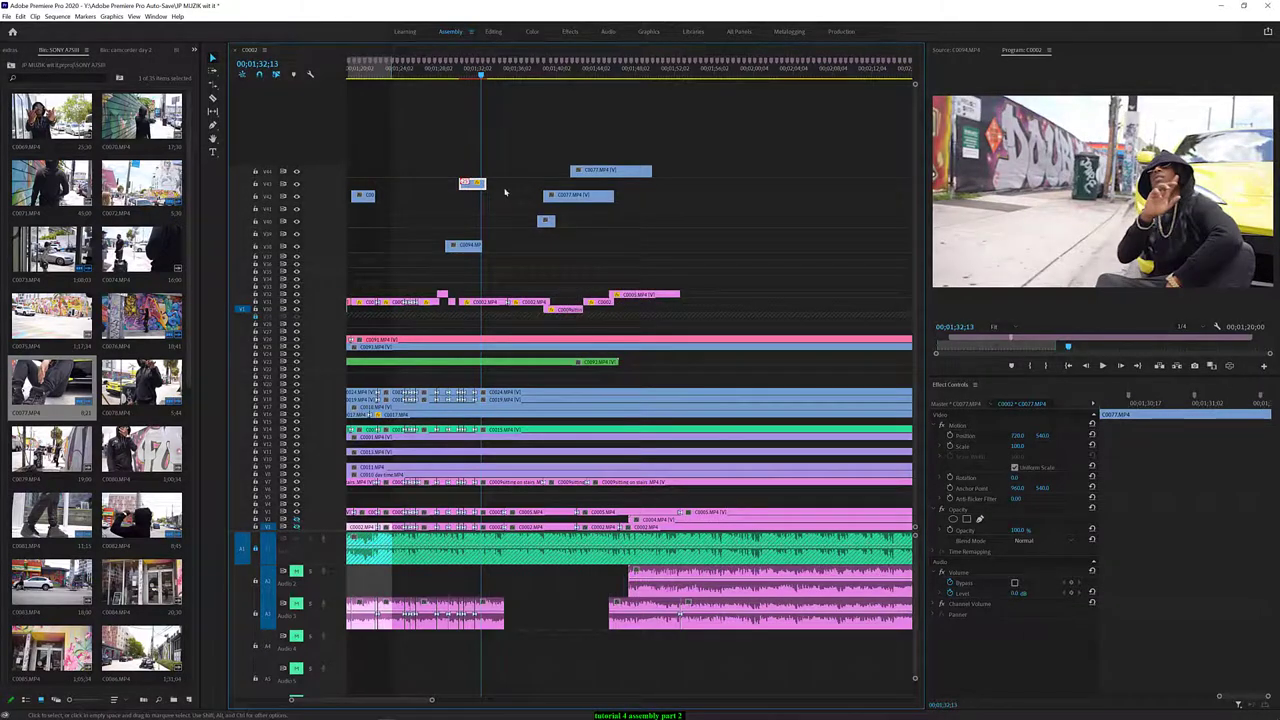
click(453, 75)
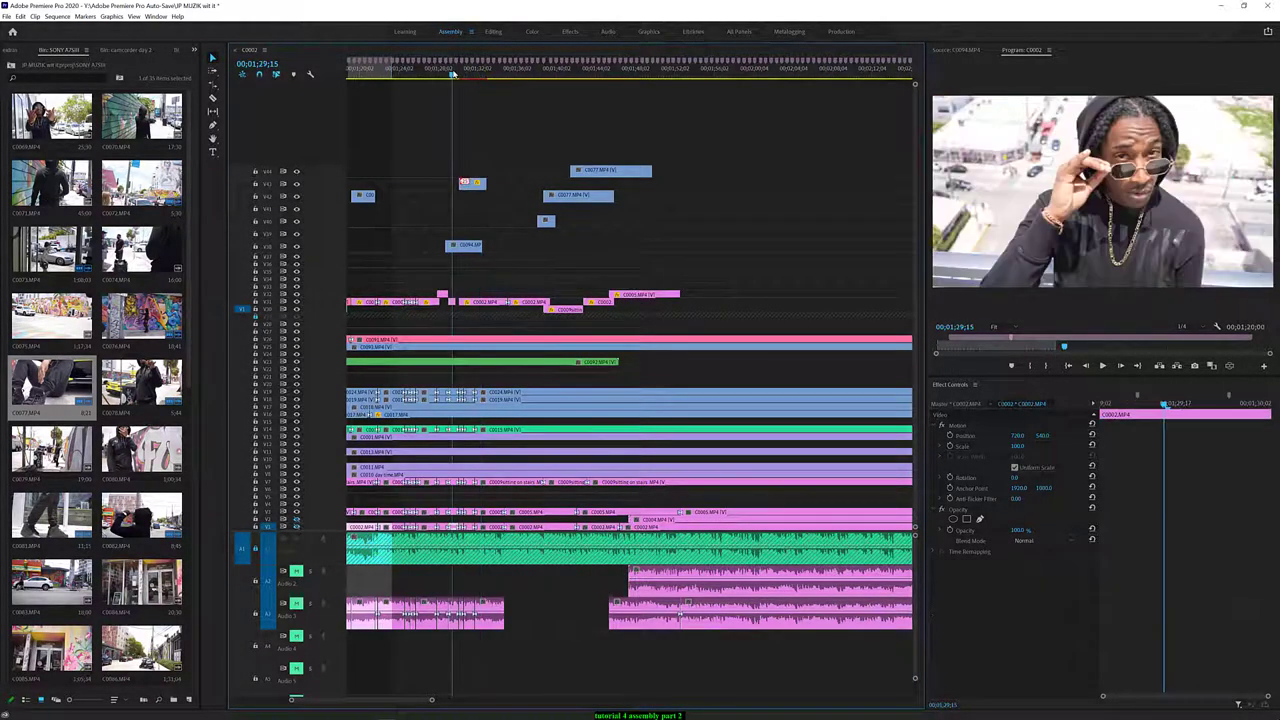
key(space)
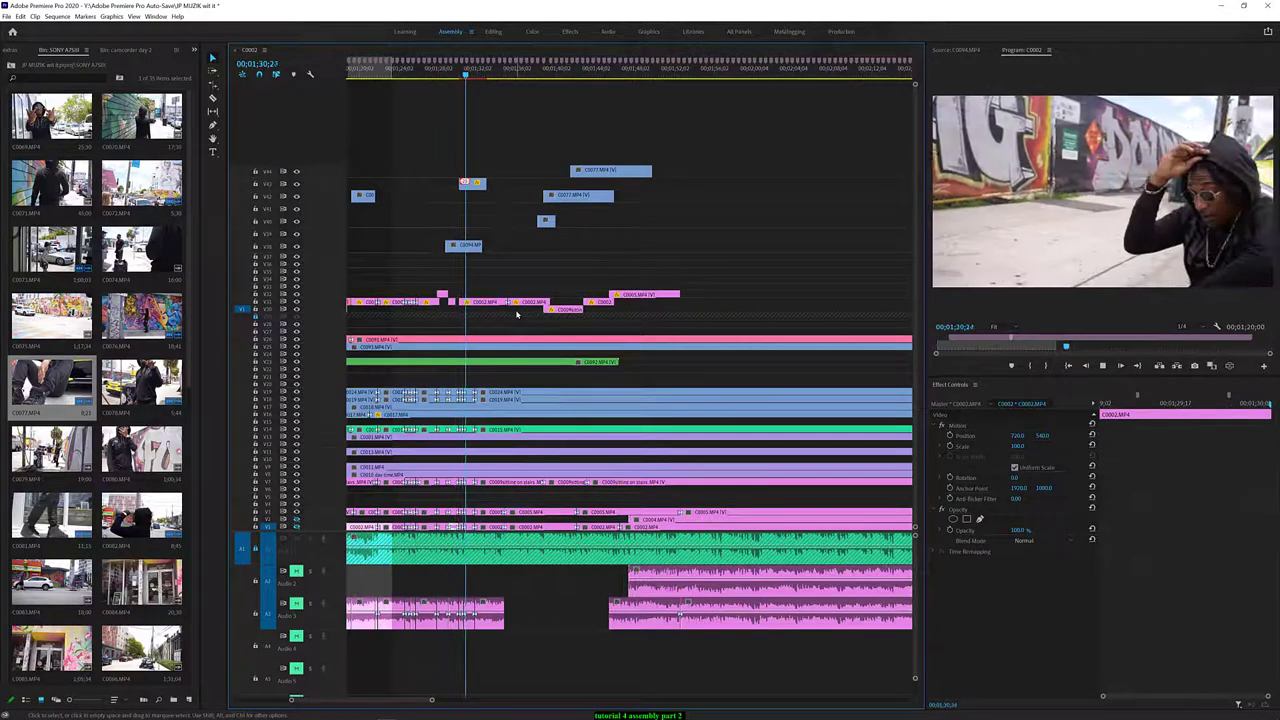
key(space)
key(space)
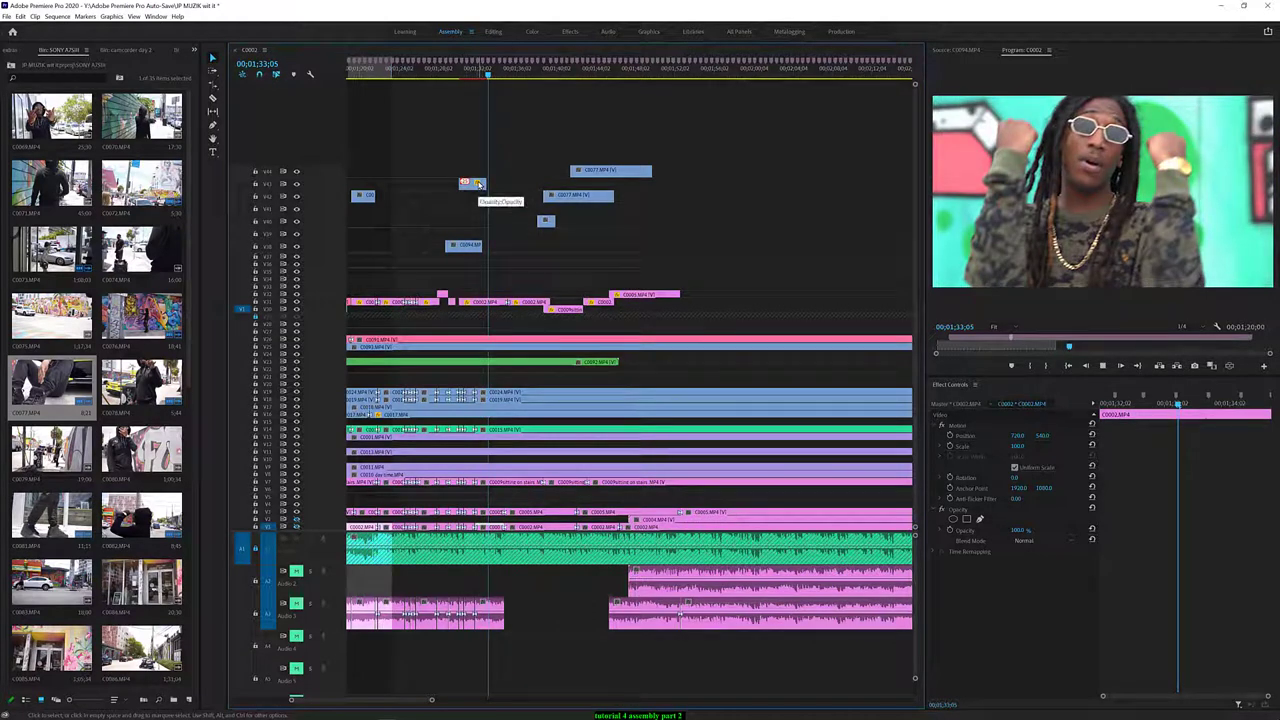
key(space)
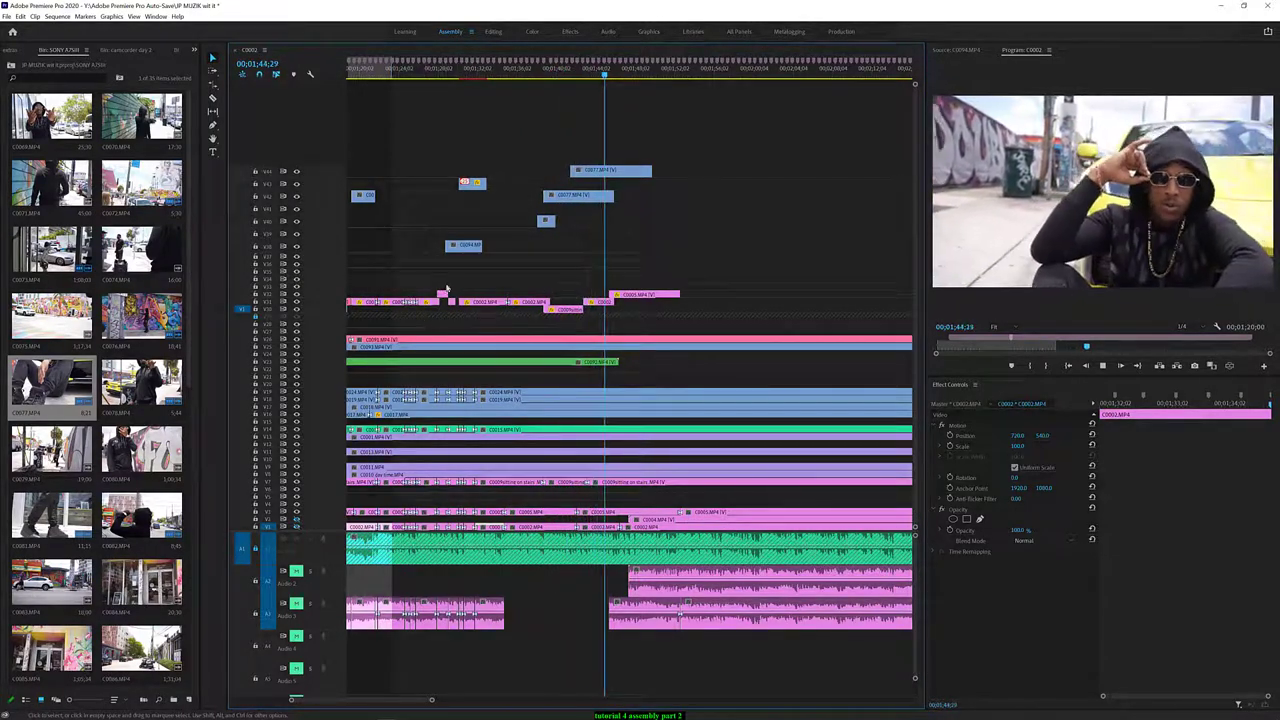
Move the C0077.MP4 clip later and up one track, then preview around 1:36–1:41
key(space)
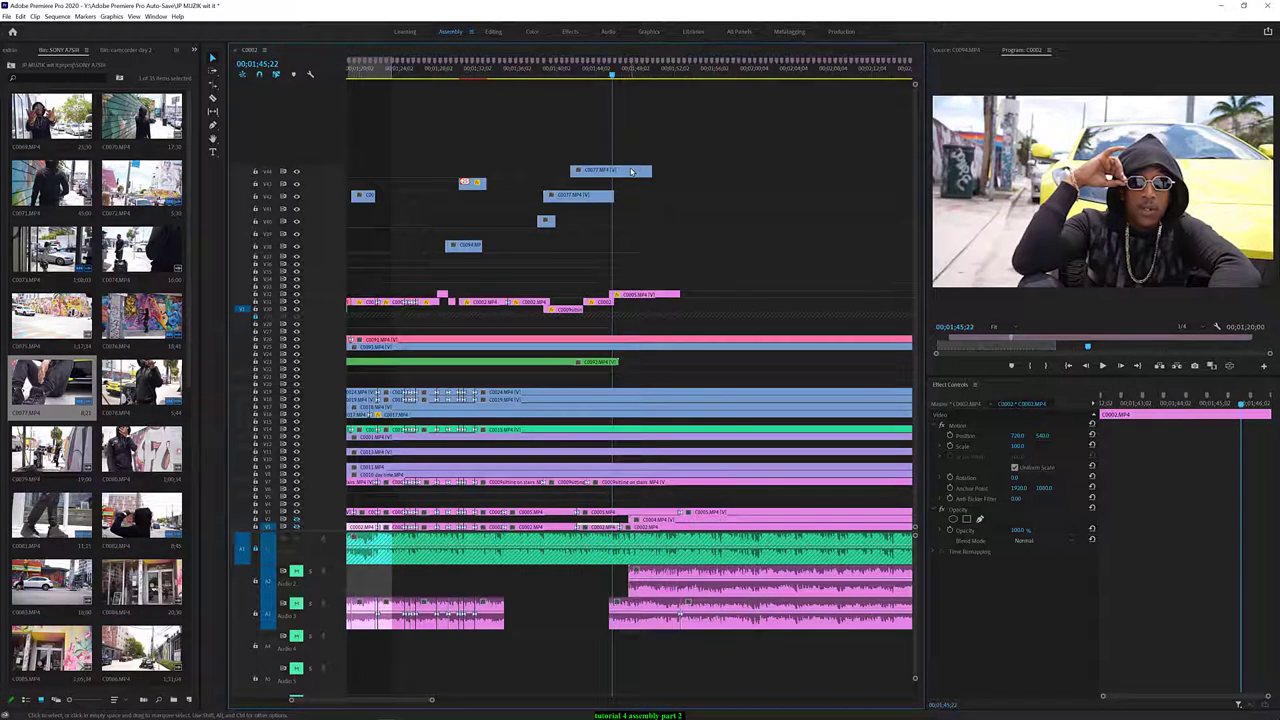
drag(632, 172, 859, 158)
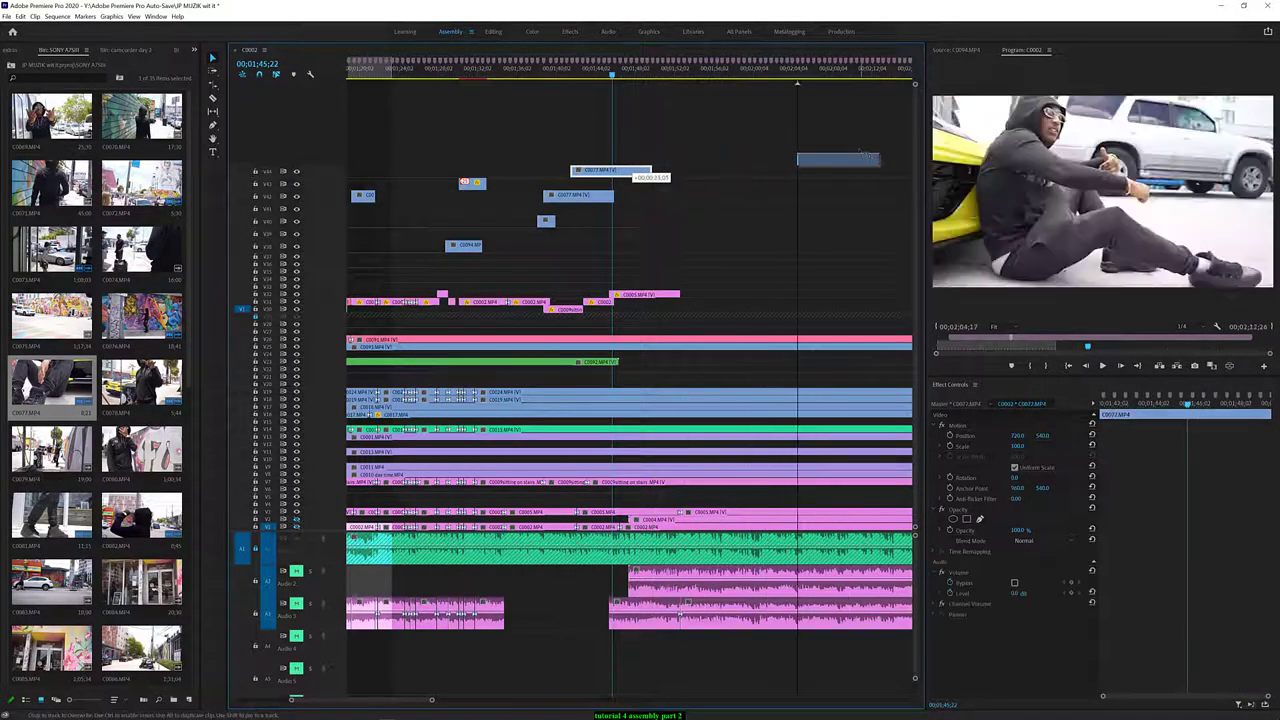
key(space)
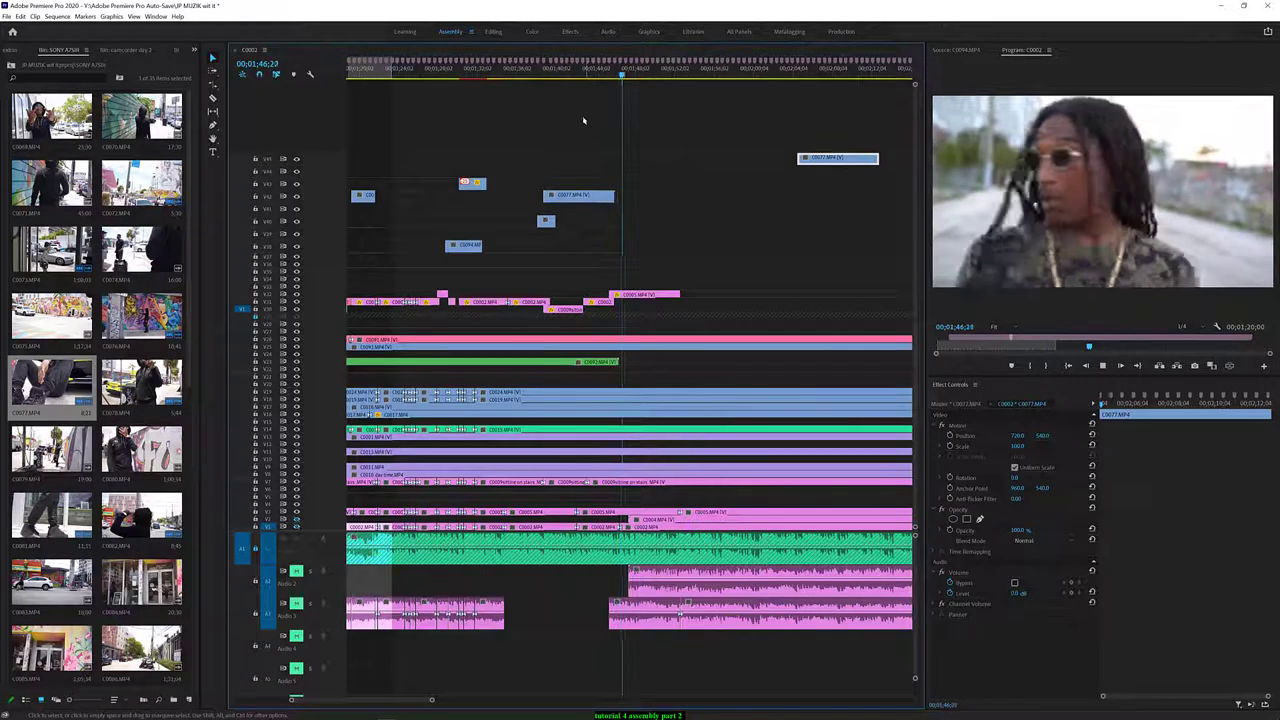
key(Up)
key(space)
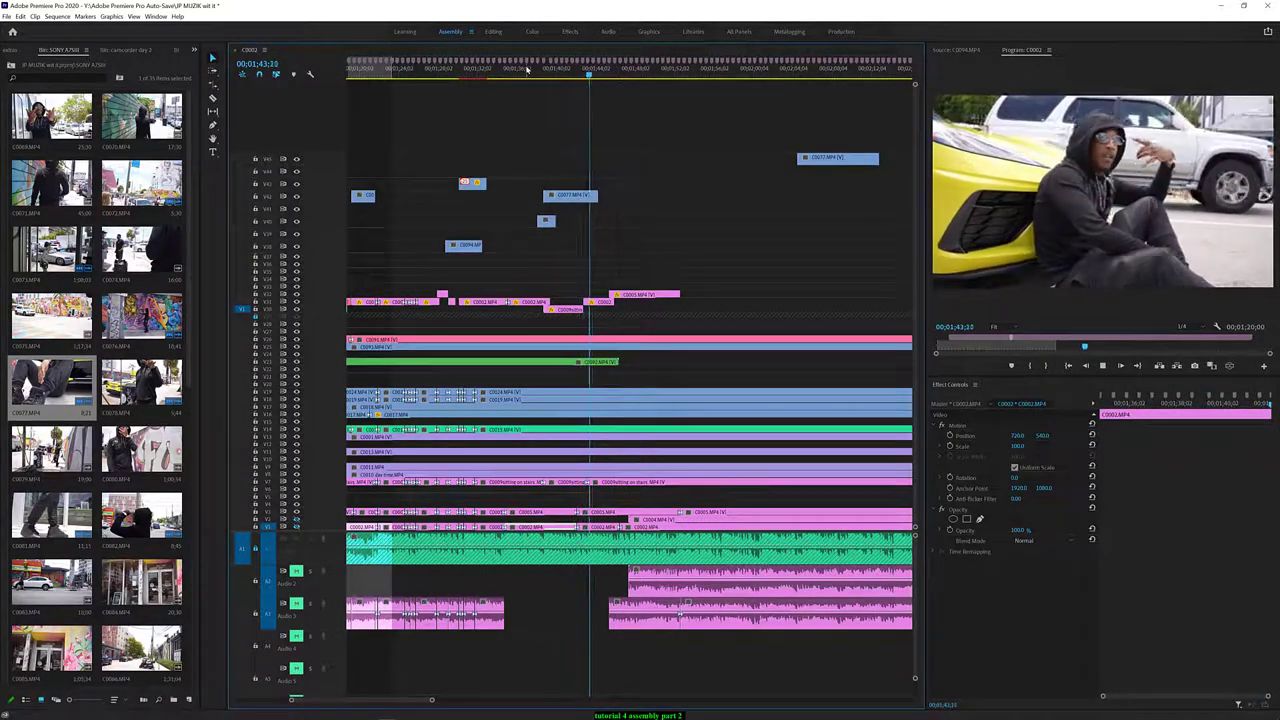
key(space)
key(Up)
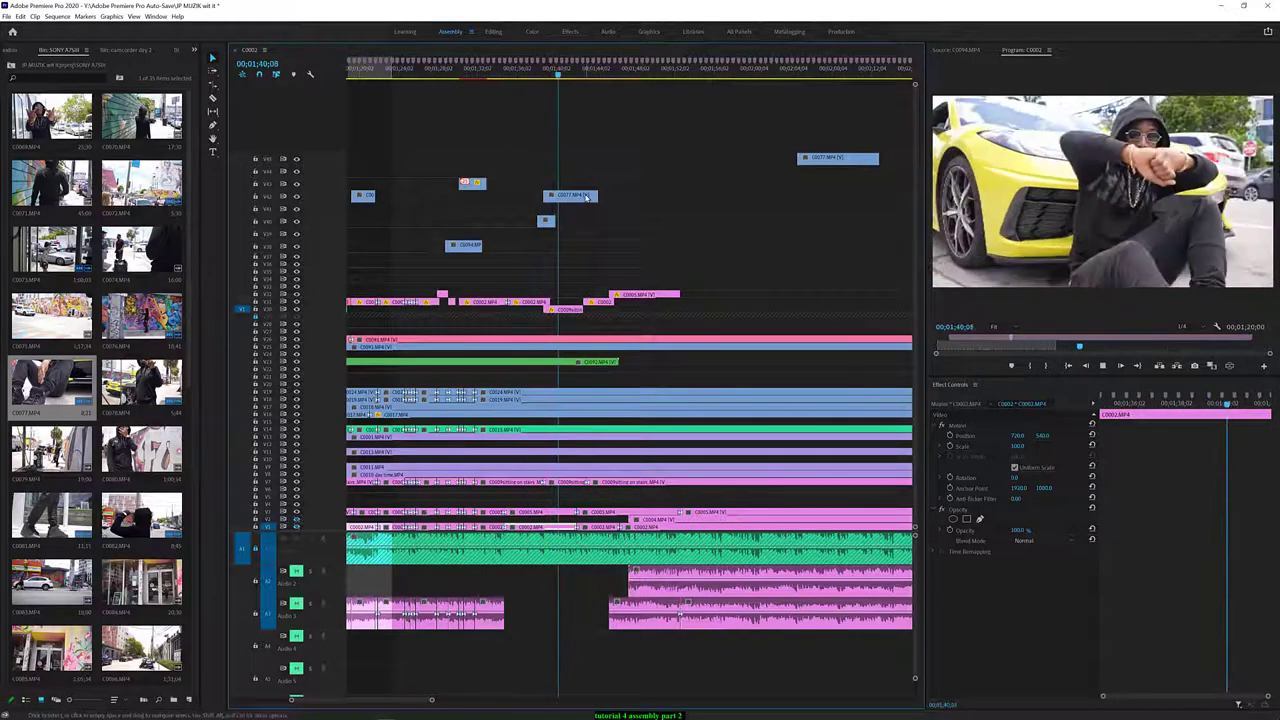
key(space)
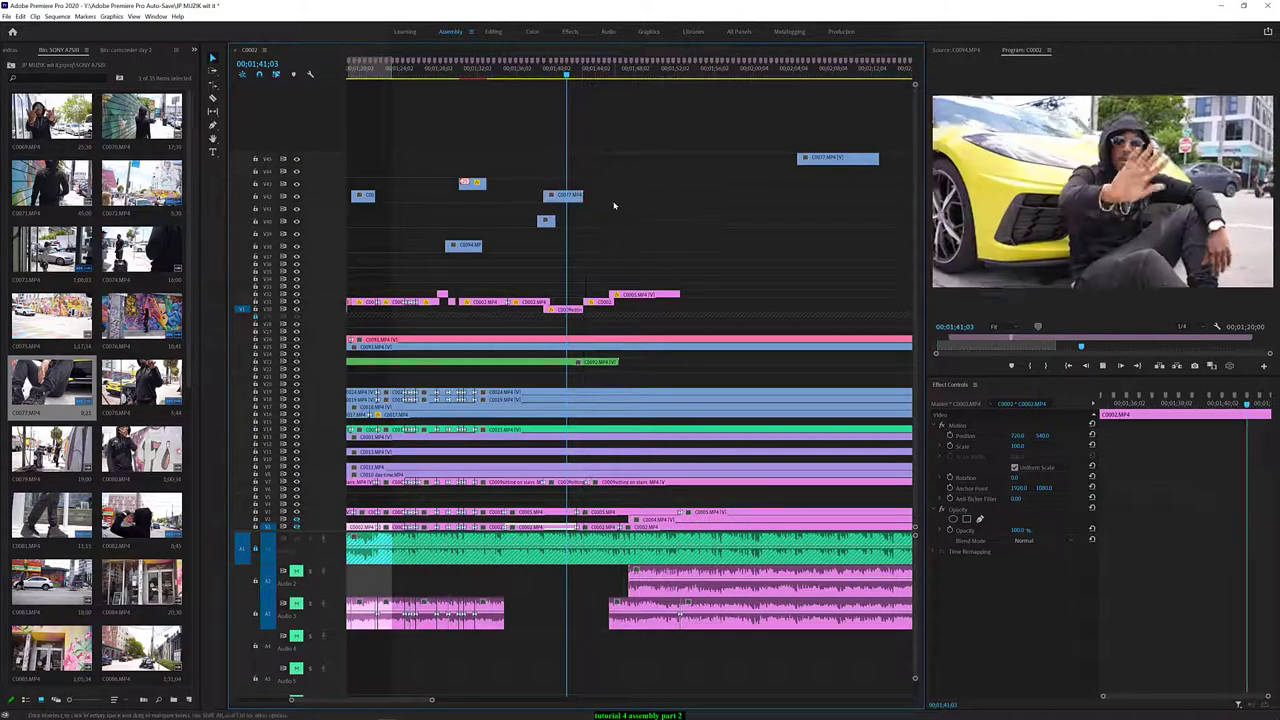
key(space)
Trim 19 frames off the other C0077 clip and replay from 1:39 and 1:37
drag(582, 195, 577, 197)
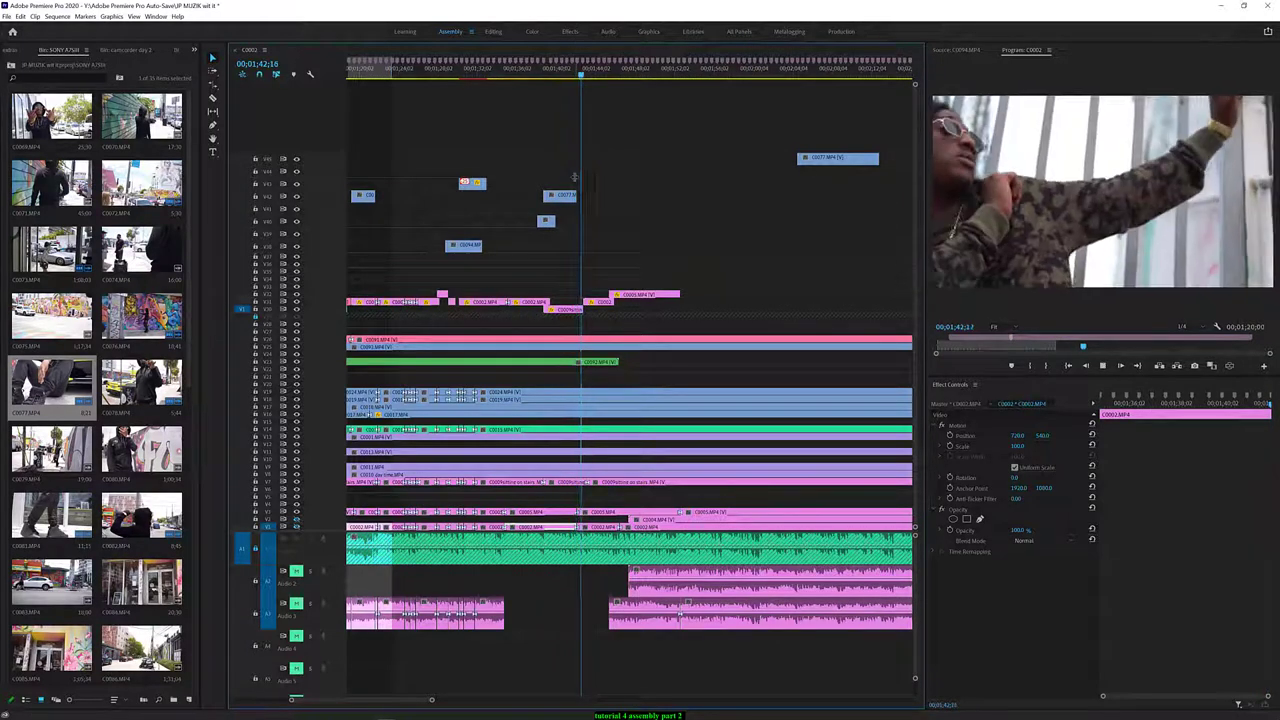
click(553, 77)
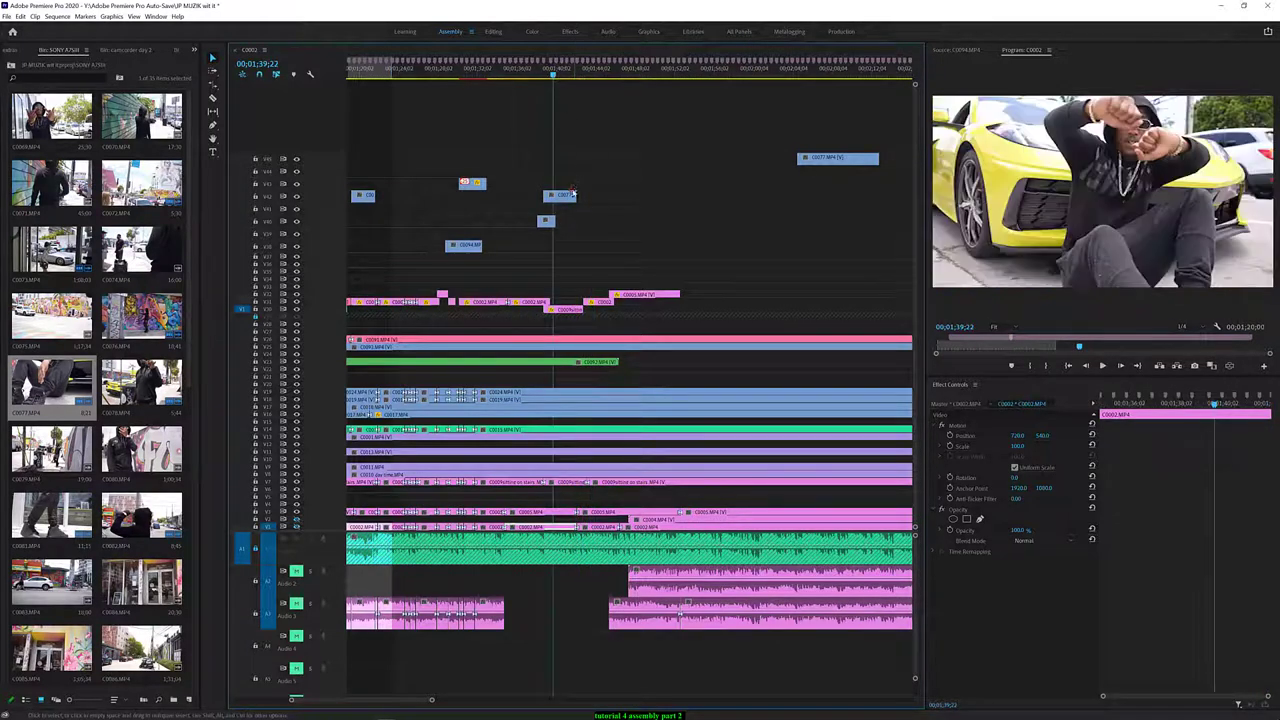
key(space)
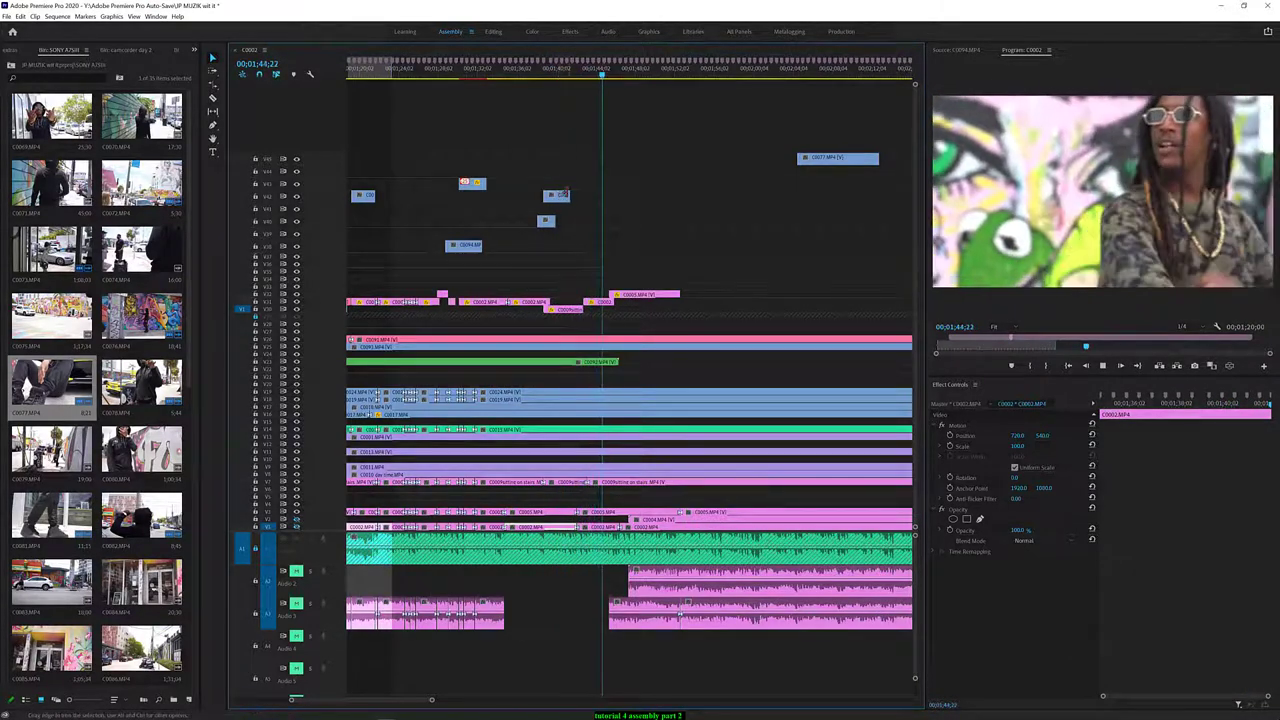
click(529, 73)
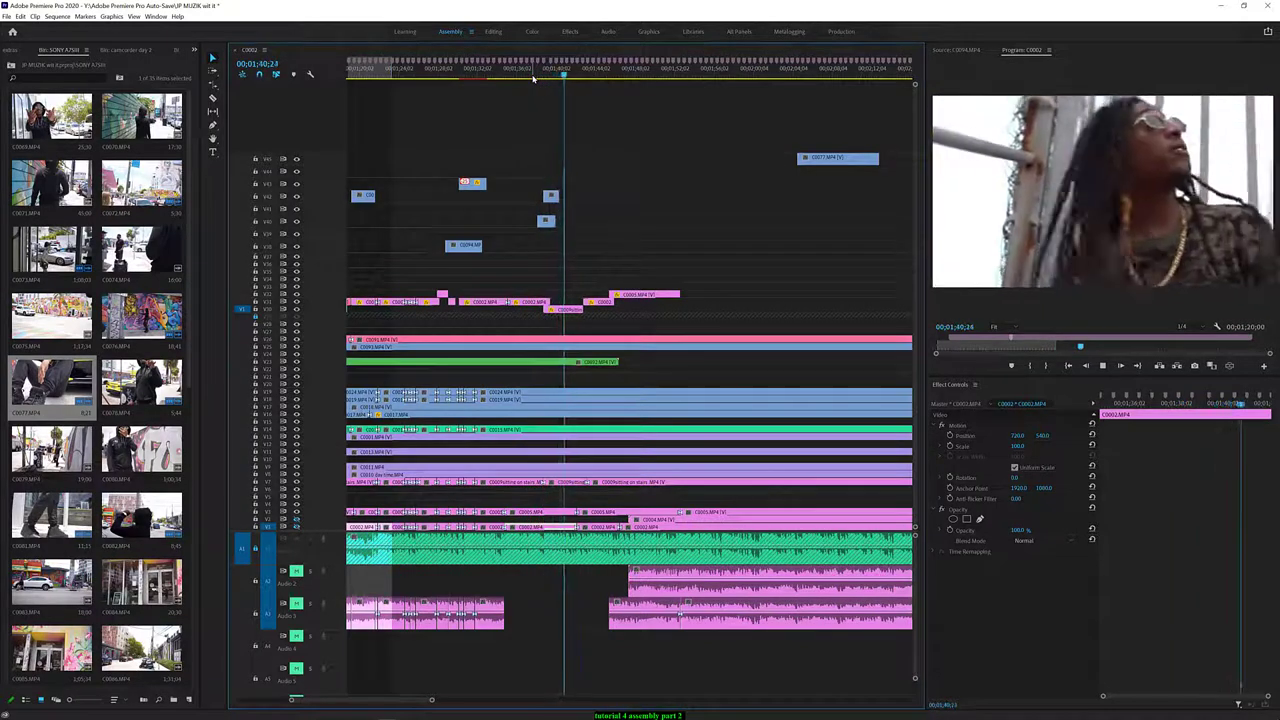
key(space)
Re-trim the short clip near 1:41 by about 20 frames and replay from an earlier point
drag(544, 196, 544, 197)
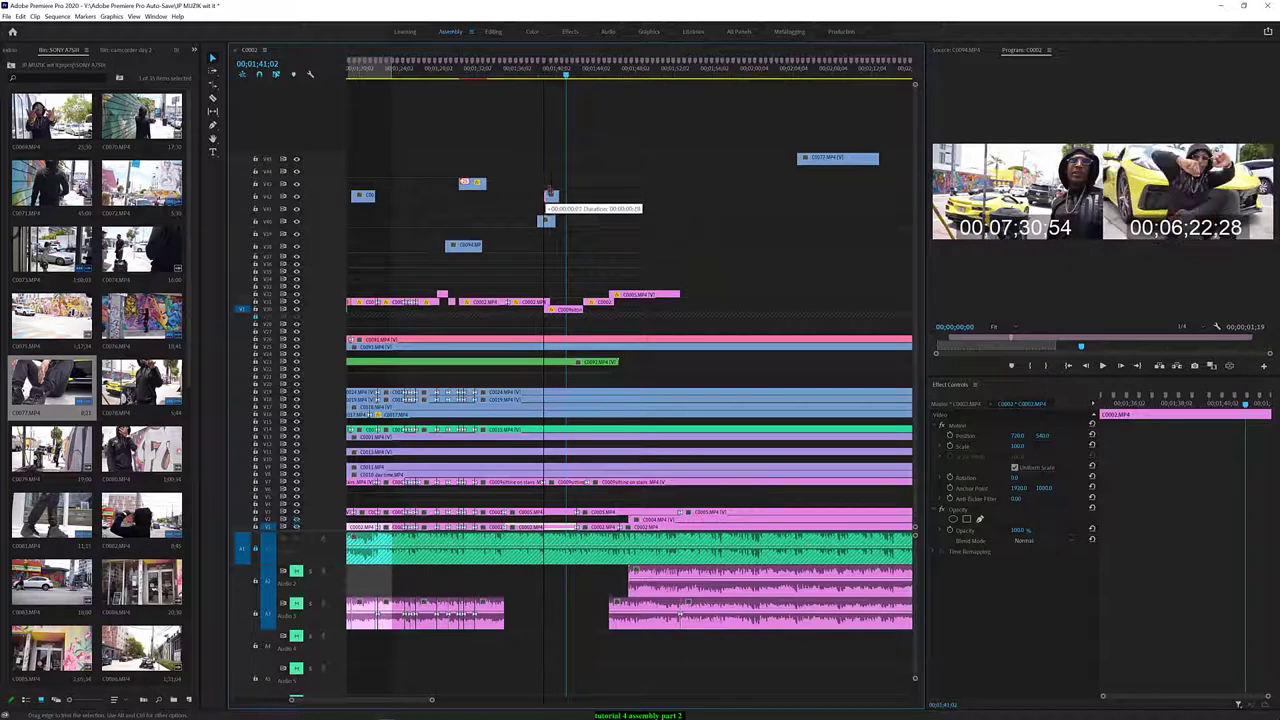
drag(549, 192, 549, 195)
scroll(546, 190, up, 4)
click(516, 78)
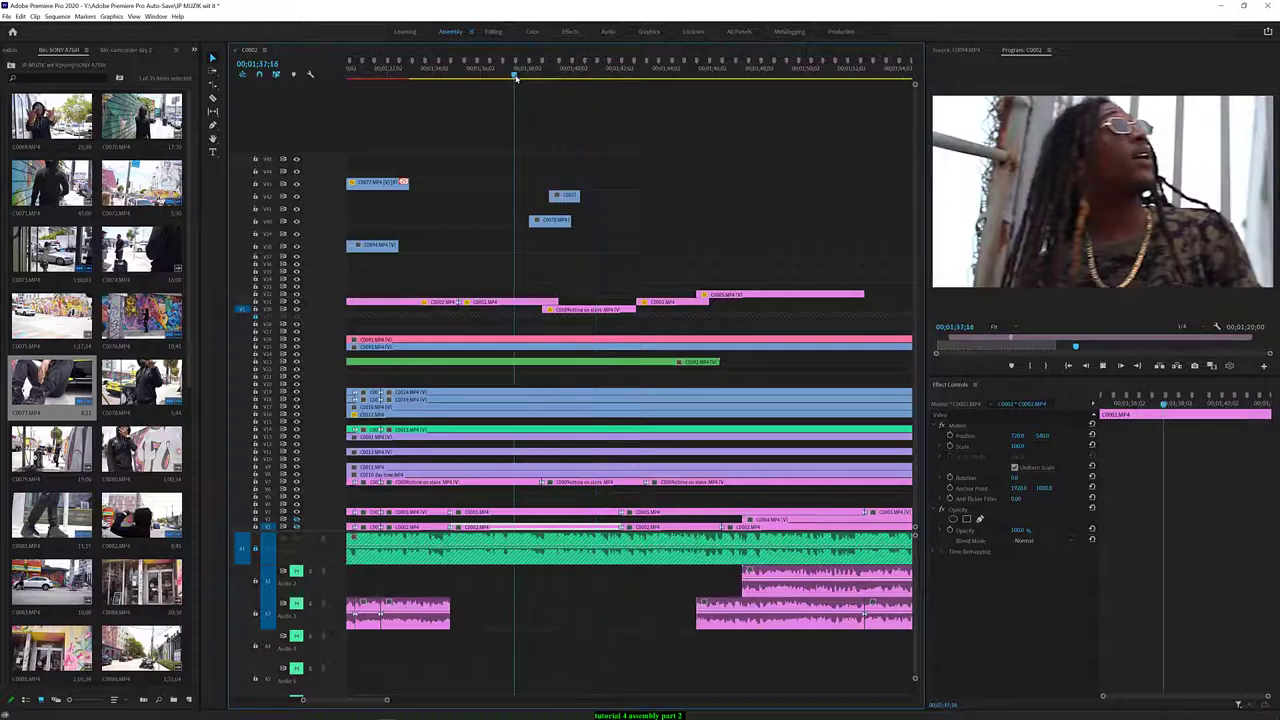
key(space)
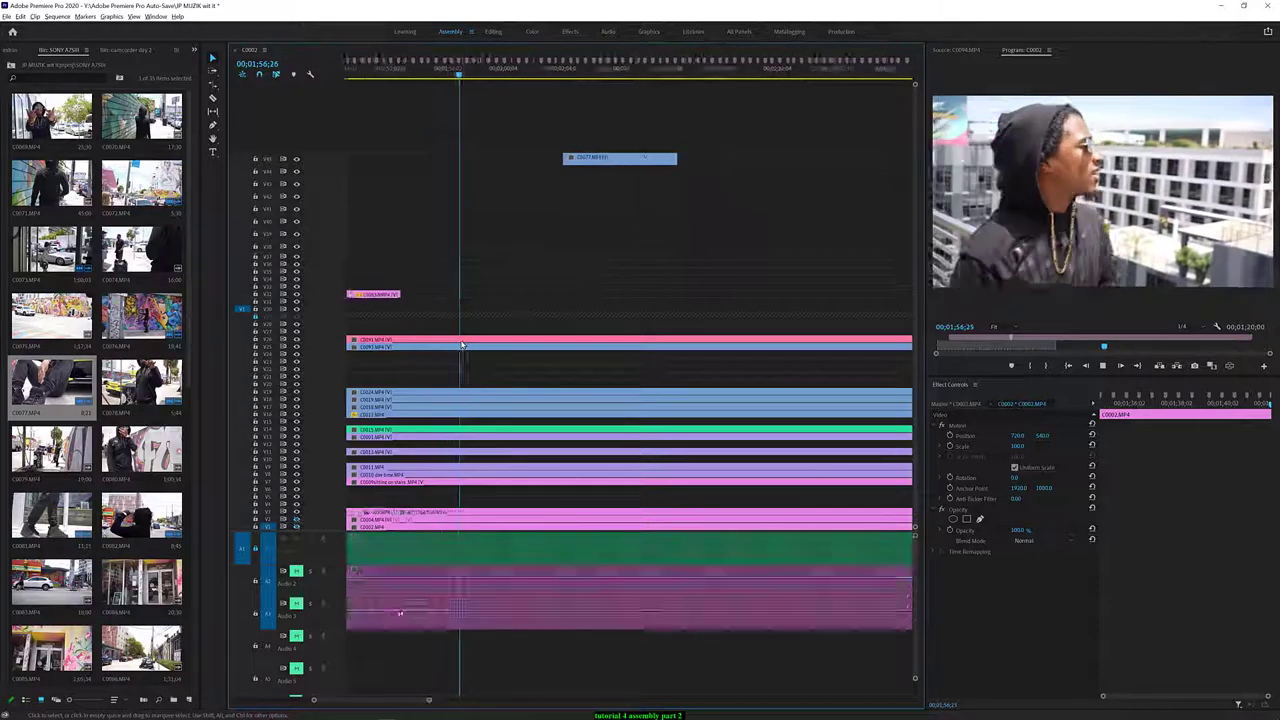
key(minus)
key(minus)
key(minus)
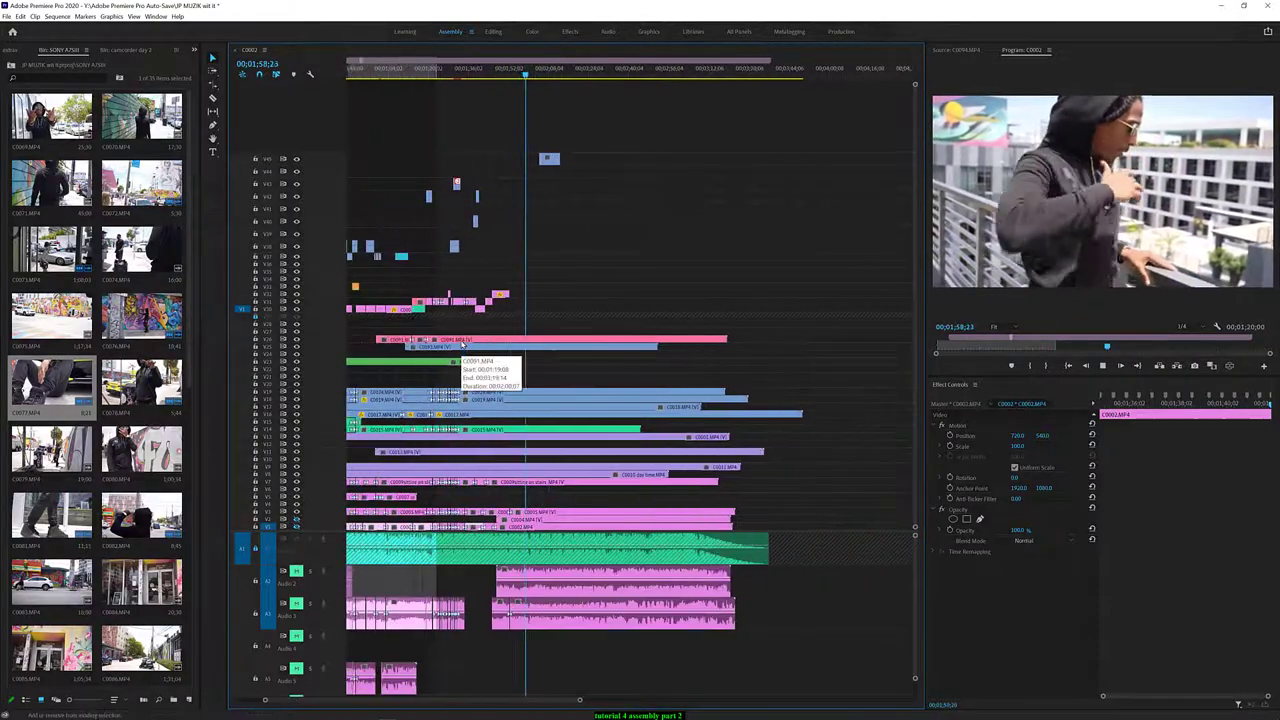
key(equal)
key(equal)
key(space)
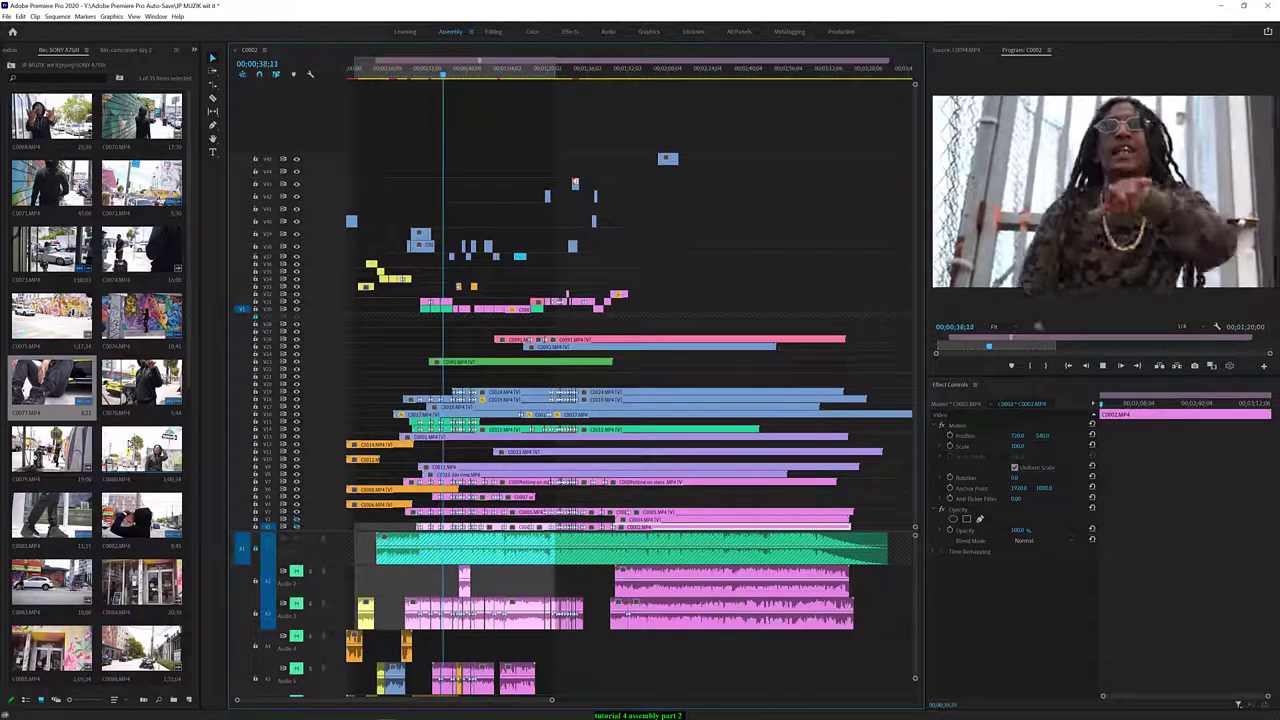
click(125, 445)
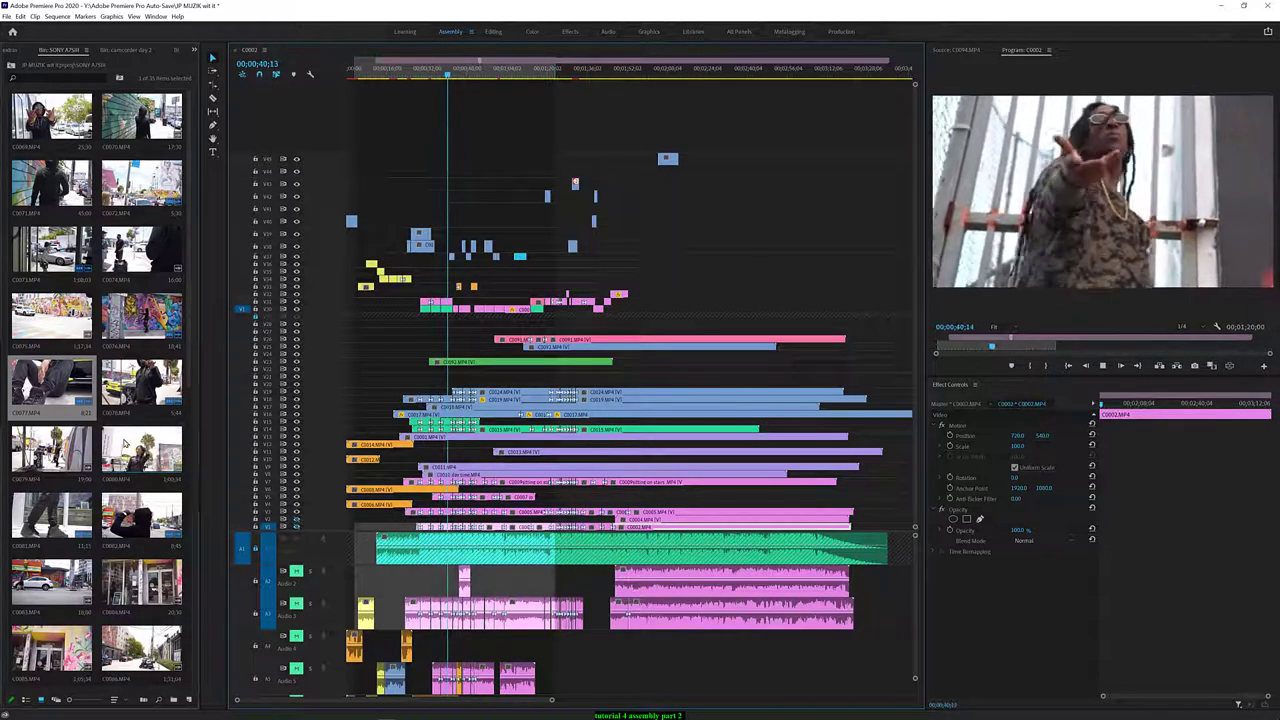
key(space)
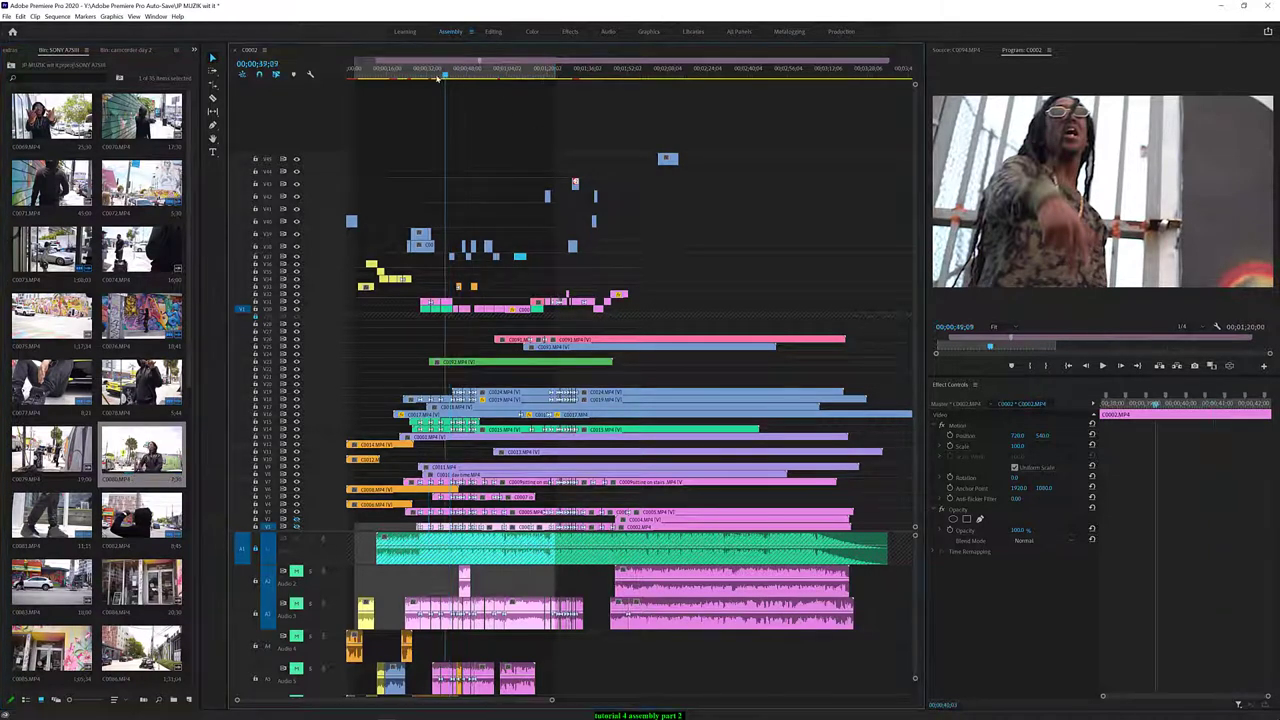
drag(449, 74, 333, 79)
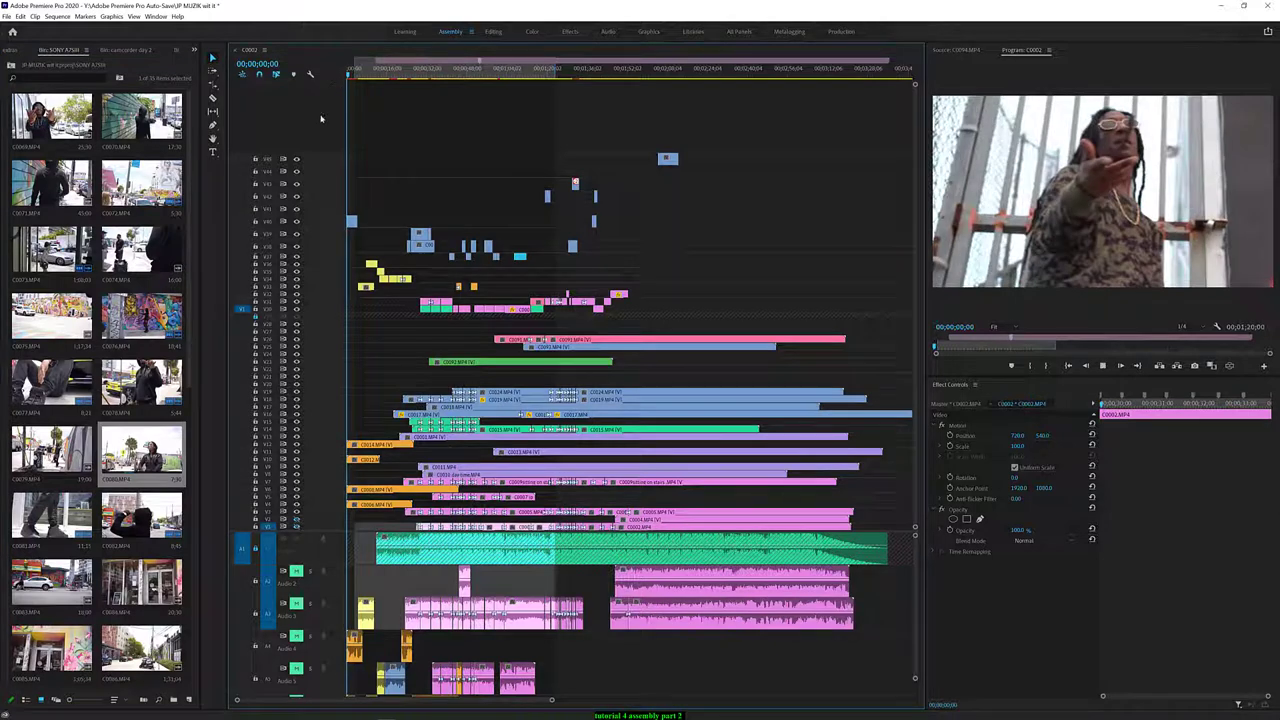
key(space)
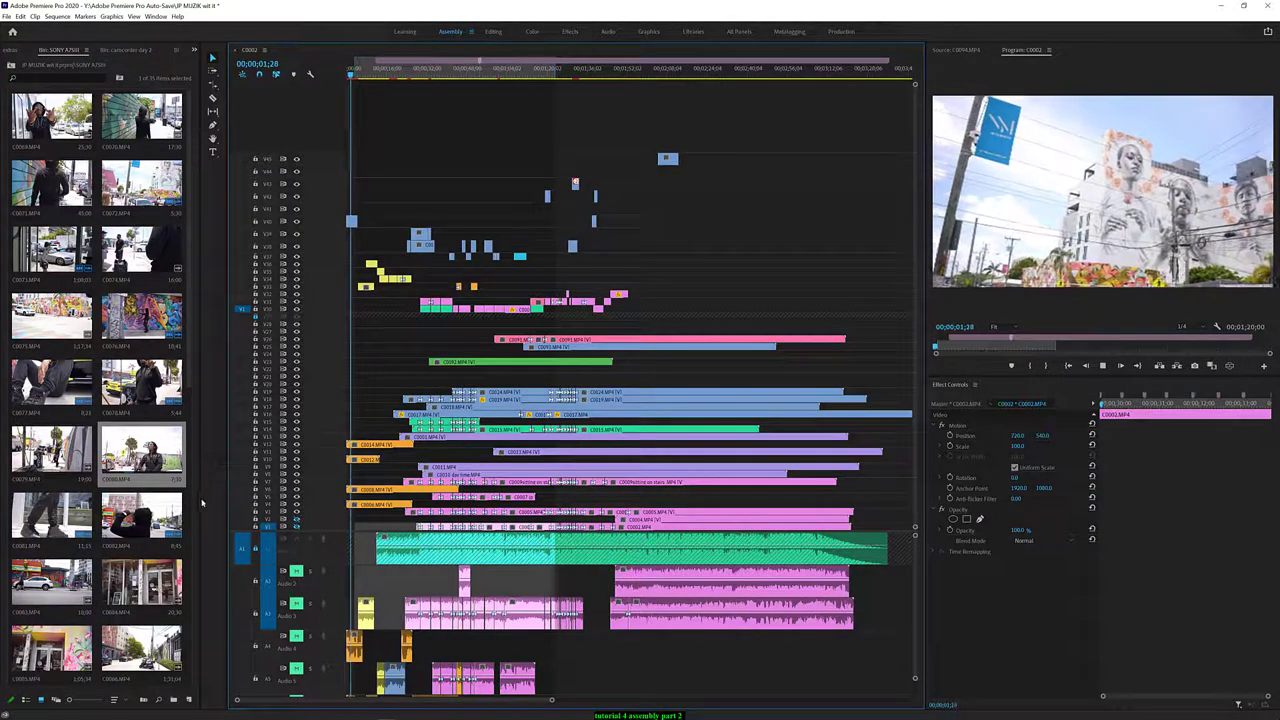
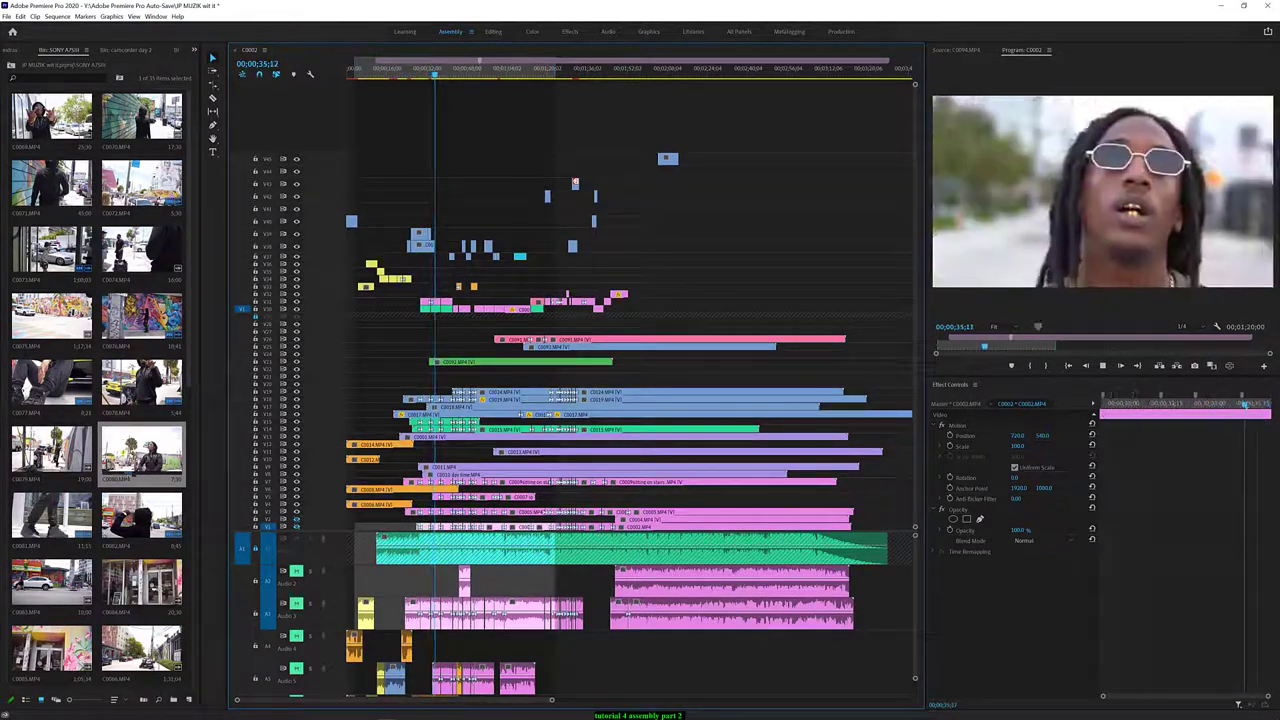
Play and stop the sequence a few times to review the current cut
key(space)
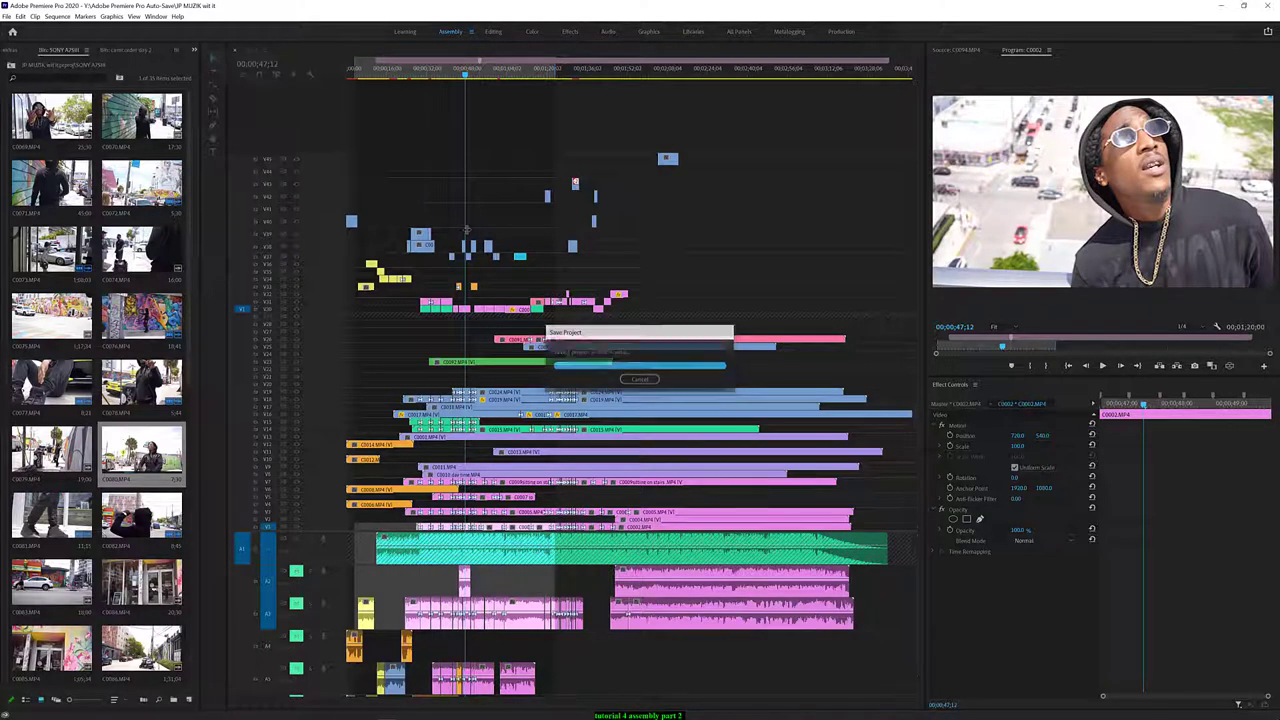
key(space)
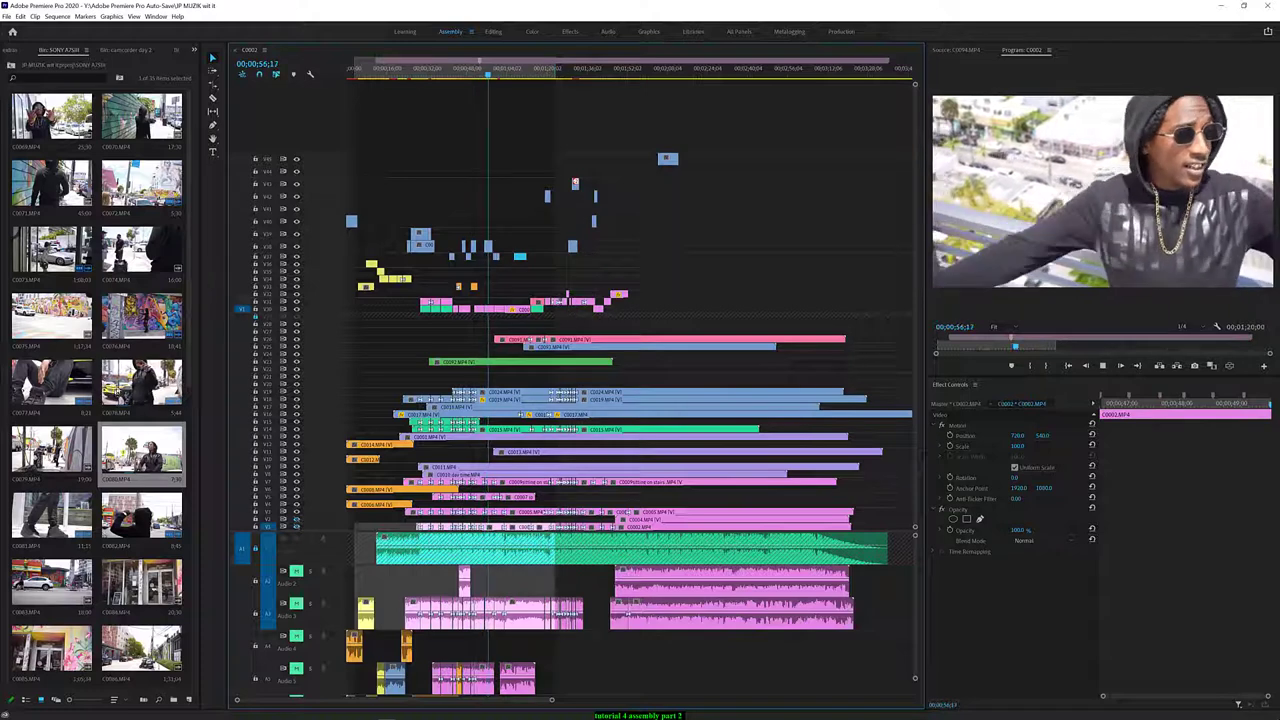
key(space)
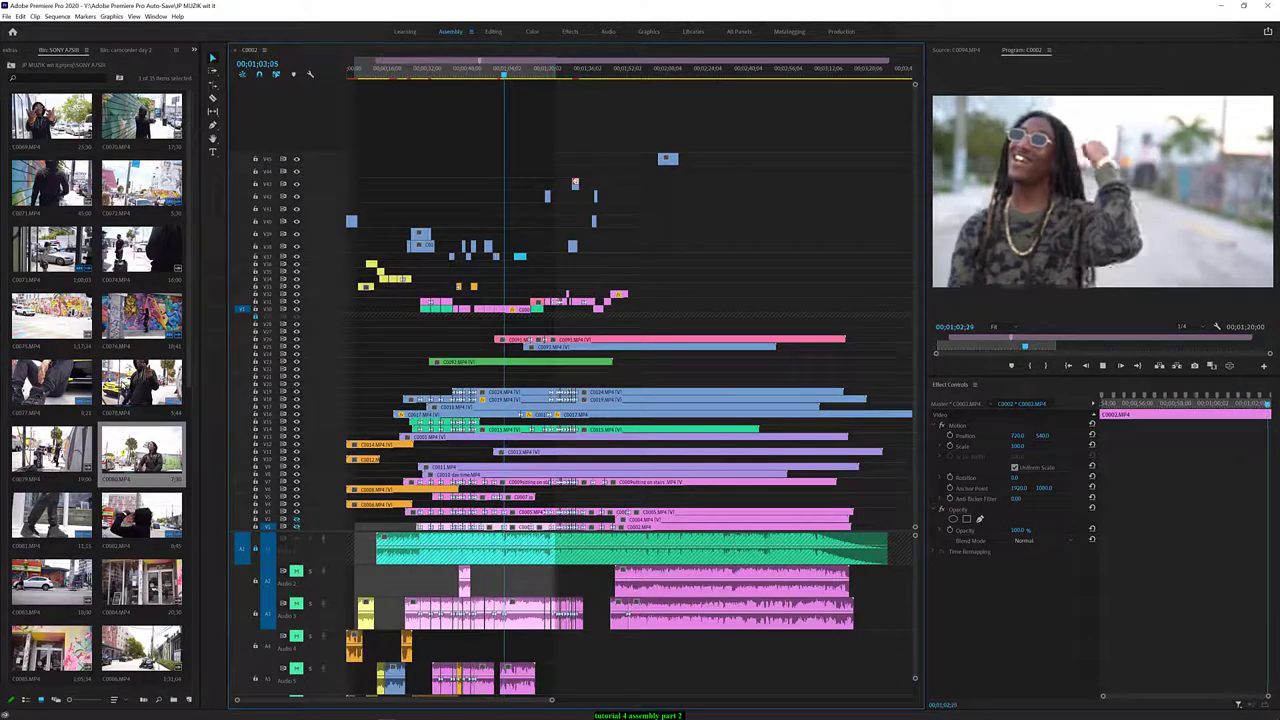
key(space)
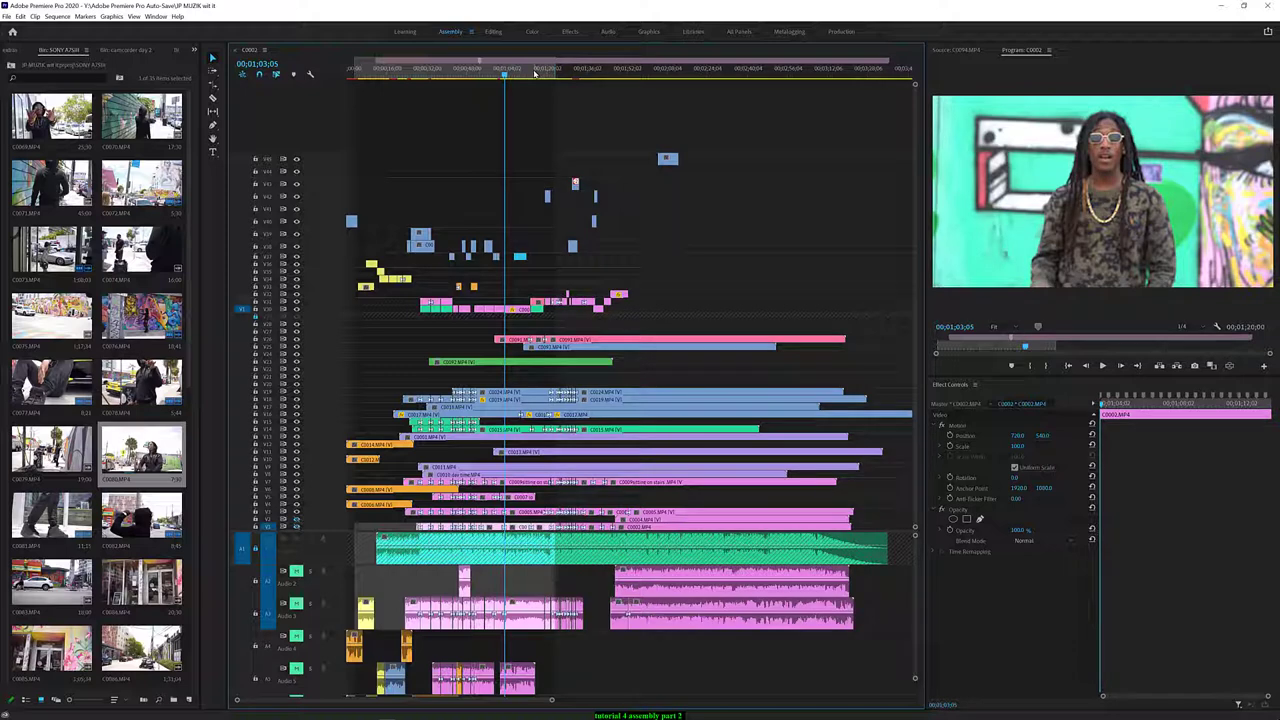
Place a short clip on the topmost video track V46 at about 01;44
drag(527, 79, 537, 79)
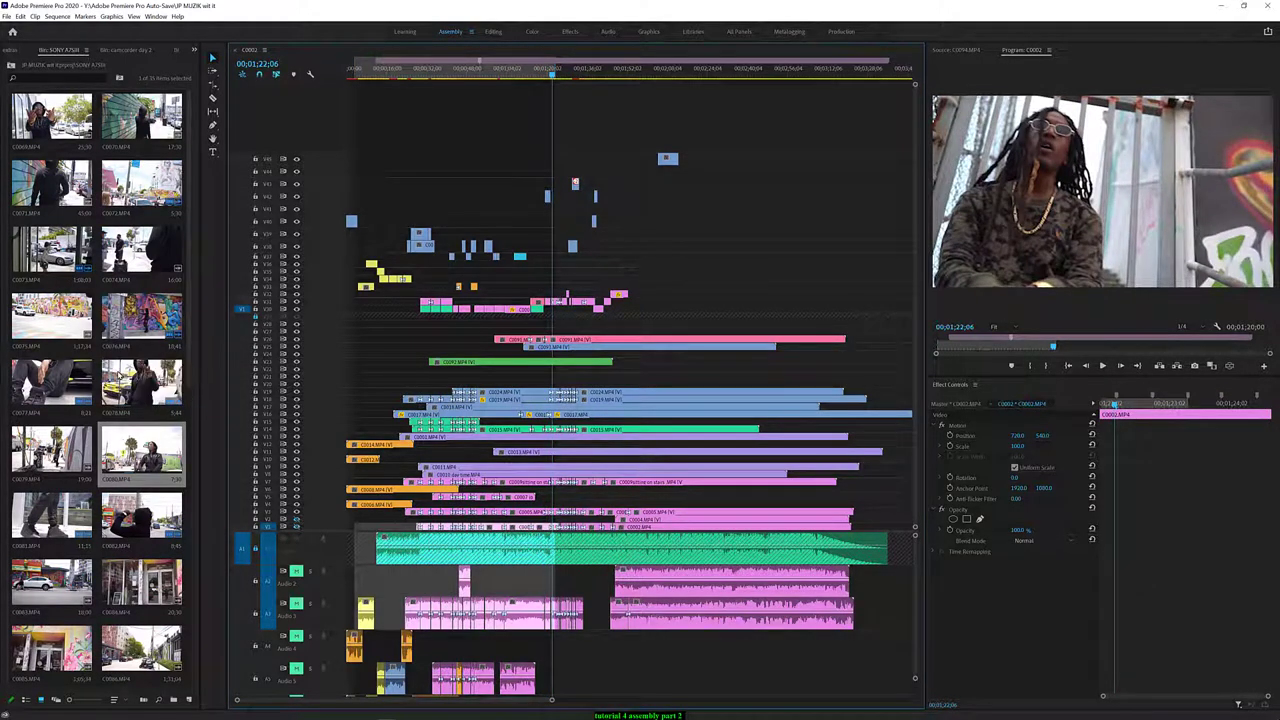
key(space)
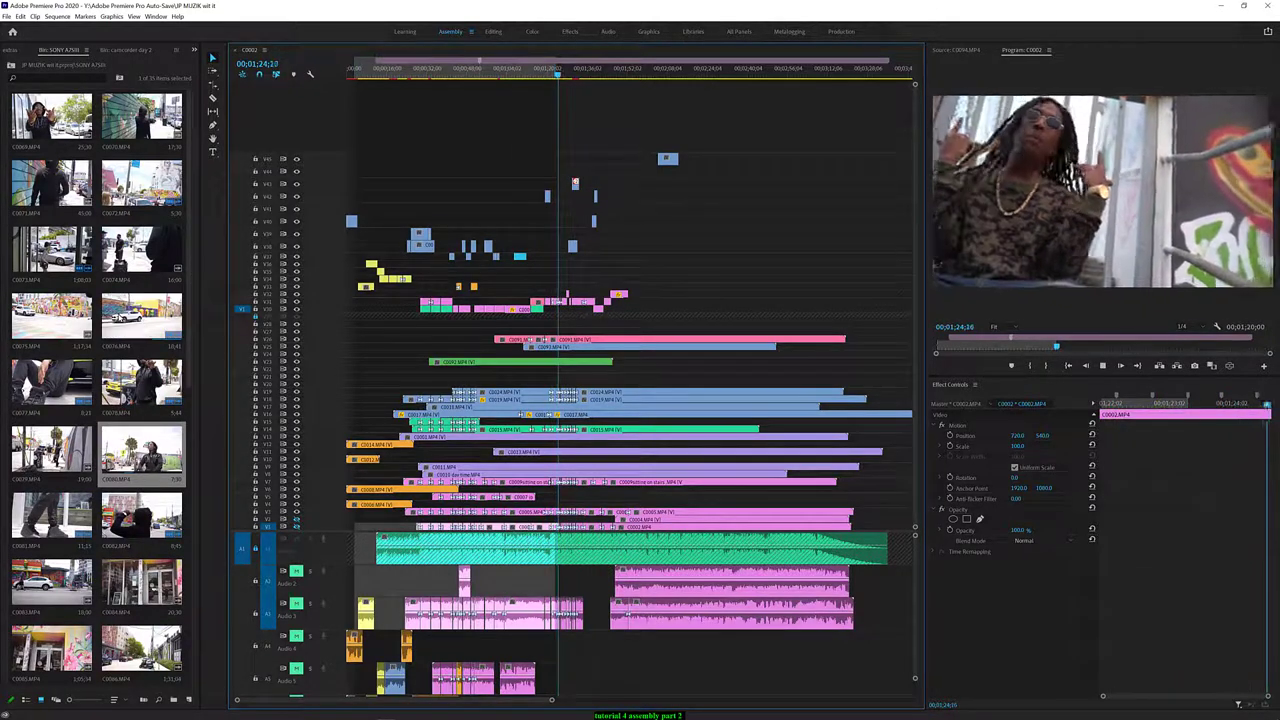
key(space)
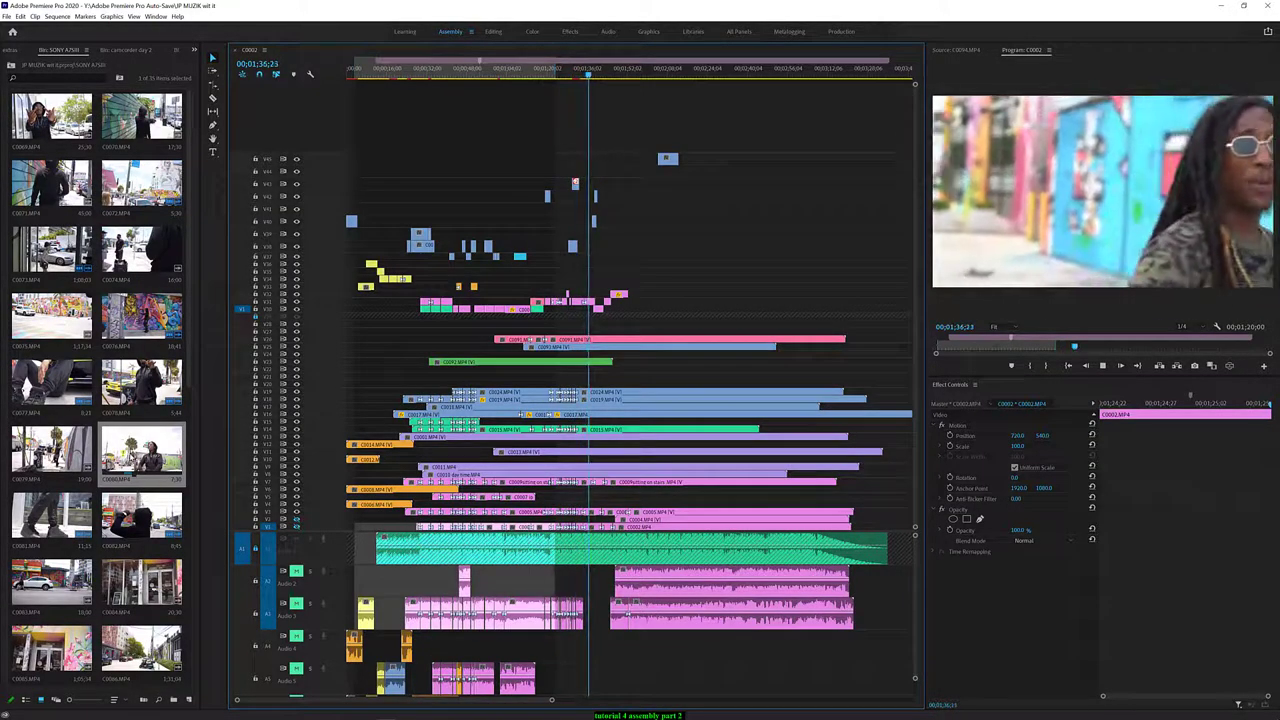
drag(679, 150, 614, 147)
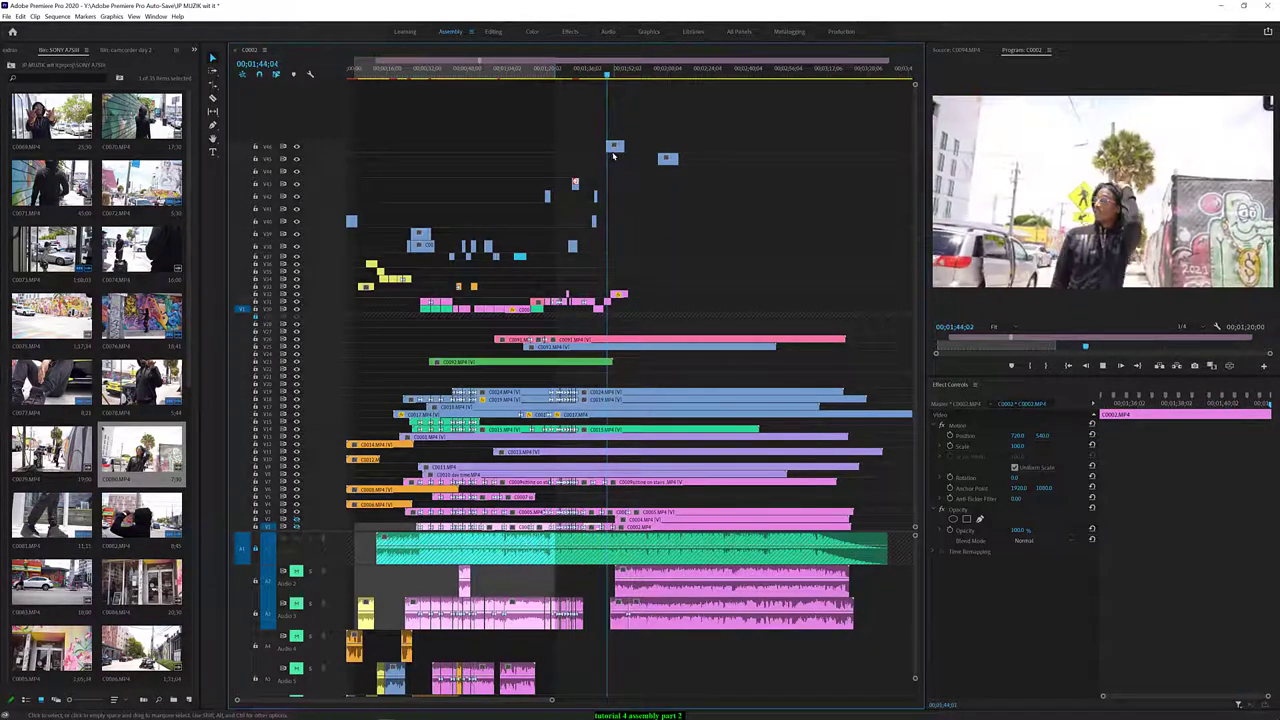
Set the top-track C0080.MP4 clip's Time Interpolation to Optical Flow with Ctrl+R
key(space)
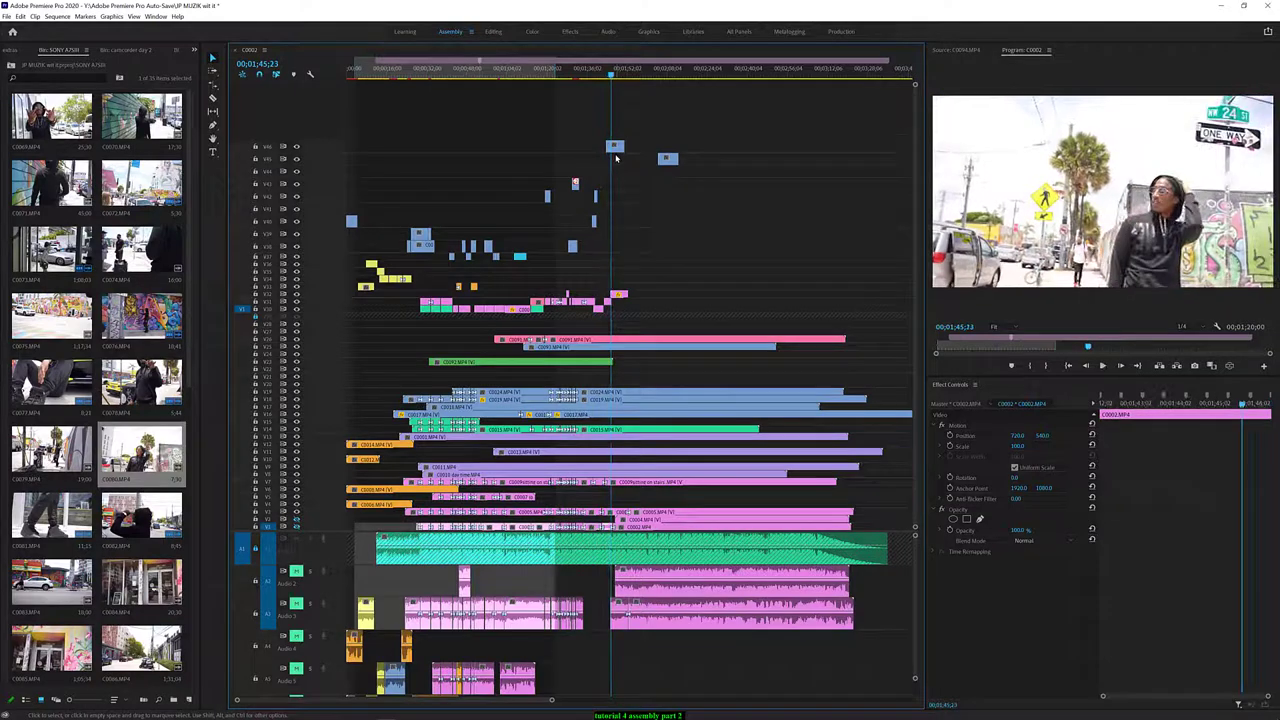
click(616, 158)
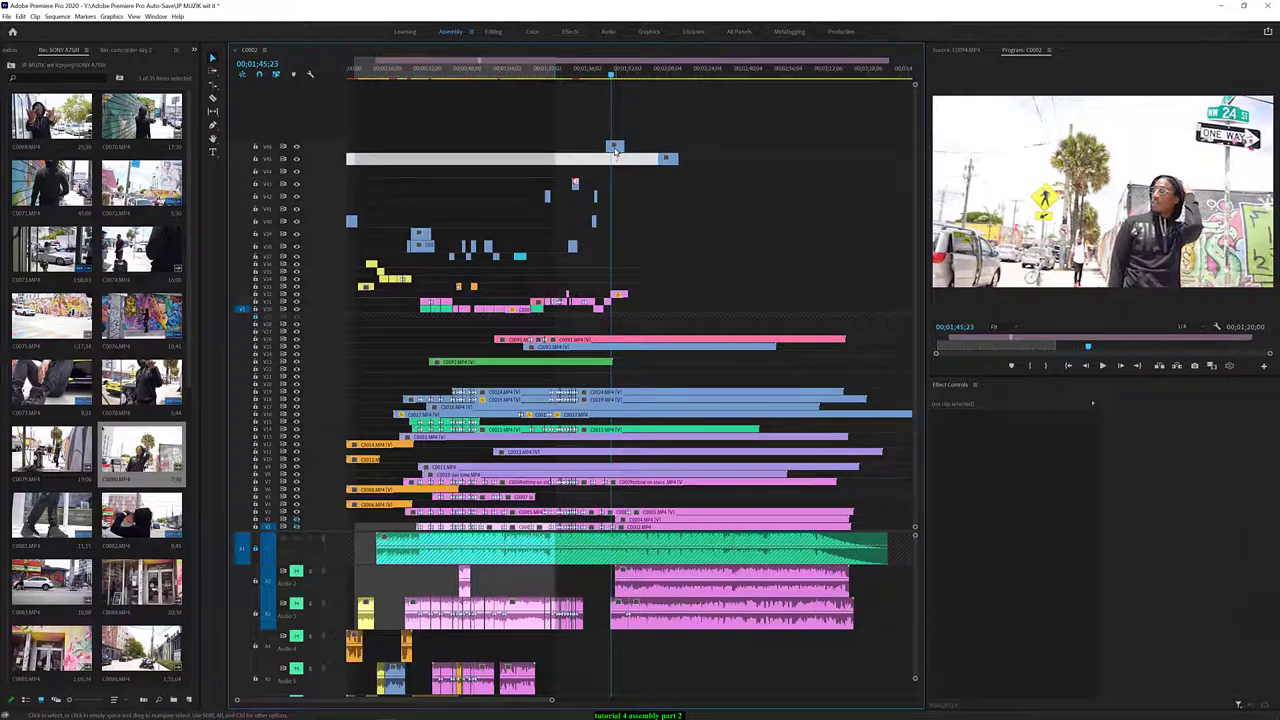
click(615, 147)
key(ctrl+r)
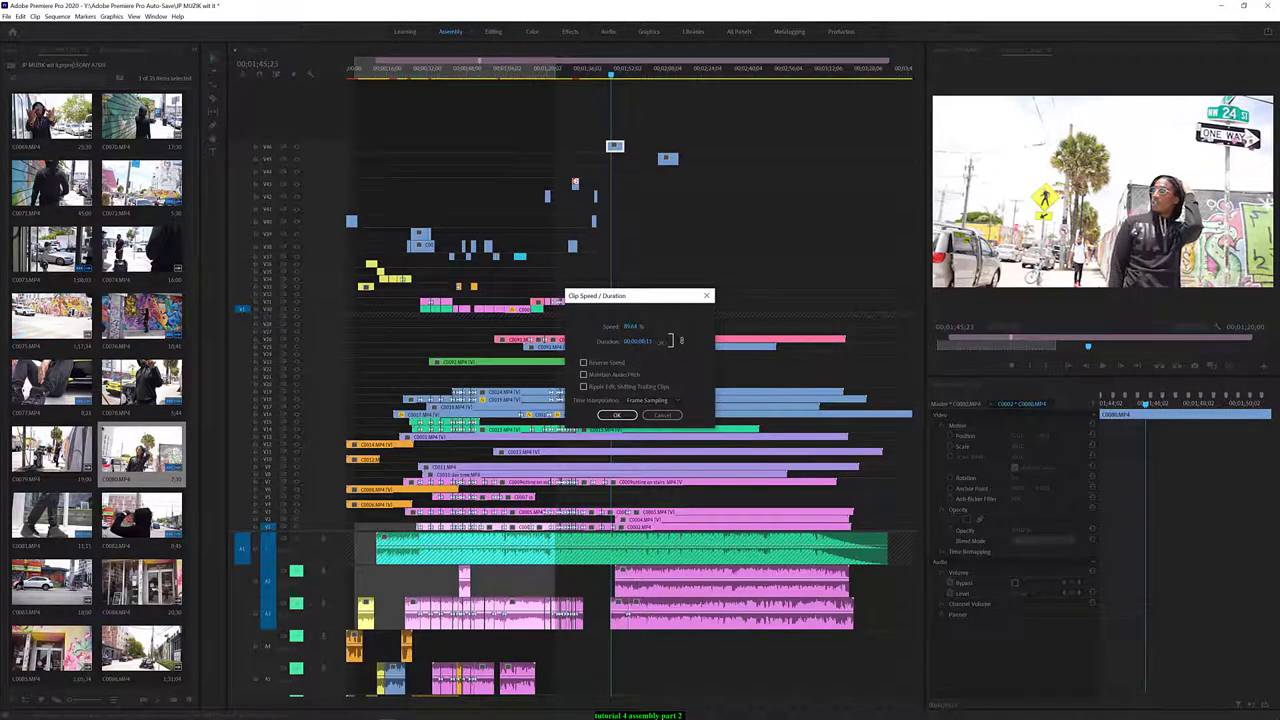
click(651, 401)
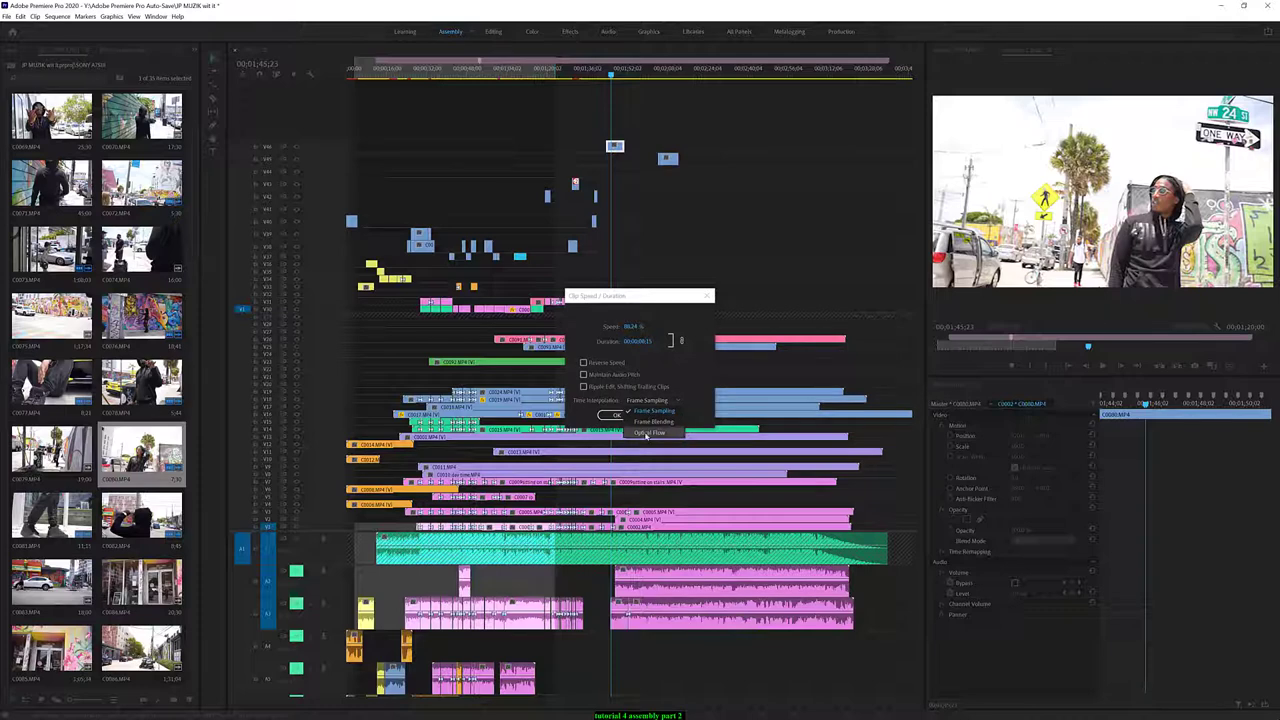
click(646, 433)
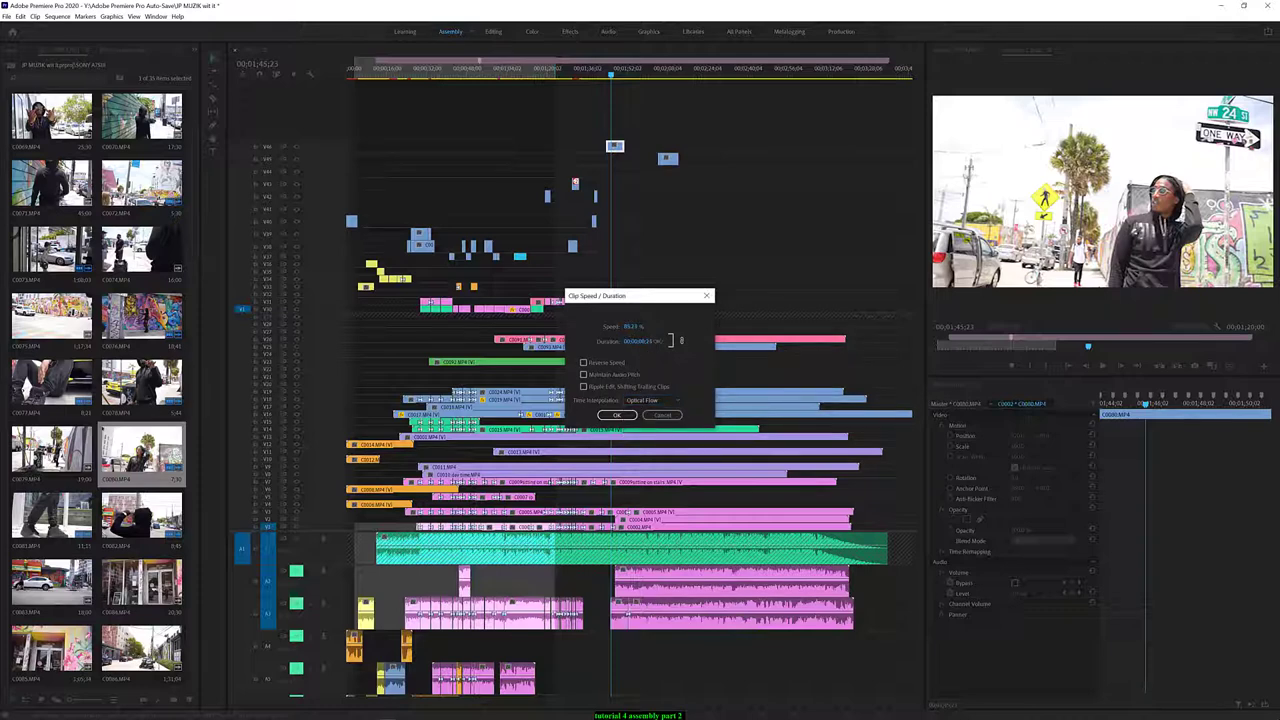
click(597, 77)
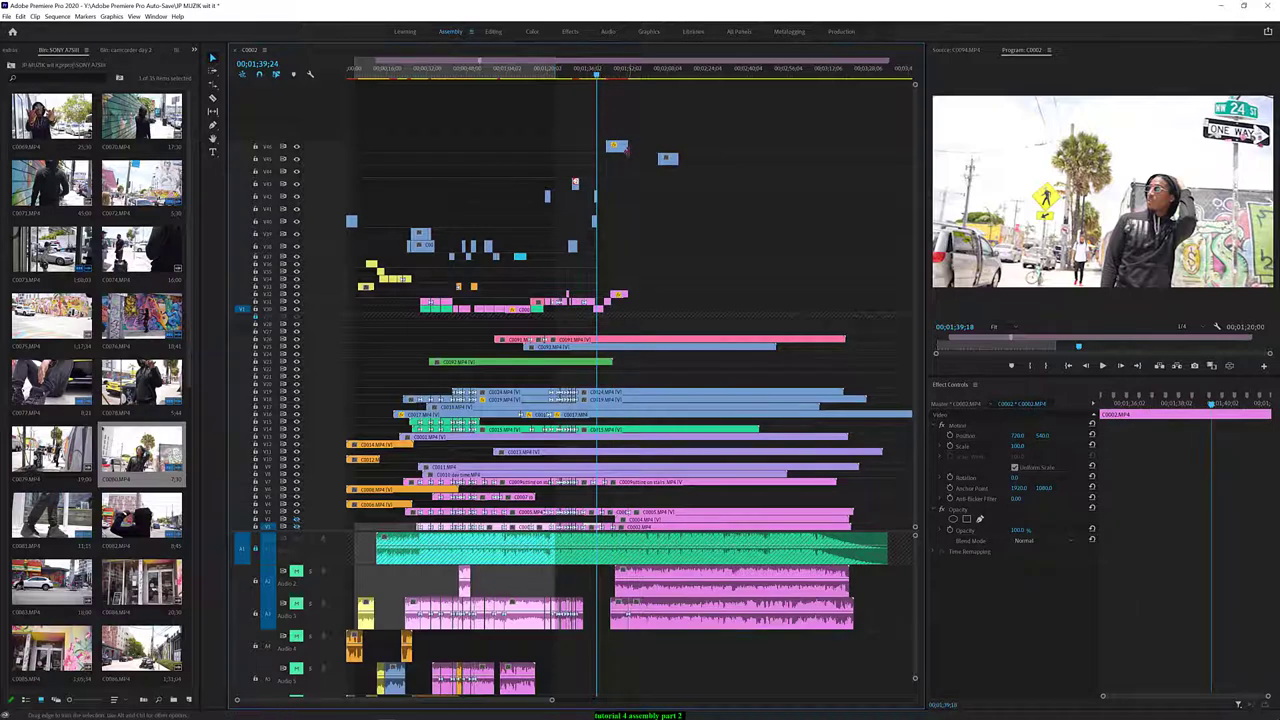
Preview the clip, then line it up with the playhead near 1:48
key(space)
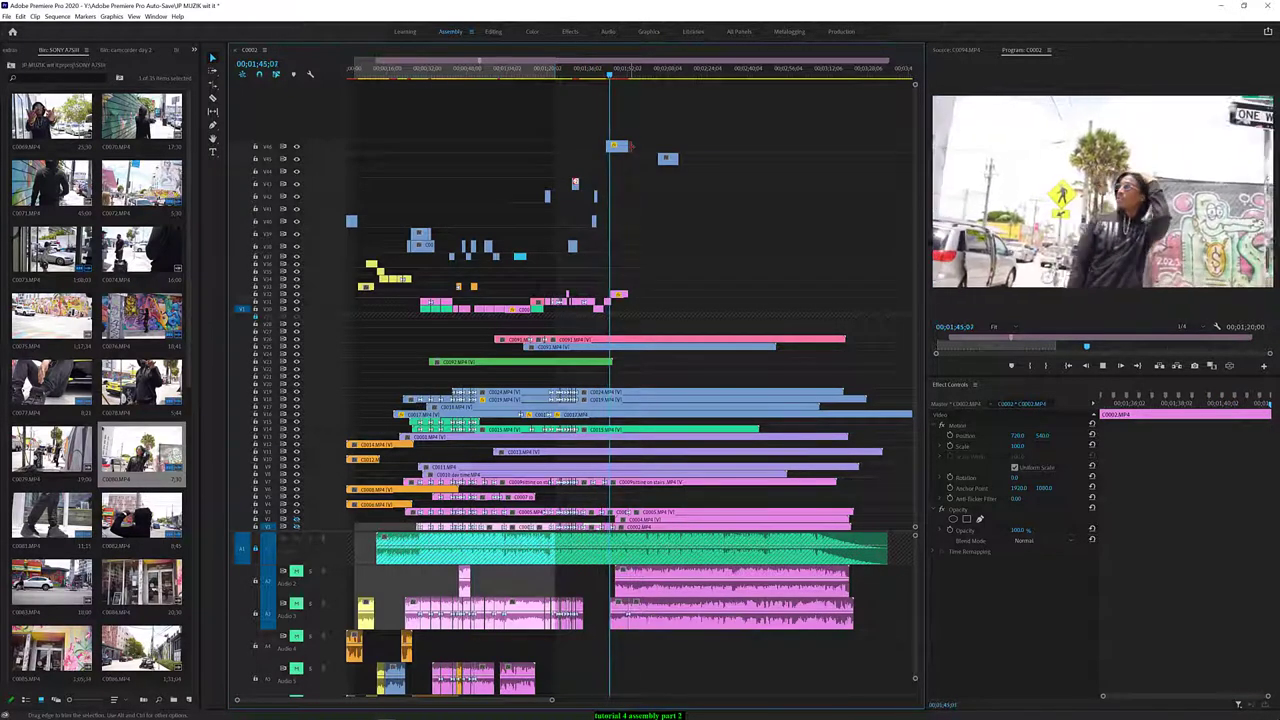
key(space)
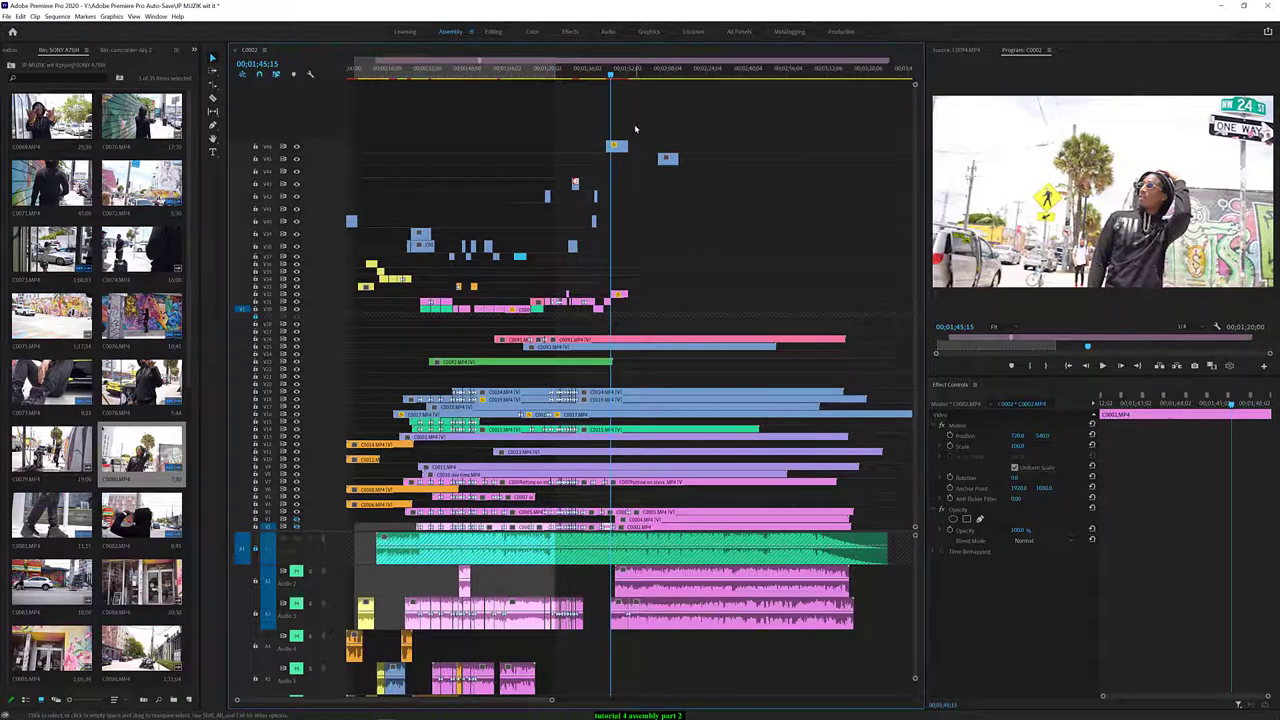
key(space)
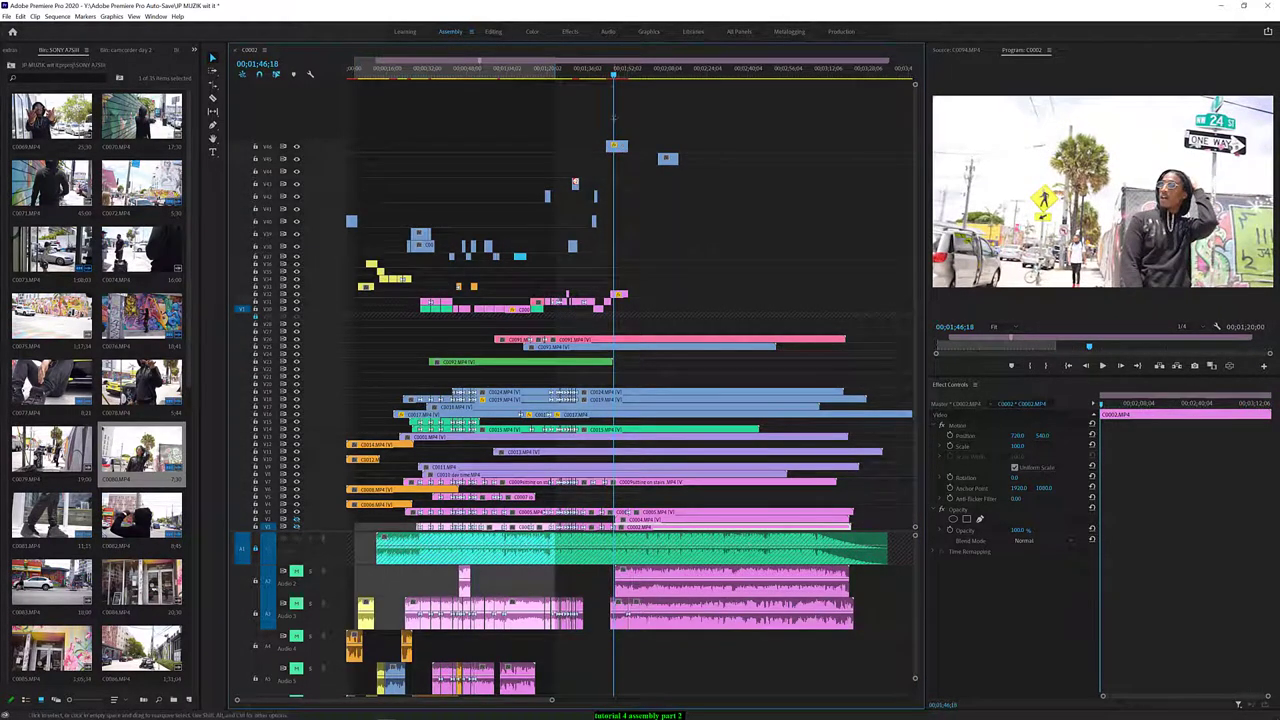
drag(615, 80, 613, 80)
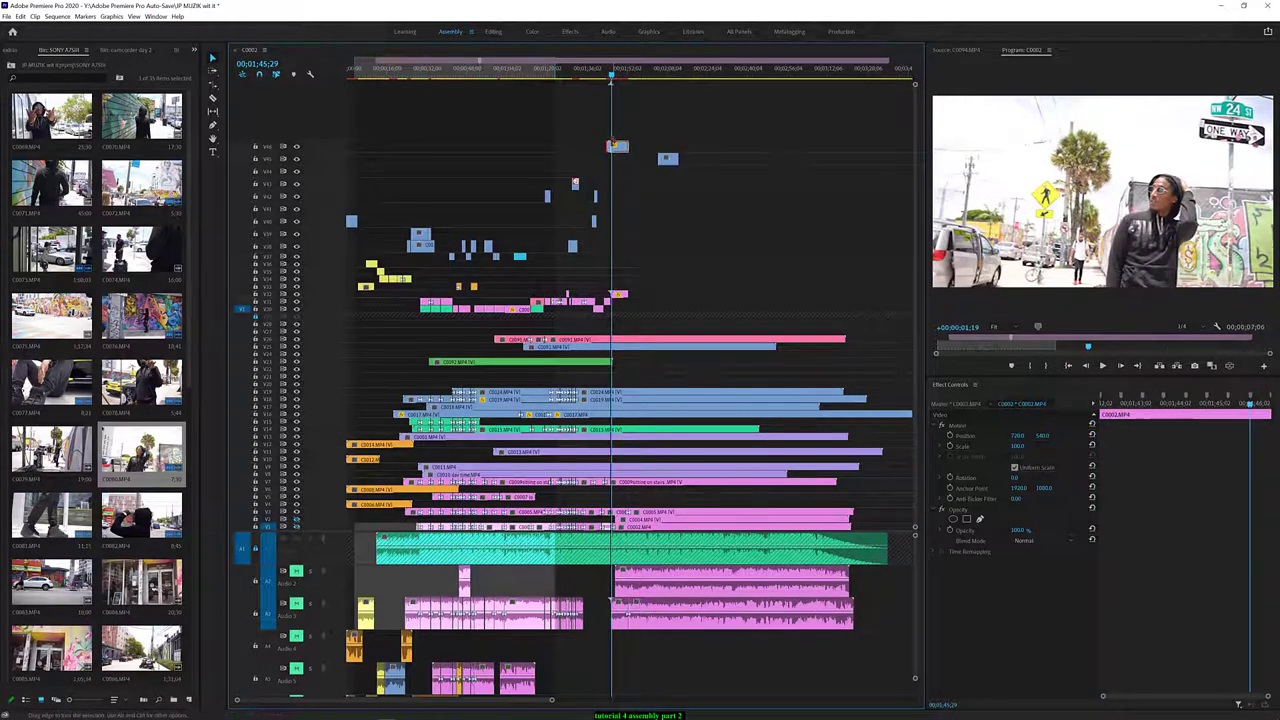
drag(619, 147, 610, 147)
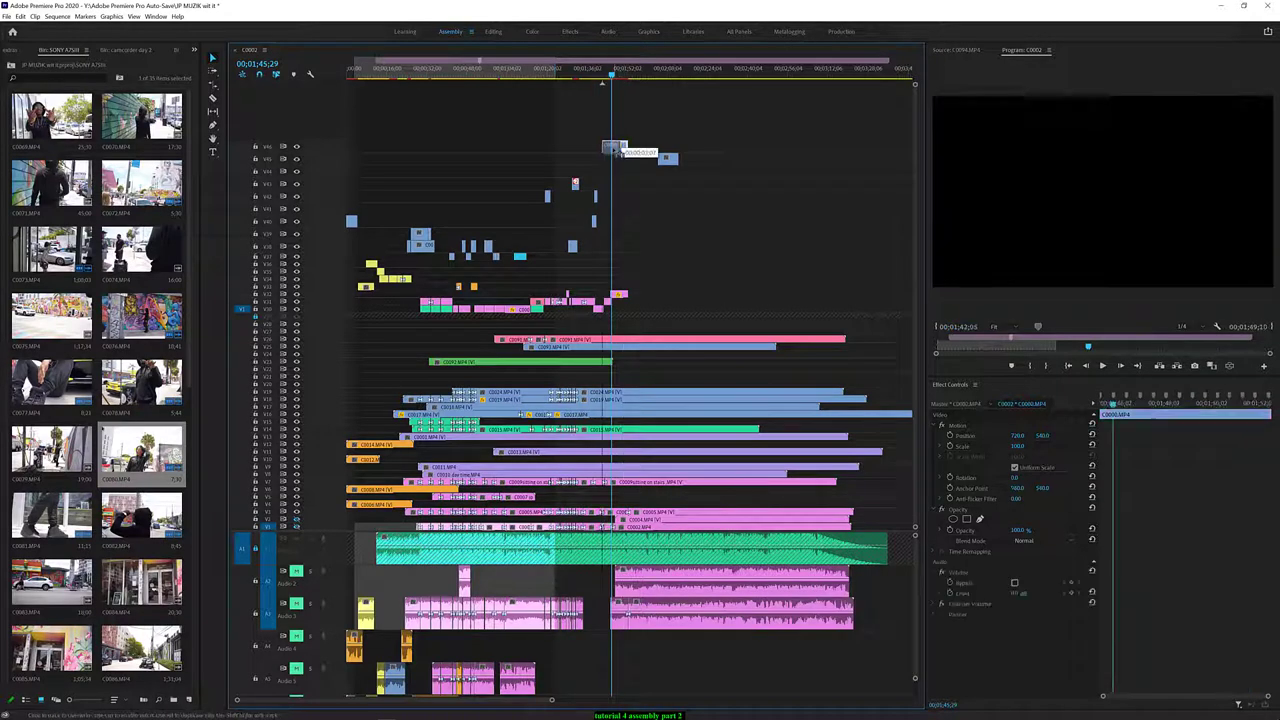
click(599, 76)
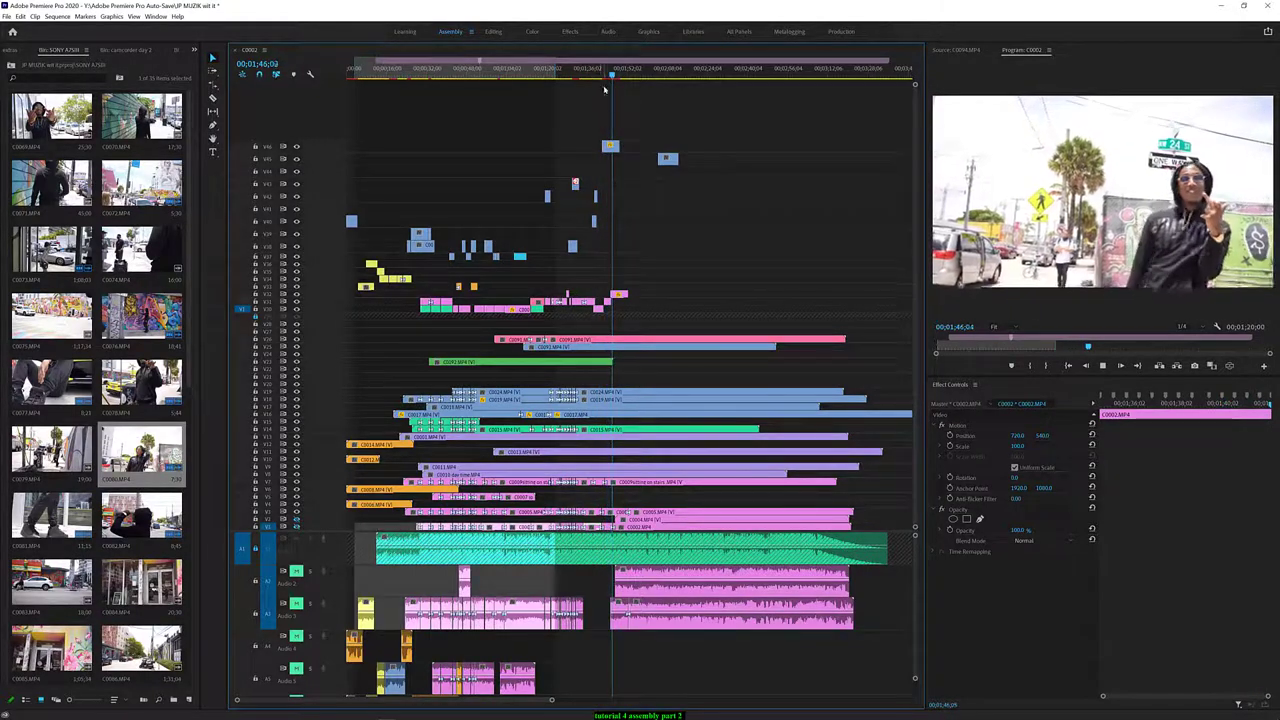
Trim the V46 clip to a 00;00;03;07 duration and play it back
key(space)
drag(617, 141, 611, 145)
key(space)
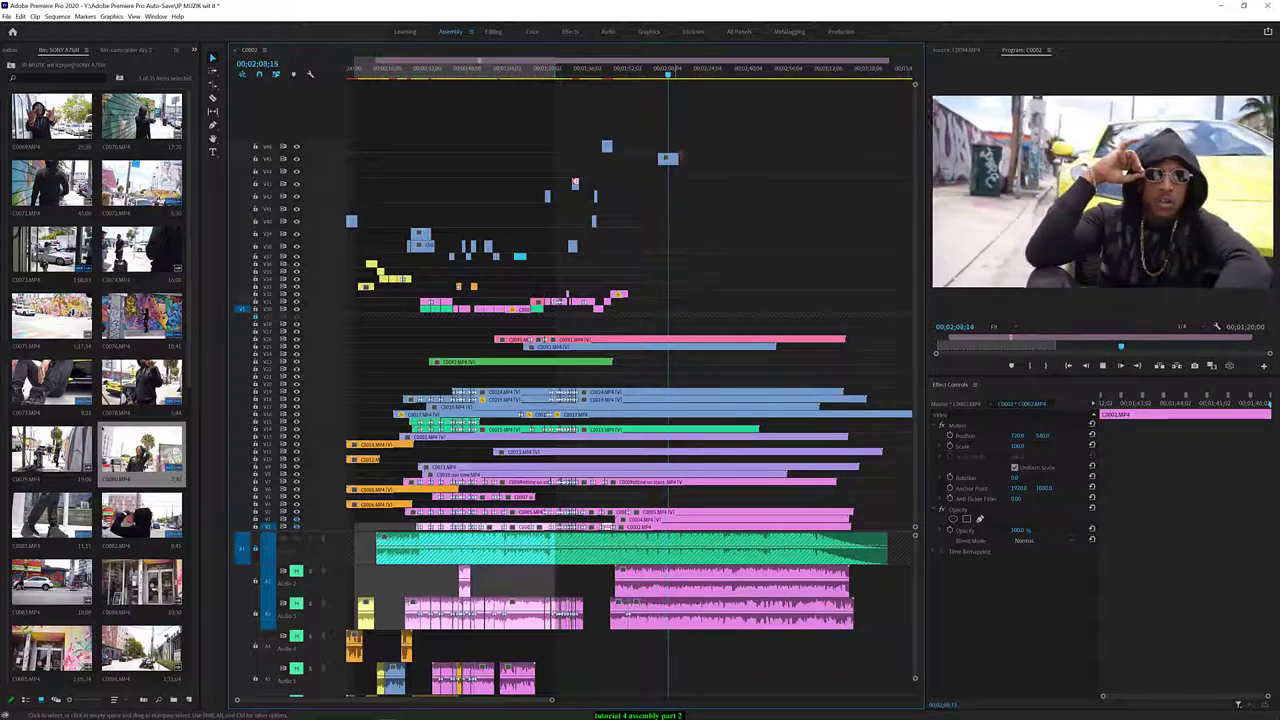
key(space)
Shift the C0077 clip on V45 slightly earlier and replay the section
drag(671, 159, 642, 118)
click(643, 75)
key(space)
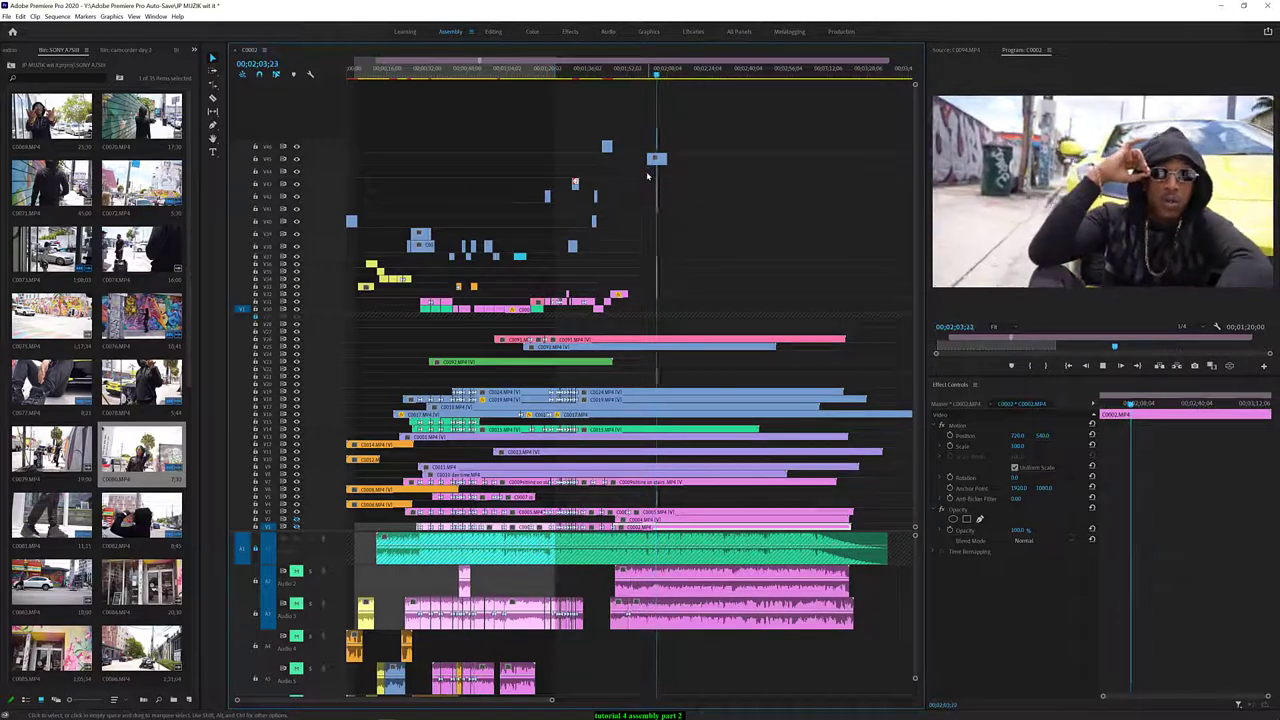
key(space)
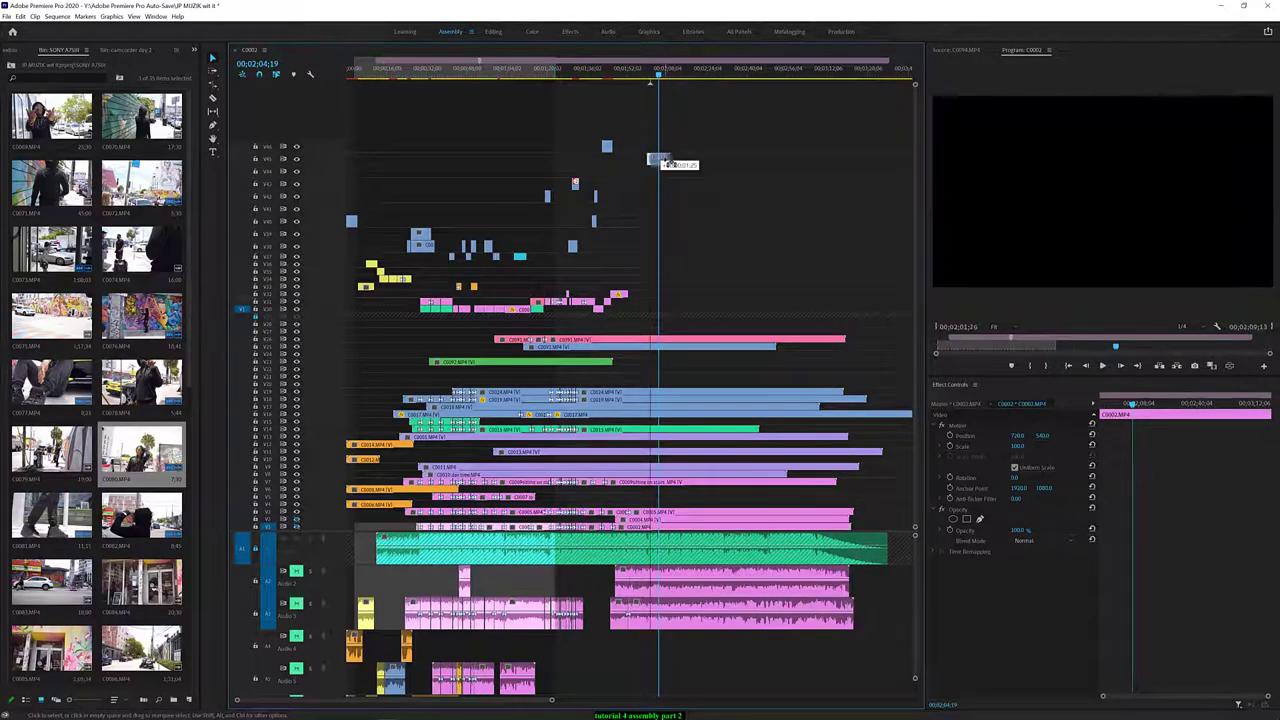
drag(660, 160, 665, 160)
click(647, 75)
key(space)
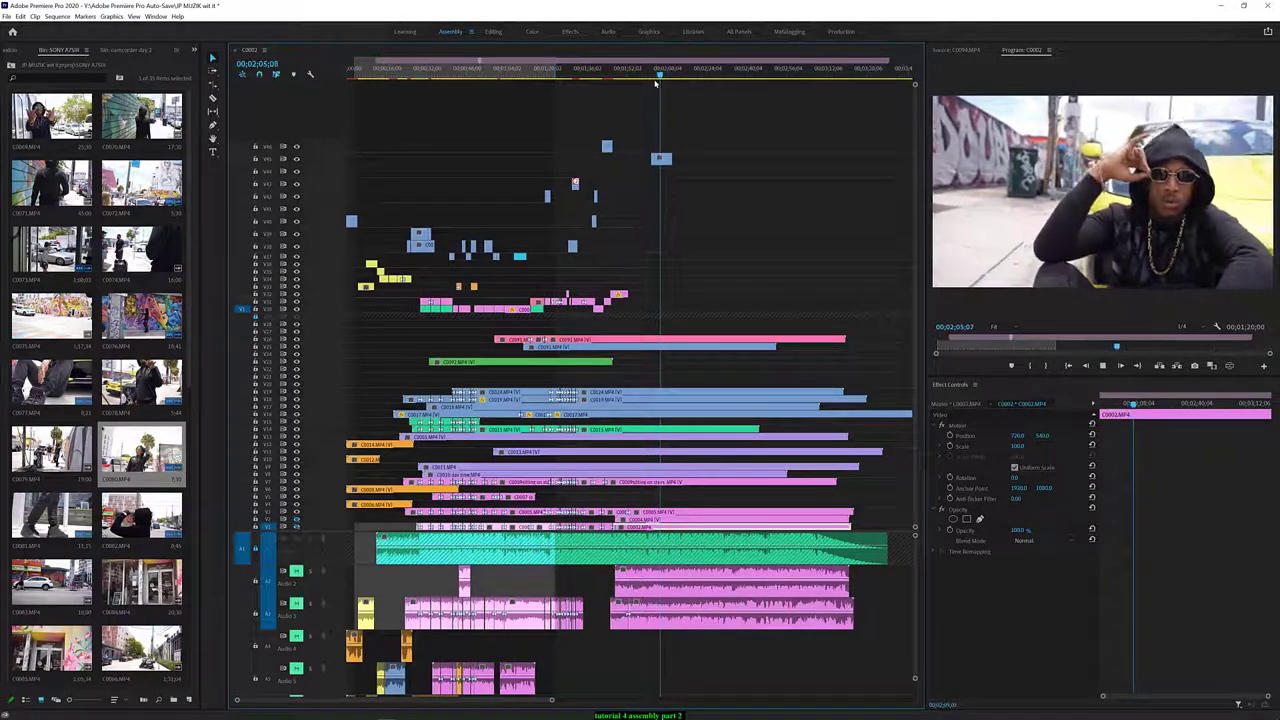
Zoom in and move the C0077 clip slightly earlier, near 2:02
key(equal)
key(equal)
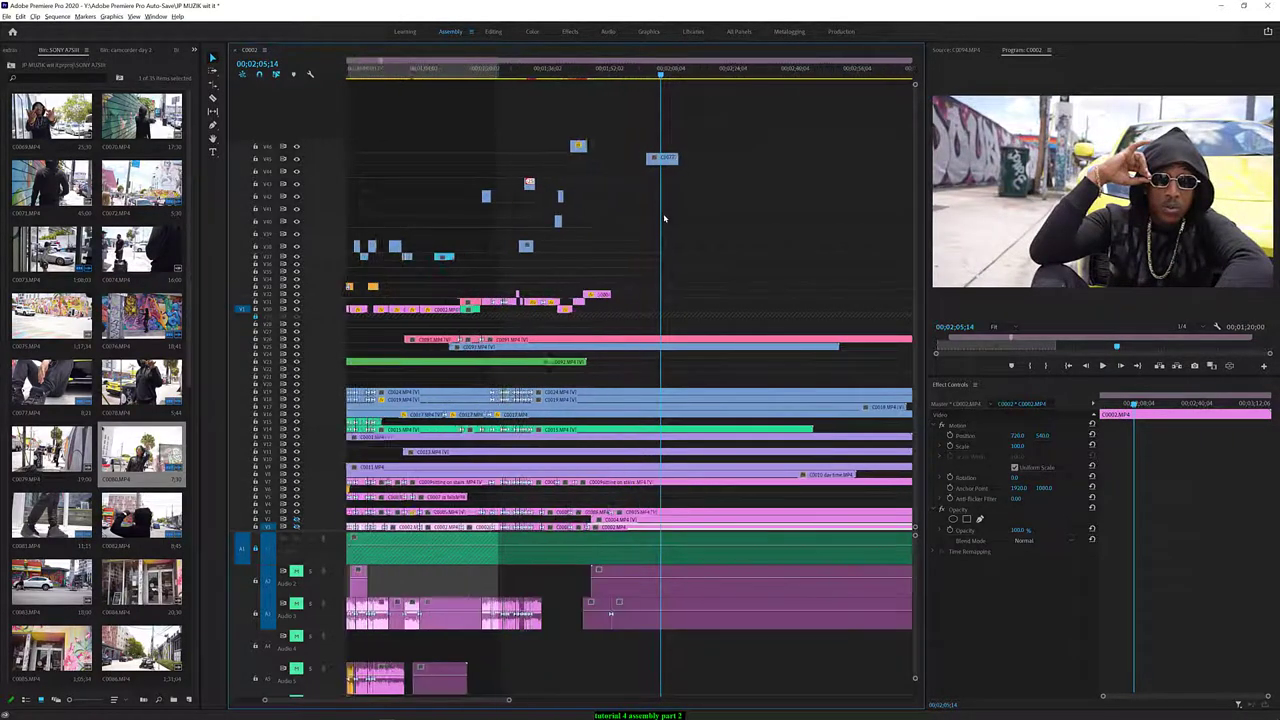
key(equal)
key(equal)
click(660, 158)
drag(660, 158, 651, 158)
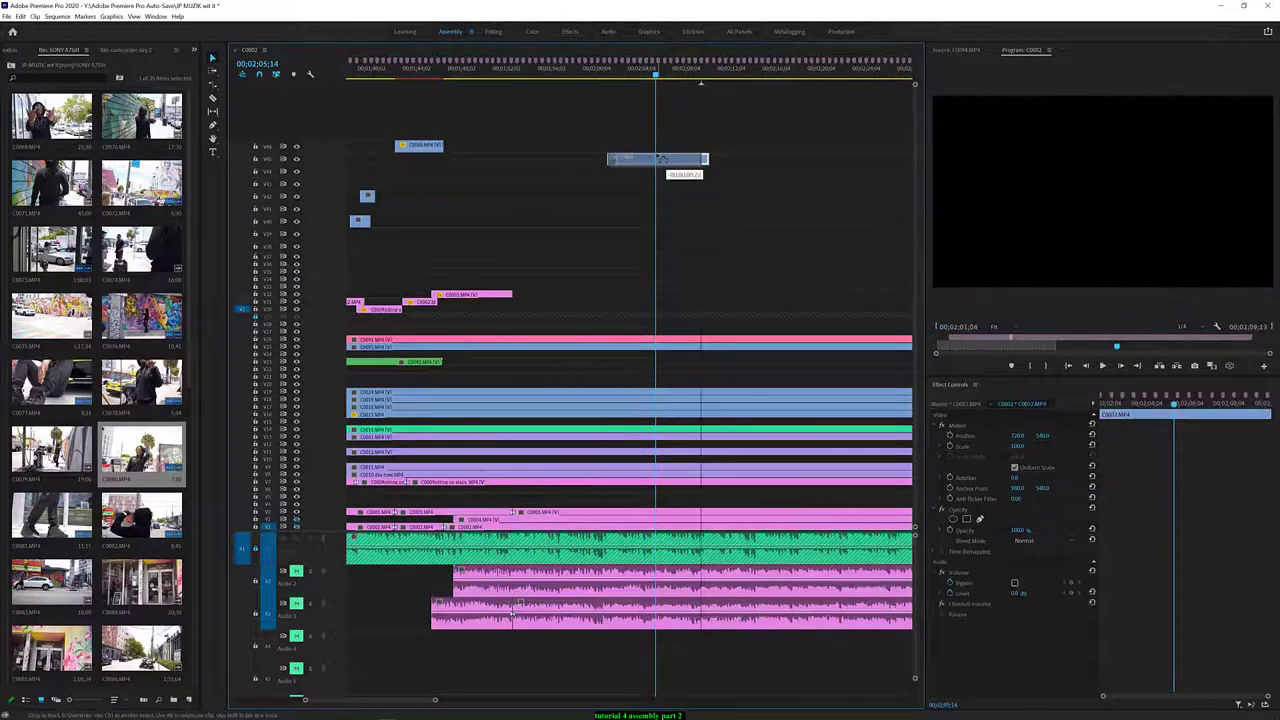
click(620, 75)
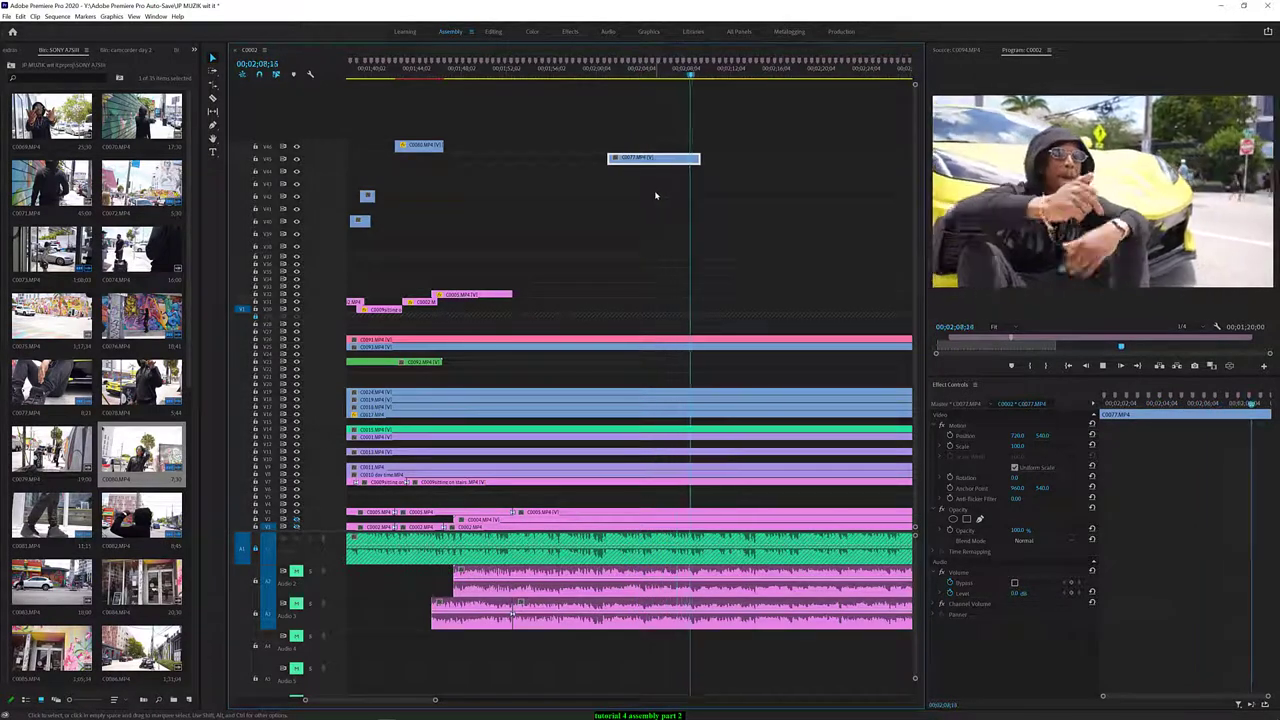
Zoom out to the full sequence and put the playhead at 00;00;42;17
key(space)
key(space)
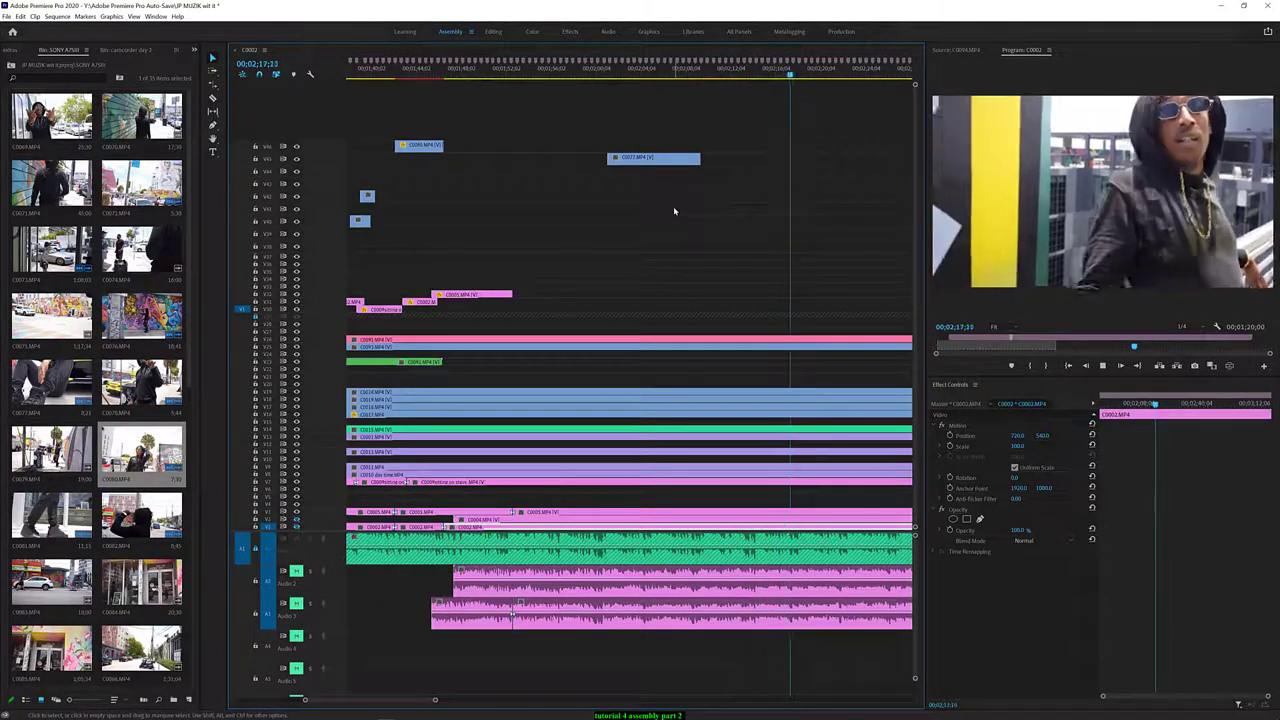
key(space)
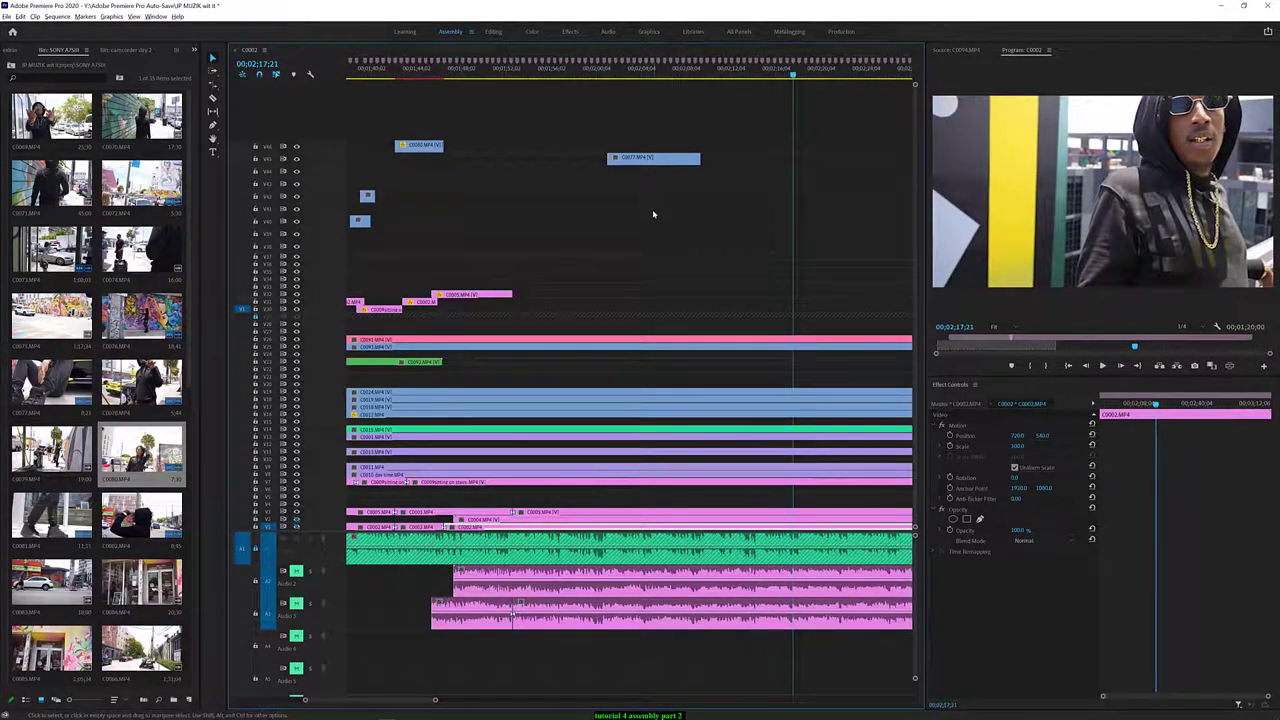
key(minus)
key(minus)
key(minus)
key(minus)
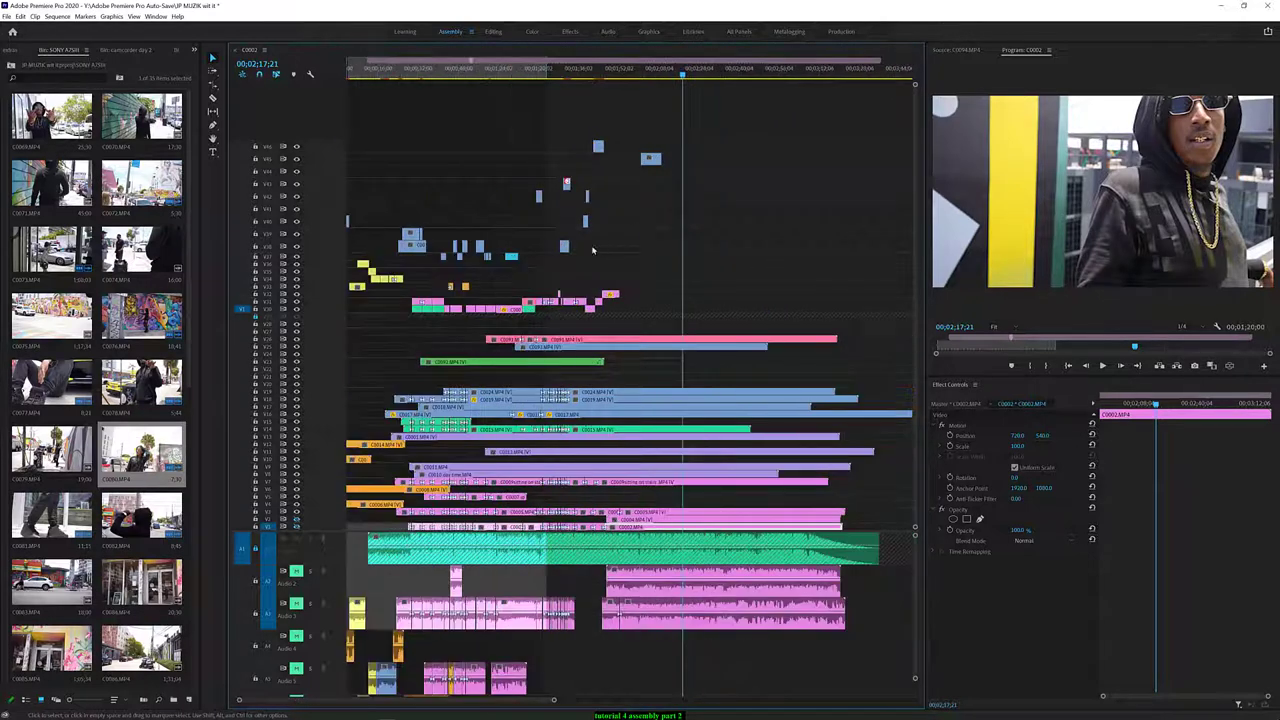
click(446, 76)
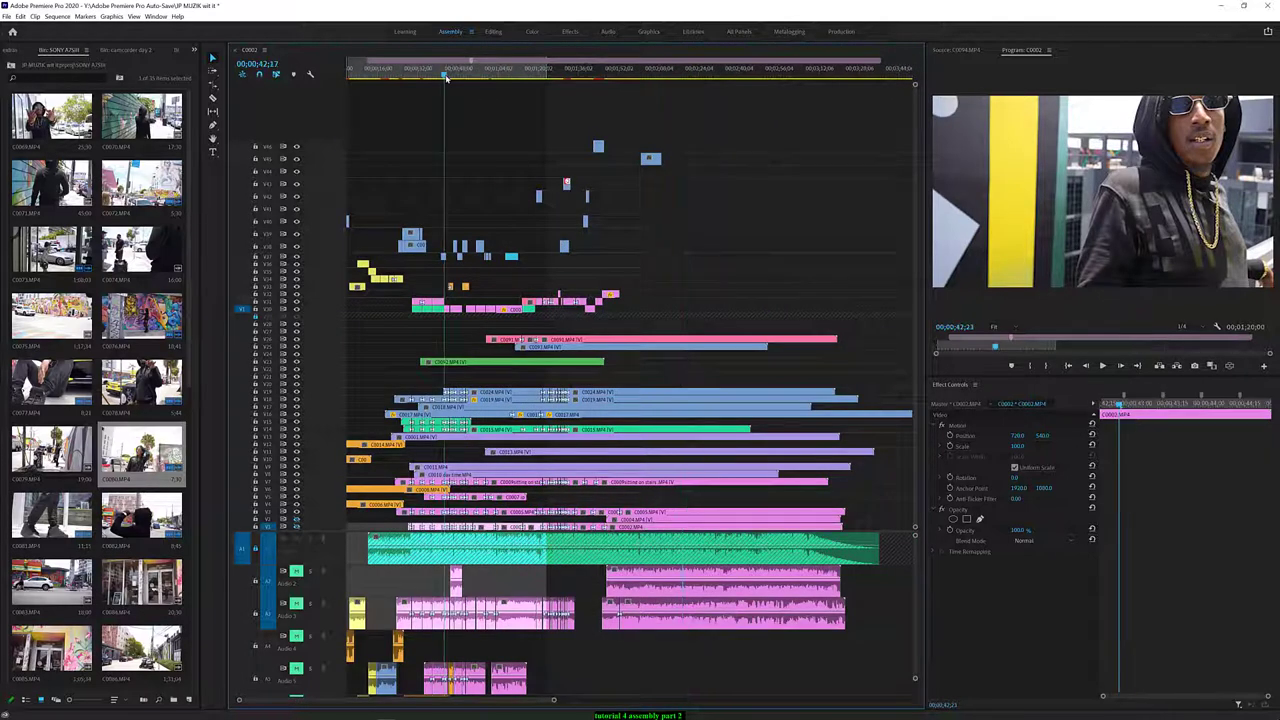
key(space)
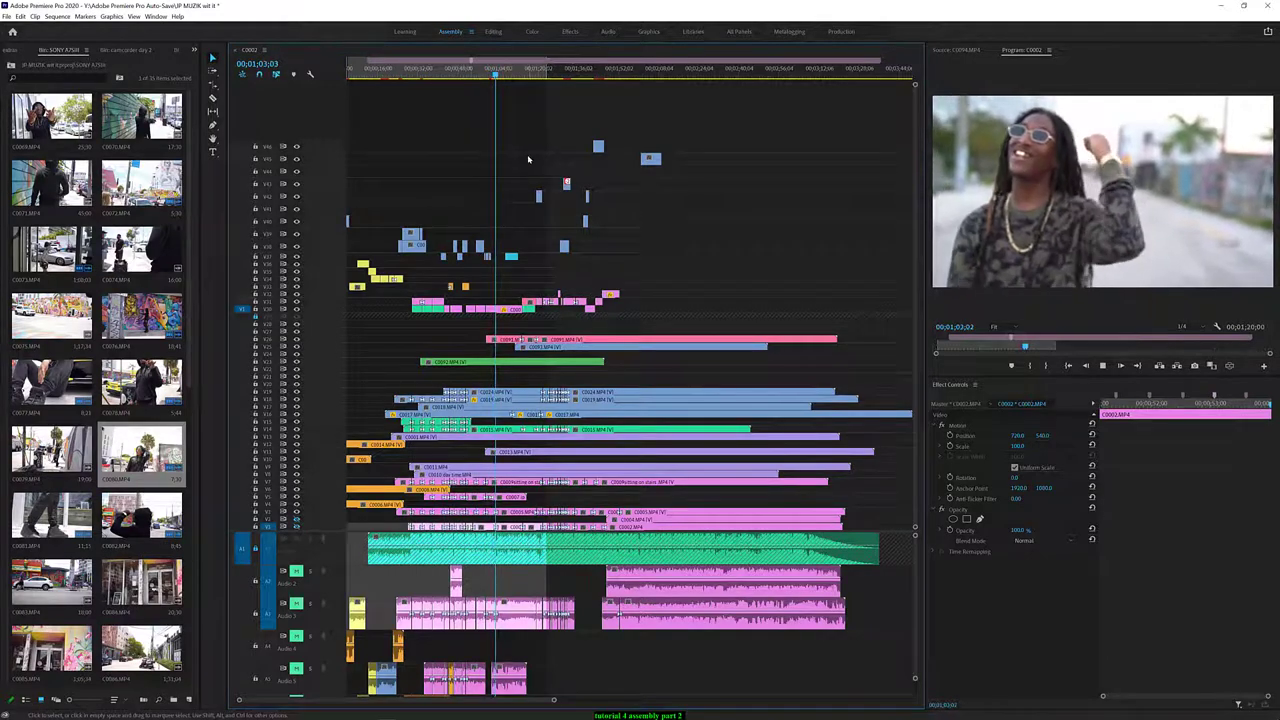
key(space)
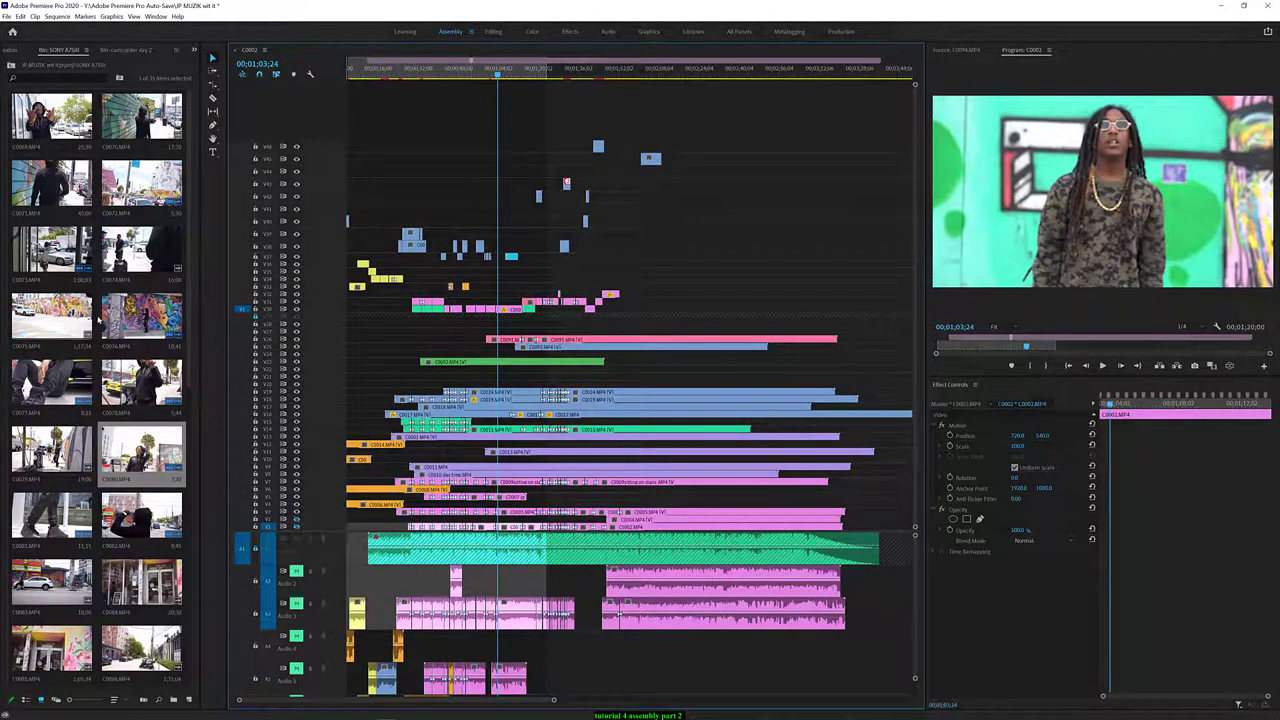
Add C0096.MP4 from the Project bin onto the empty top video track near one minute
scroll(97, 400, down, 2)
scroll(97, 400, down, 2)
scroll(97, 400, down, 2)
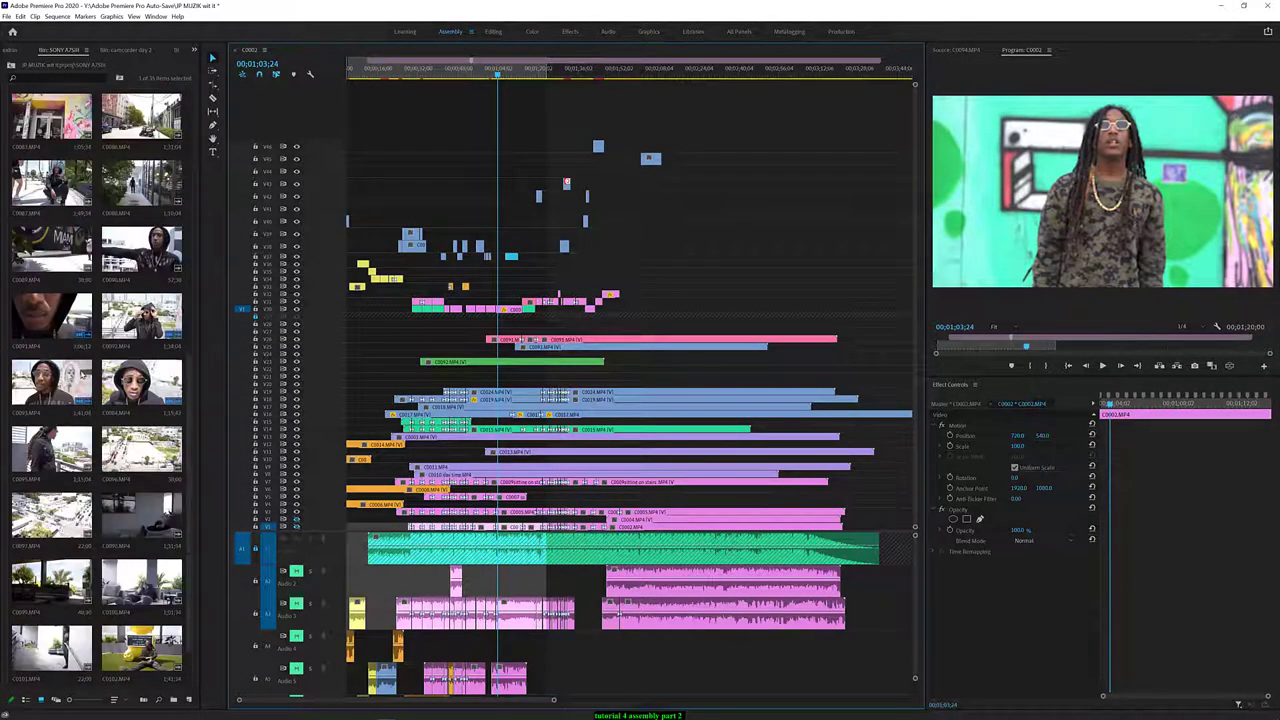
scroll(97, 400, down, 1)
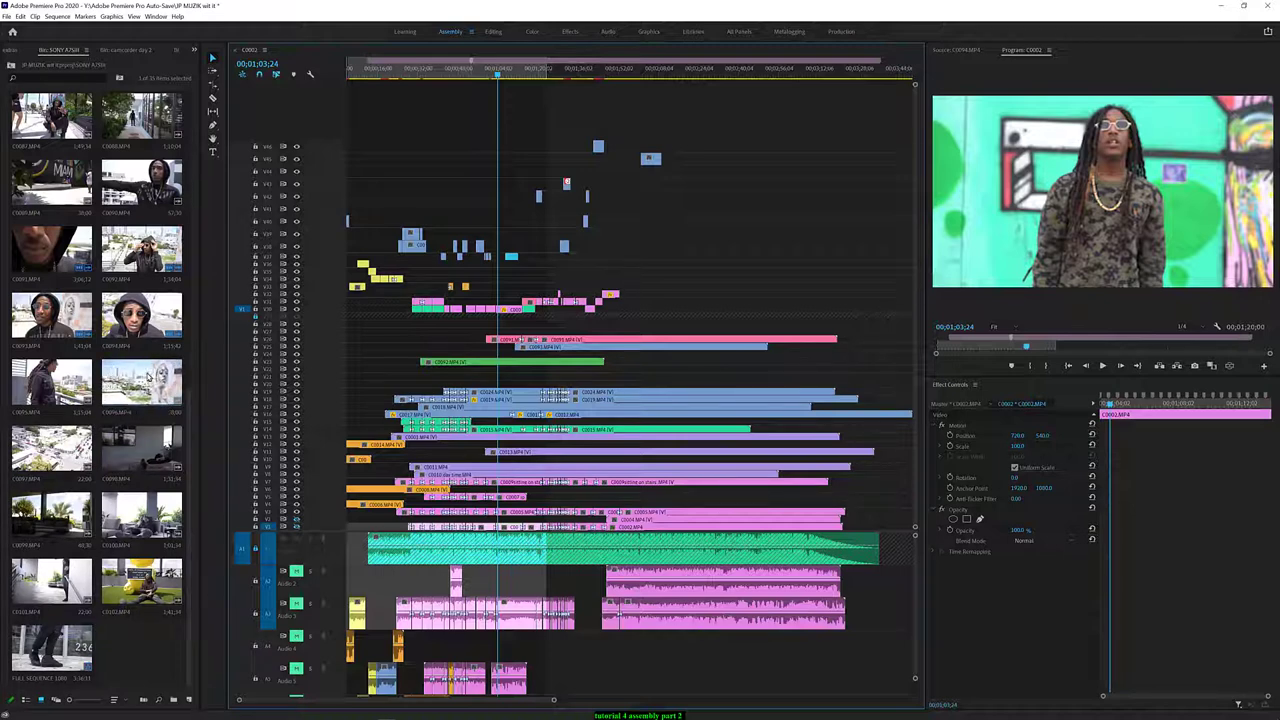
click(143, 377)
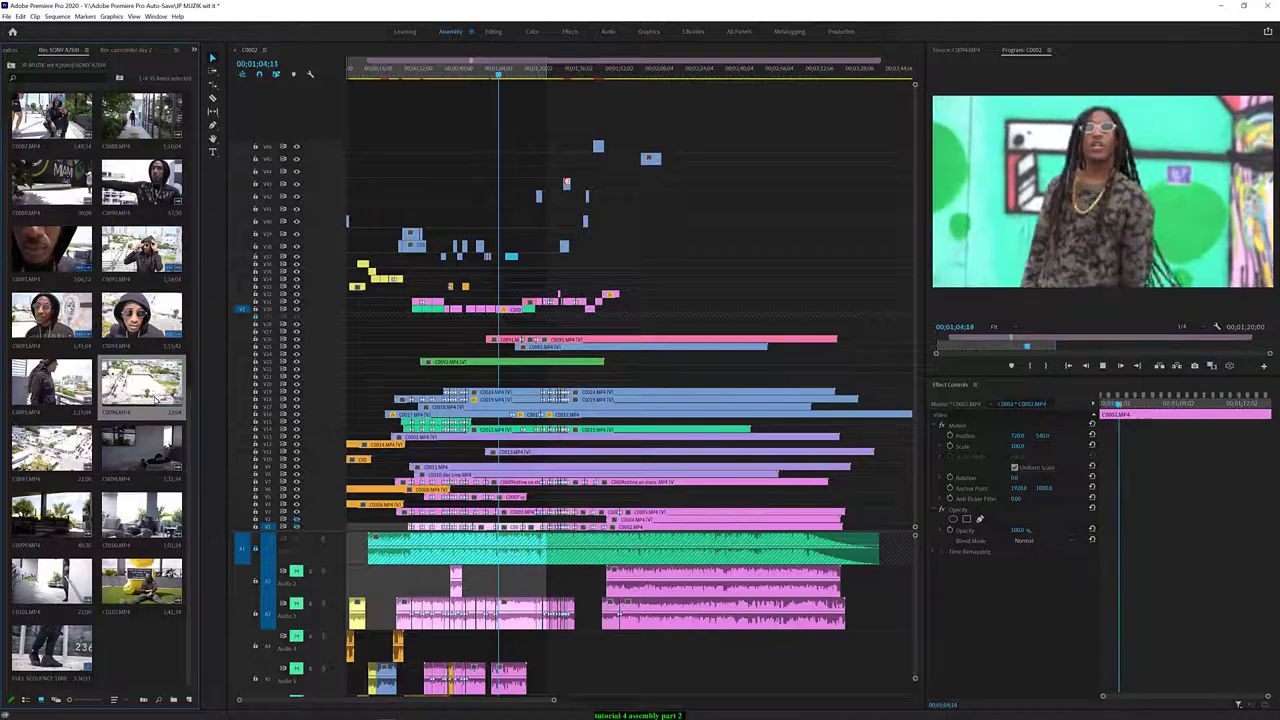
key(space)
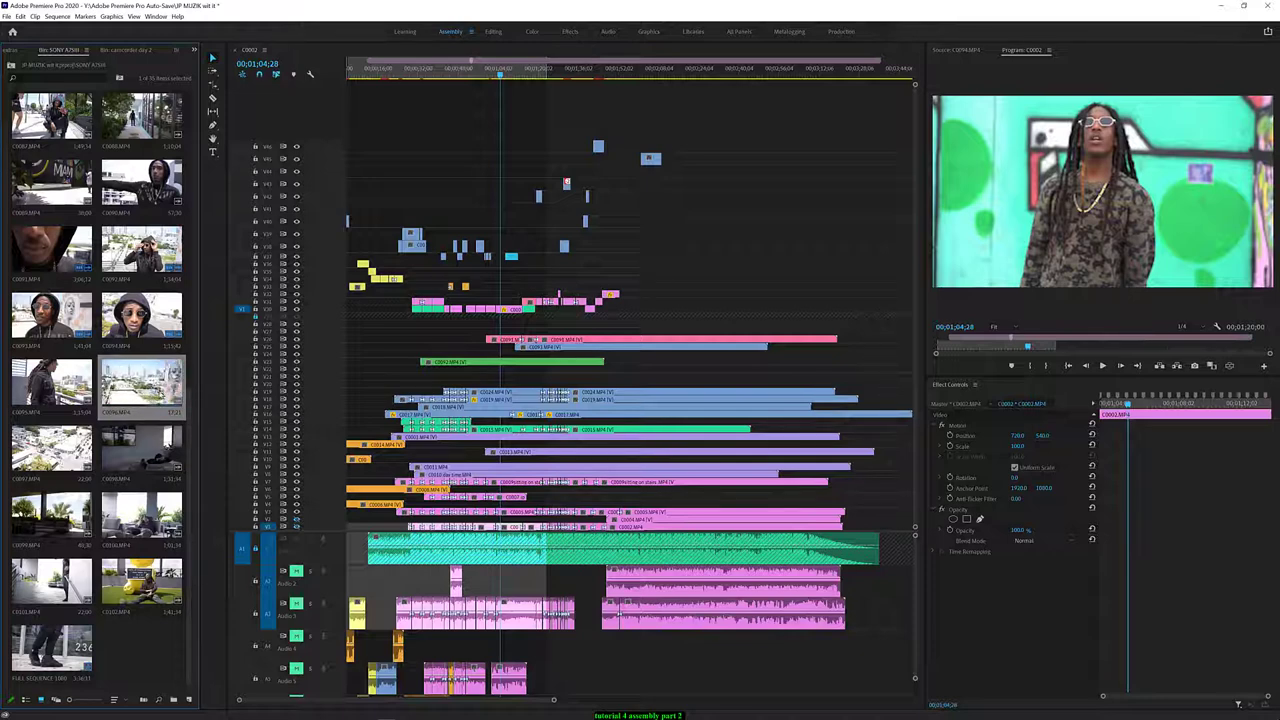
drag(160, 380, 476, 112)
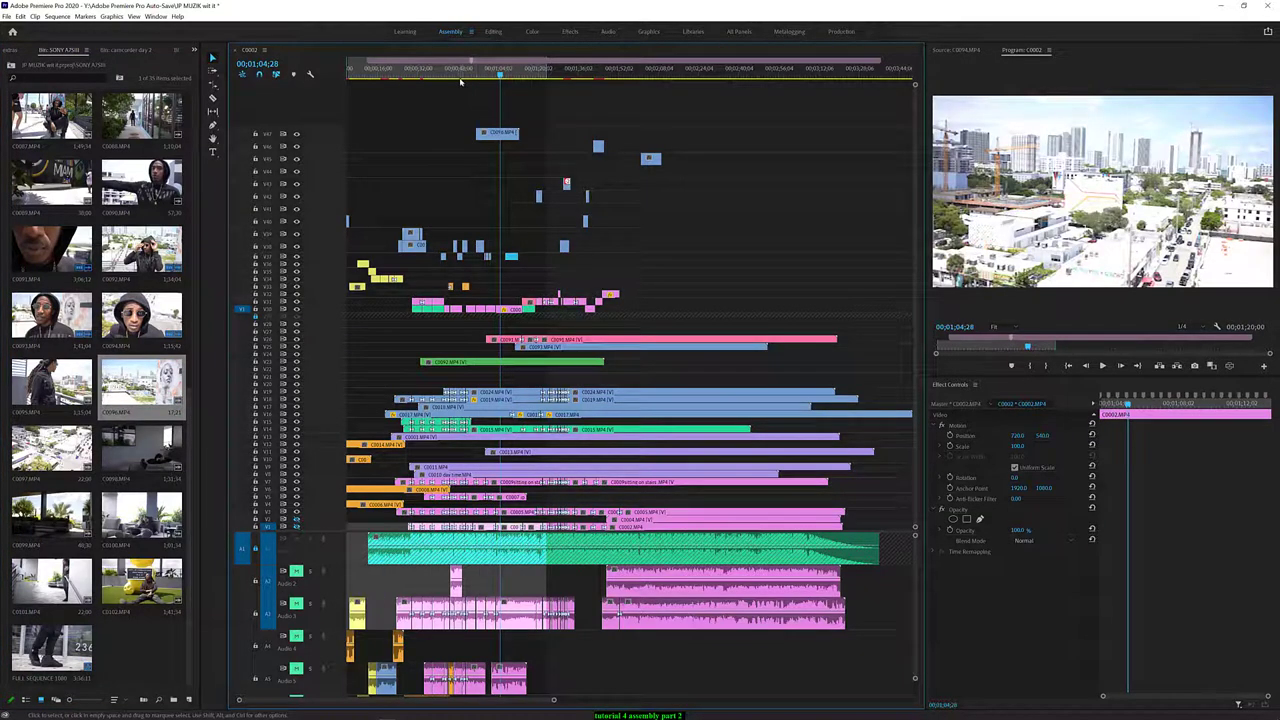
click(460, 76)
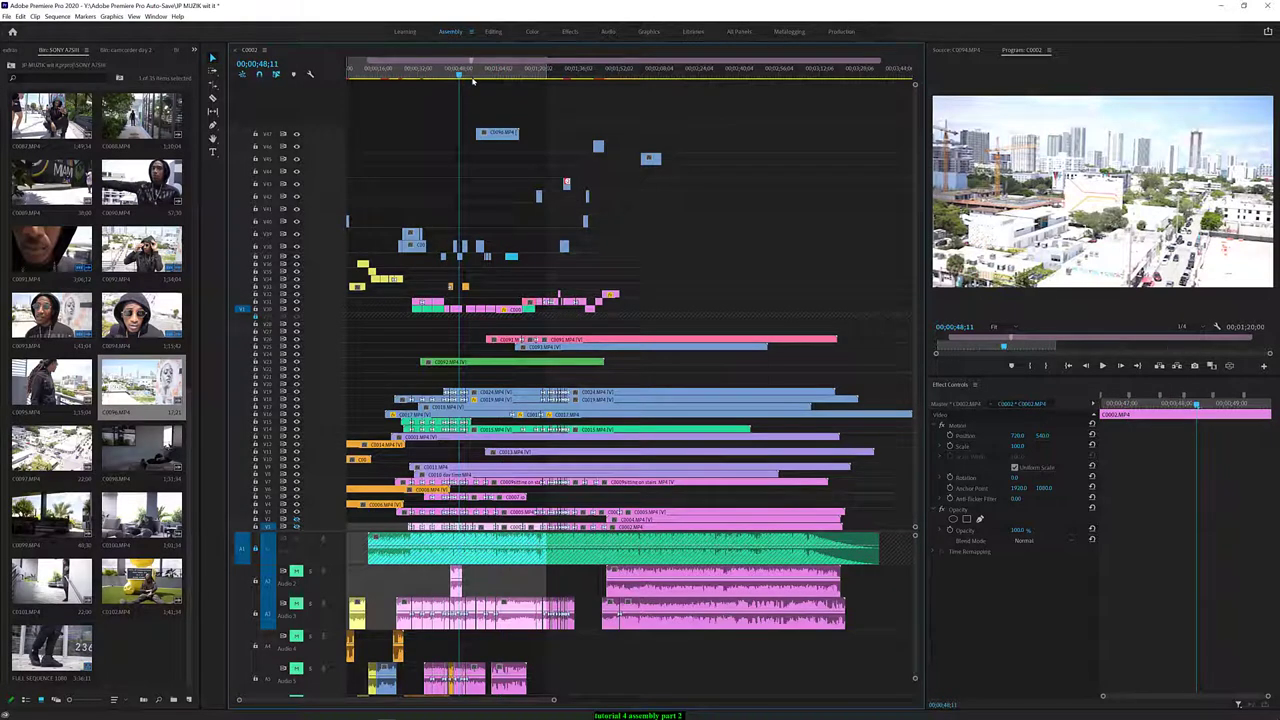
Review the C0096 clip, then trim its out point about 10 seconds shorter
key(space)
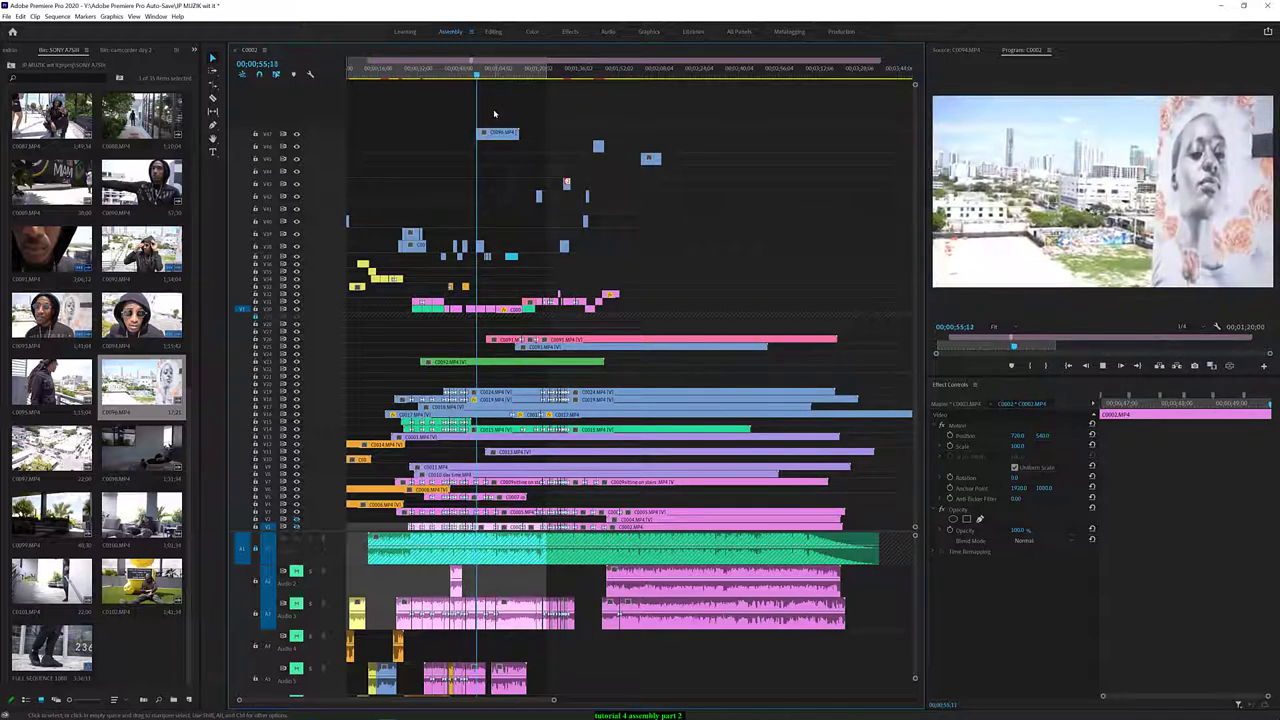
key(space)
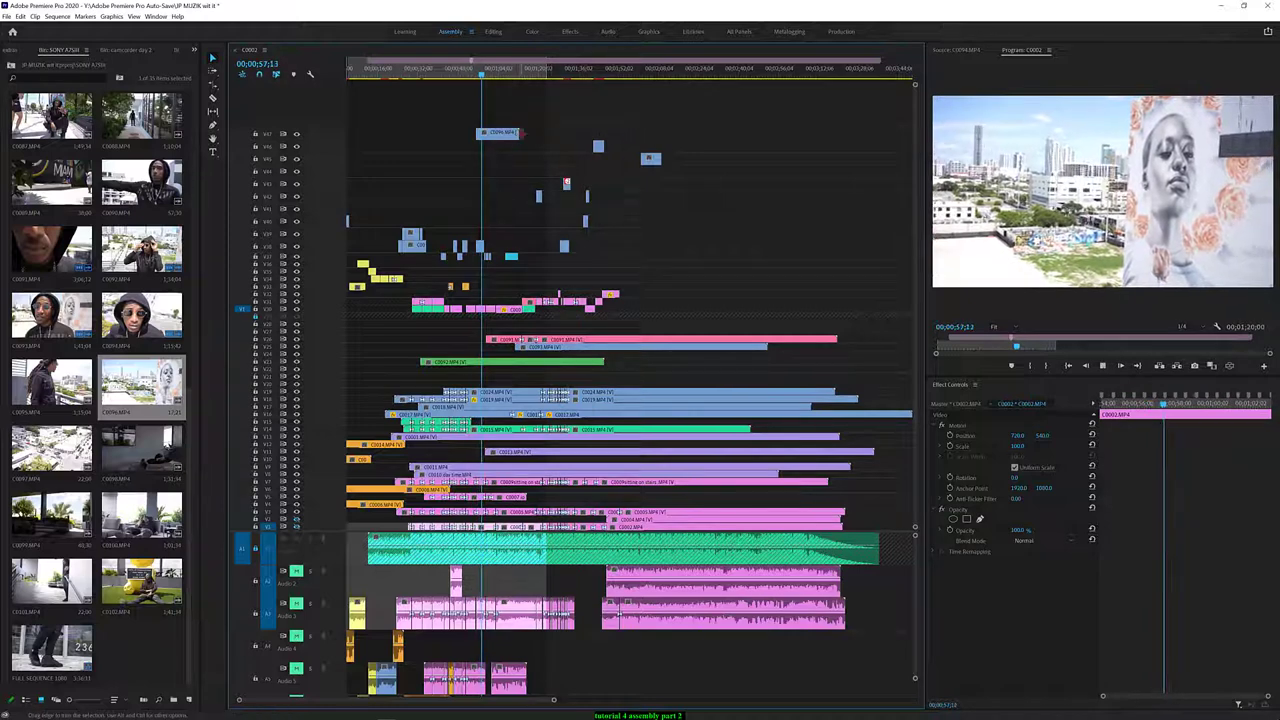
key(space)
key(space)
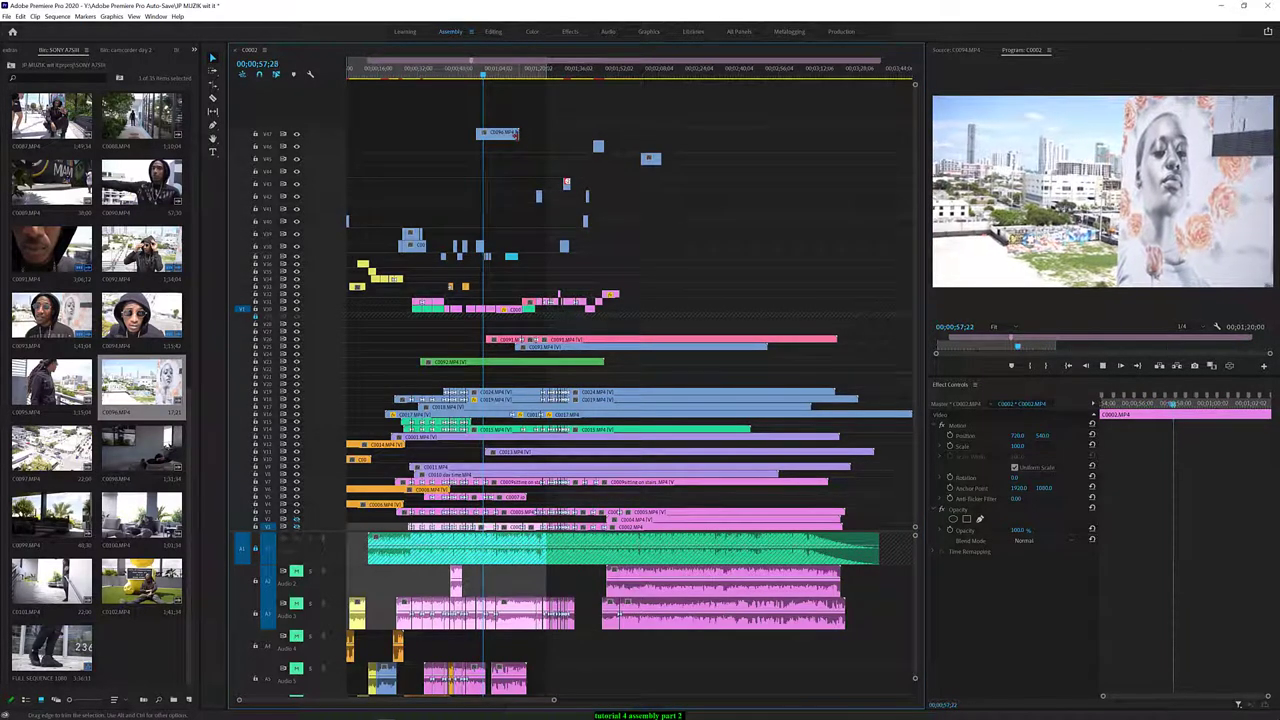
key(space)
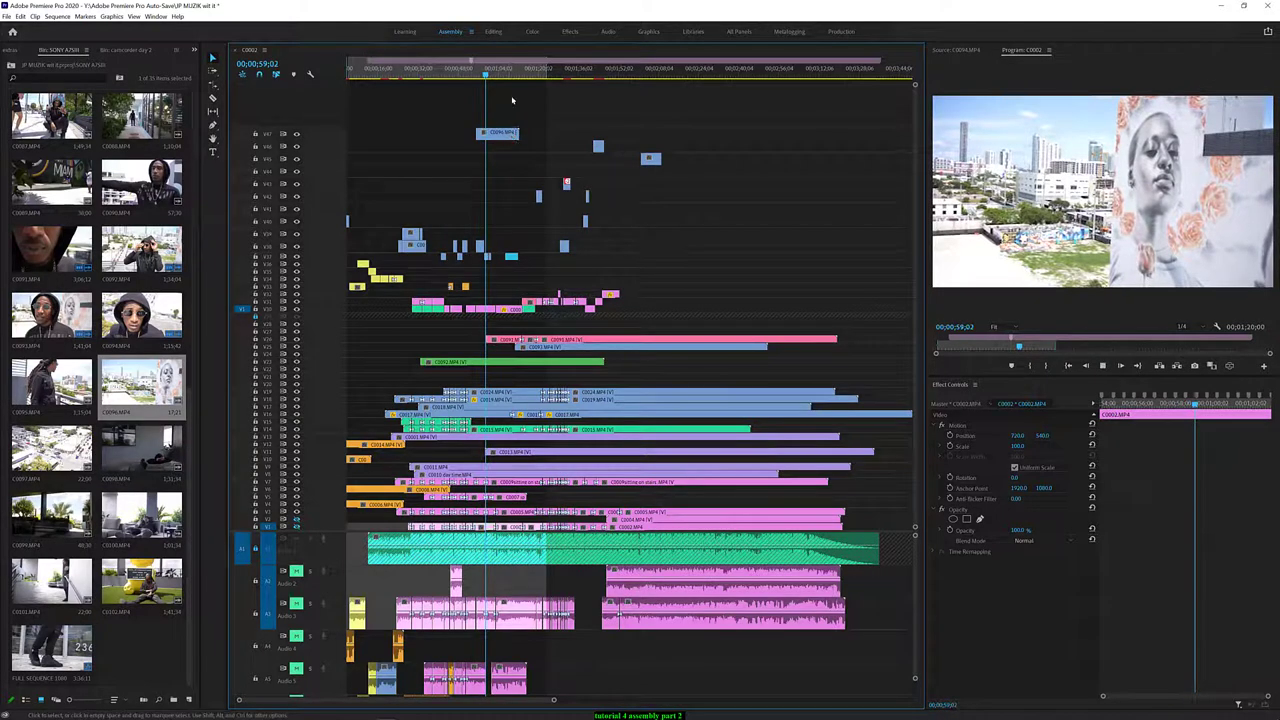
click(499, 74)
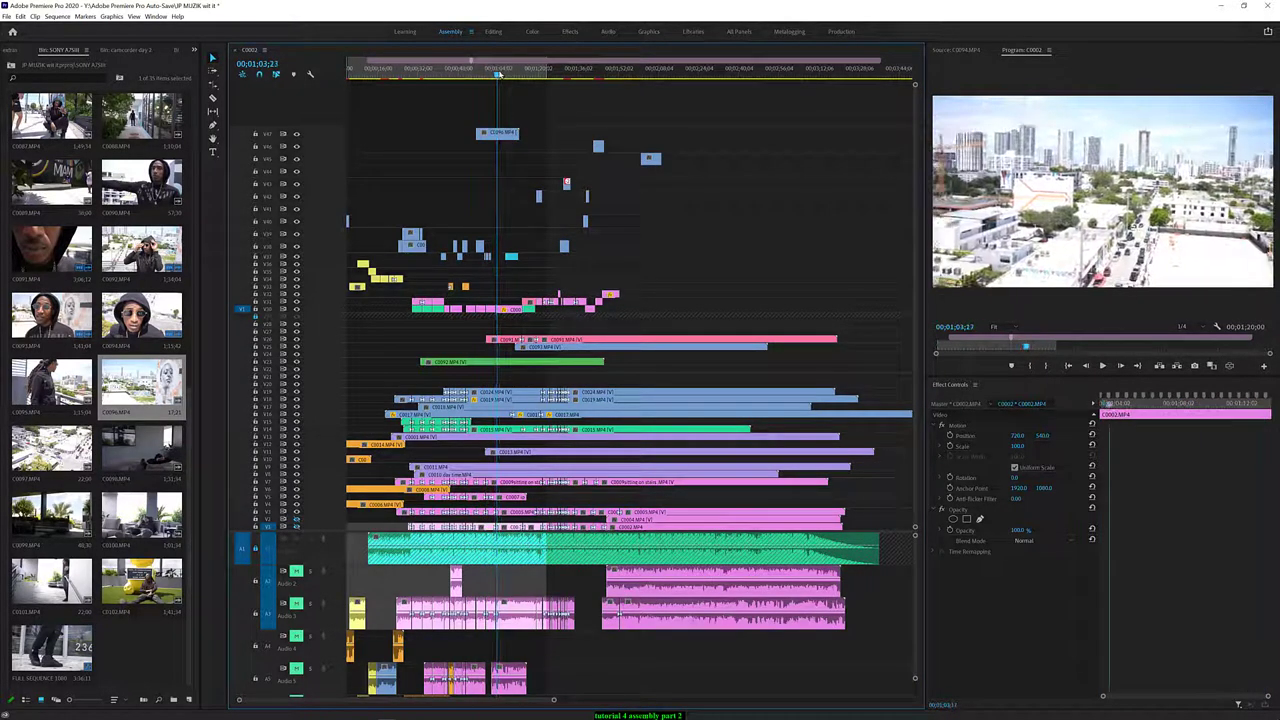
drag(499, 74, 490, 77)
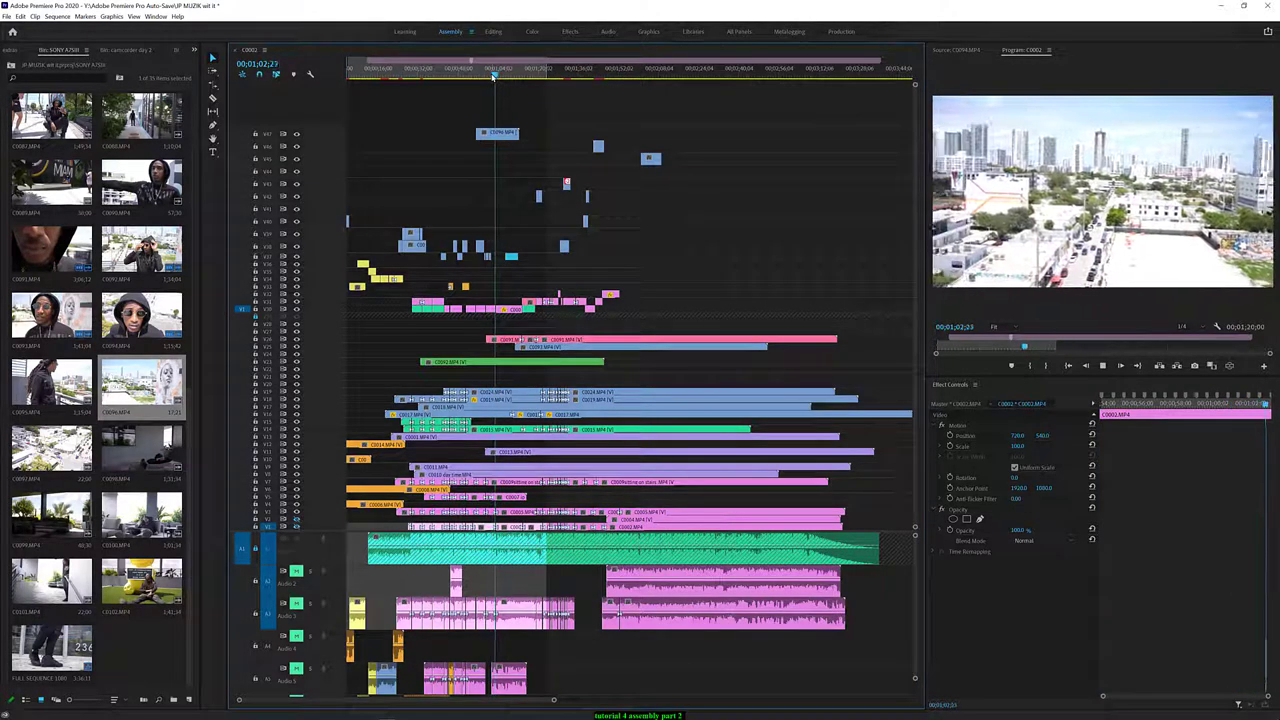
key(space)
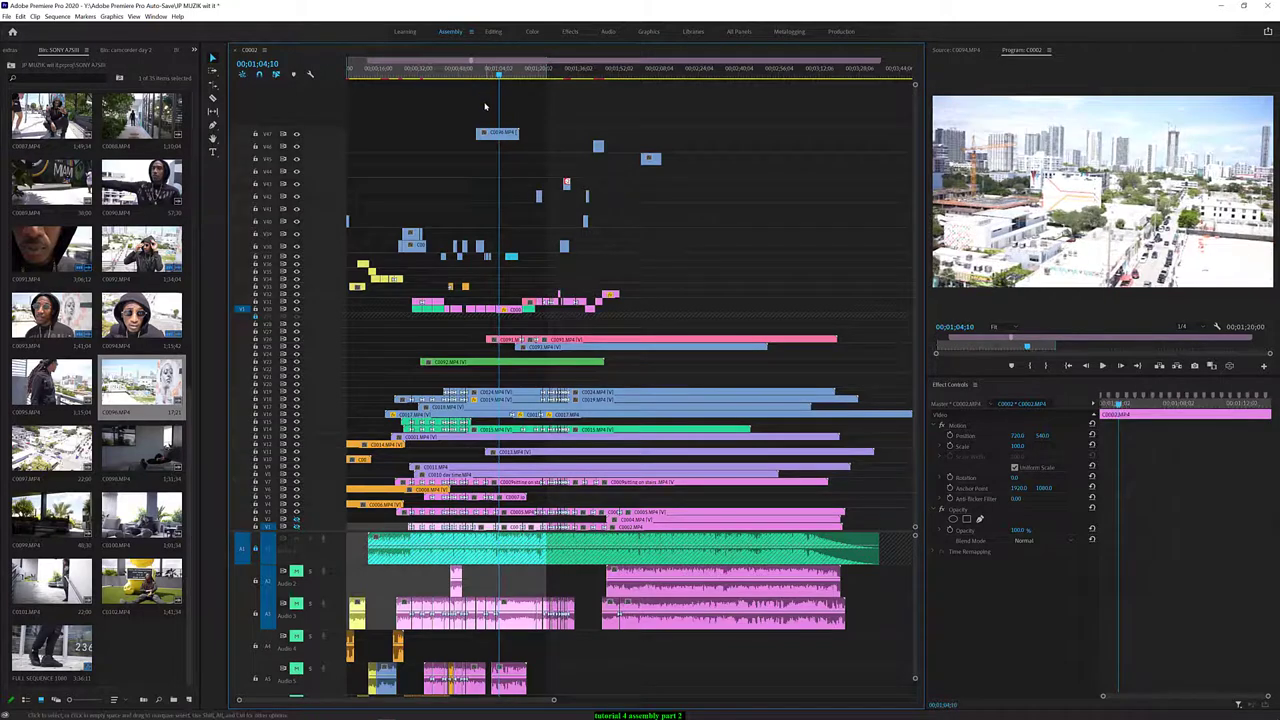
drag(503, 133, 485, 133)
key(space)
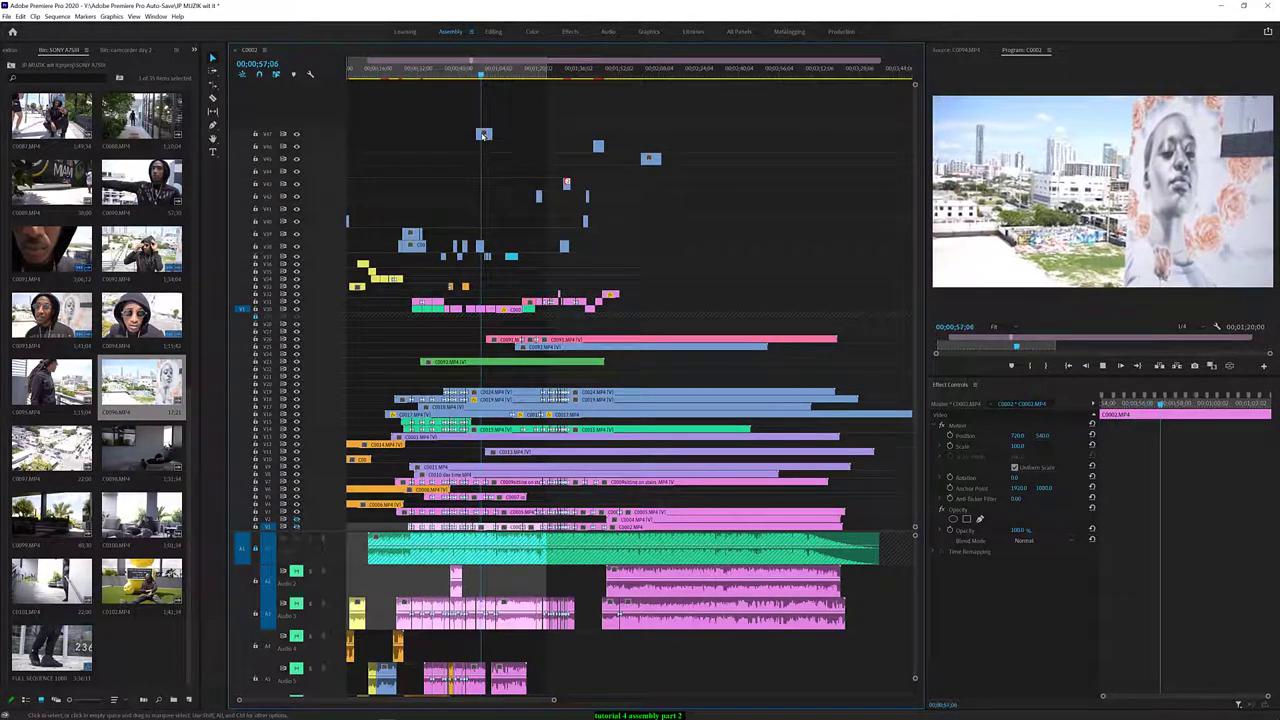
Trim the C0096 clip a few frames shorter and give it Optical Flow interpolation
key(space)
drag(484, 133, 480, 135)
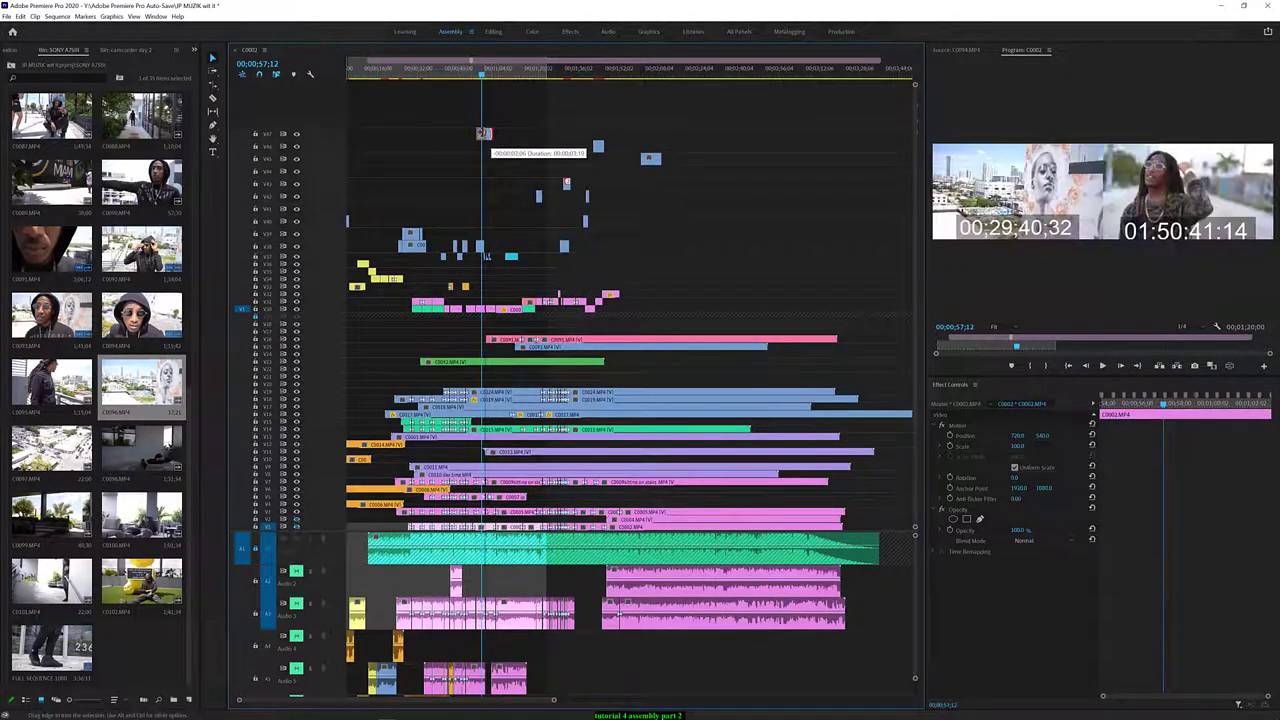
click(480, 134)
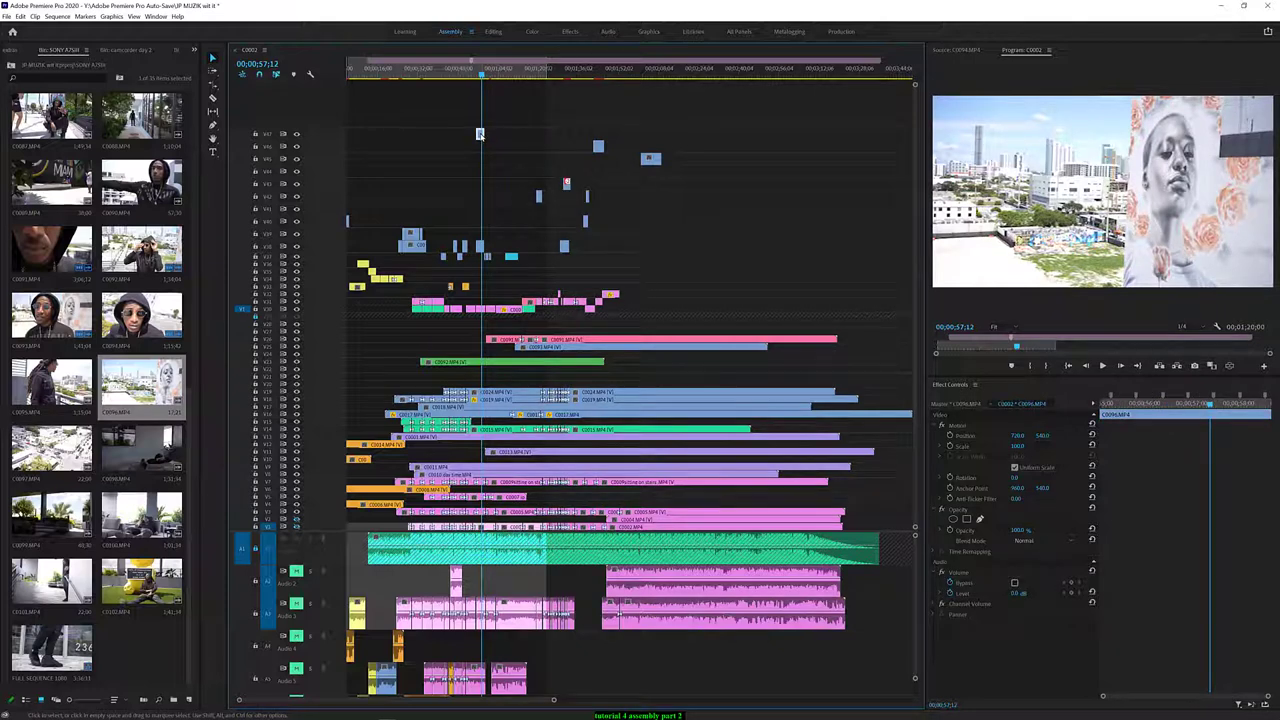
key(ctrl+r)
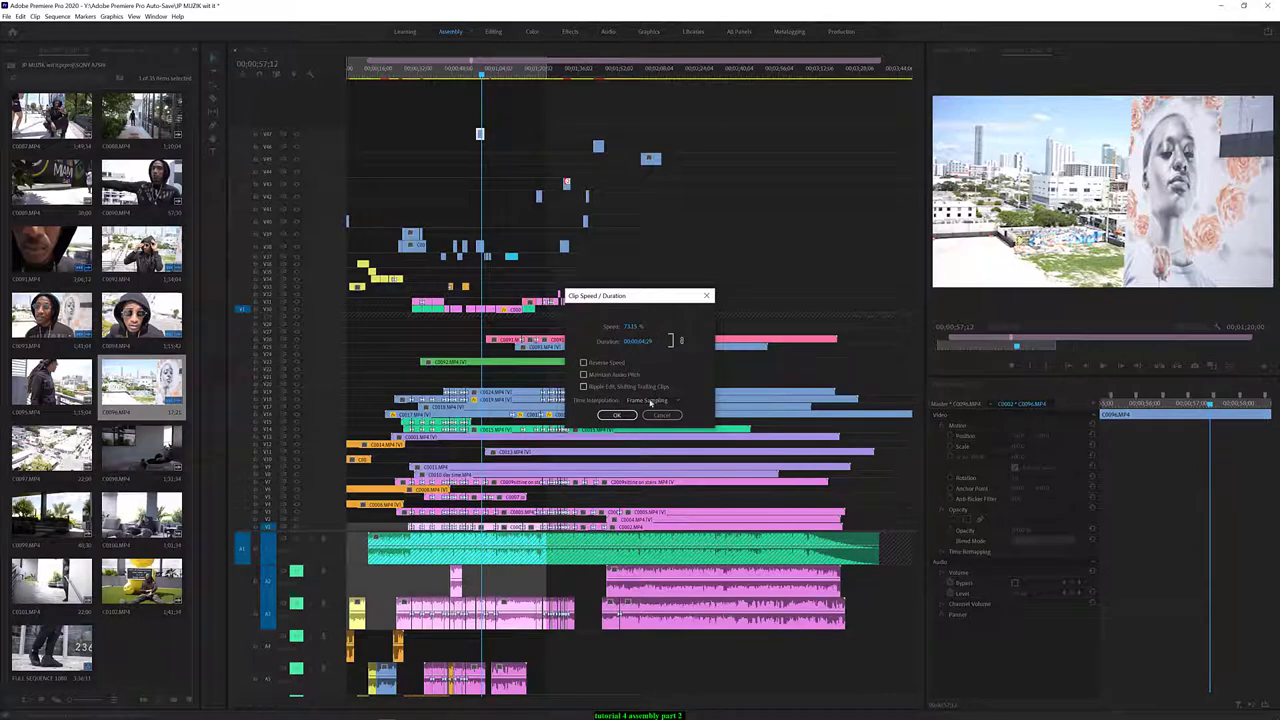
click(649, 401)
click(646, 438)
click(632, 414)
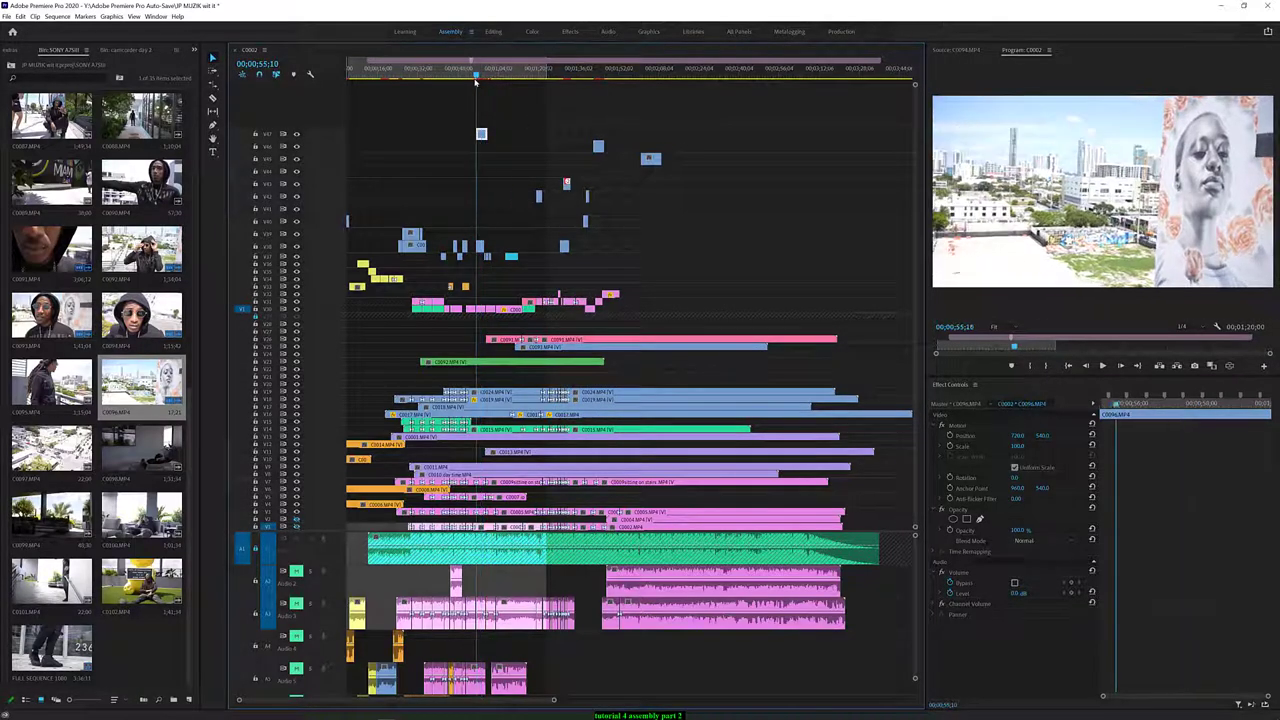
Play back the optical-flow clip, stopping at 57;12
key(space)
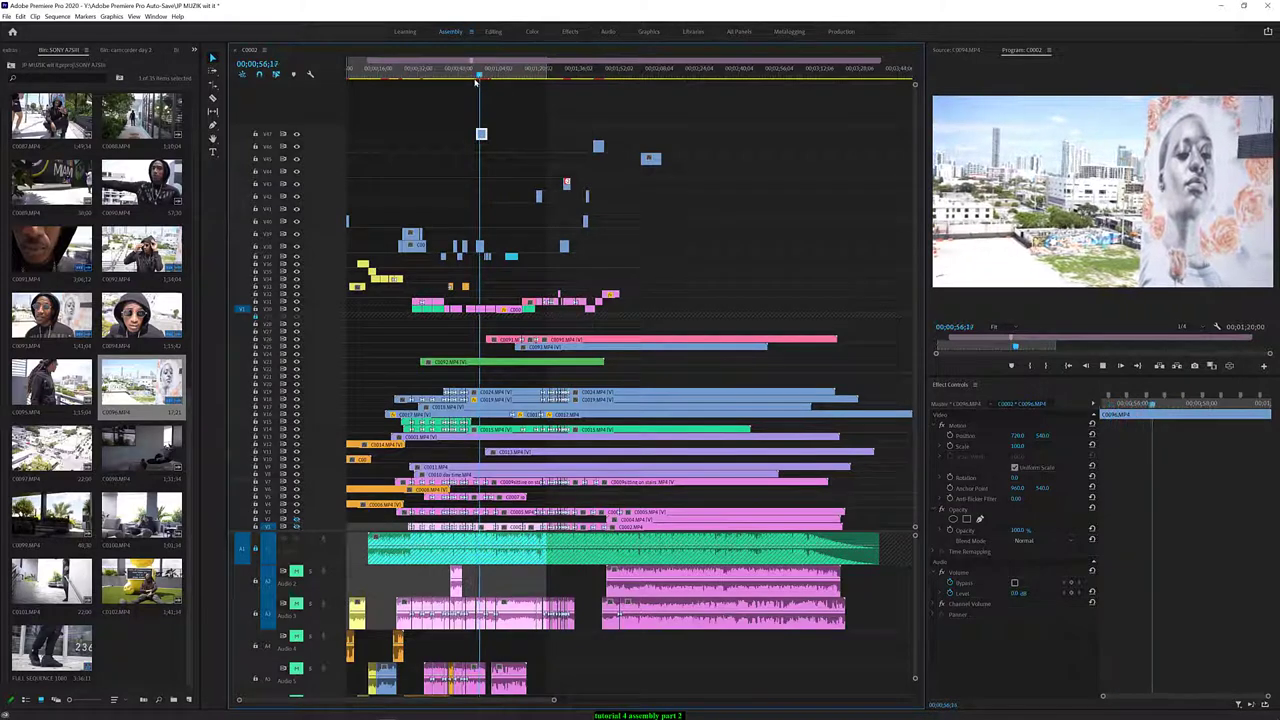
key(space)
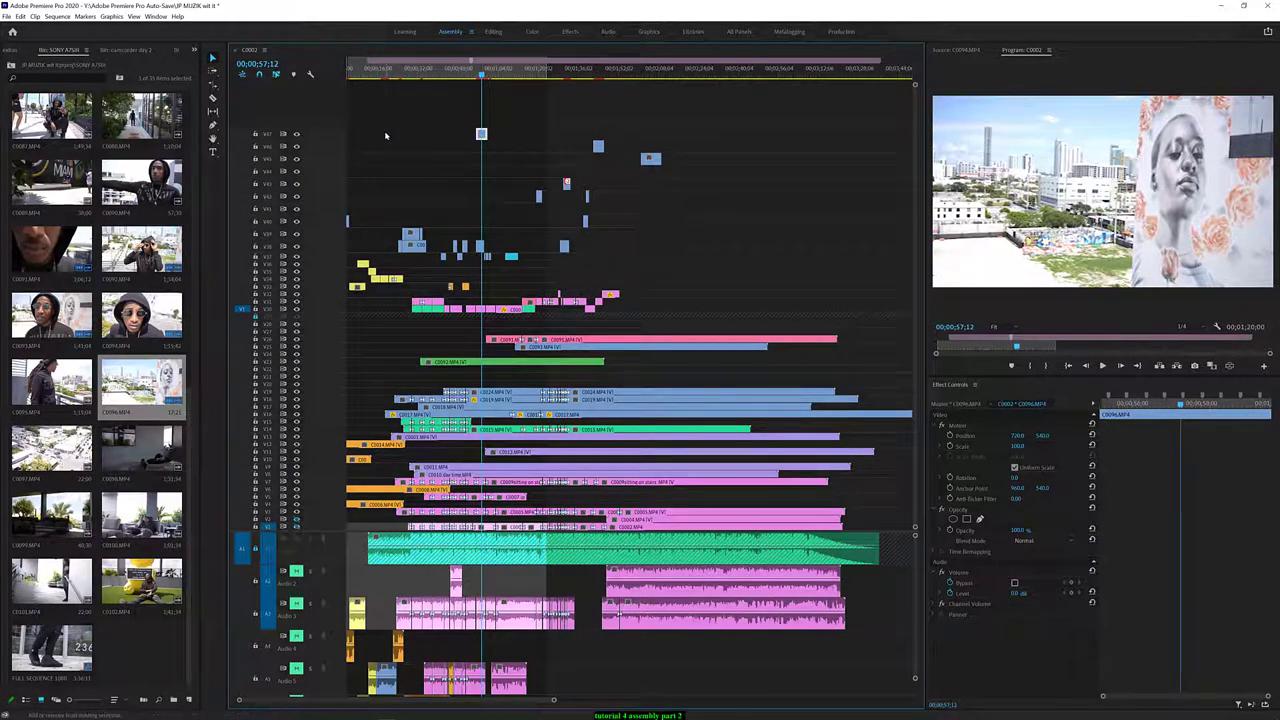
scroll(388, 140, up, 1)
drag(368, 73, 313, 77)
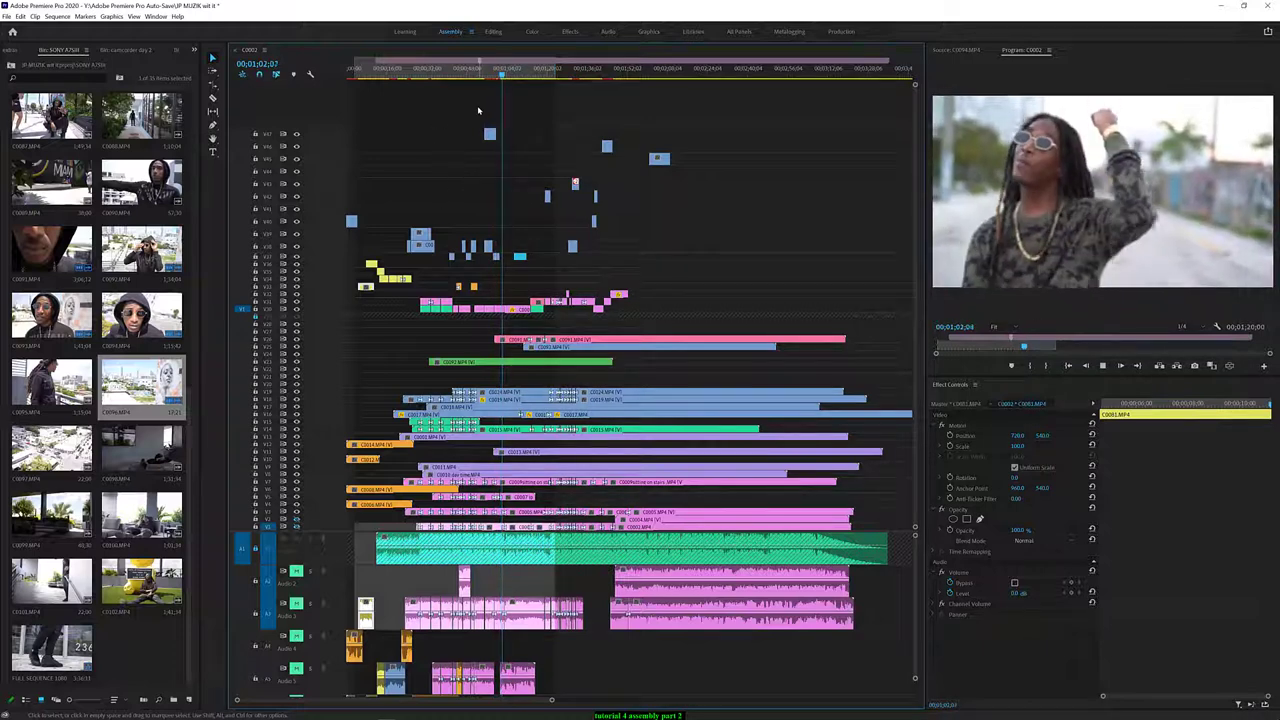
click(482, 70)
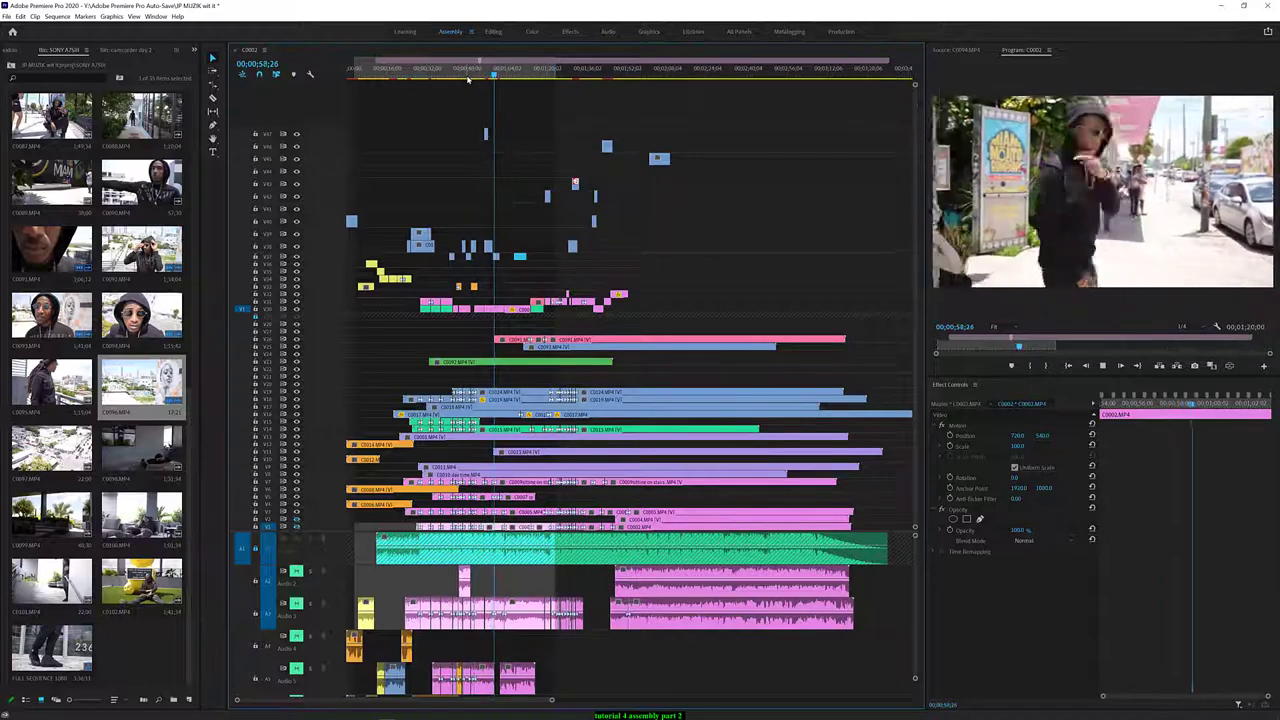
click(471, 72)
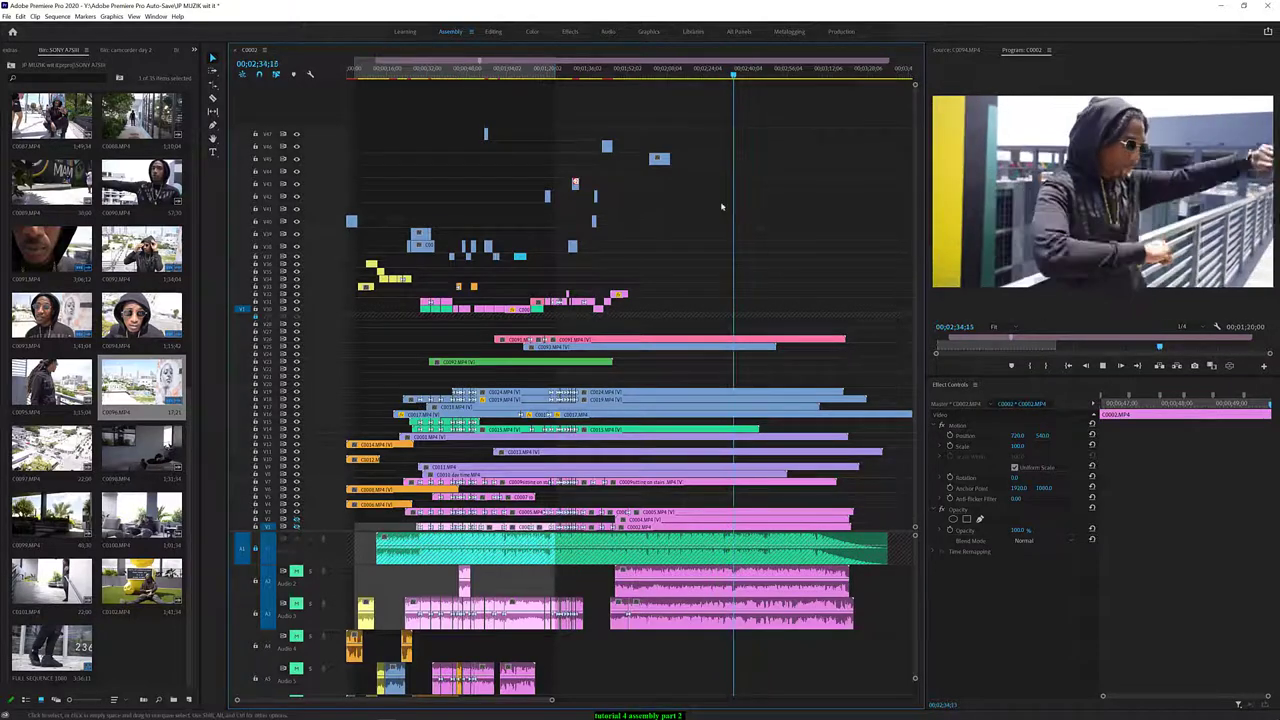
key(space)
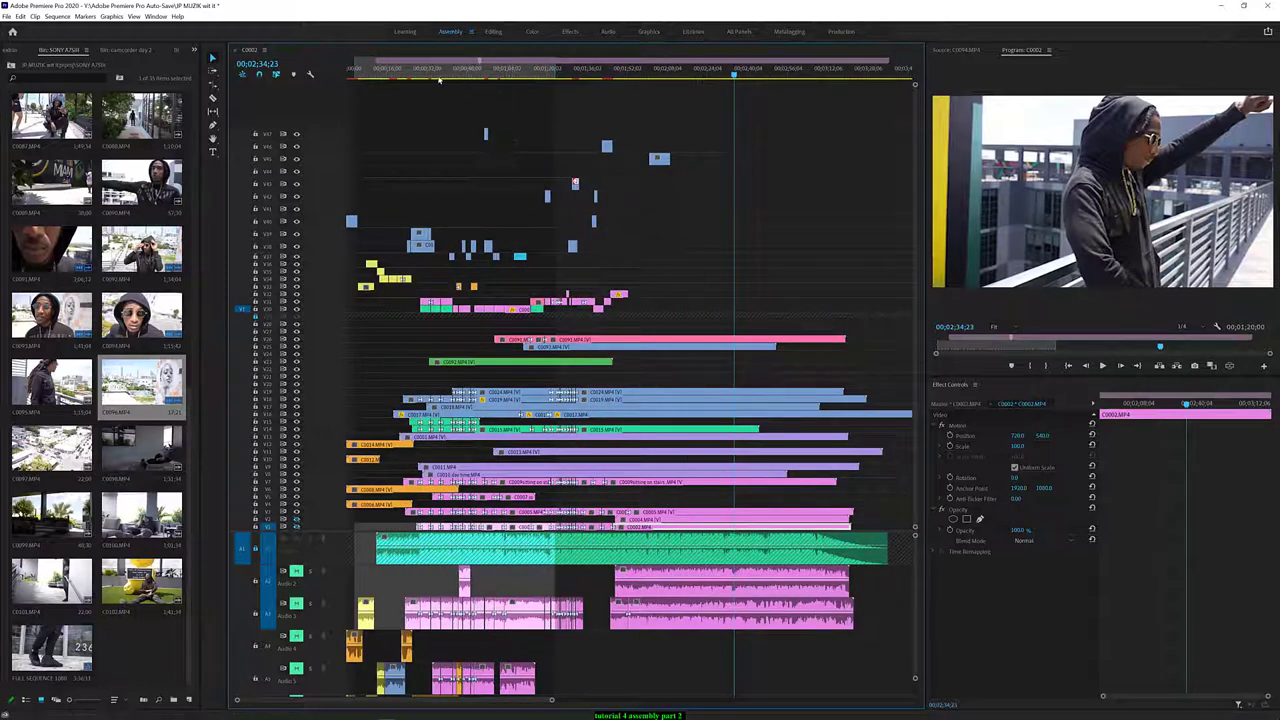
click(408, 75)
key(space)
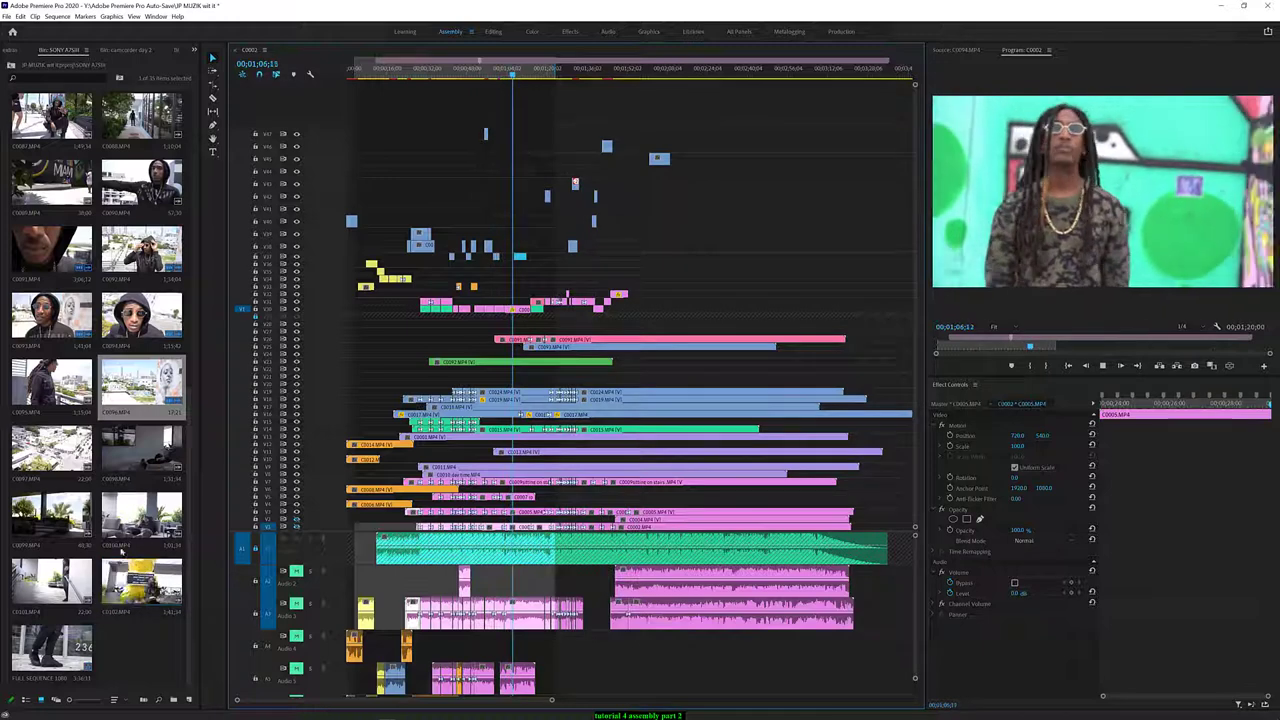
Scrub and play the sequence to review the section around 1;20
scroll(110, 527, up, 1)
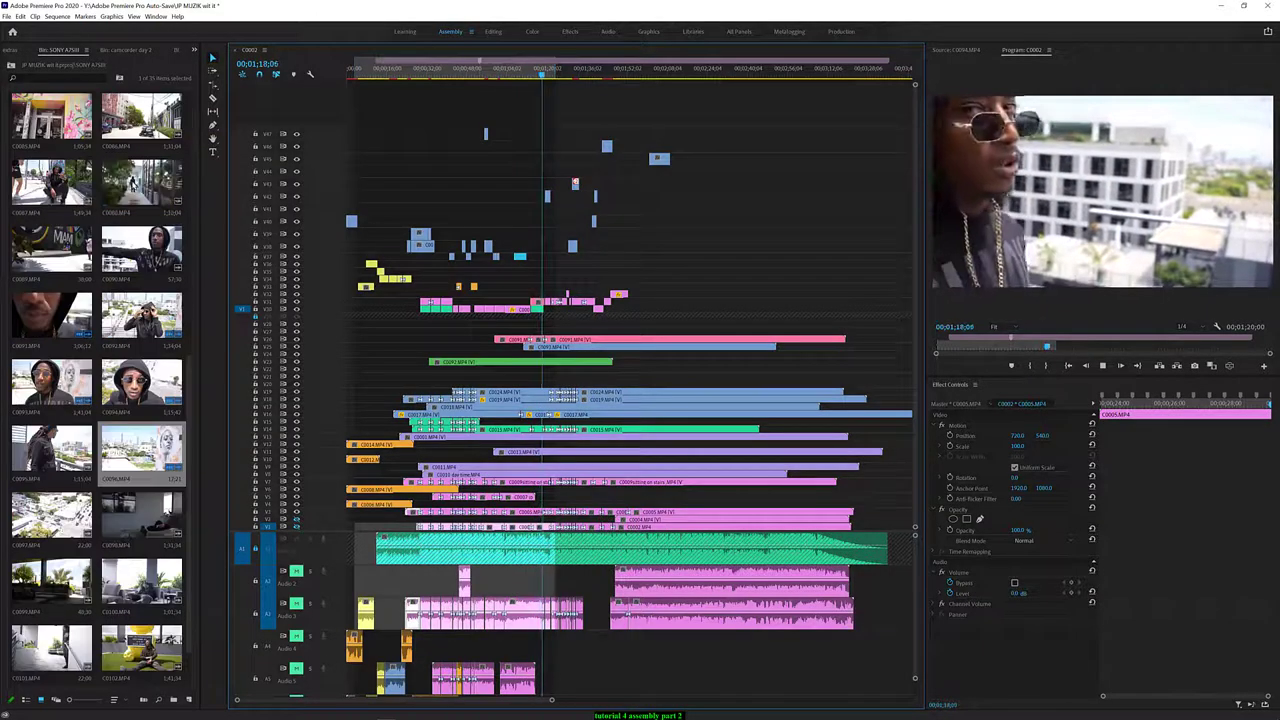
scroll(141, 450, up, 1)
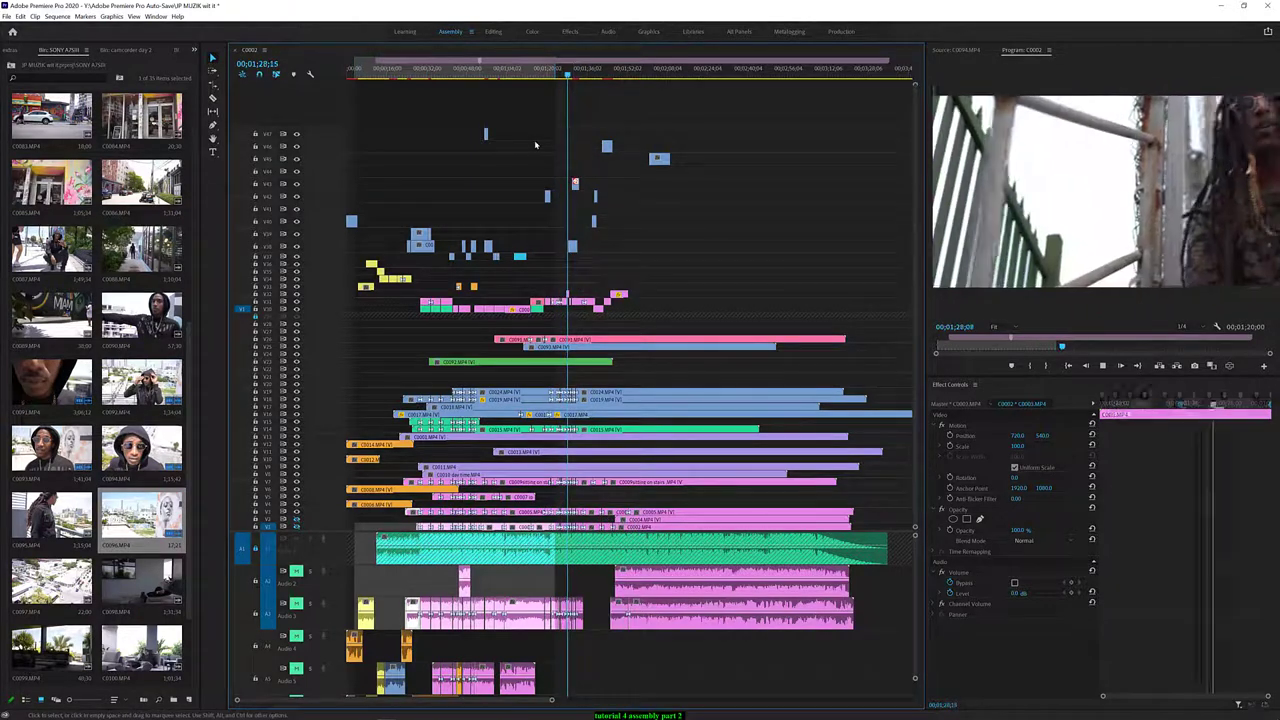
key(space)
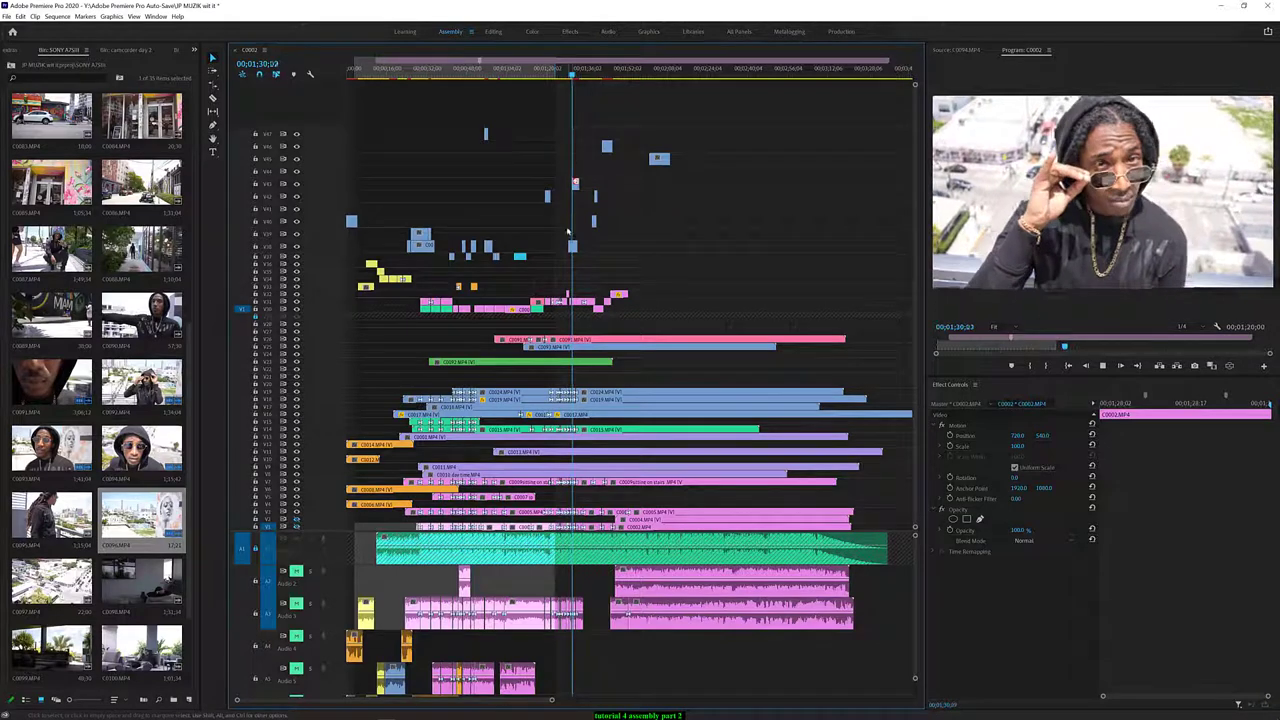
key(space)
mouse_move(592, 75)
mouse_down()
mouse_move(662, 74)
mouse_move(541, 72)
mouse_up()
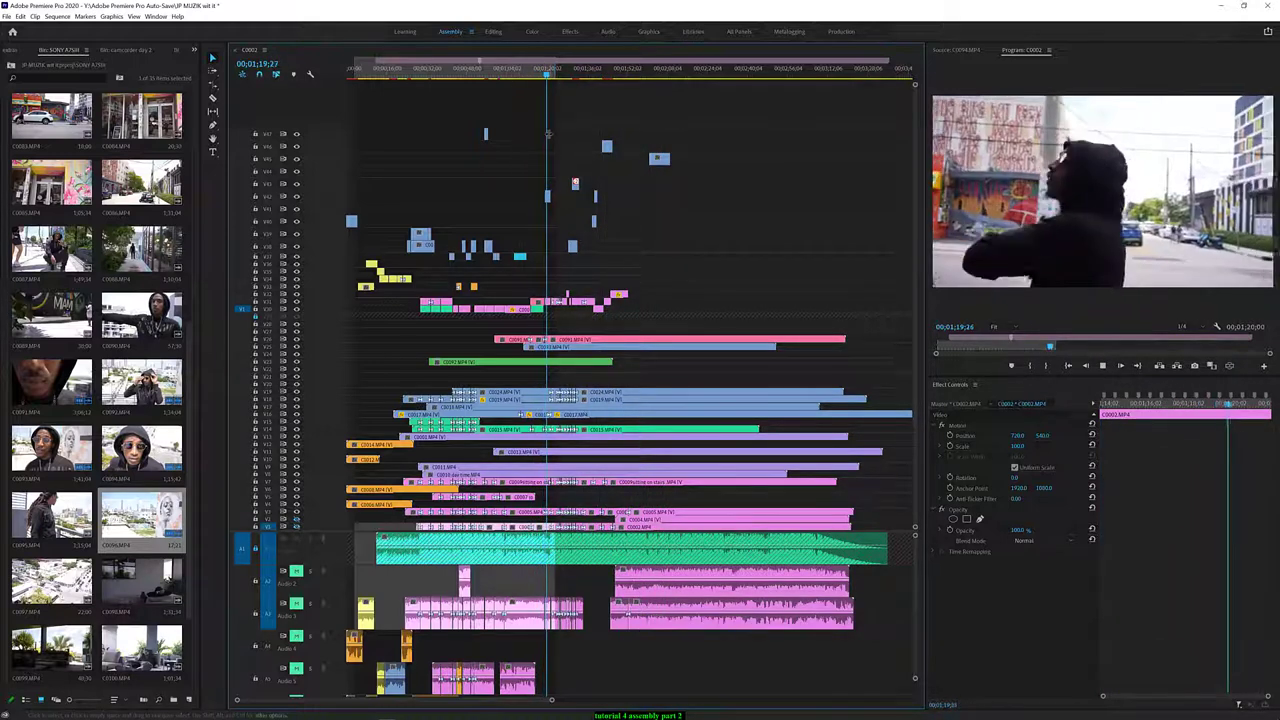
key(space)
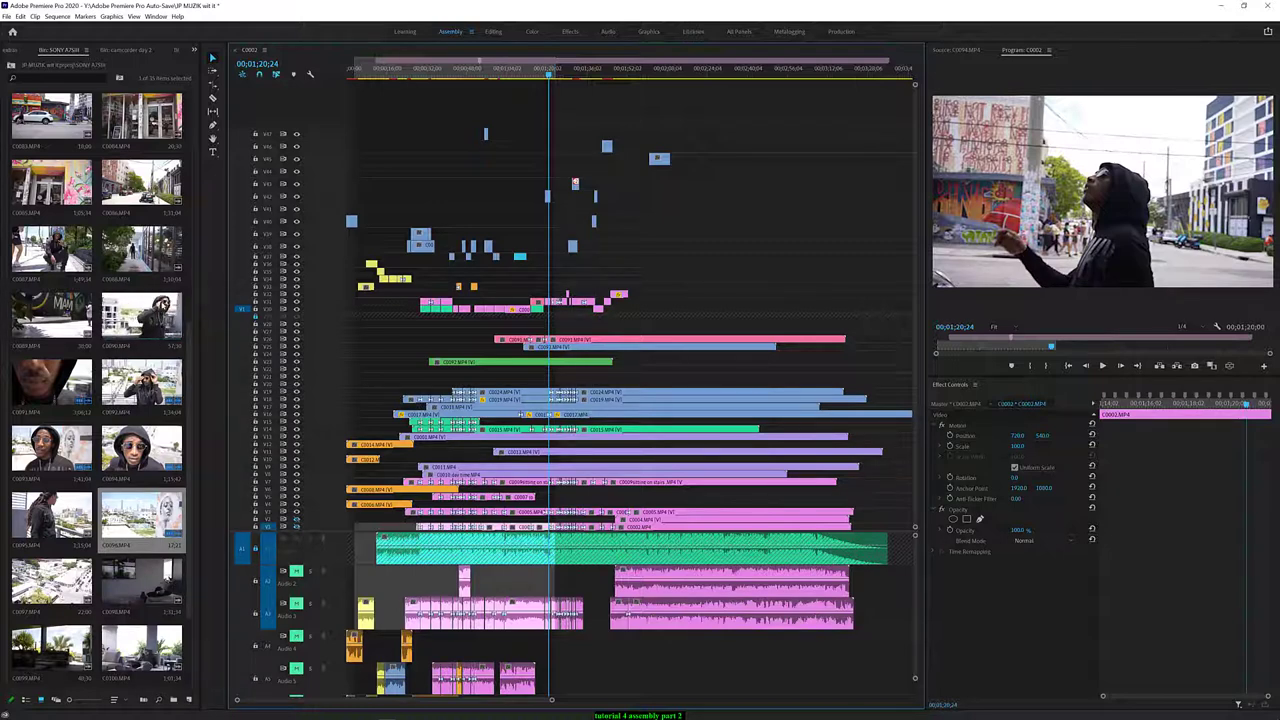
Place C0090 from the Project bin on a new top track at the playhead
click(176, 306)
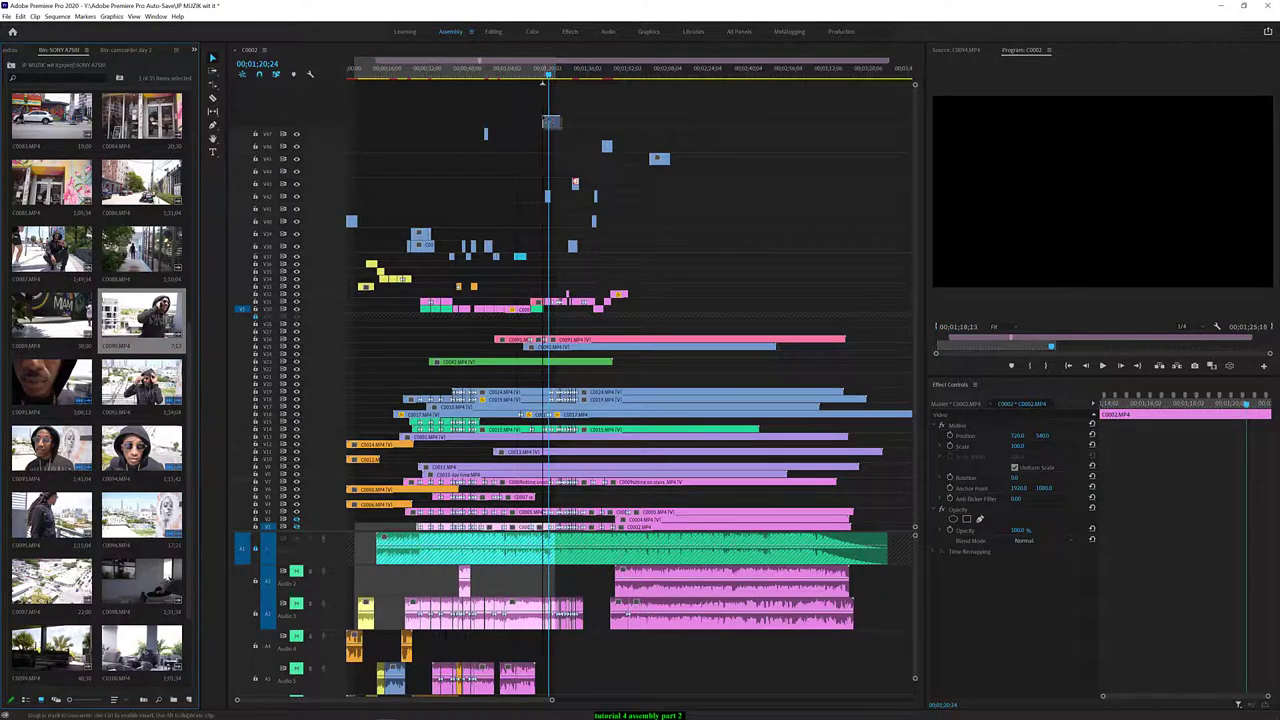
drag(141, 318, 548, 121)
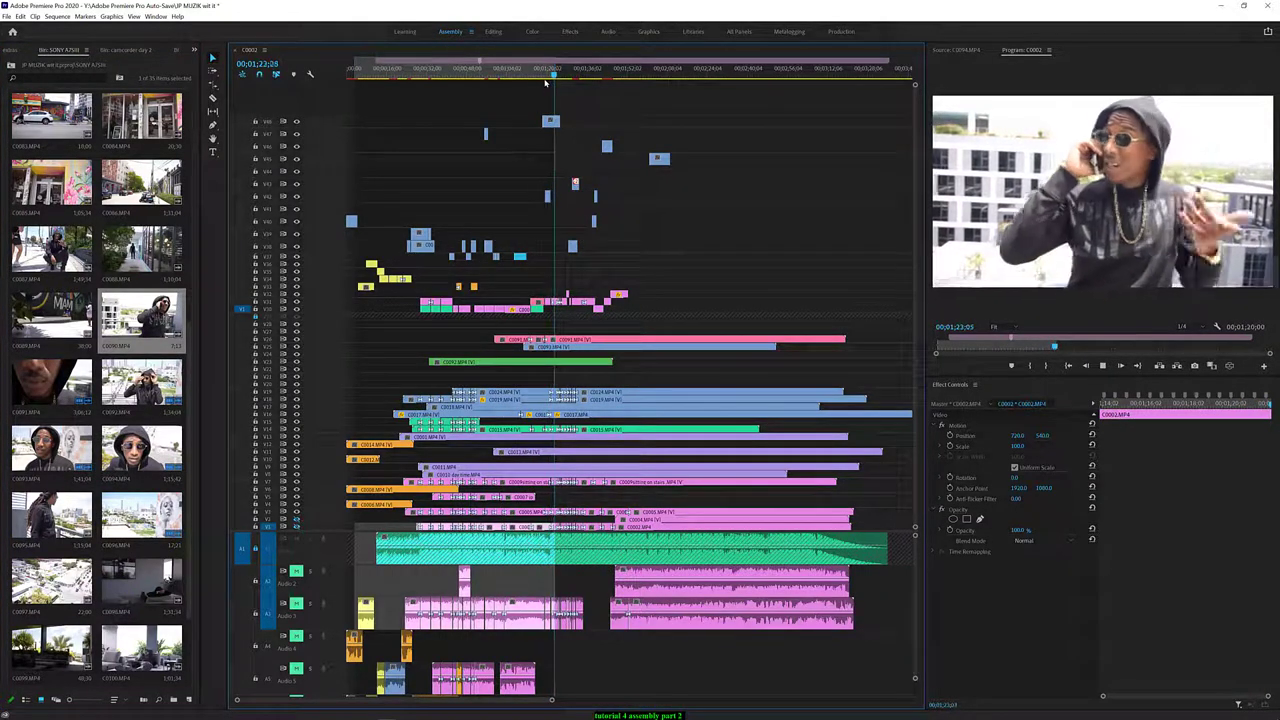
key(space)
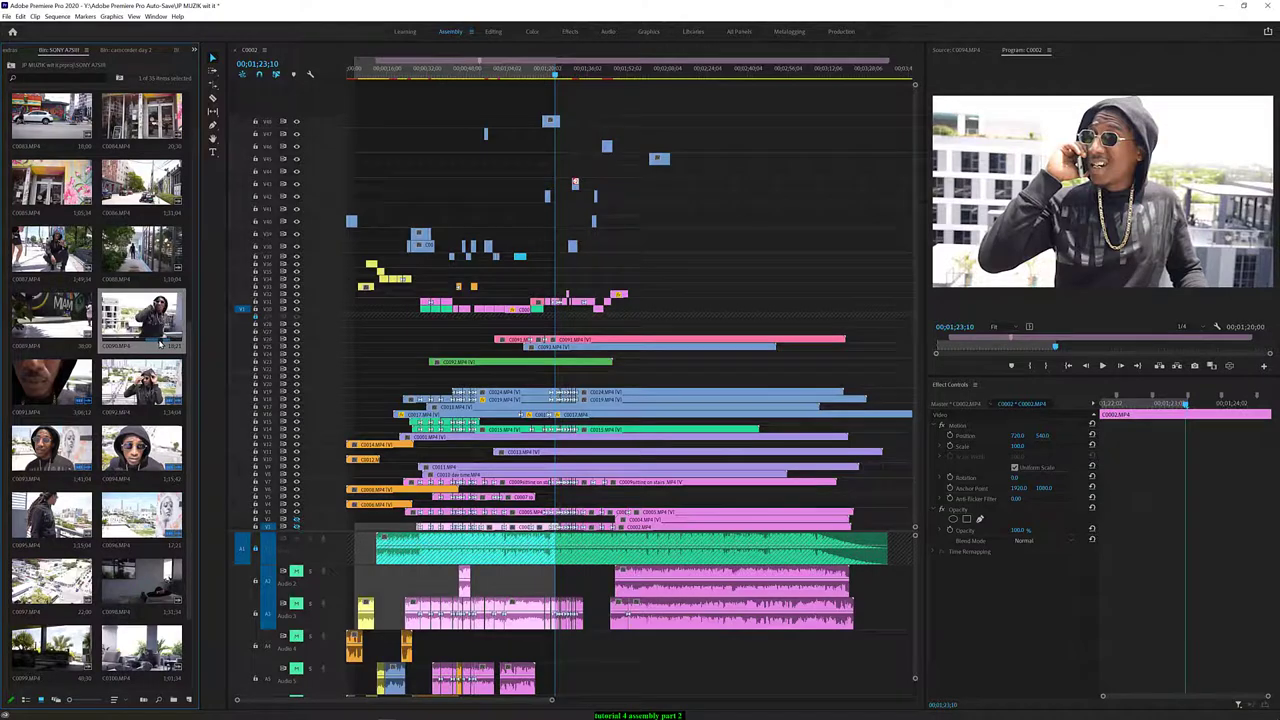
Put C0090 on the highest track, remove the earlier copy, and replay from 0;54
drag(155, 325, 551, 130)
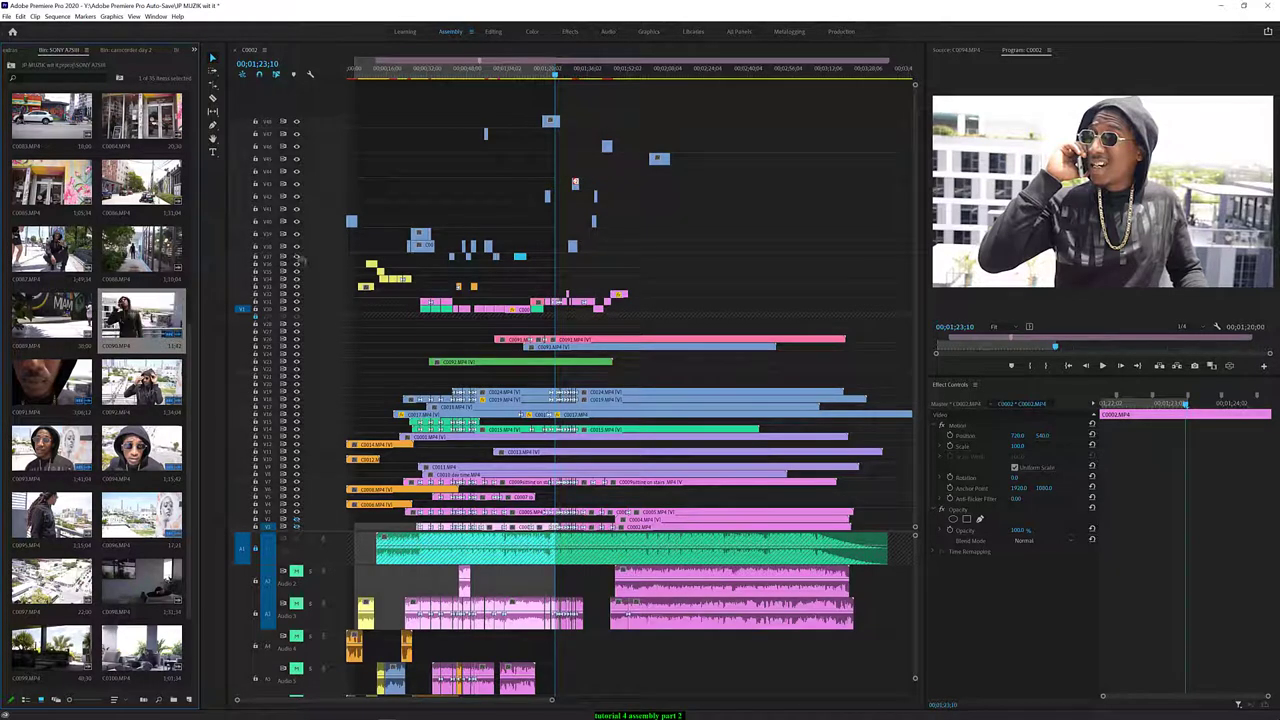
click(551, 122)
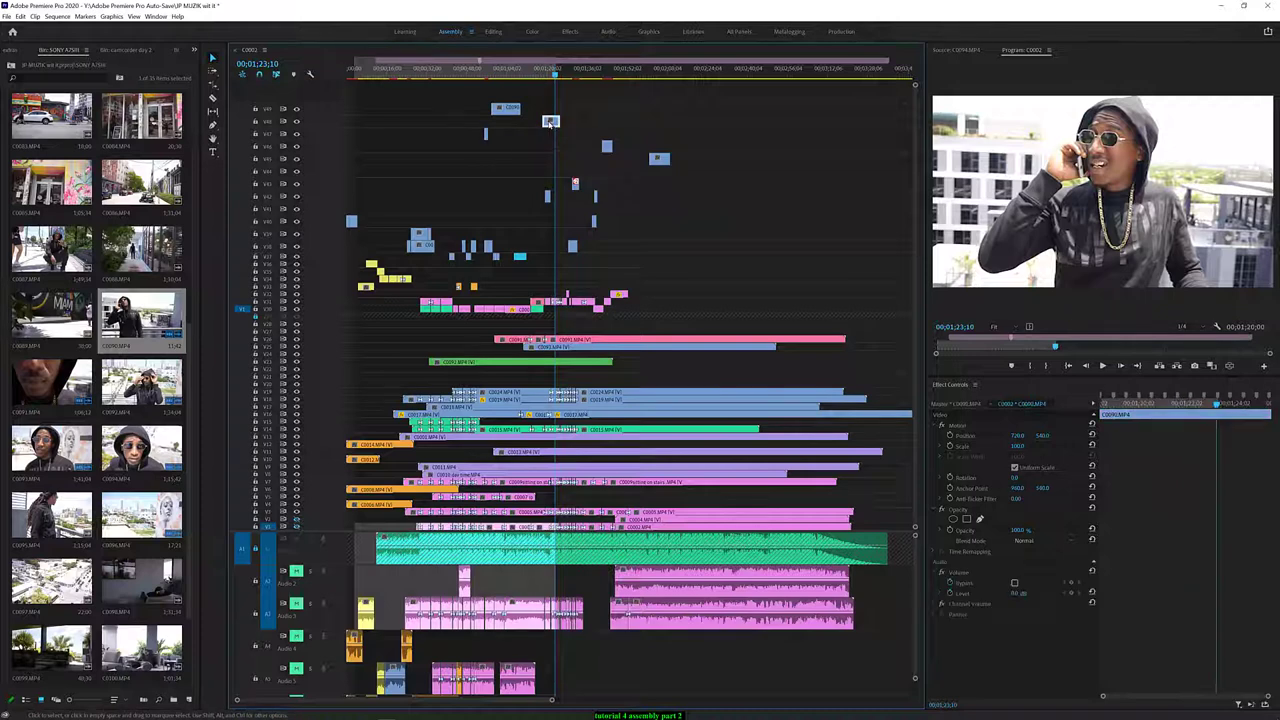
key(ctrl+z)
click(483, 75)
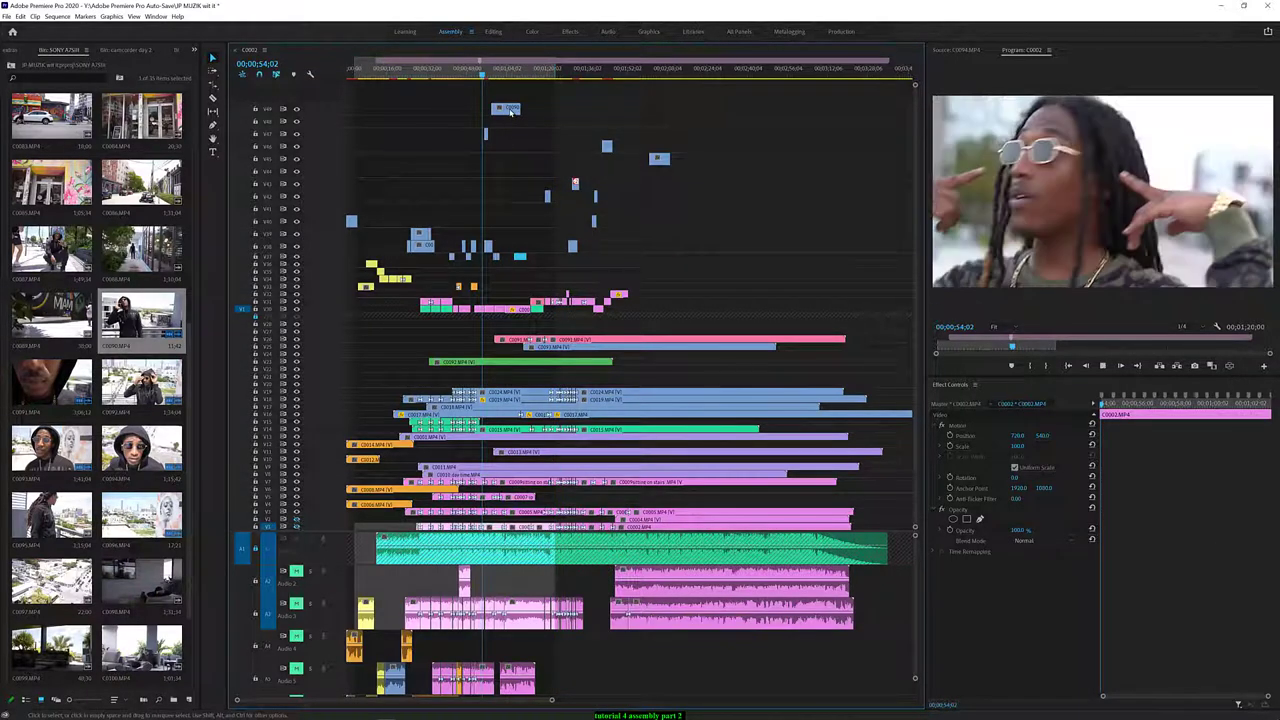
key(space)
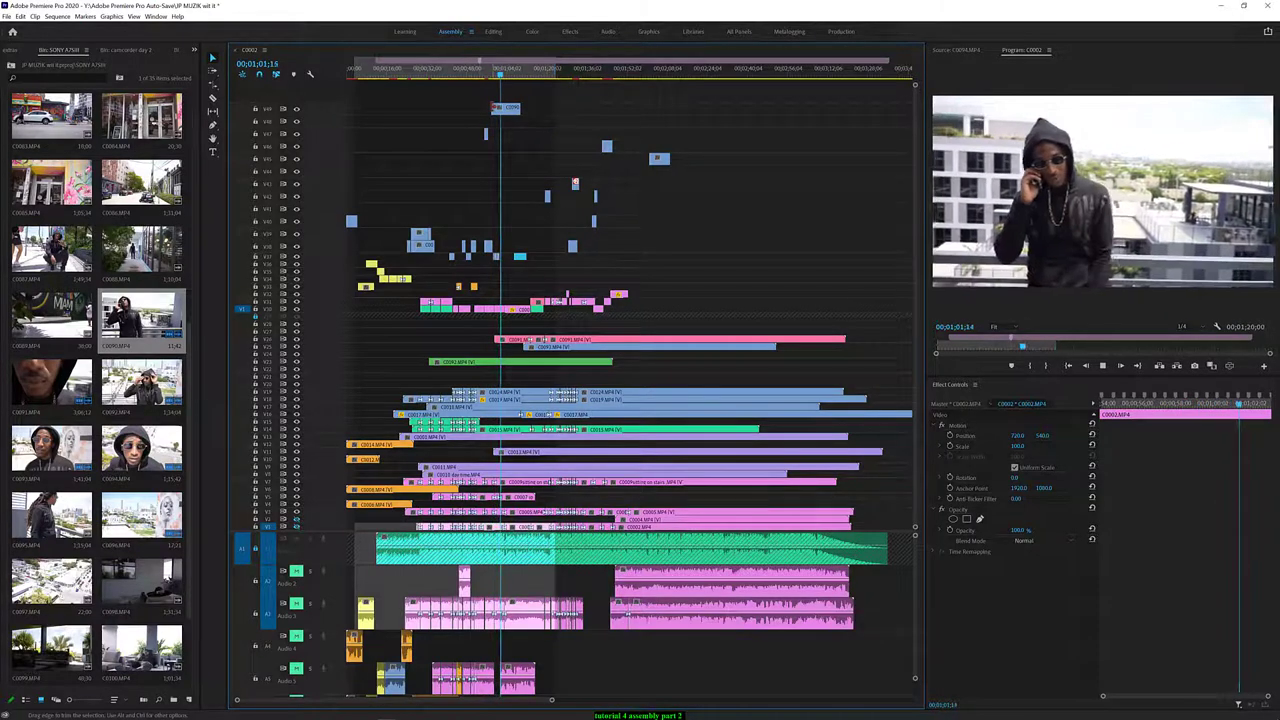
key(space)
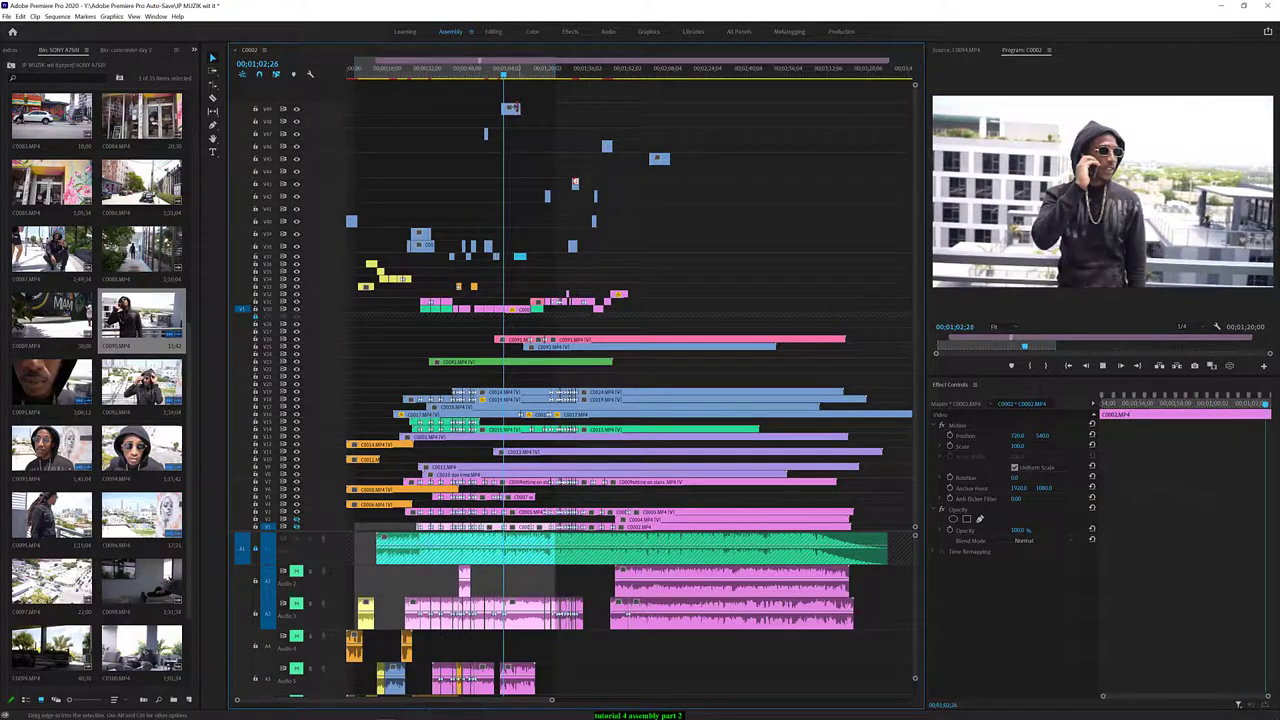
key(space)
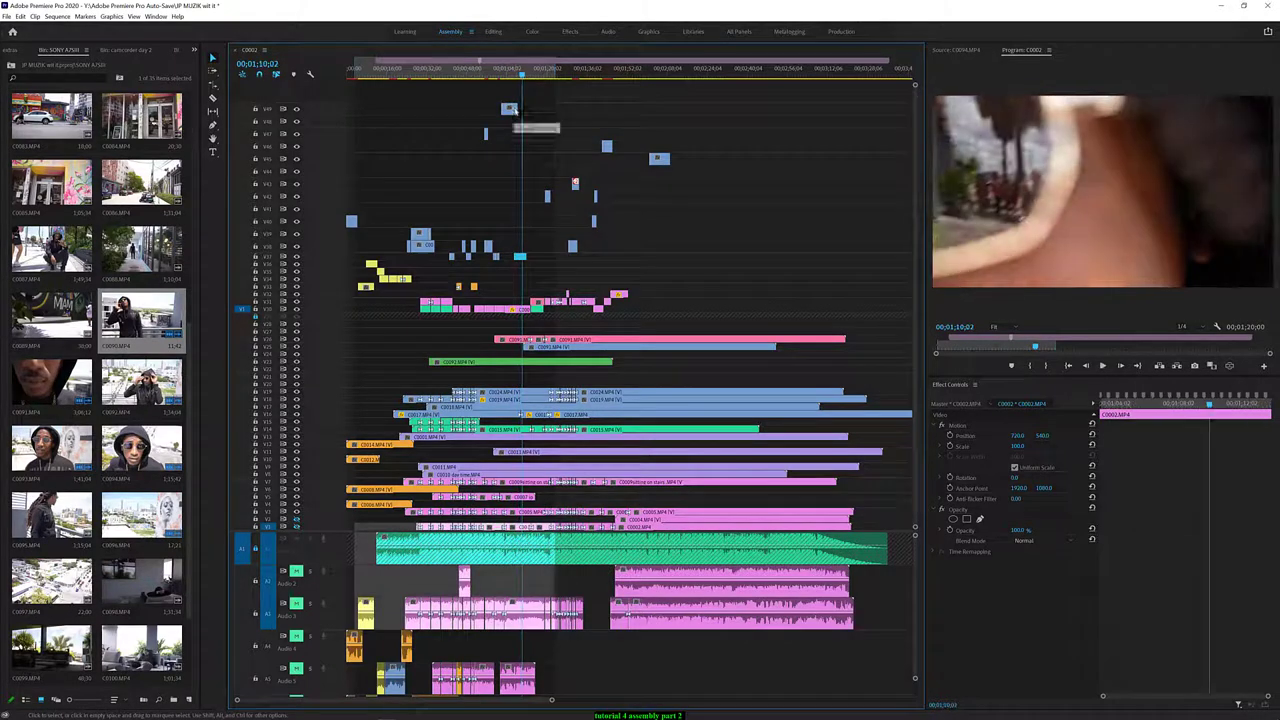
Move the C0090 clip to around 1;30, trim it shorter, then shift it slightly later
drag(511, 108, 580, 108)
key(space)
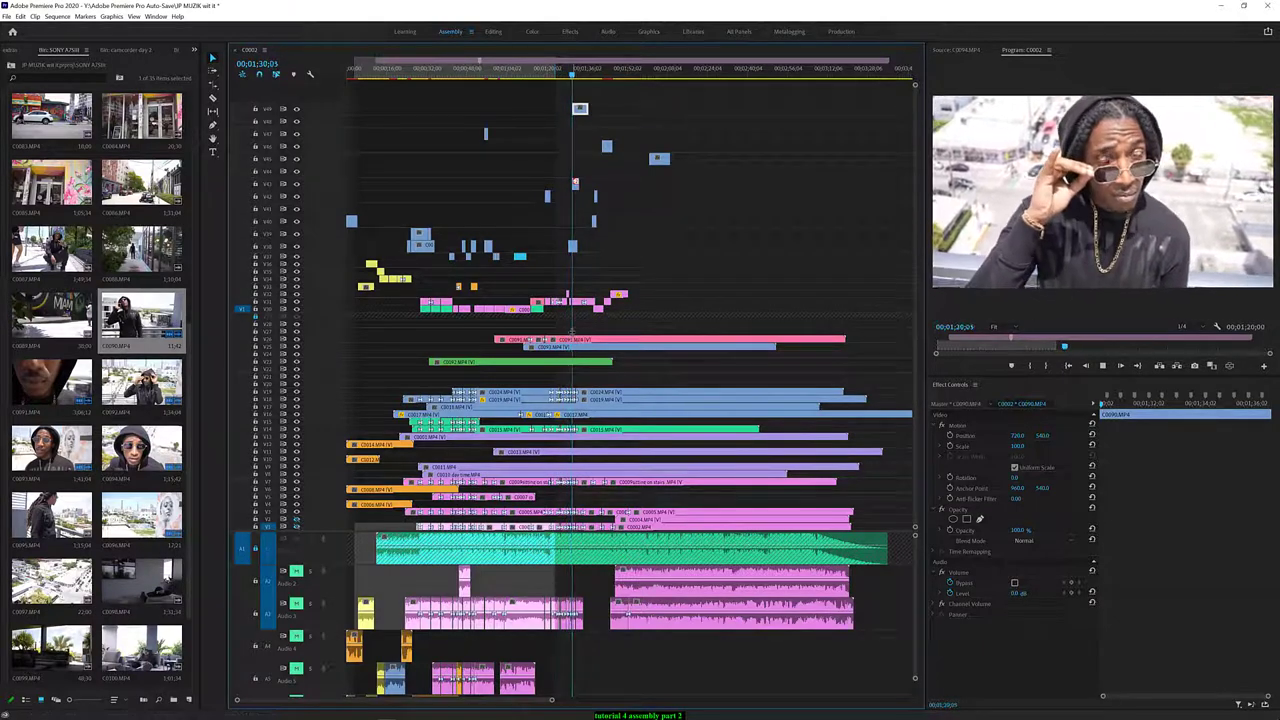
key(space)
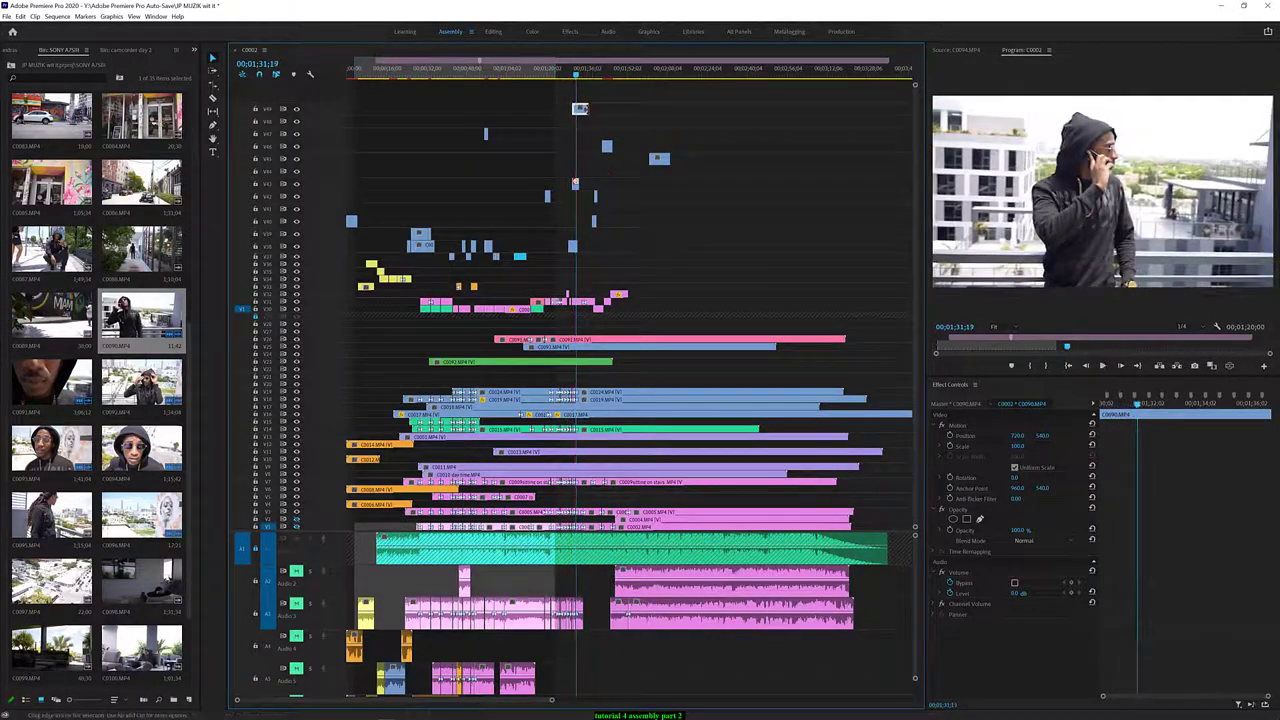
drag(580, 108, 575, 108)
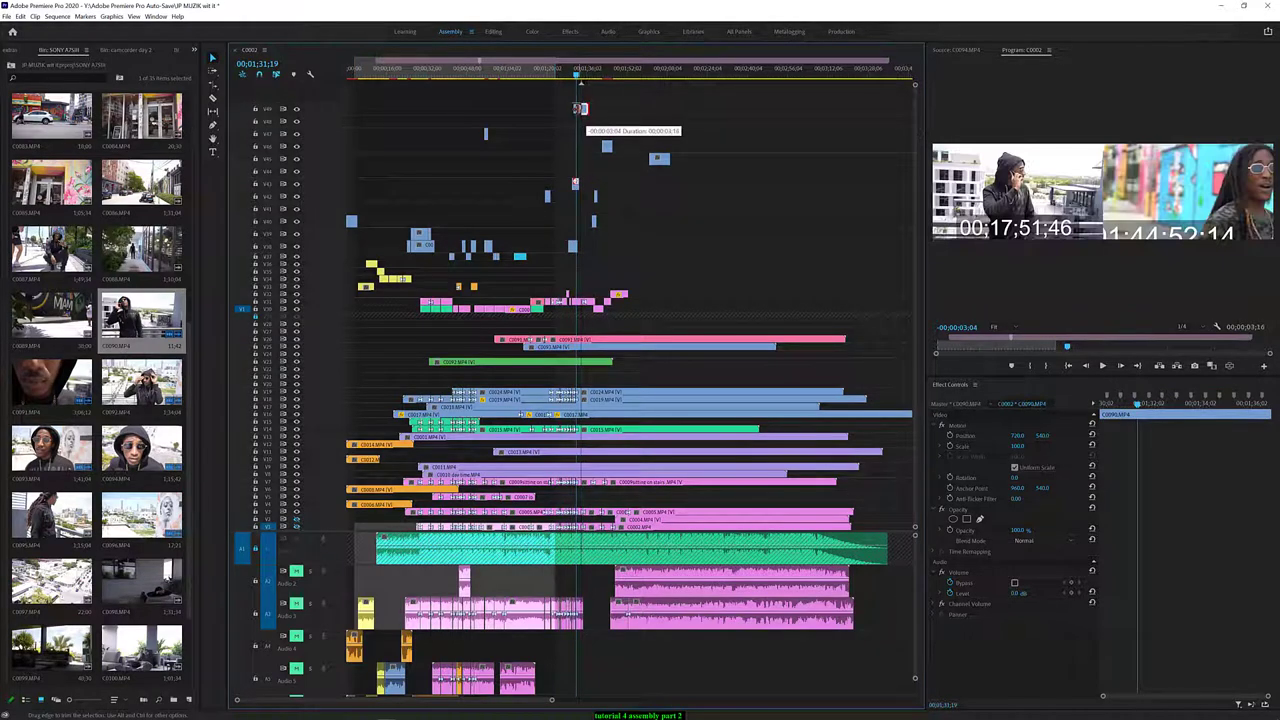
key(space)
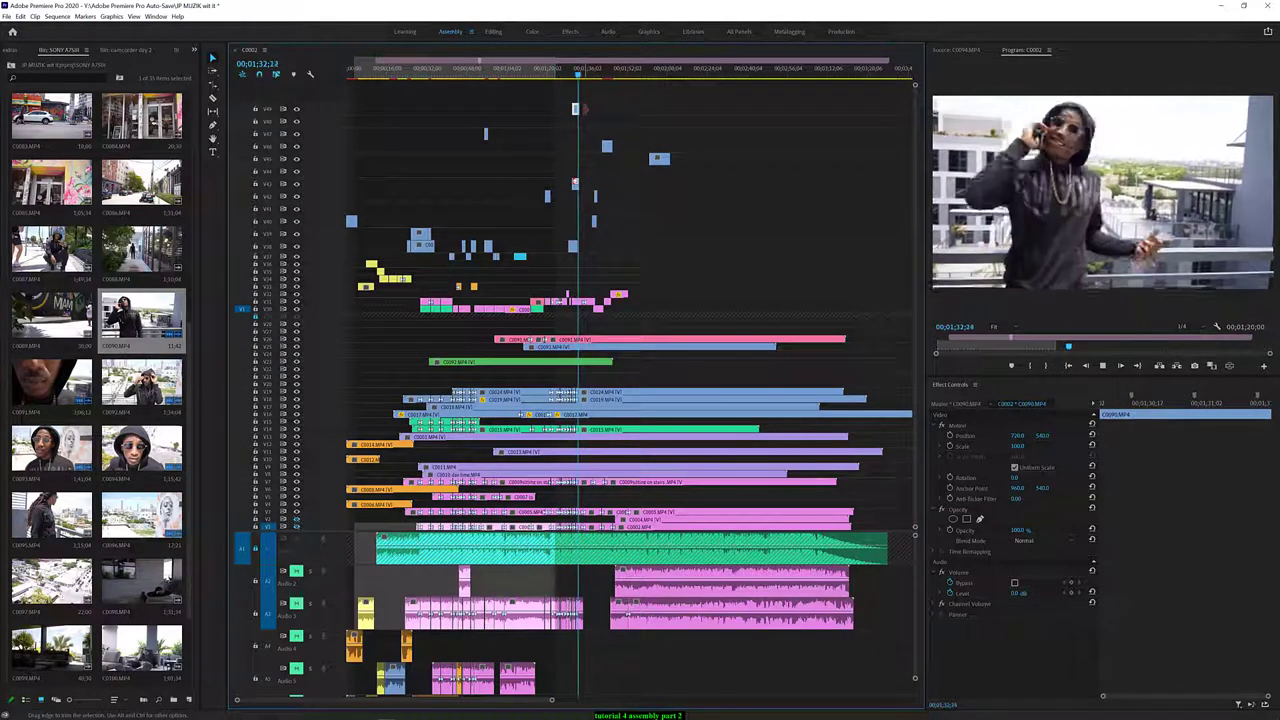
key(space)
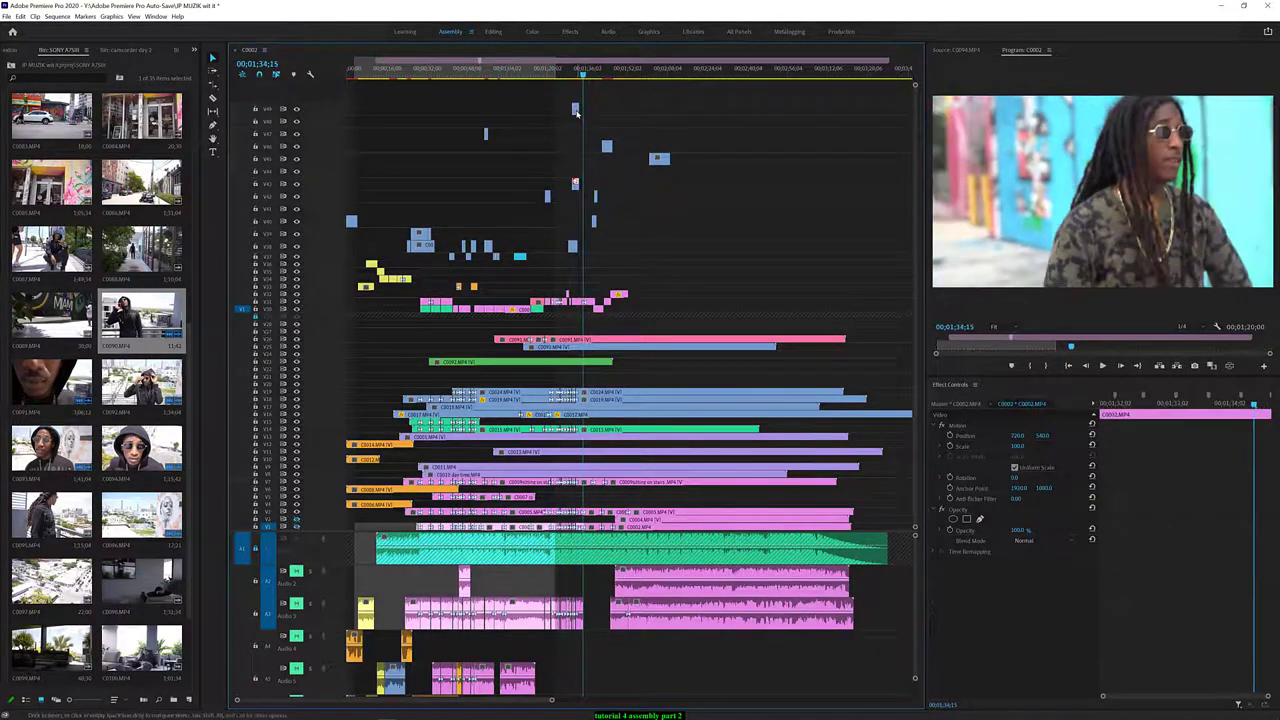
drag(575, 110, 629, 110)
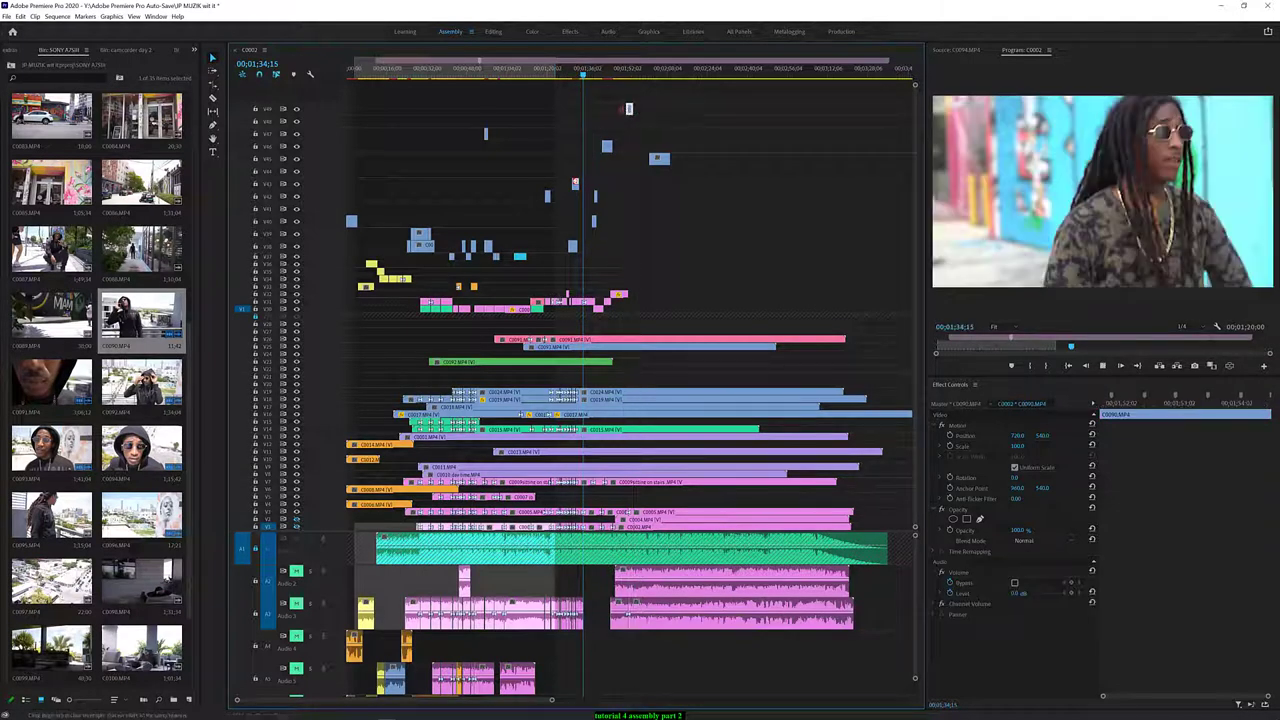
key(space)
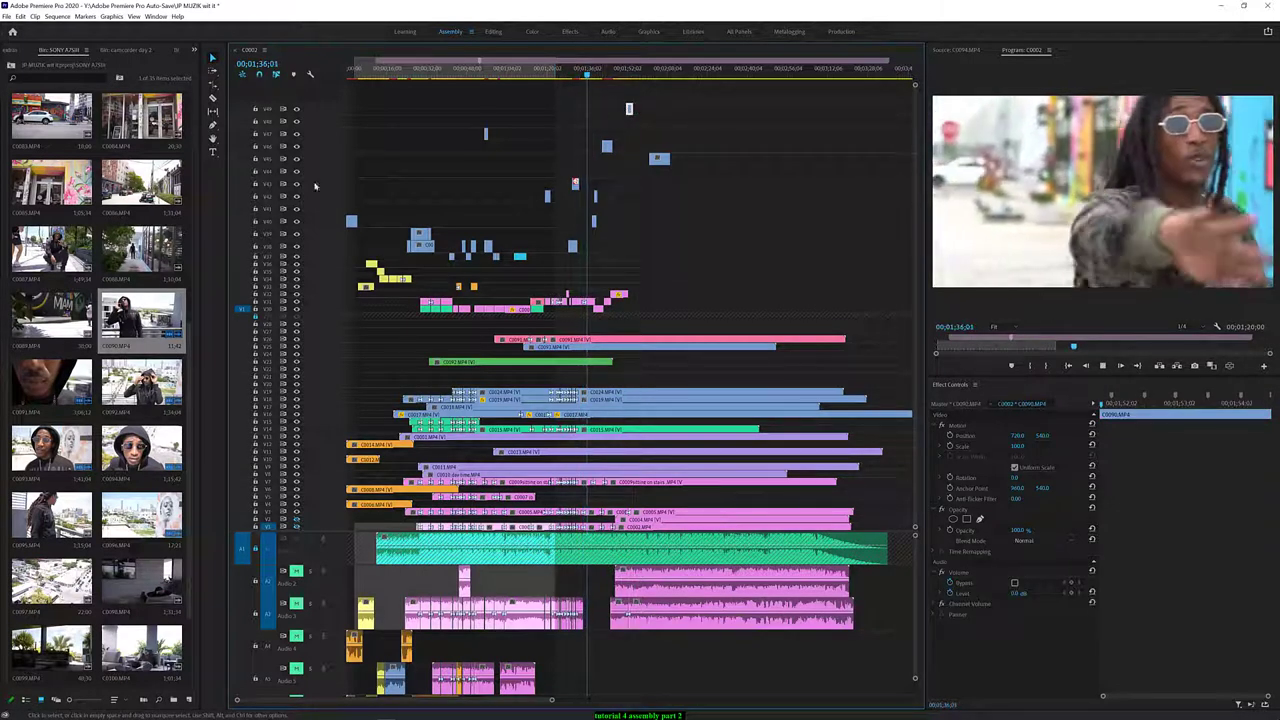
key(space)
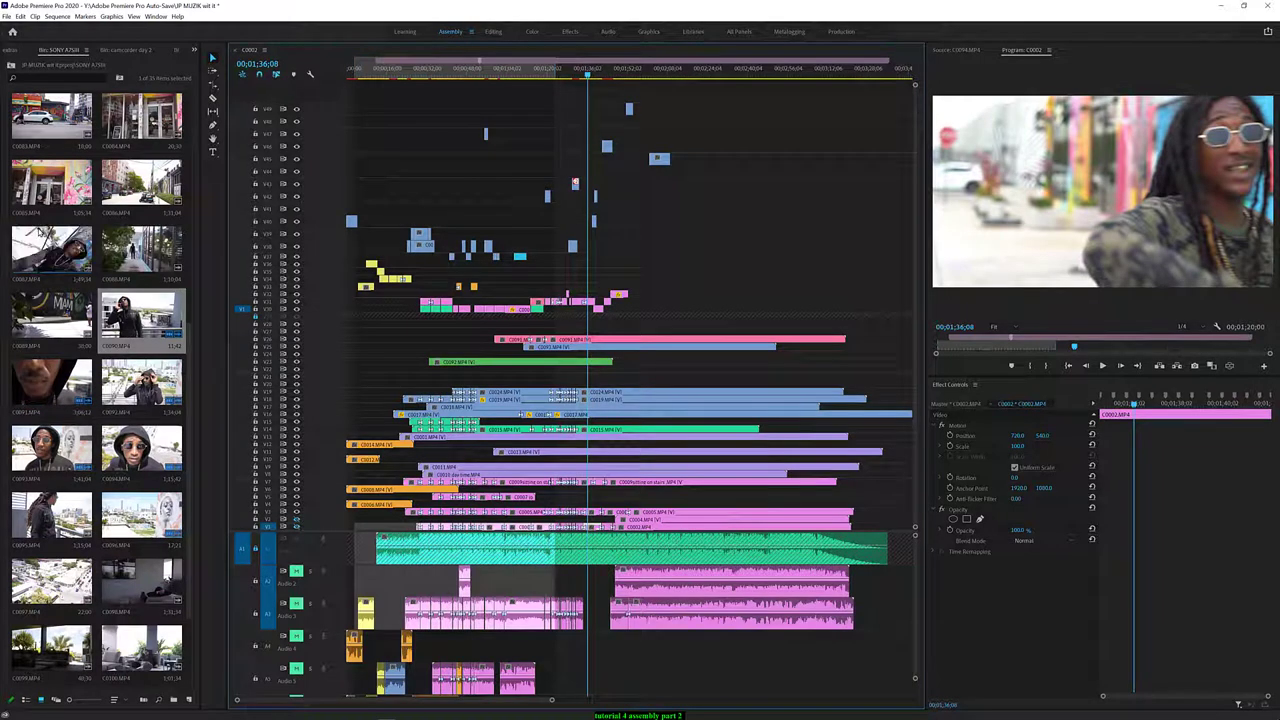
click(38, 234)
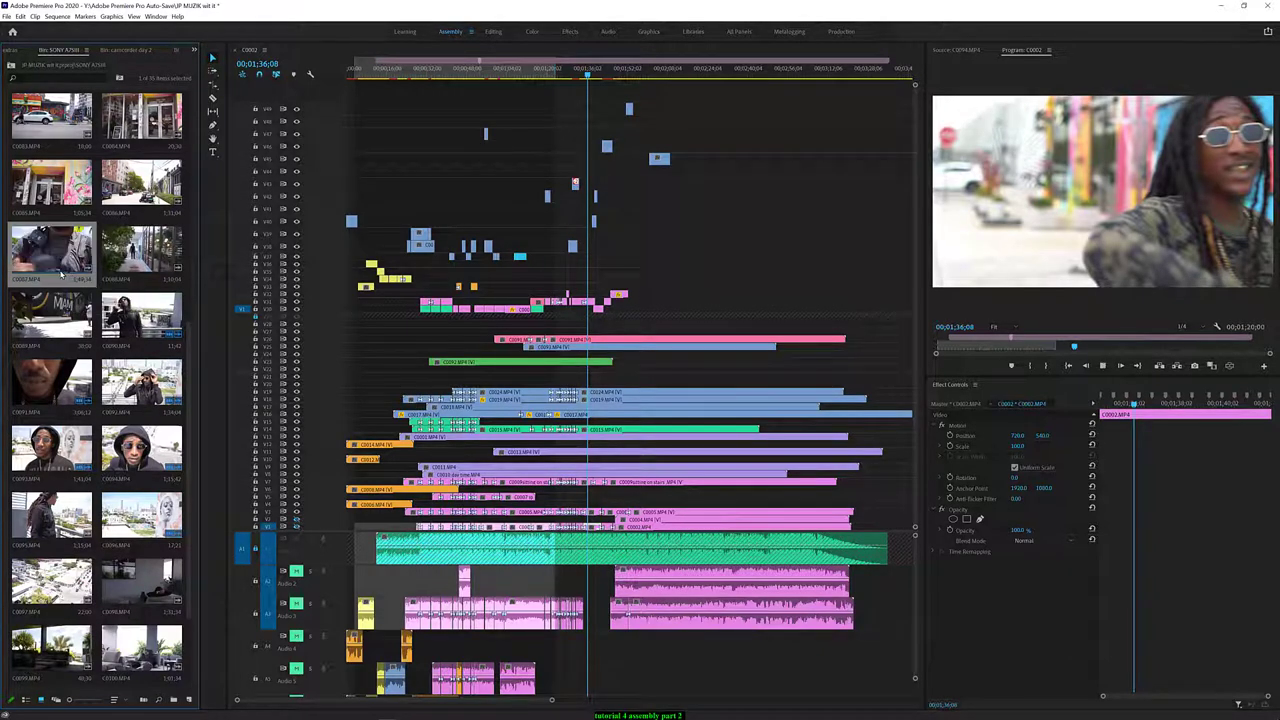
key(space)
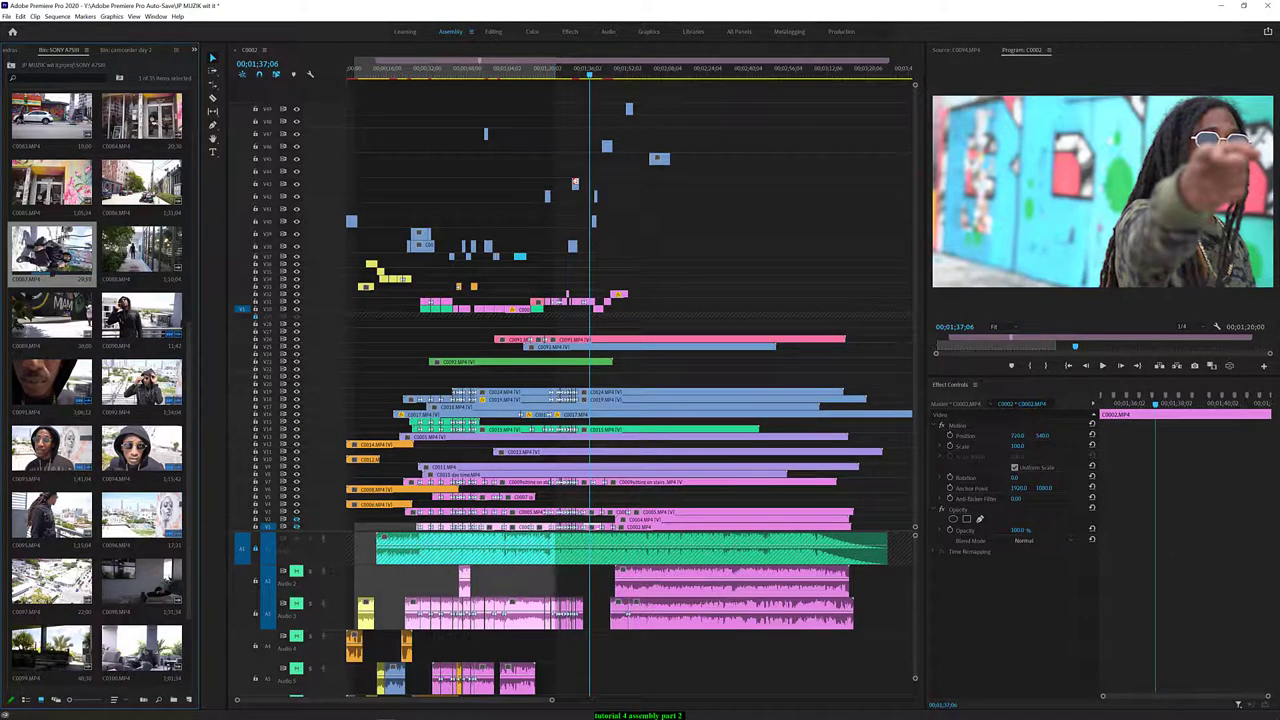
Place C0087.MP4 on the topmost video track and play back to about 0;53
drag(50, 250, 468, 108)
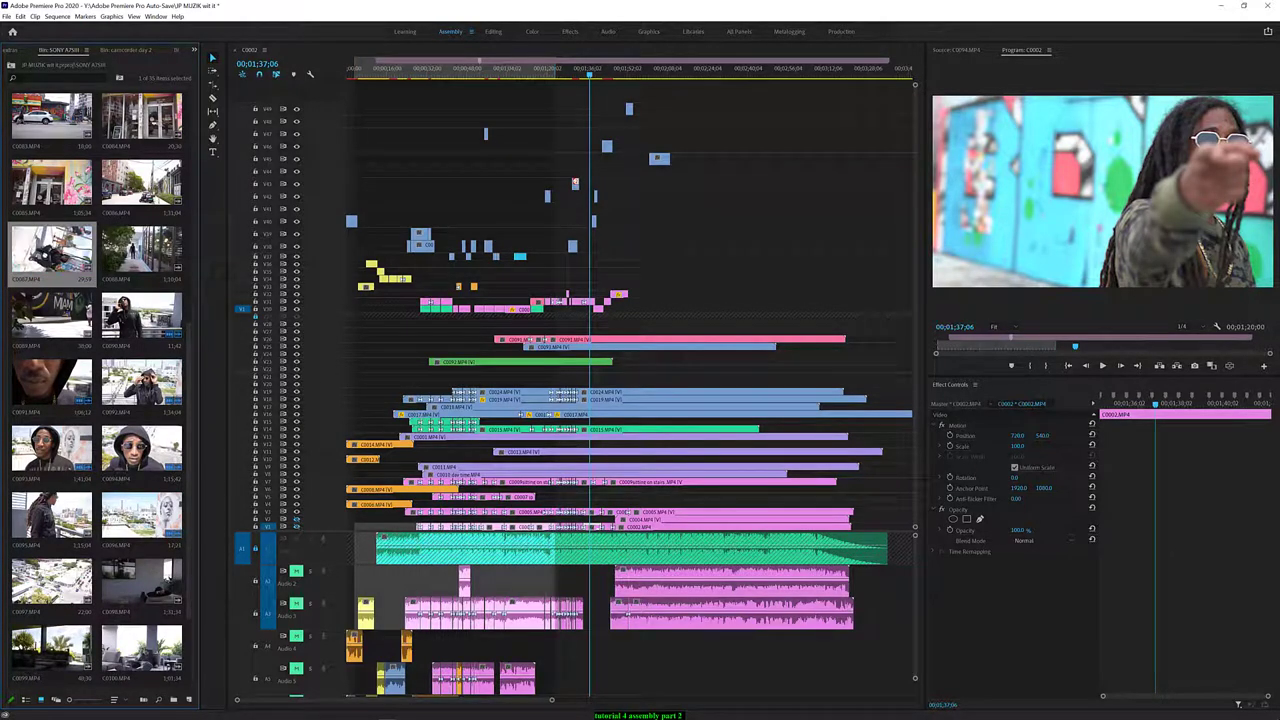
click(391, 70)
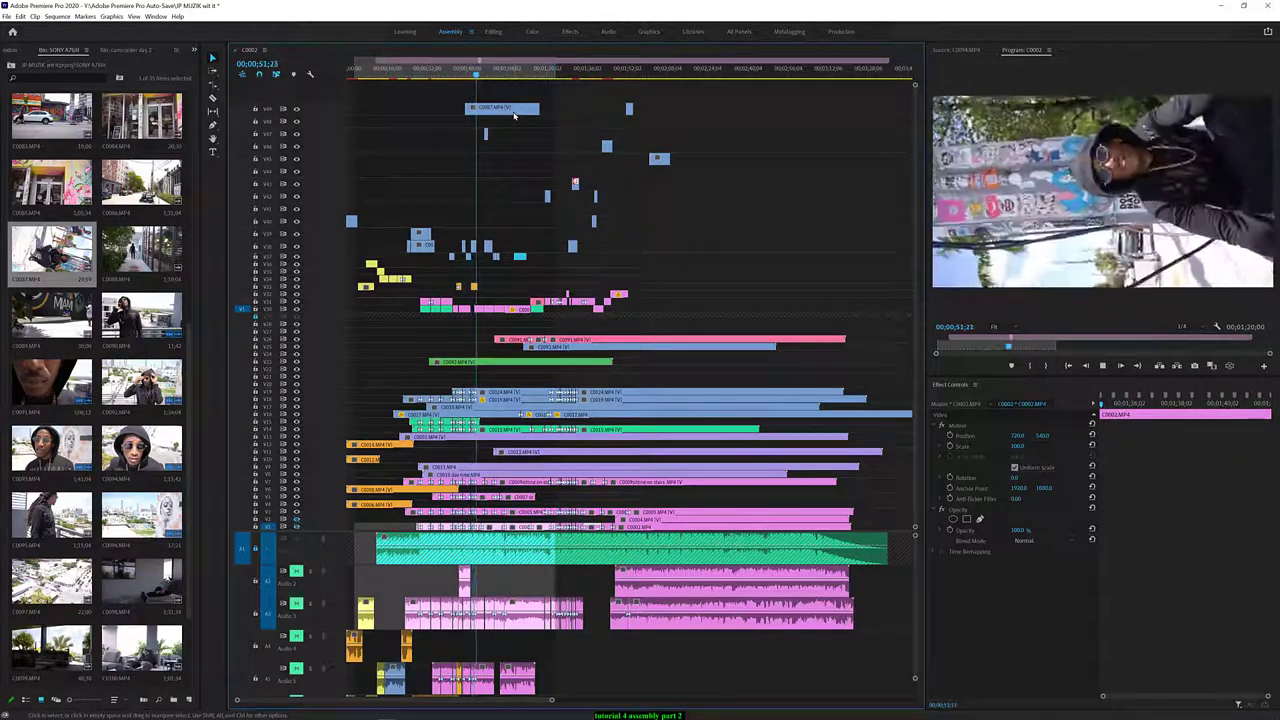
key(space)
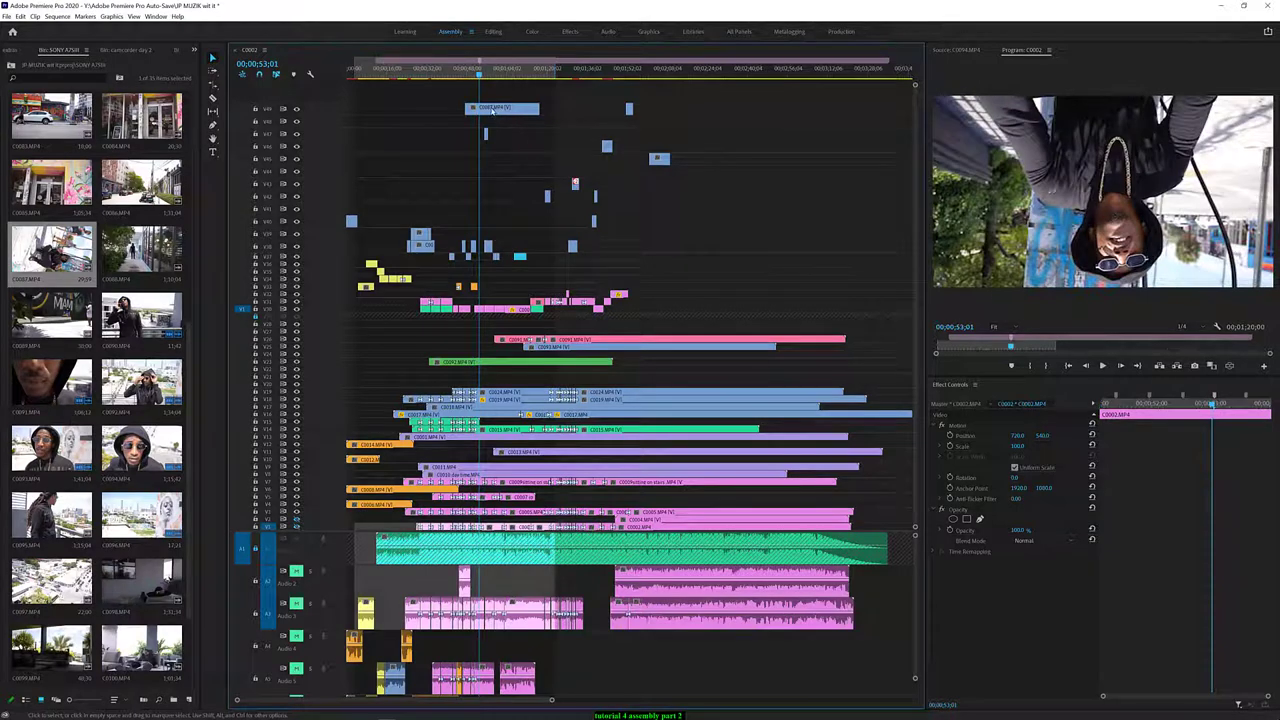
Trim the top-track C0007 clip's head so it starts about 3;25 later, near 0;50
drag(479, 75, 472, 76)
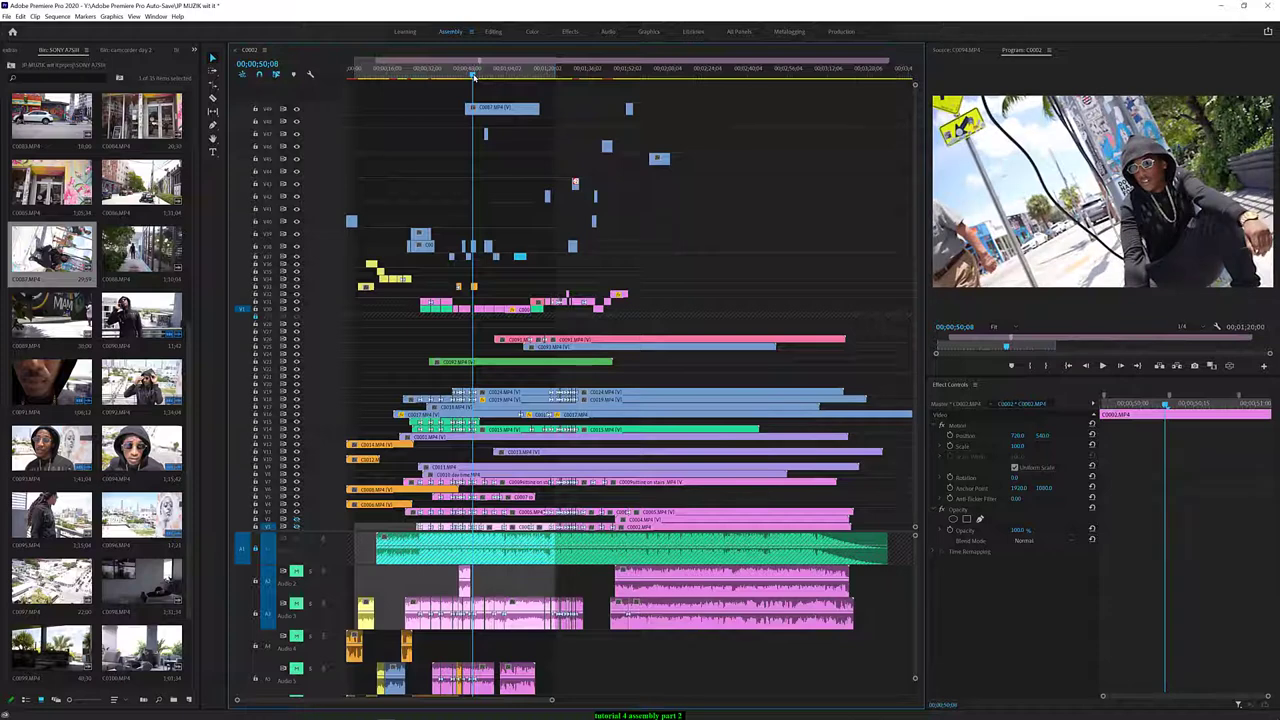
drag(473, 76, 474, 76)
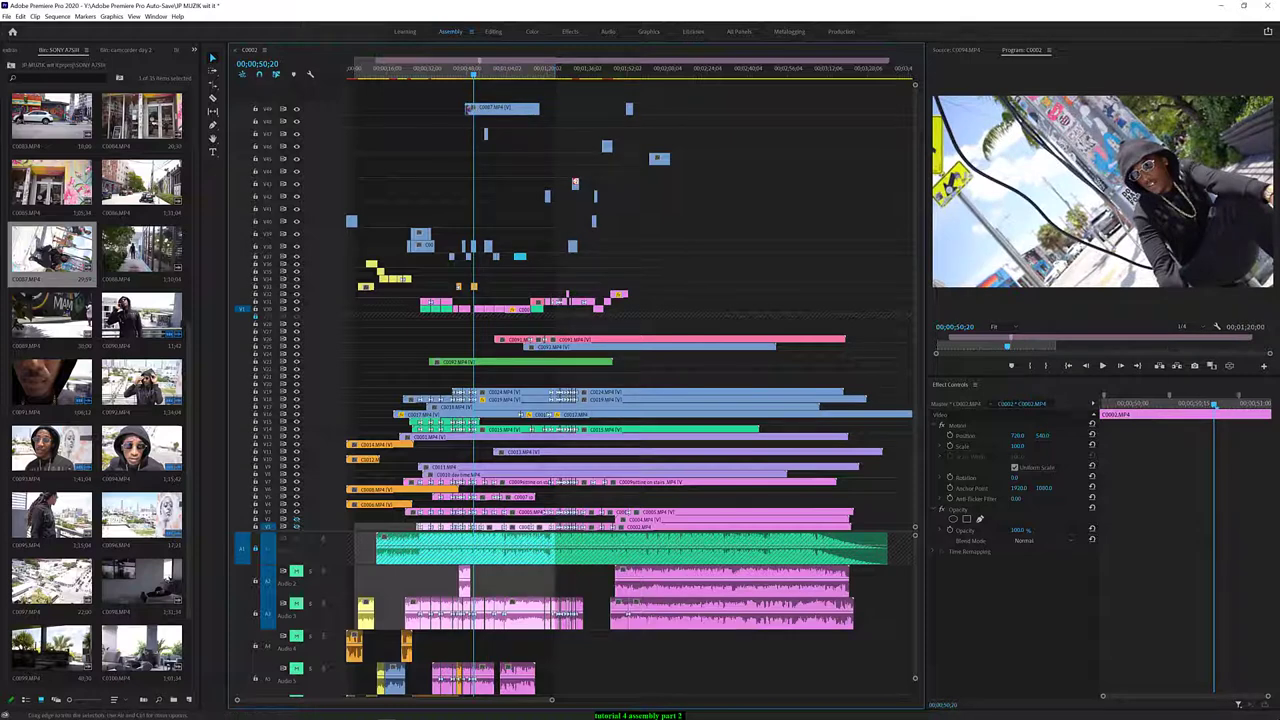
drag(467, 108, 475, 108)
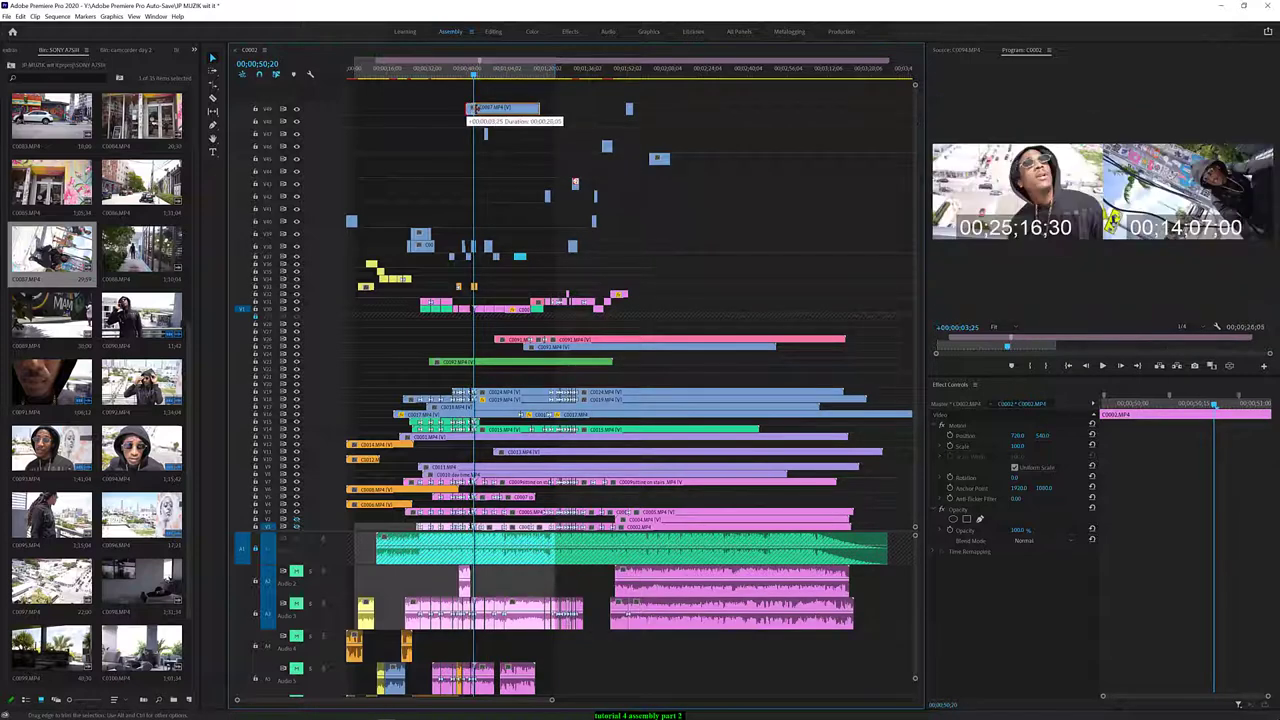
Split the top-track C0007 clip at the cut point with the Razor tool
key(space)
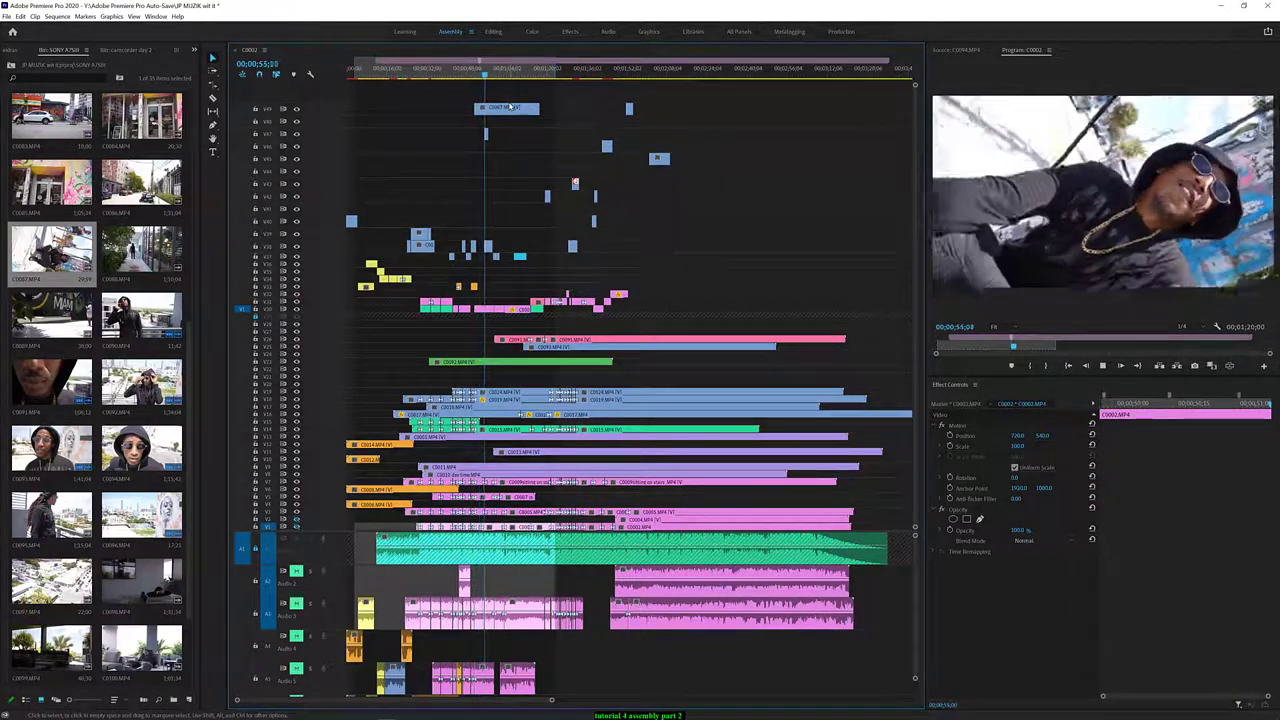
key(space)
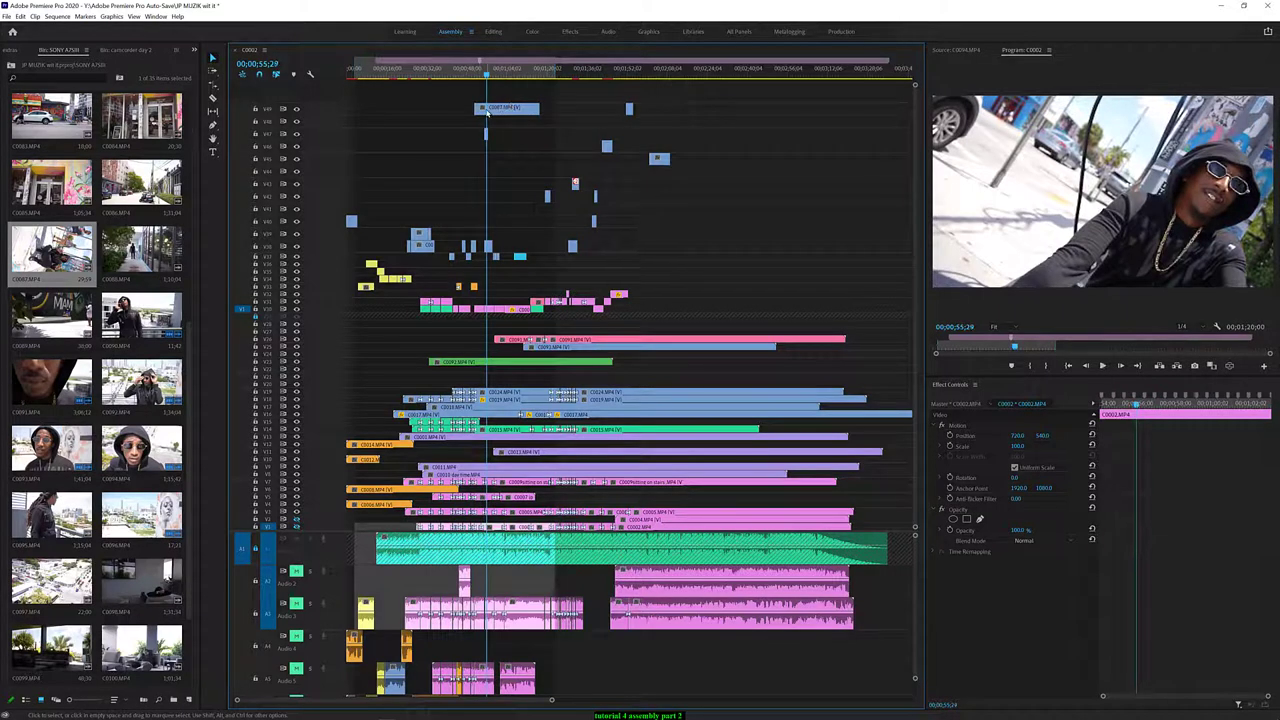
key(c)
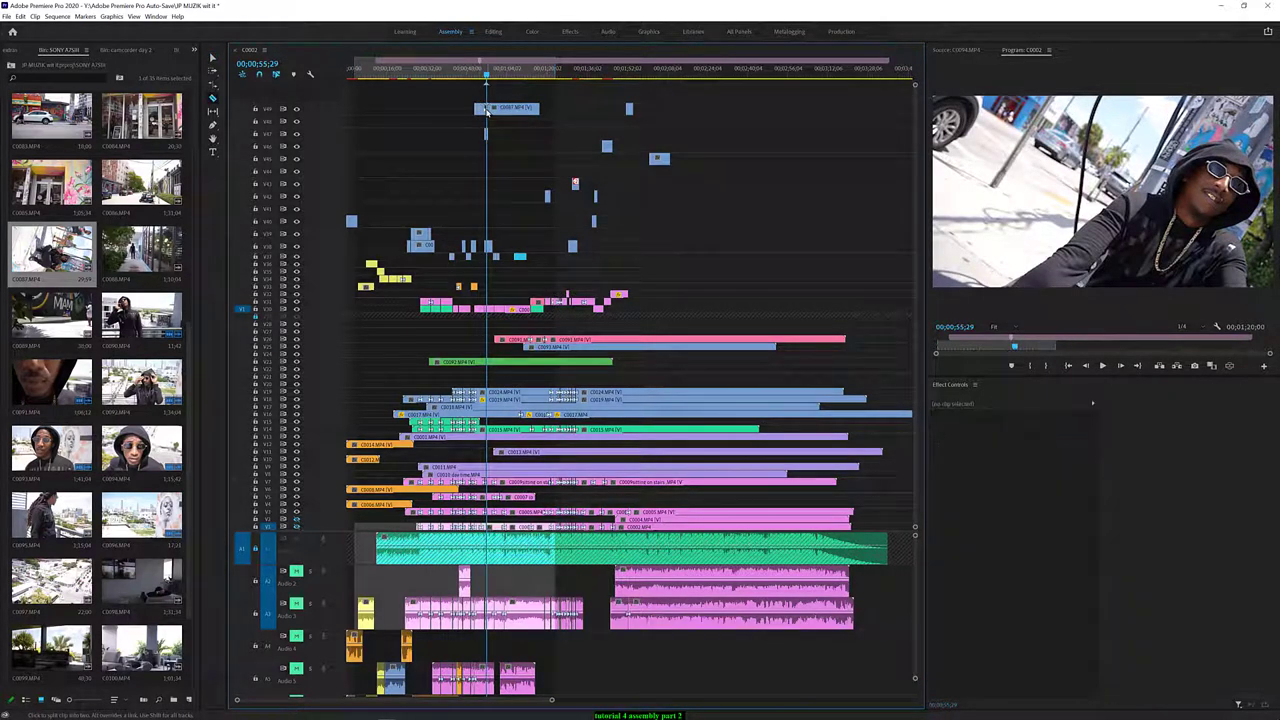
key(v)
key(space)
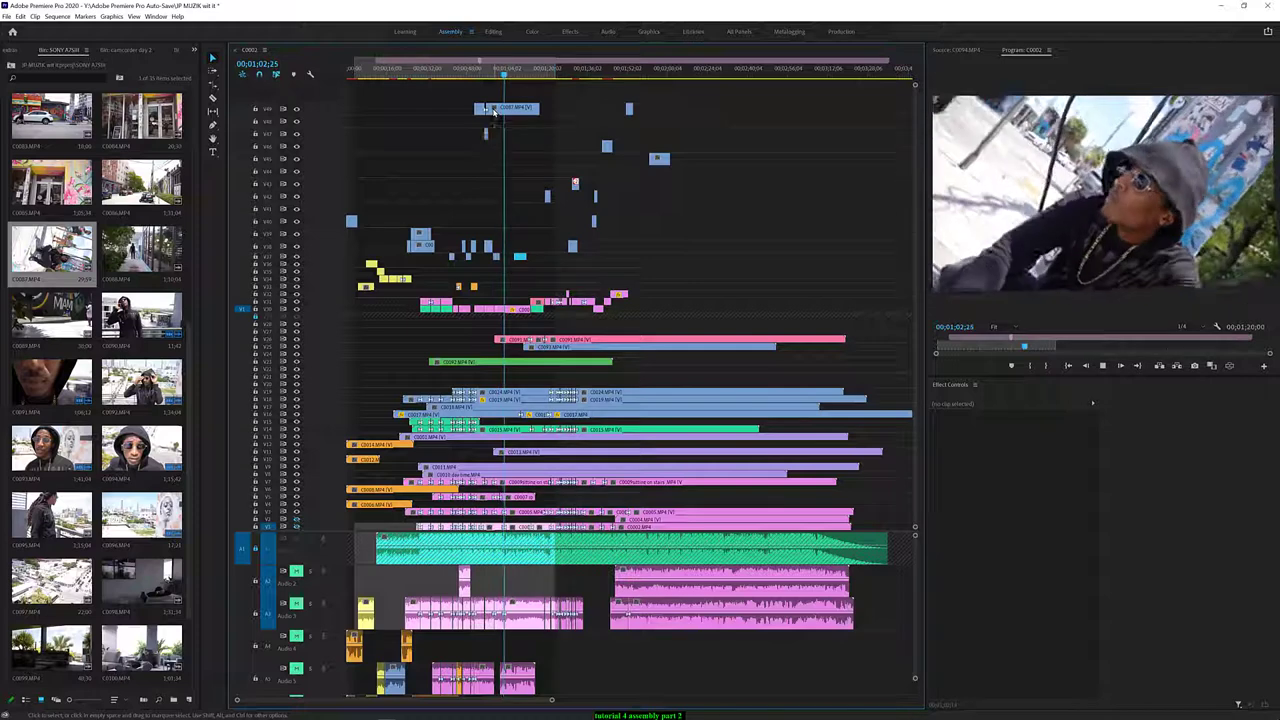
click(490, 110)
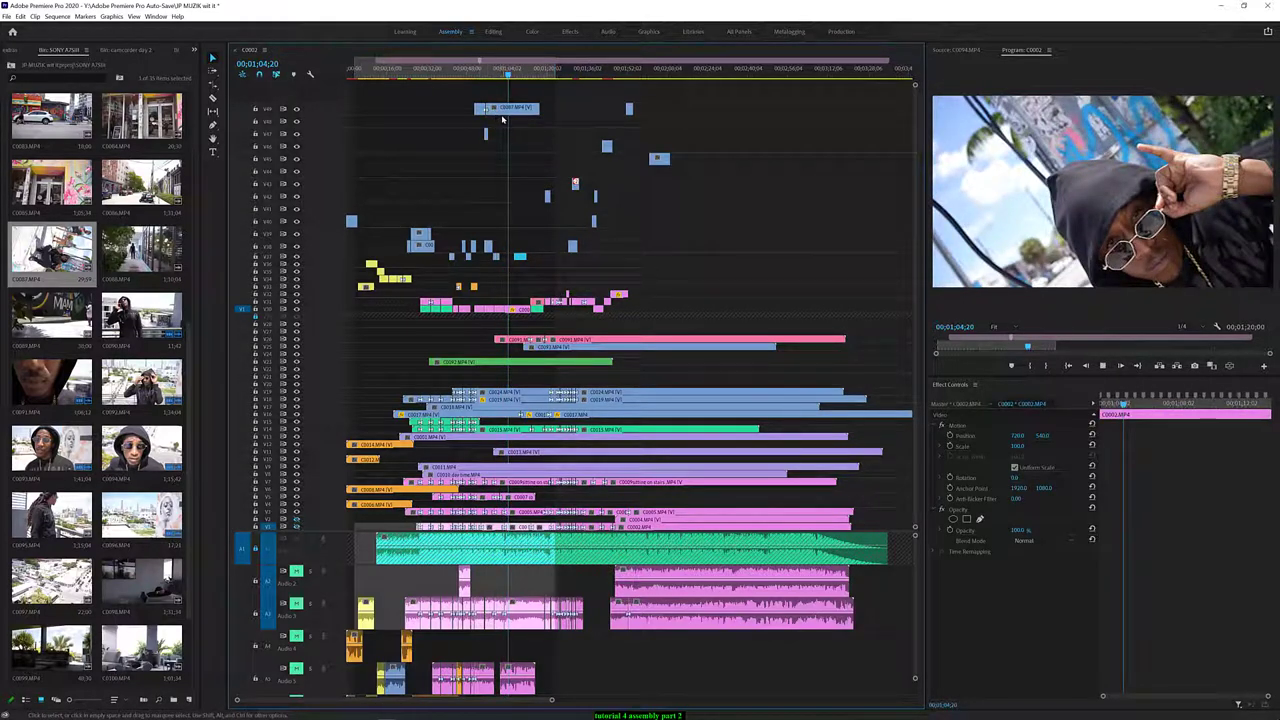
key(space)
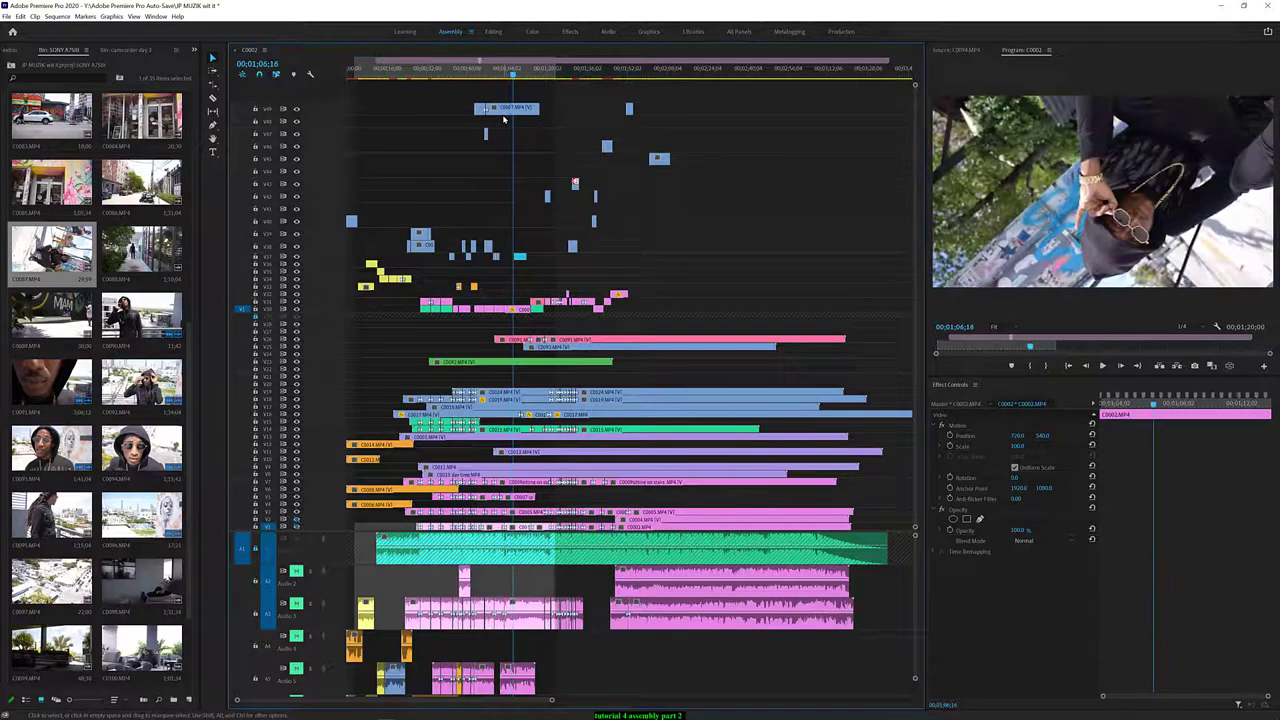
key(c)
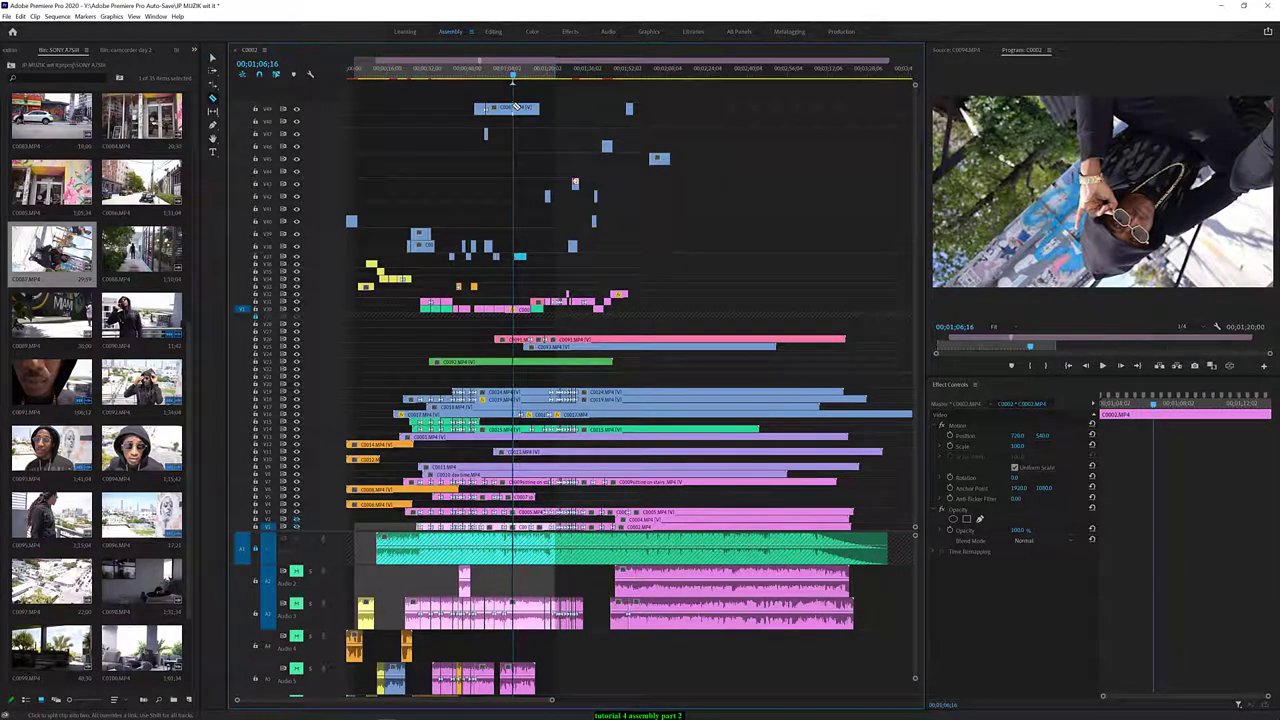
click(513, 107)
key(v)
Move the later C0007 piece to an earlier spot along the top track
key(space)
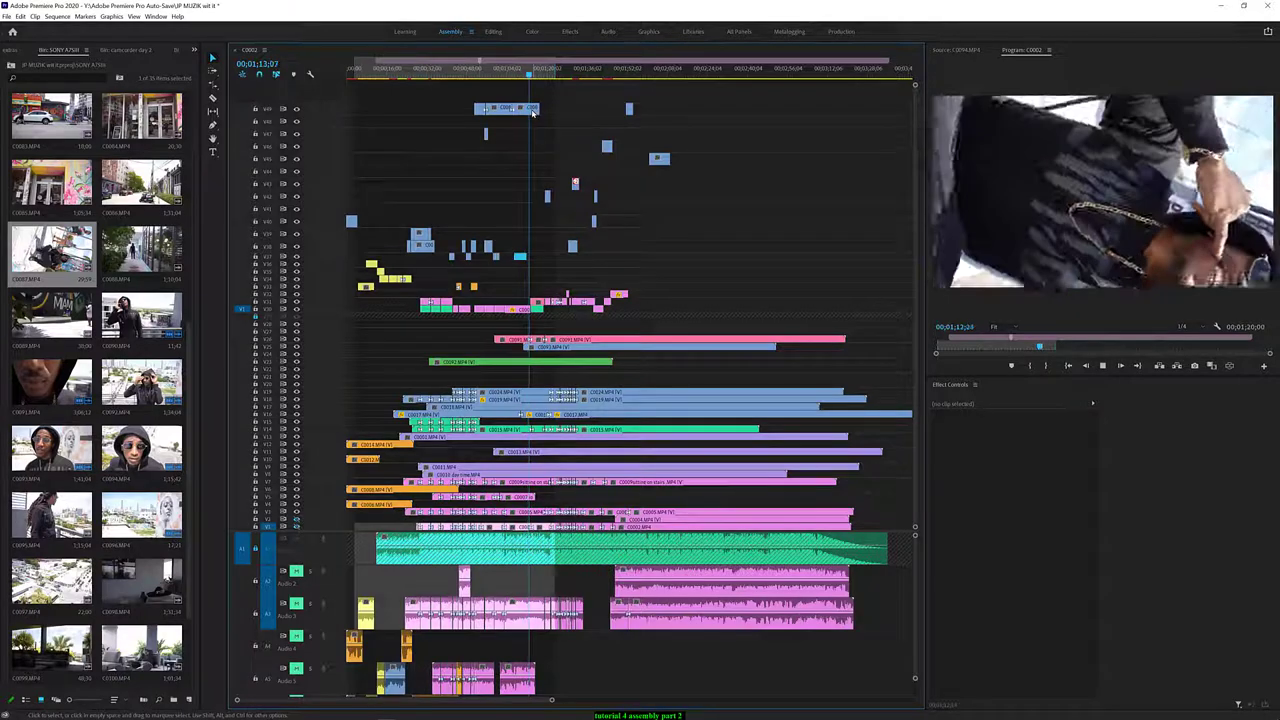
click(533, 111)
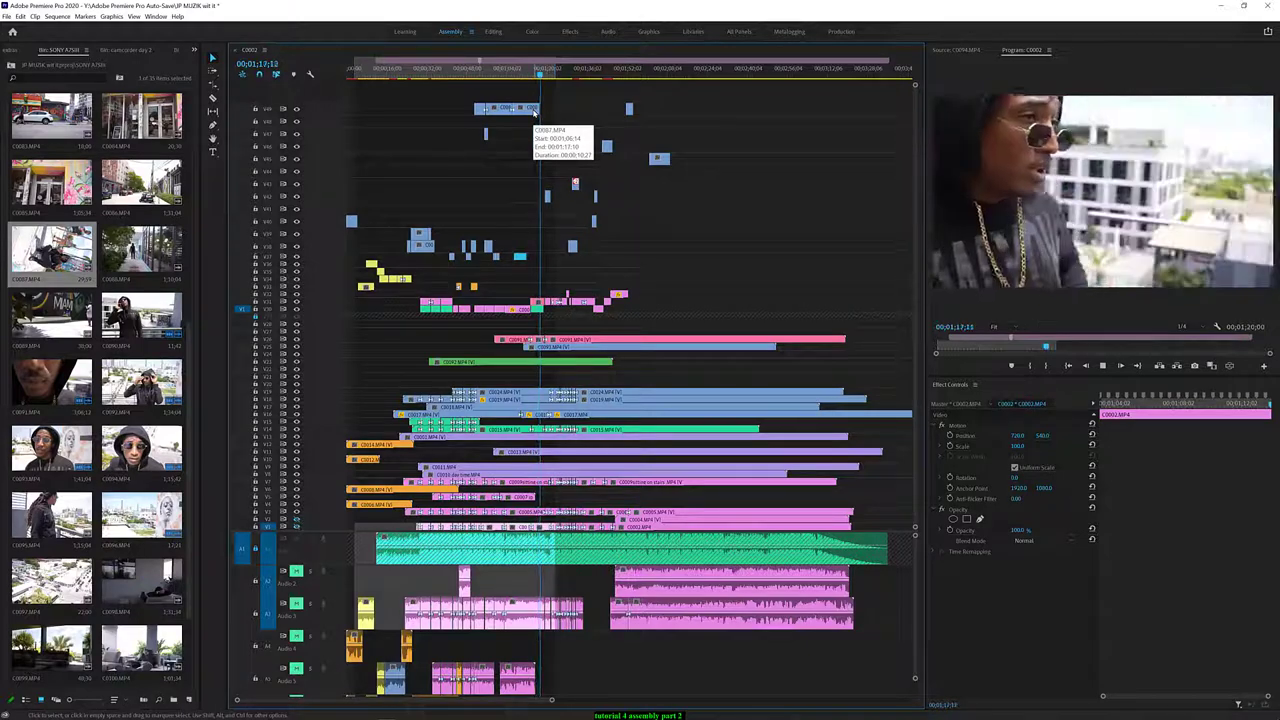
mouse_move(533, 111)
mouse_down()
mouse_move(549, 112)
mouse_move(446, 108)
mouse_up()
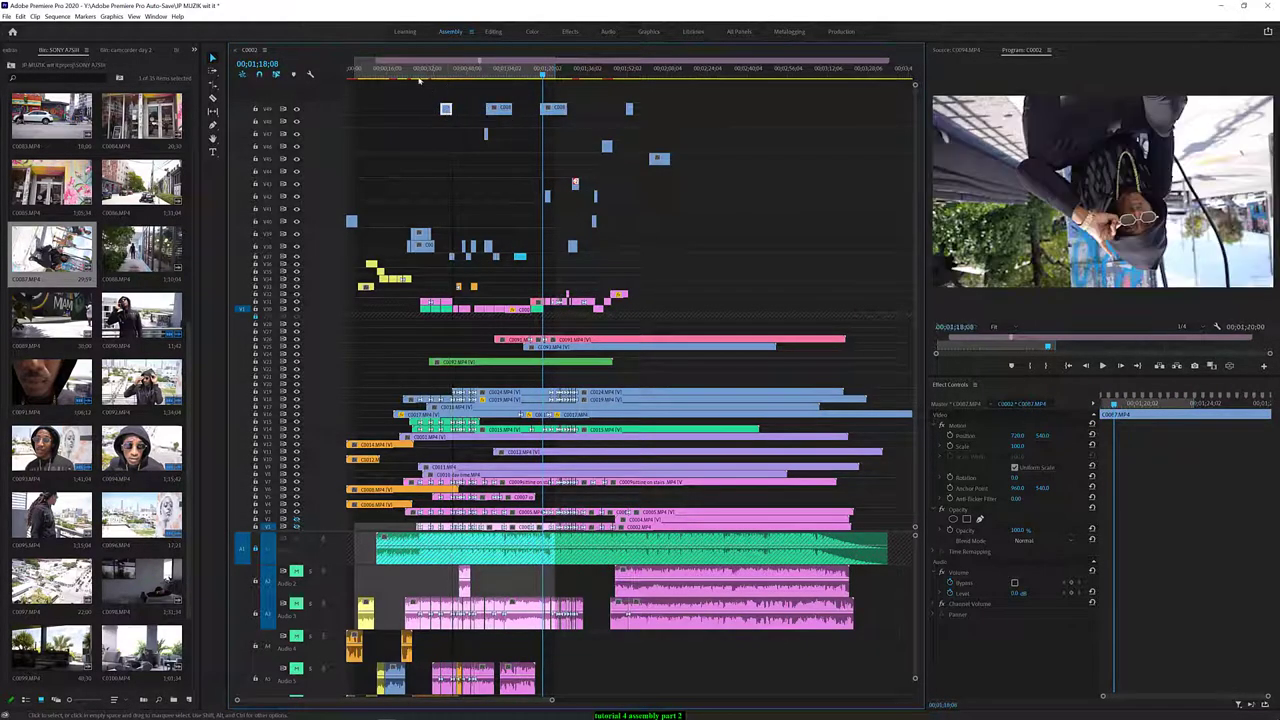
Lengthen the short C0007 piece's duration to slow it, with Optical Flow interpolation
click(389, 72)
key(space)
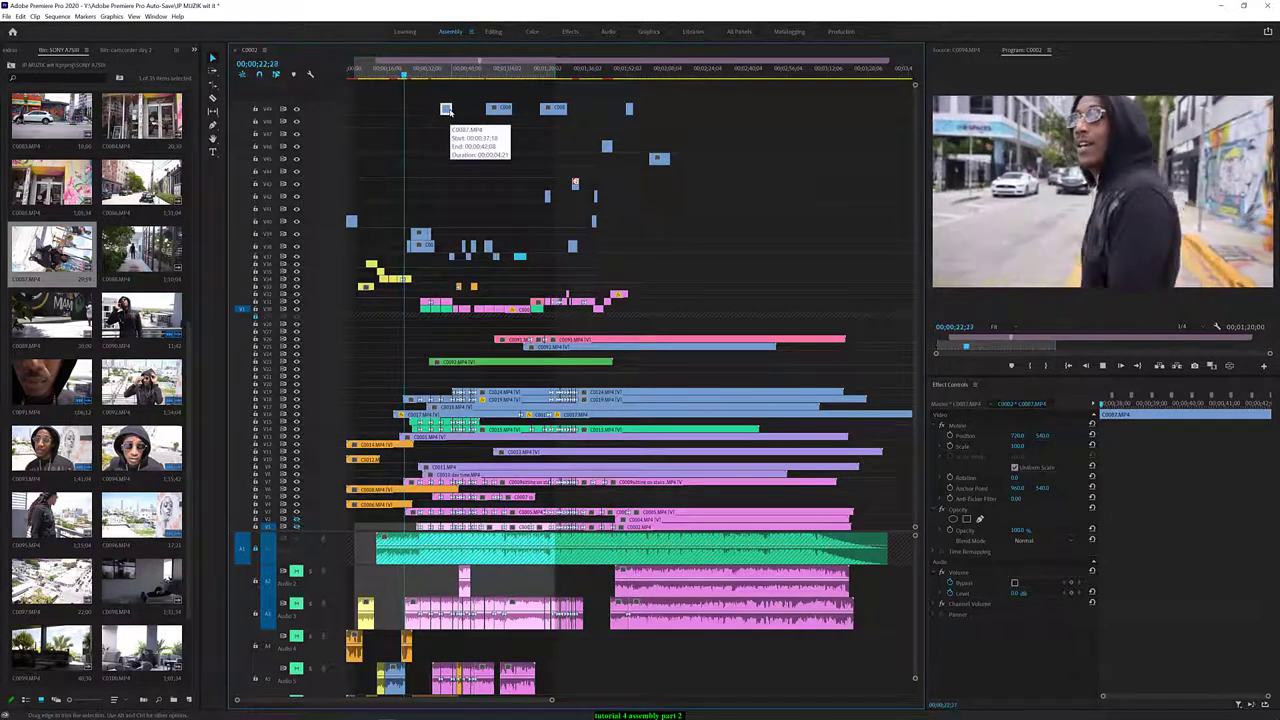
key(space)
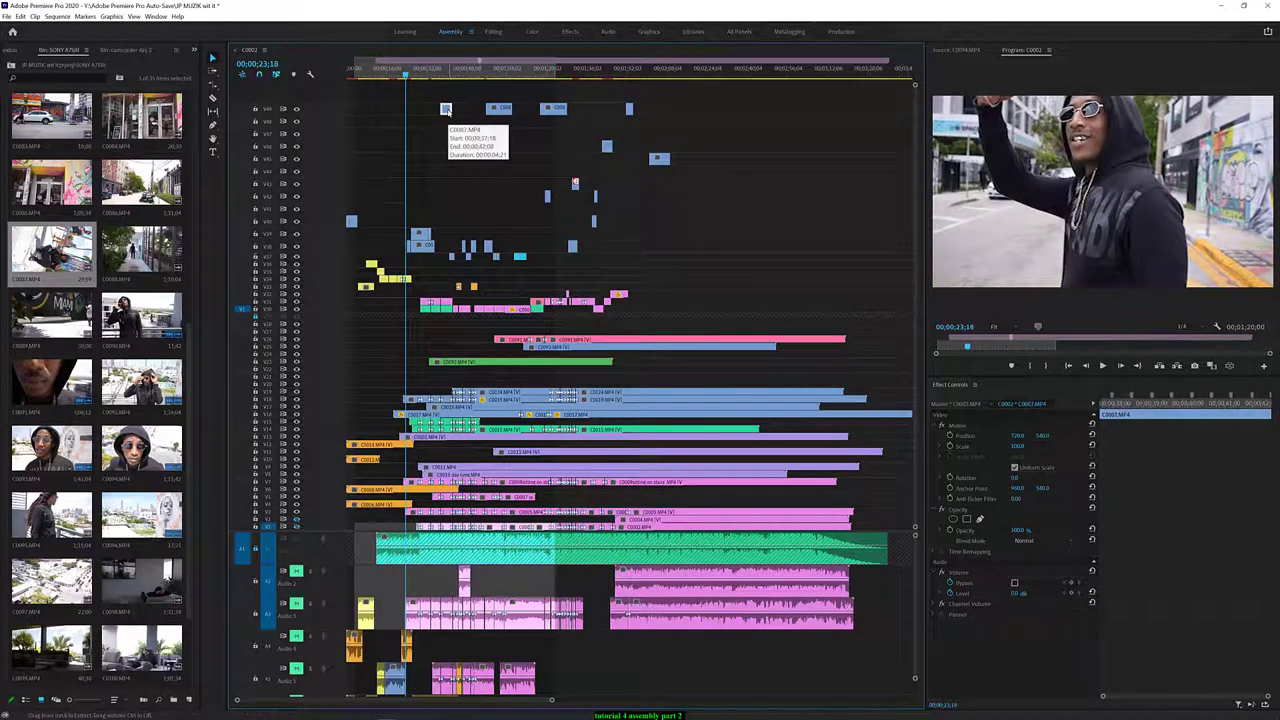
key(ctrl+r)
drag(642, 341, 652, 341)
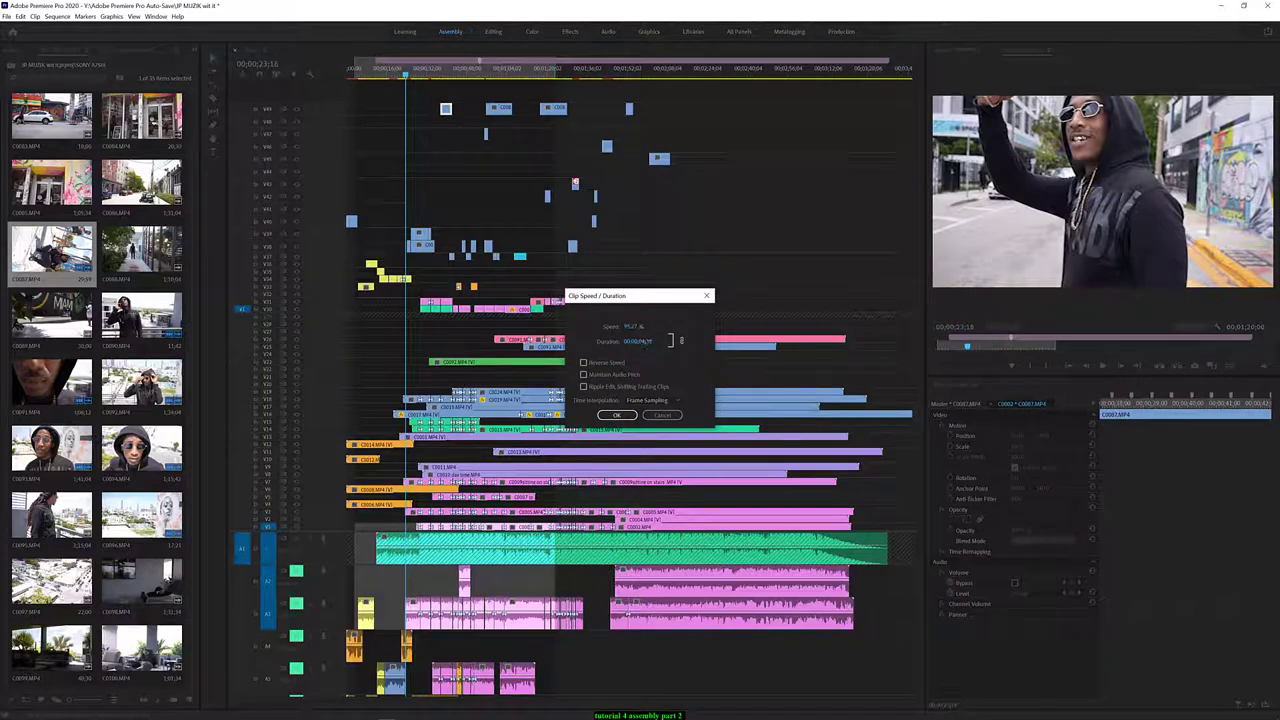
click(640, 400)
click(648, 428)
click(617, 414)
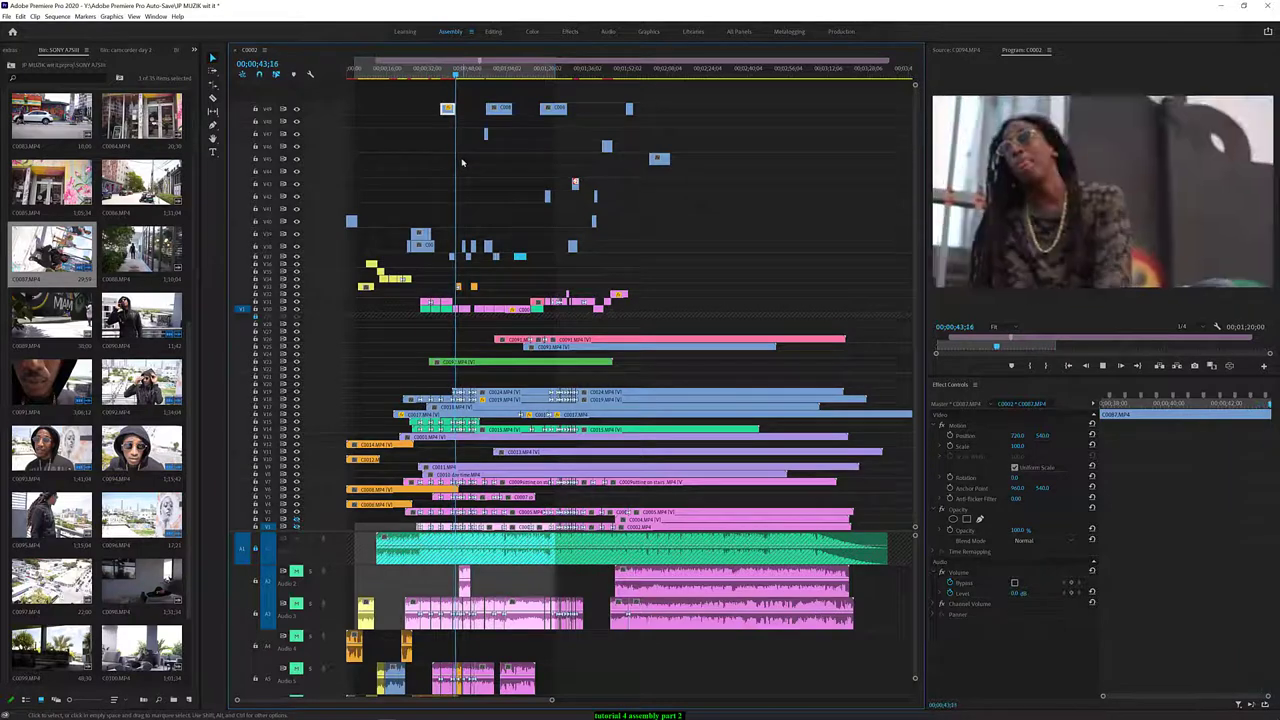
Make the short top-track C0007 piece start about 1;22 earlier, near the 34-second mark
key(space)
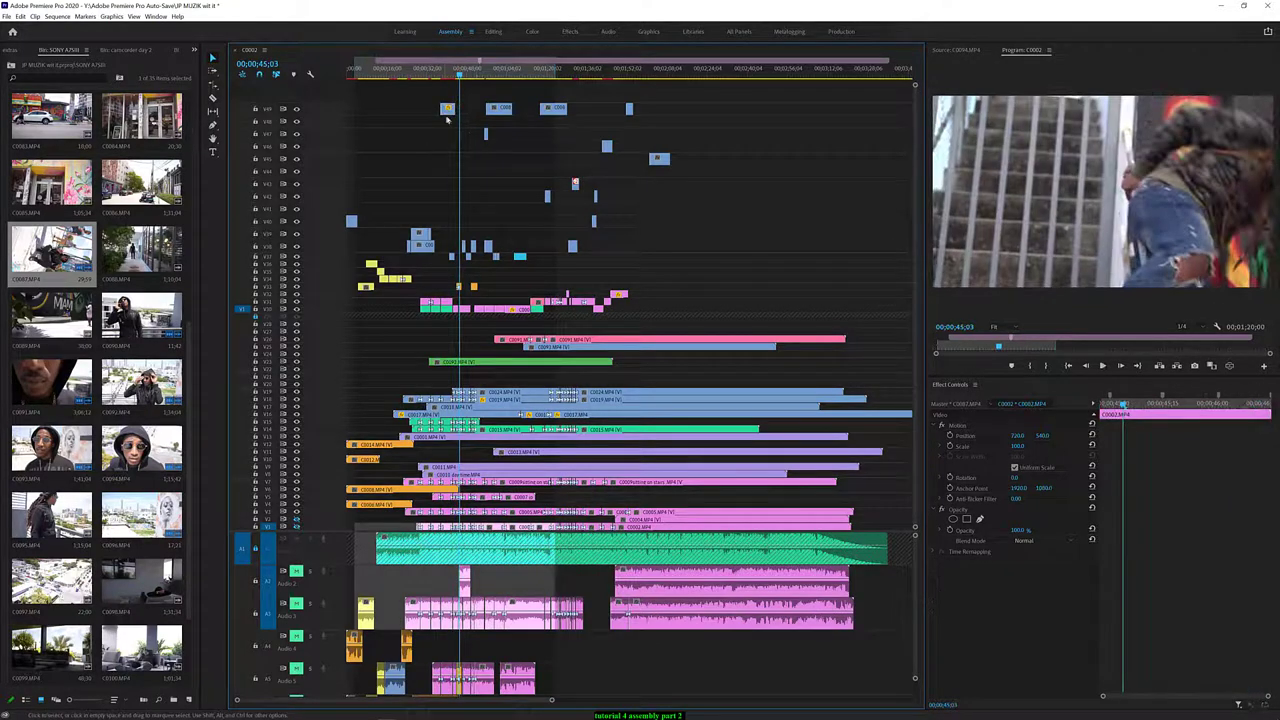
key(Home)
key(space)
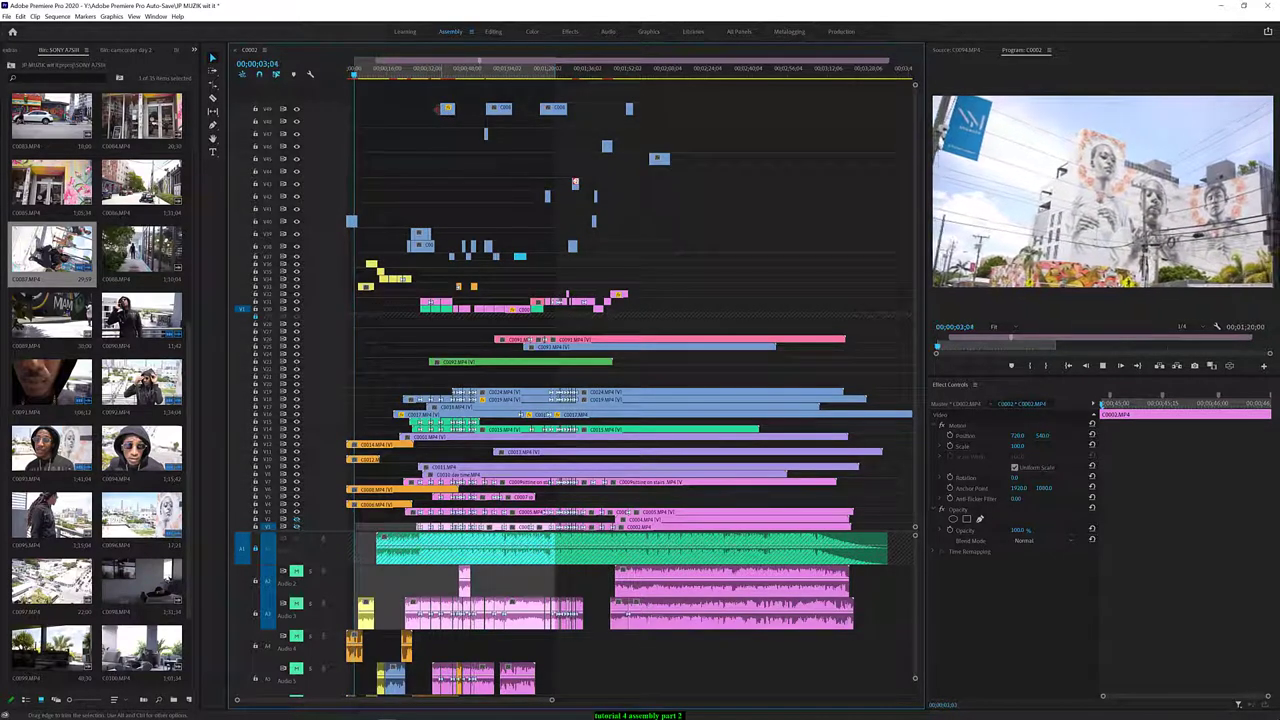
click(428, 72)
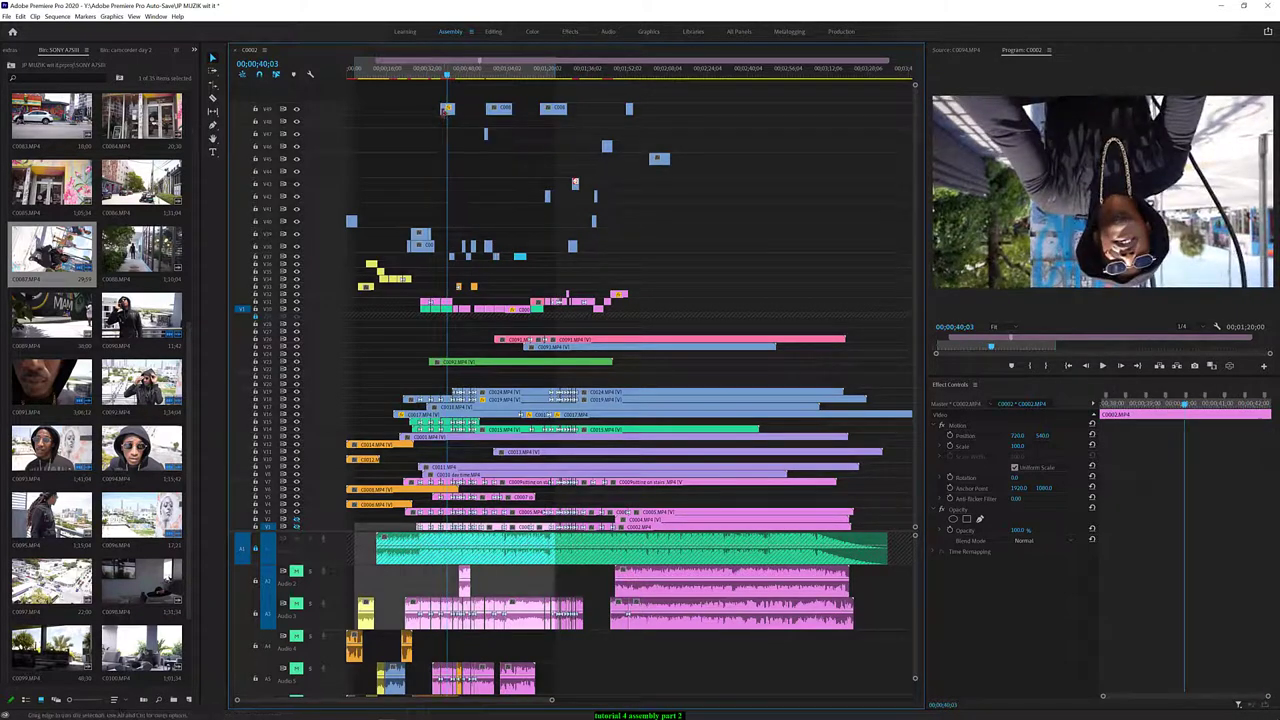
drag(444, 110, 438, 108)
key(c)
click(444, 110)
key(v)
key(super)
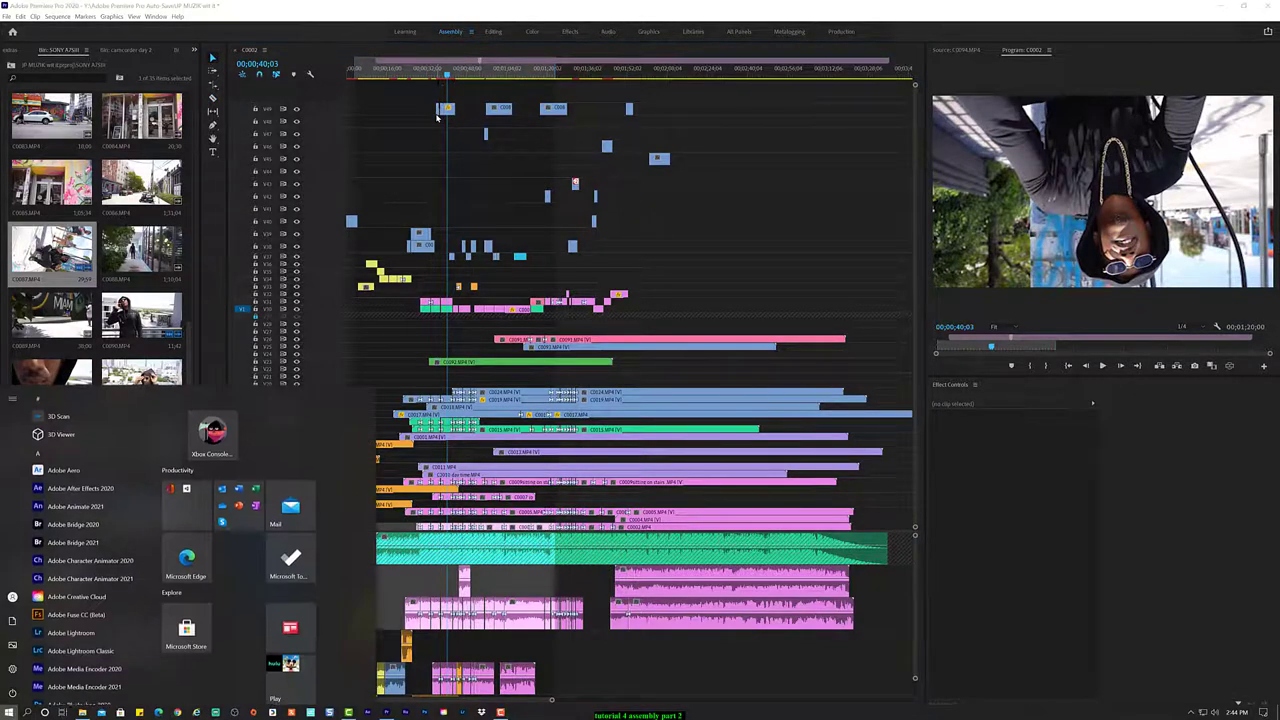
key(Escape)
key(=)
key(=)
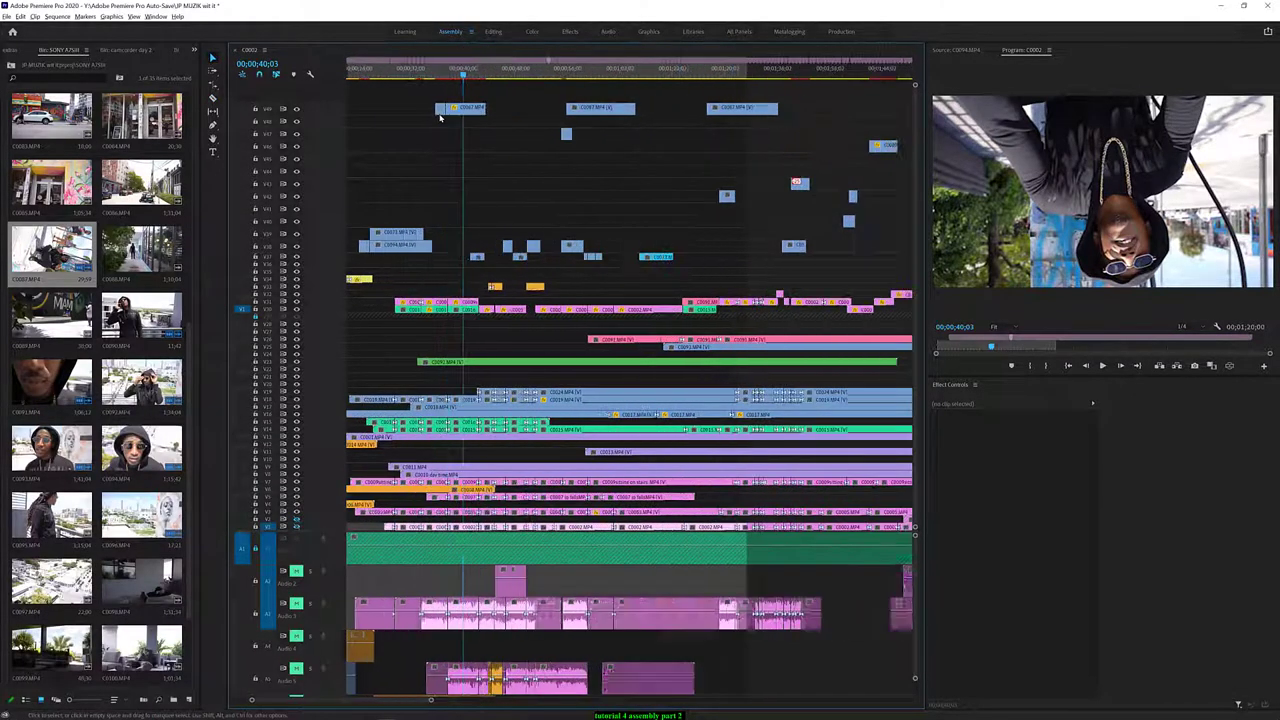
Apply a new speed to the short C0007 piece on the top track
click(441, 110)
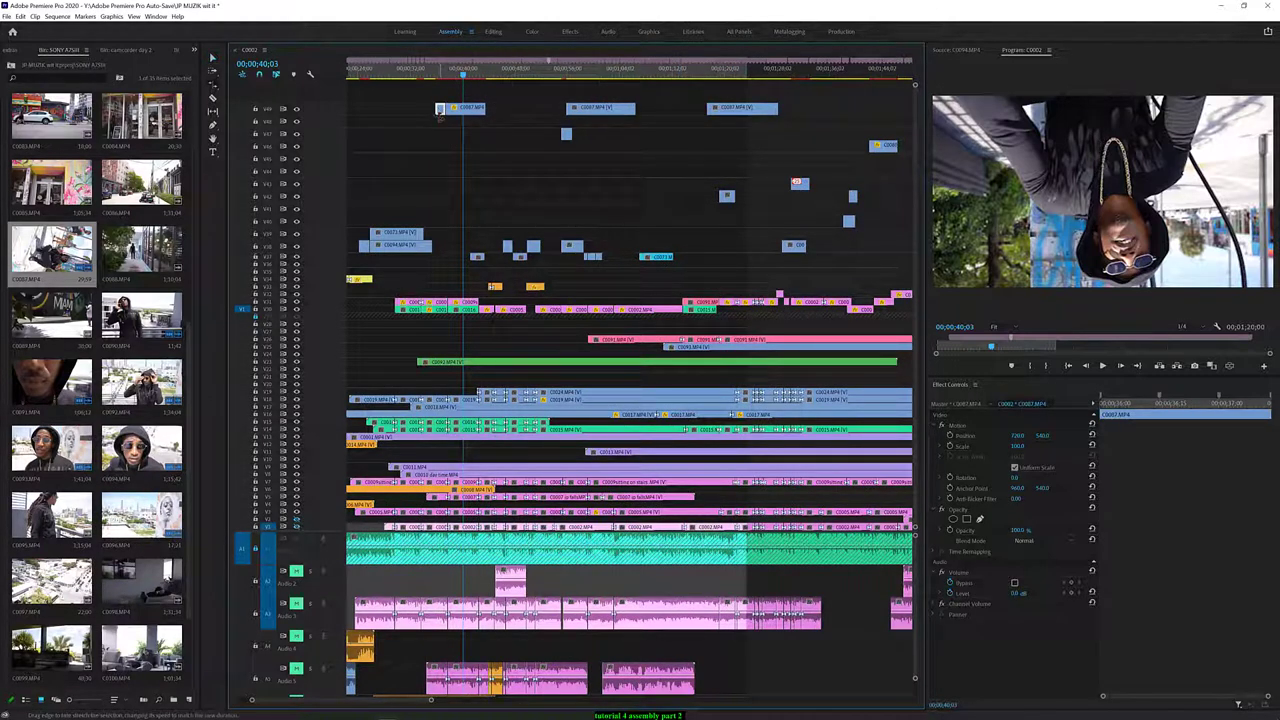
key(ctrl+r)
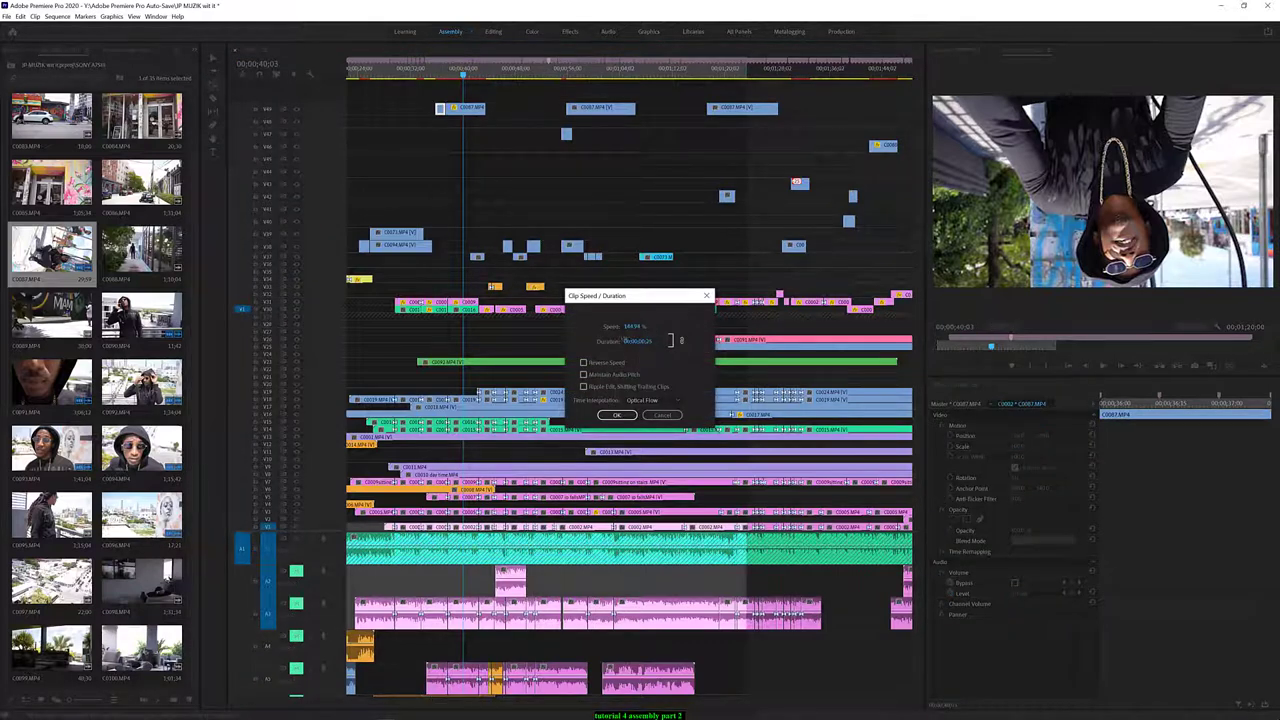
click(624, 416)
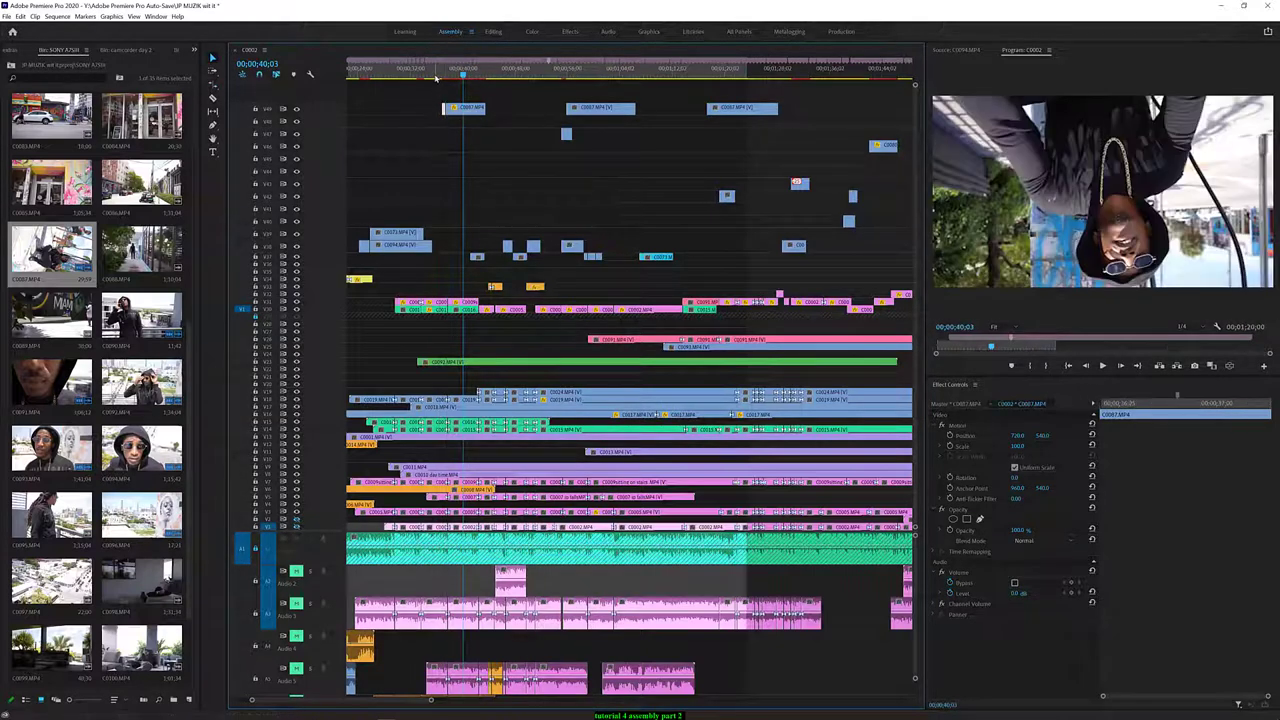
Split C0007 on the top track after about 35 seconds and retime the resulting piece
click(435, 77)
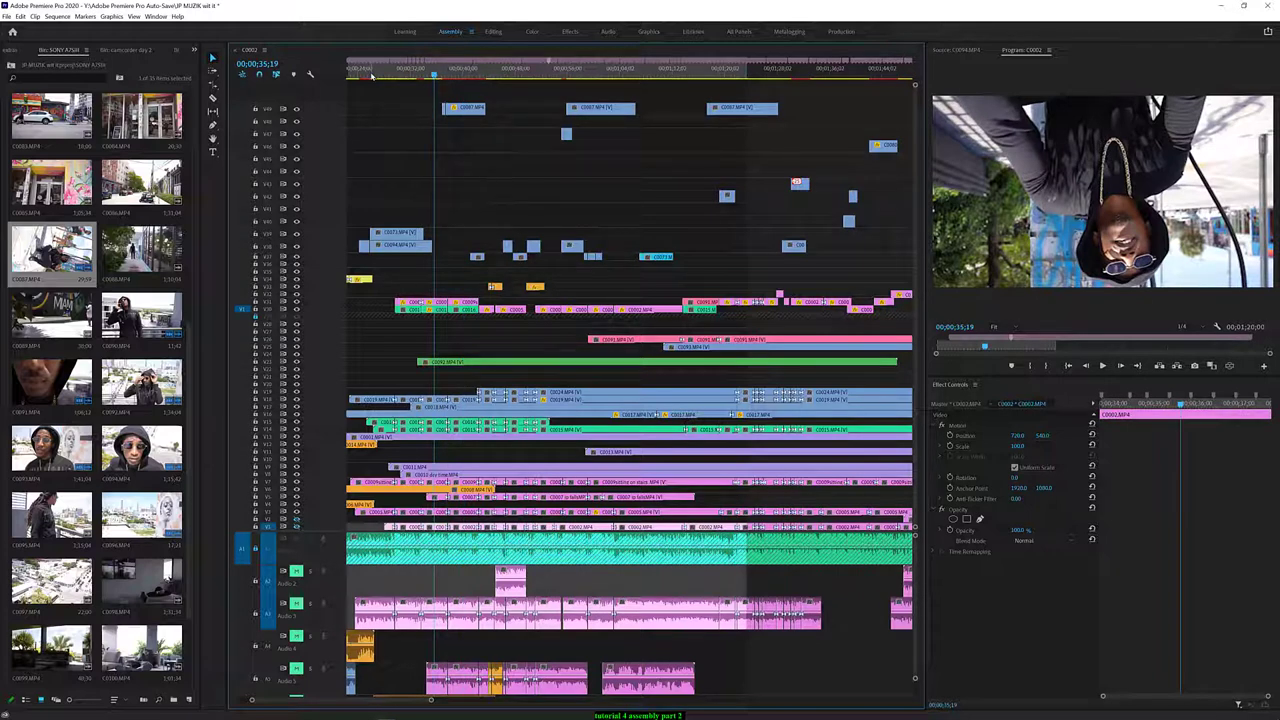
key(space)
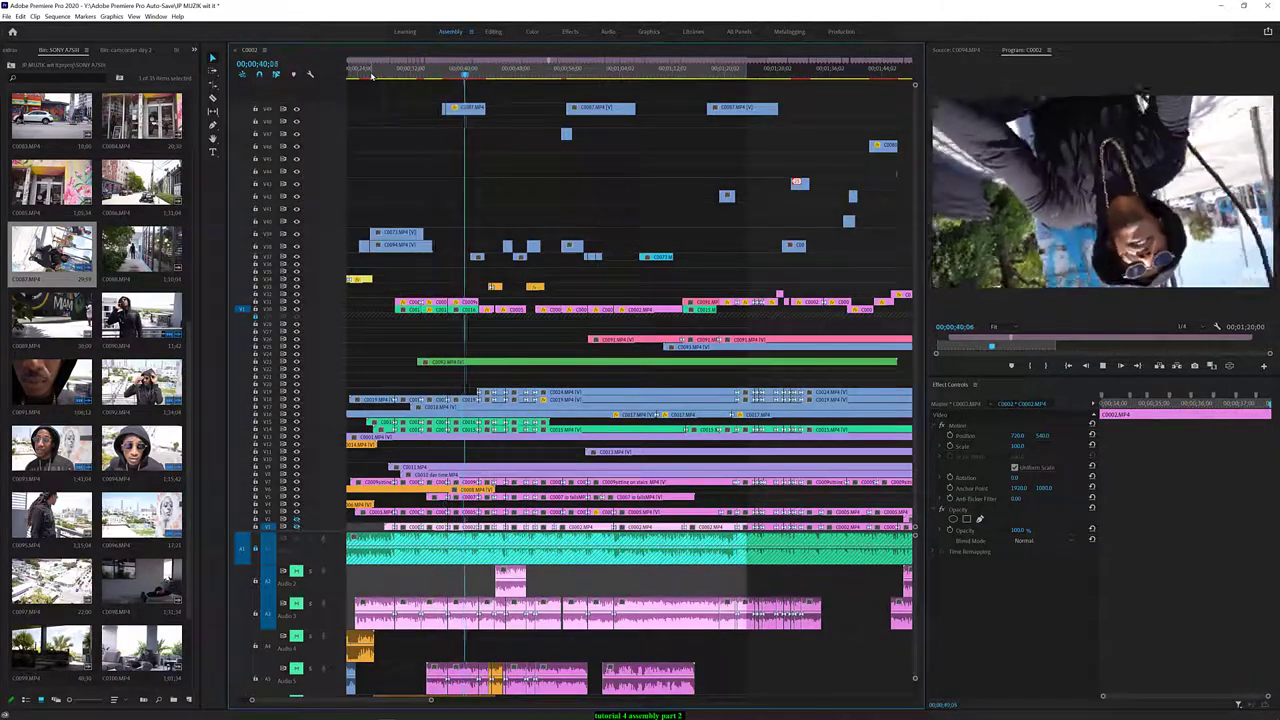
key(space)
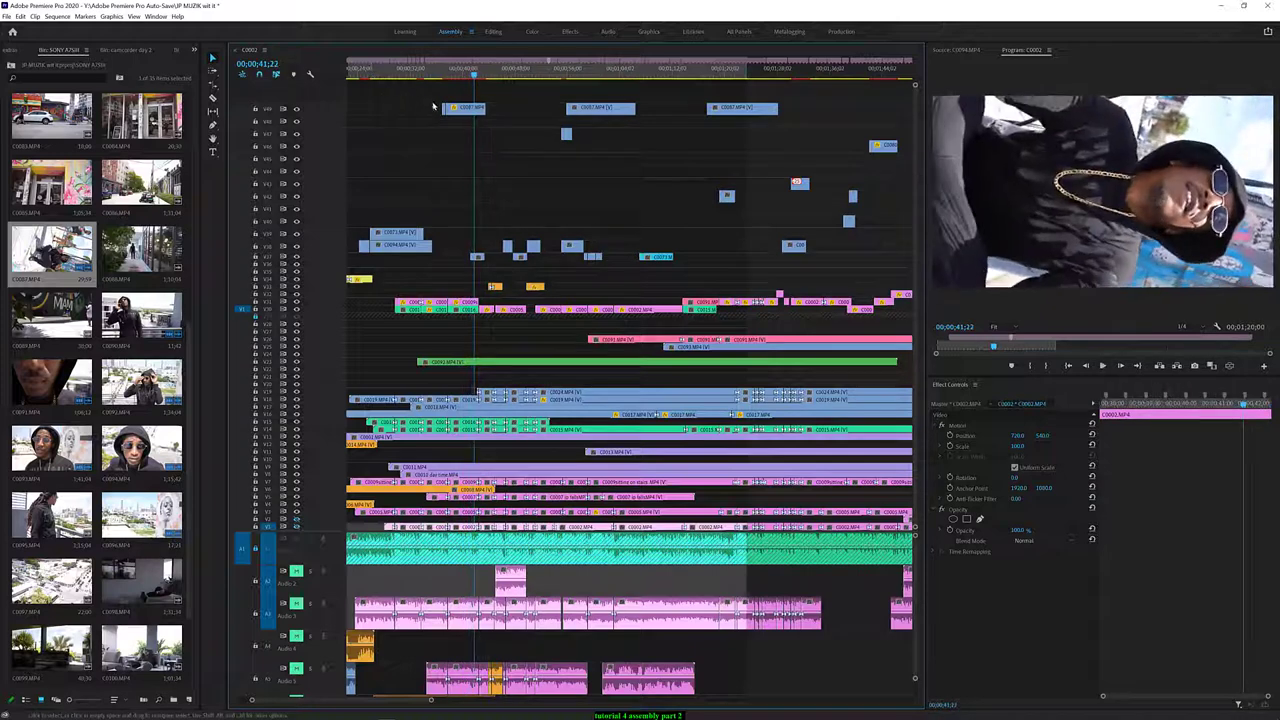
key(c)
click(480, 108)
key(ctrl+r)
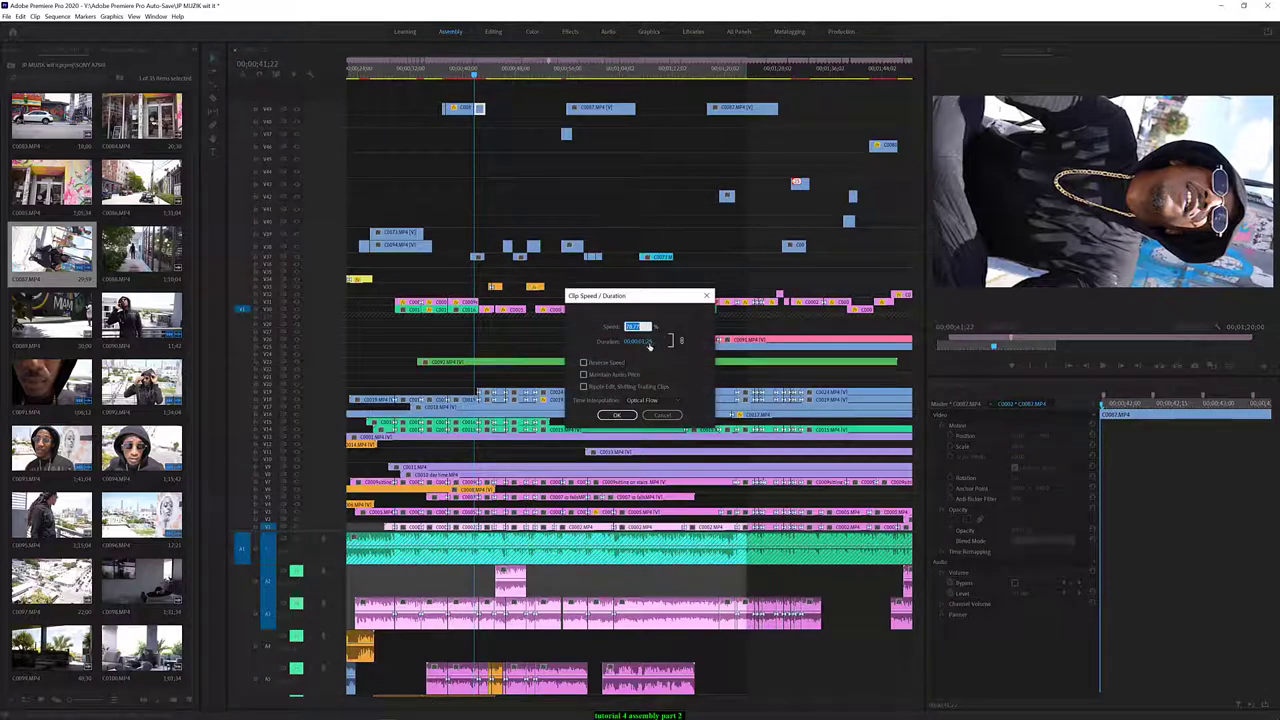
click(617, 414)
Split C0007 again at the playhead and preview the cut around 01;02
click(437, 76)
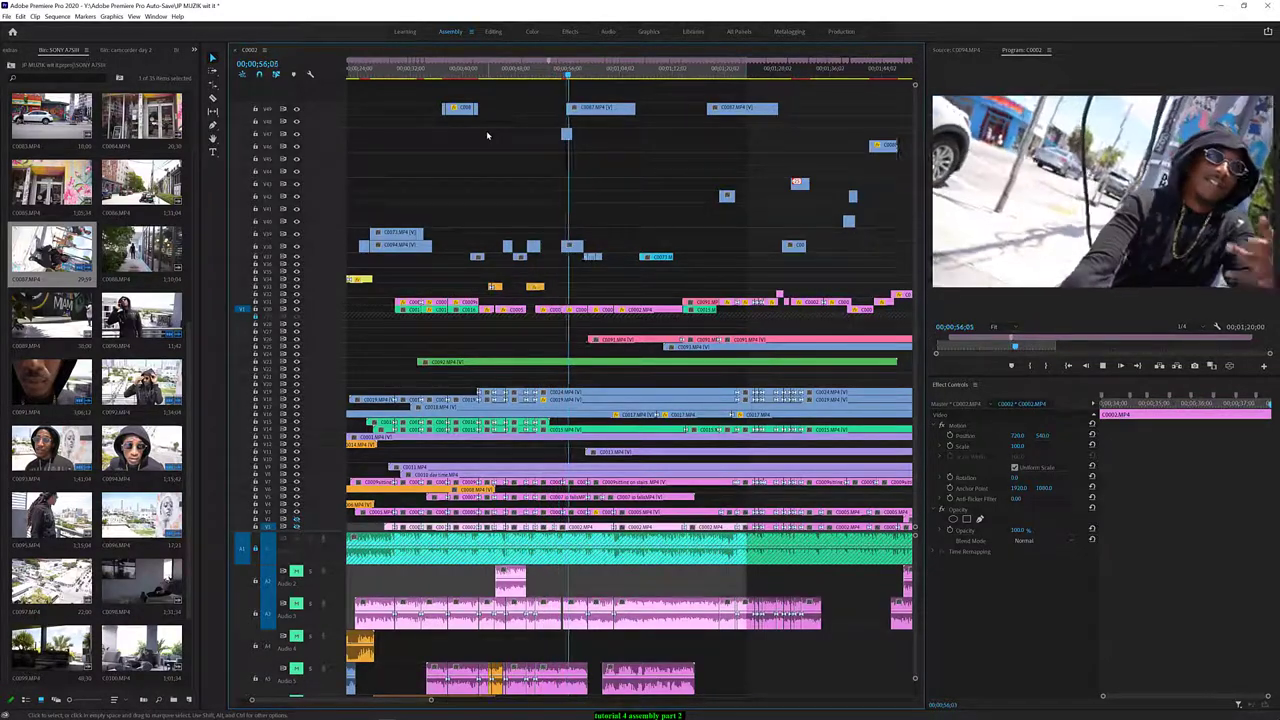
key(space)
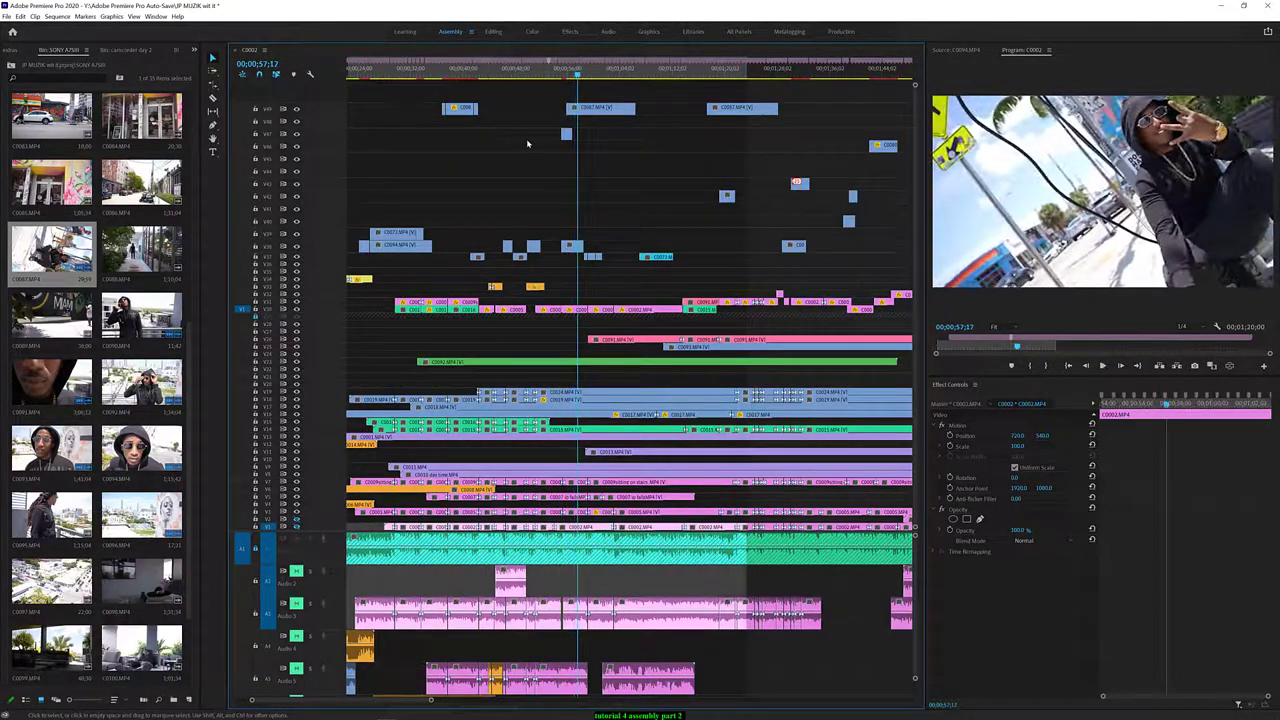
click(576, 109)
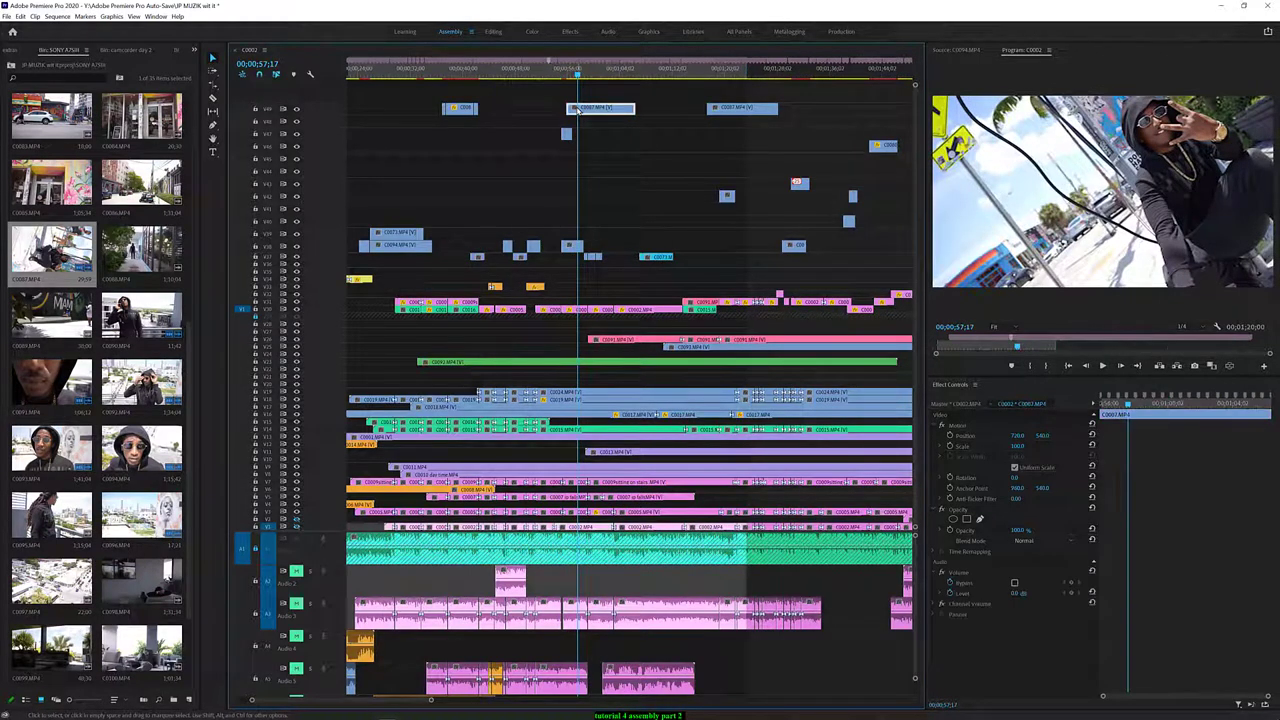
key(c)
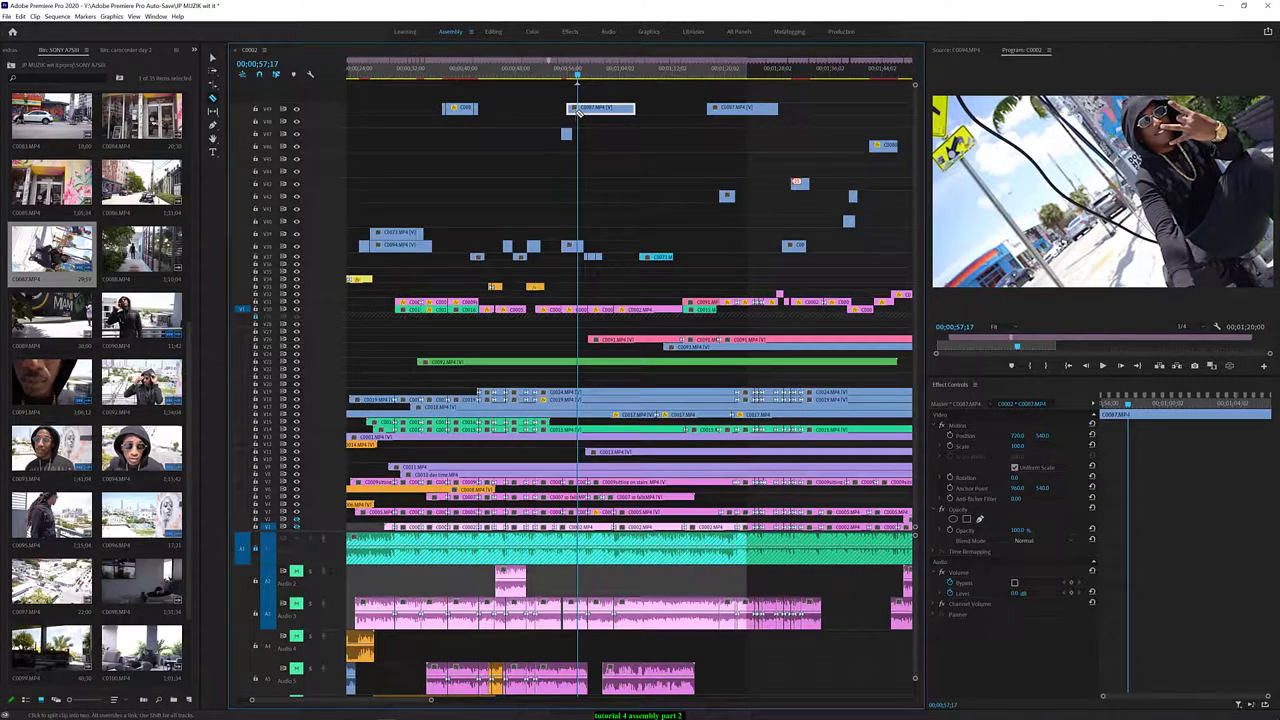
click(577, 108)
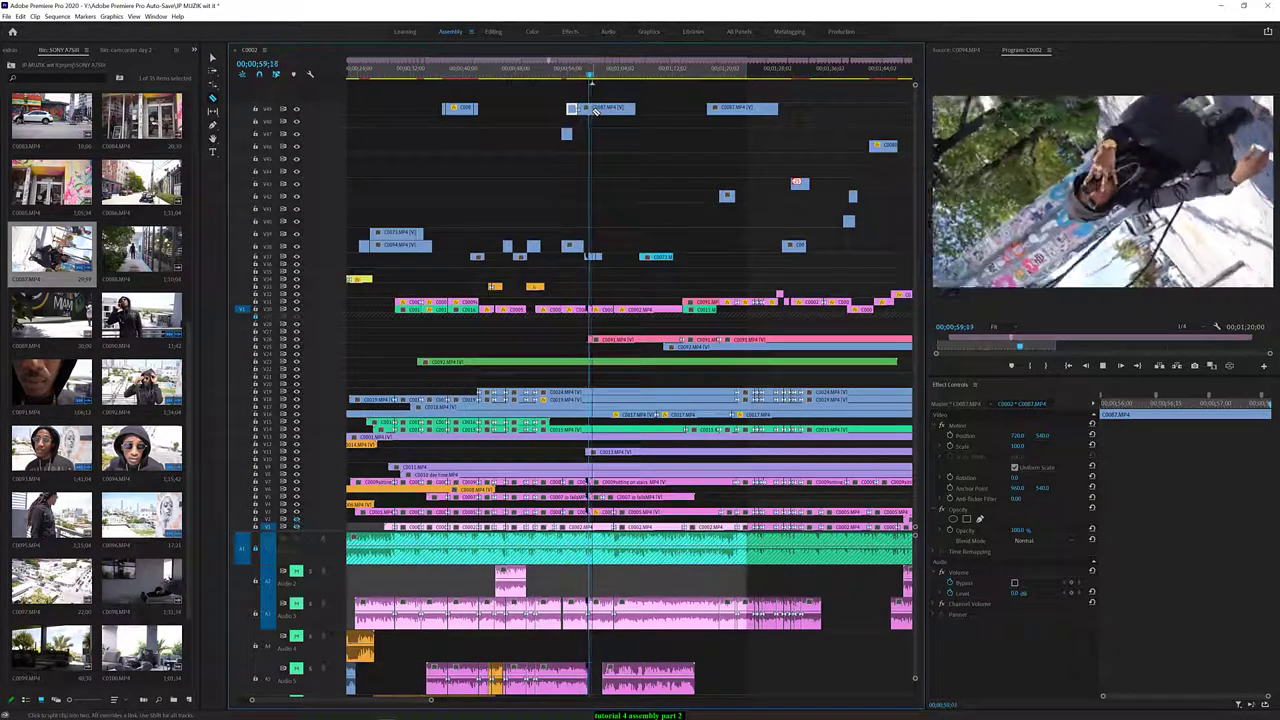
key(space)
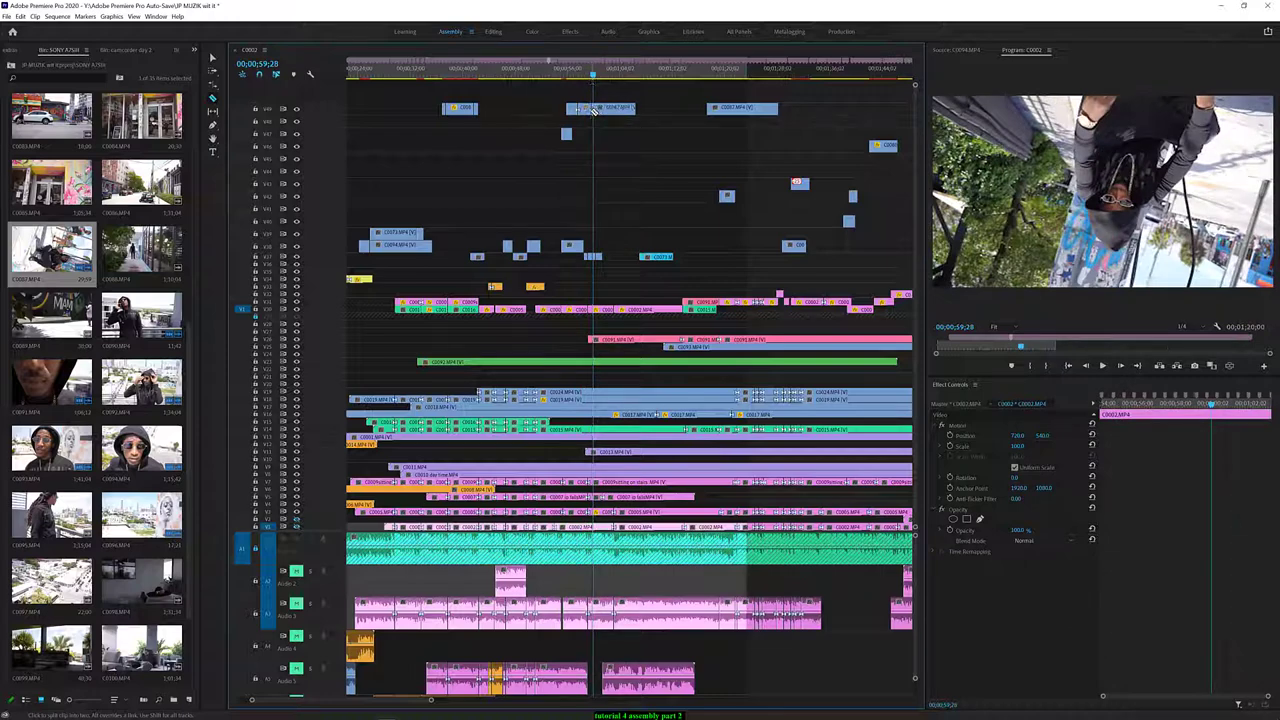
key(space)
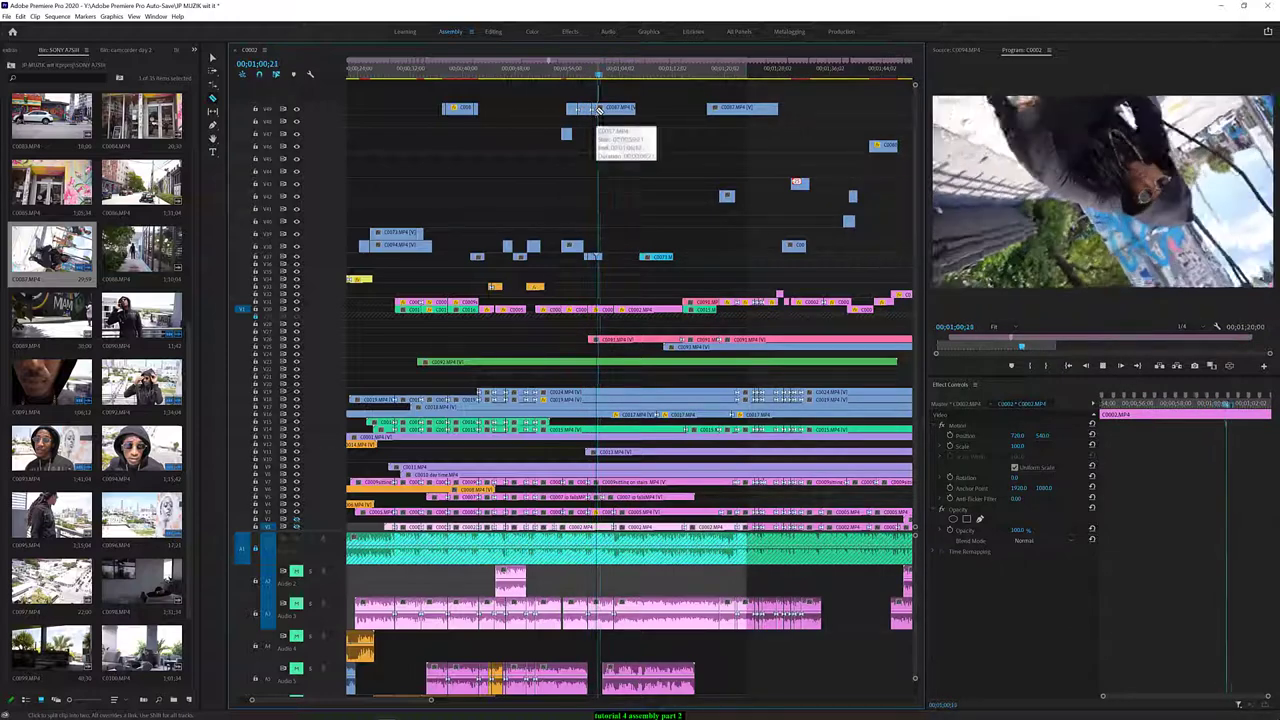
key(space)
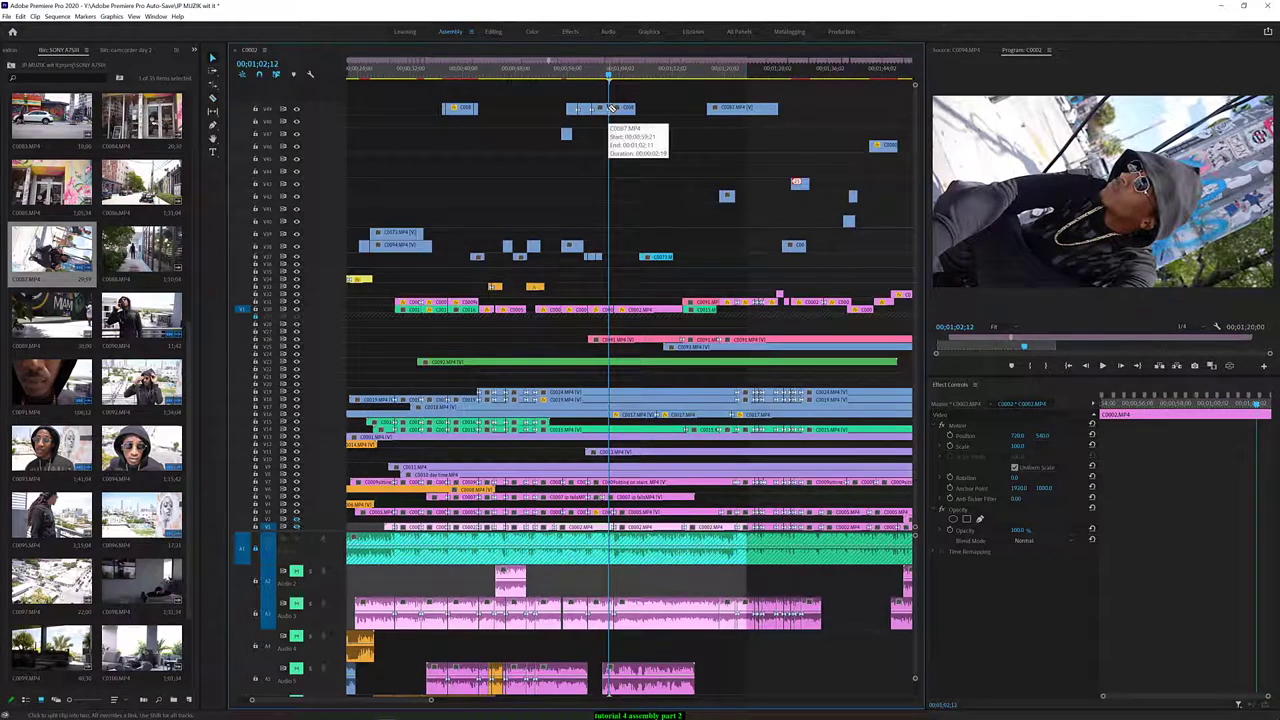
Shorten the piece after the cut so it plays at roughly 155% speed
click(600, 112)
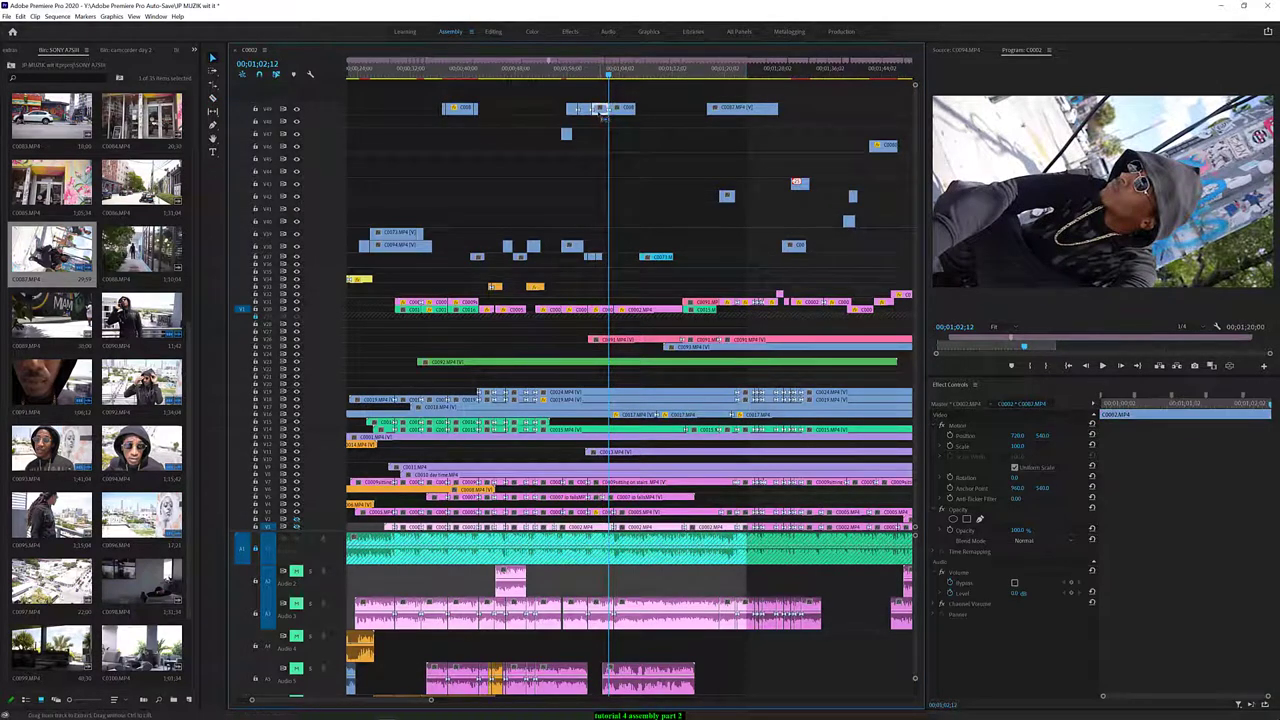
key(ctrl+r)
click(637, 342)
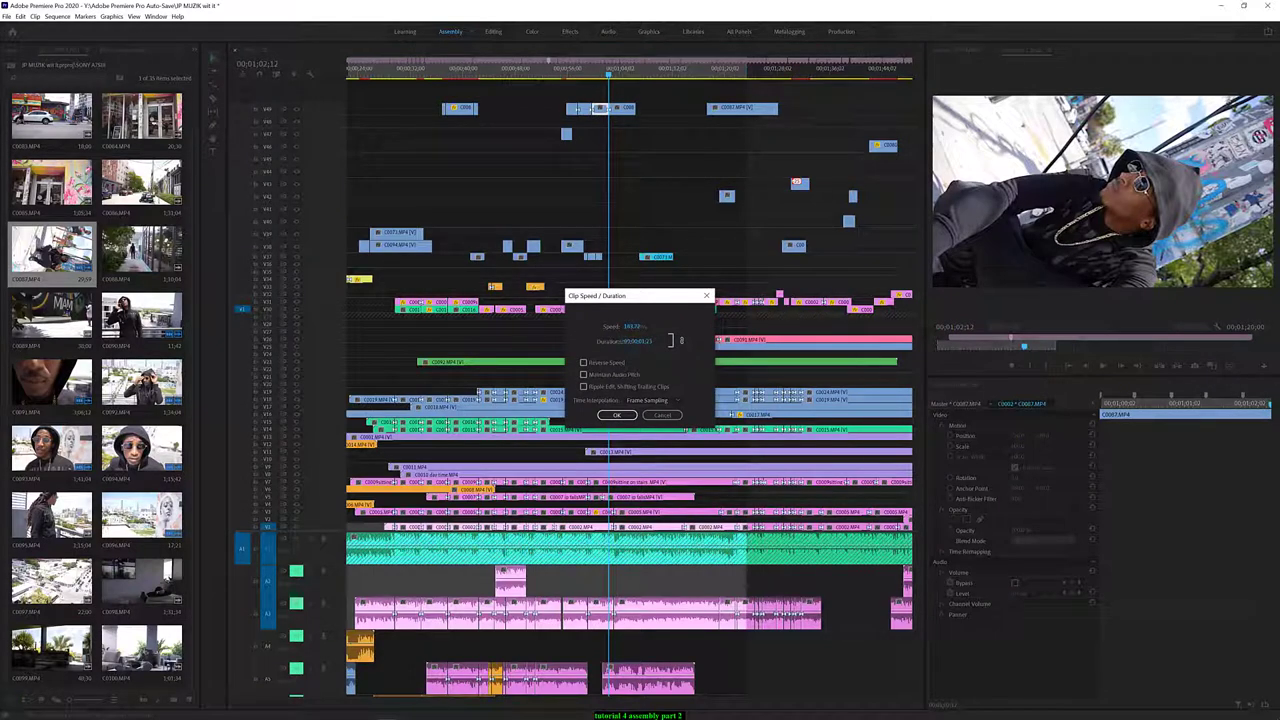
click(620, 416)
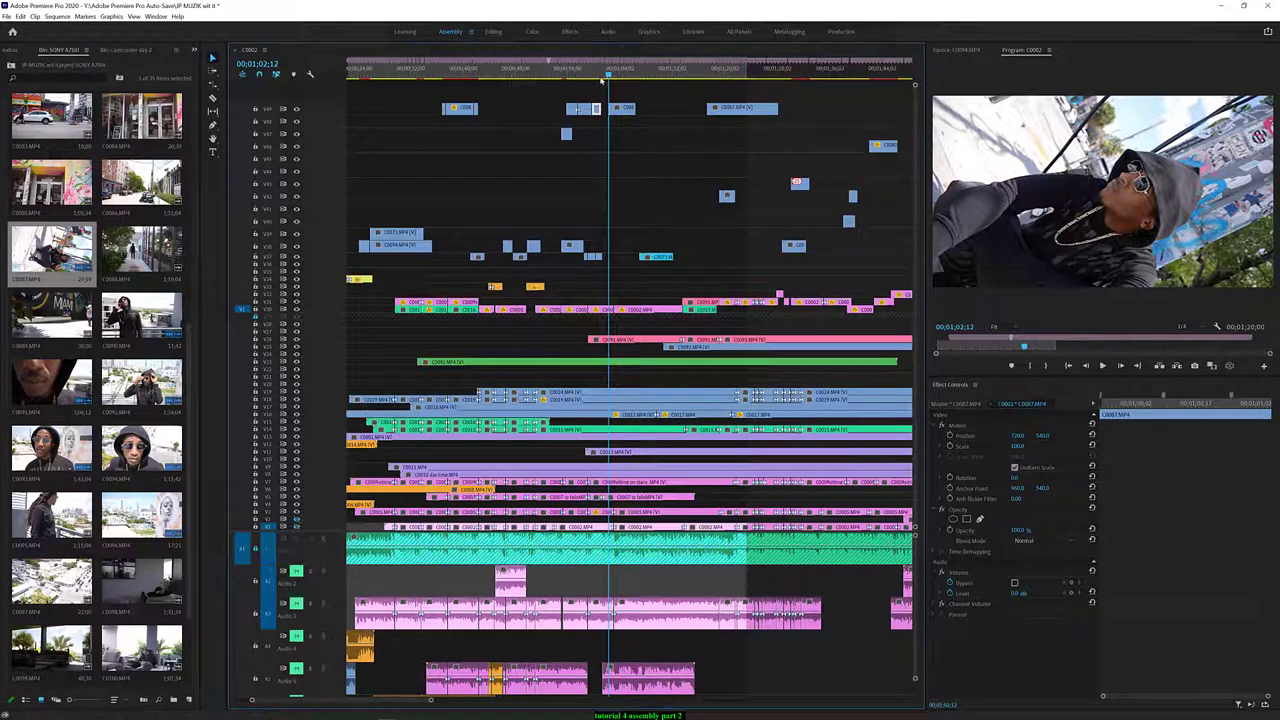
click(618, 108)
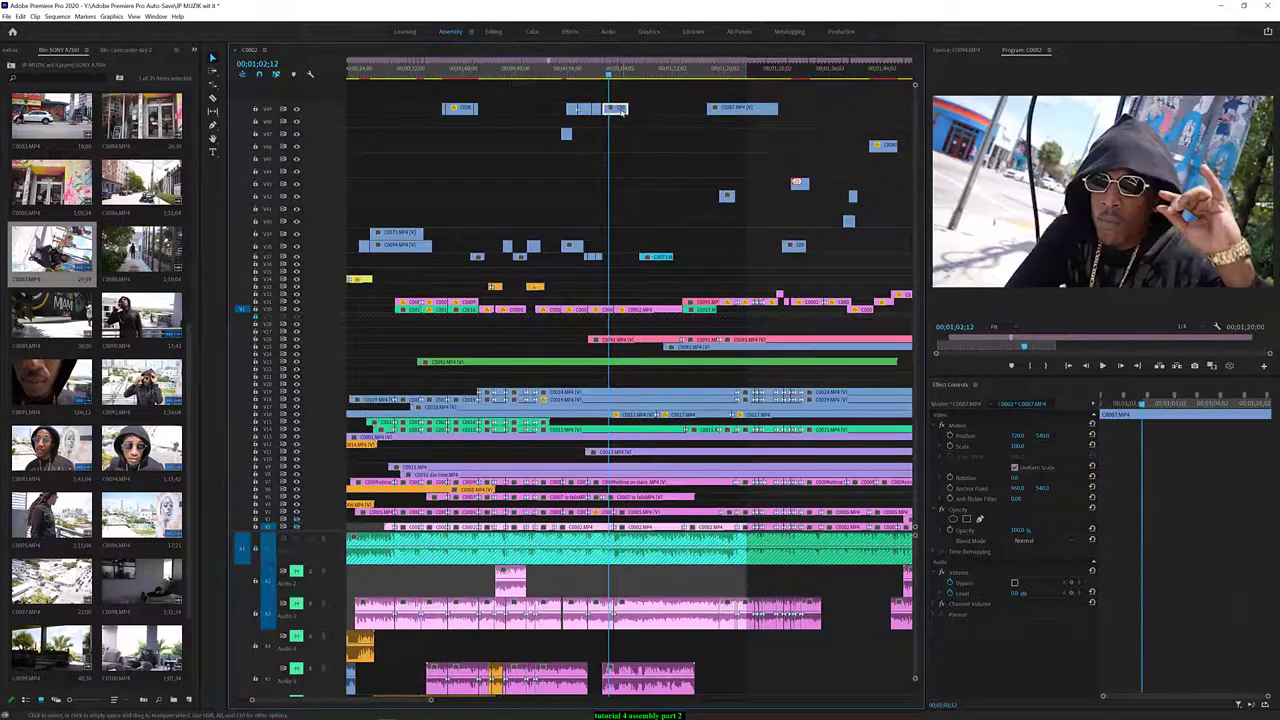
Stretch the top-track clip's end to slow it and apply Optical Flow interpolation
click(561, 76)
key(space)
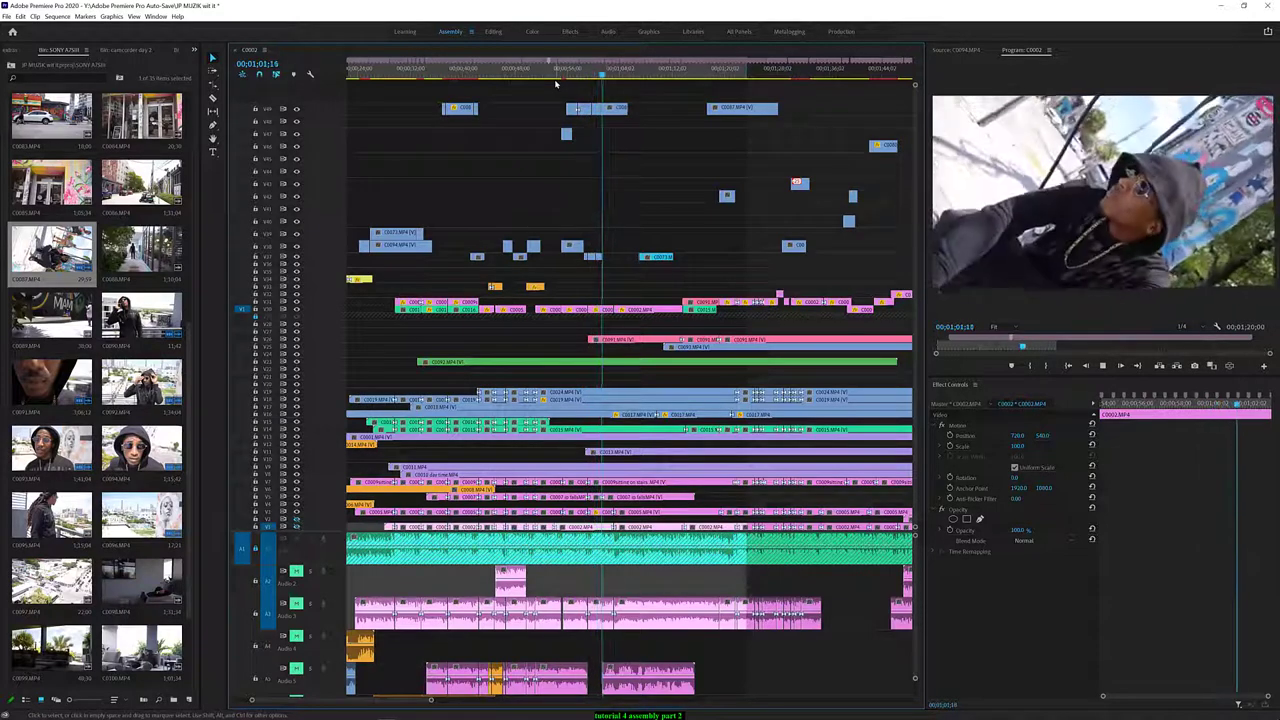
key(space)
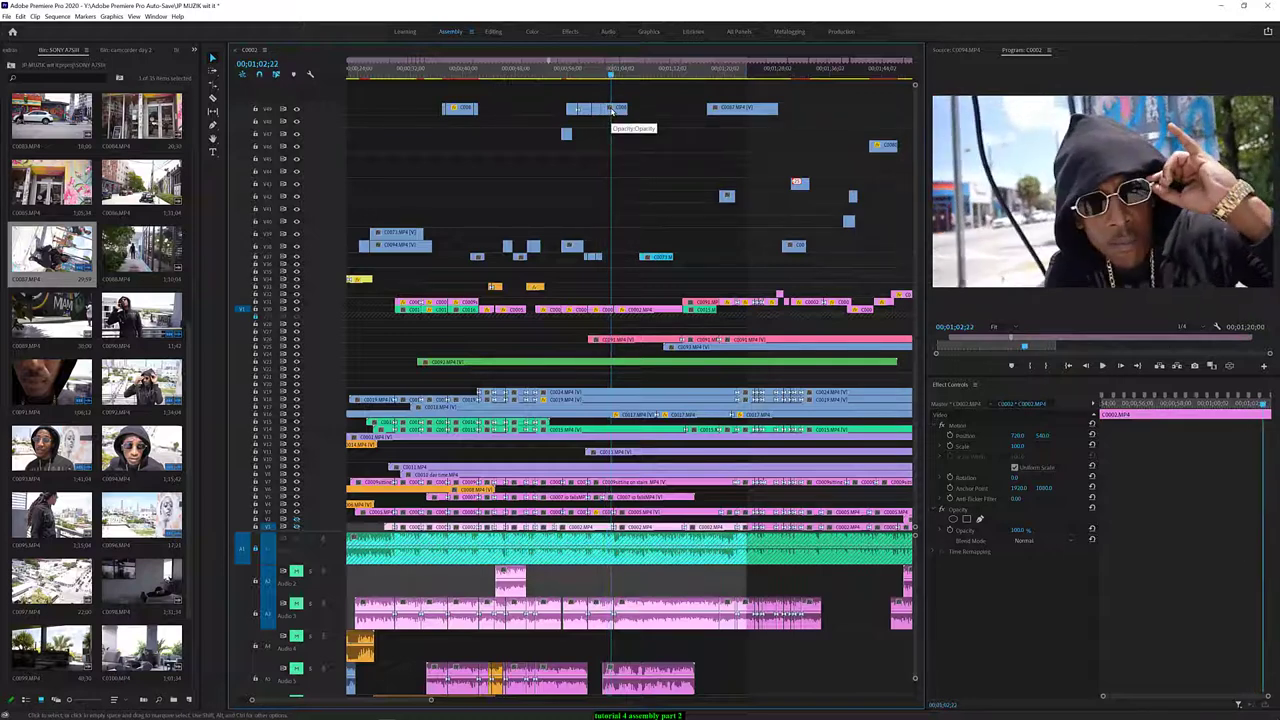
key(space)
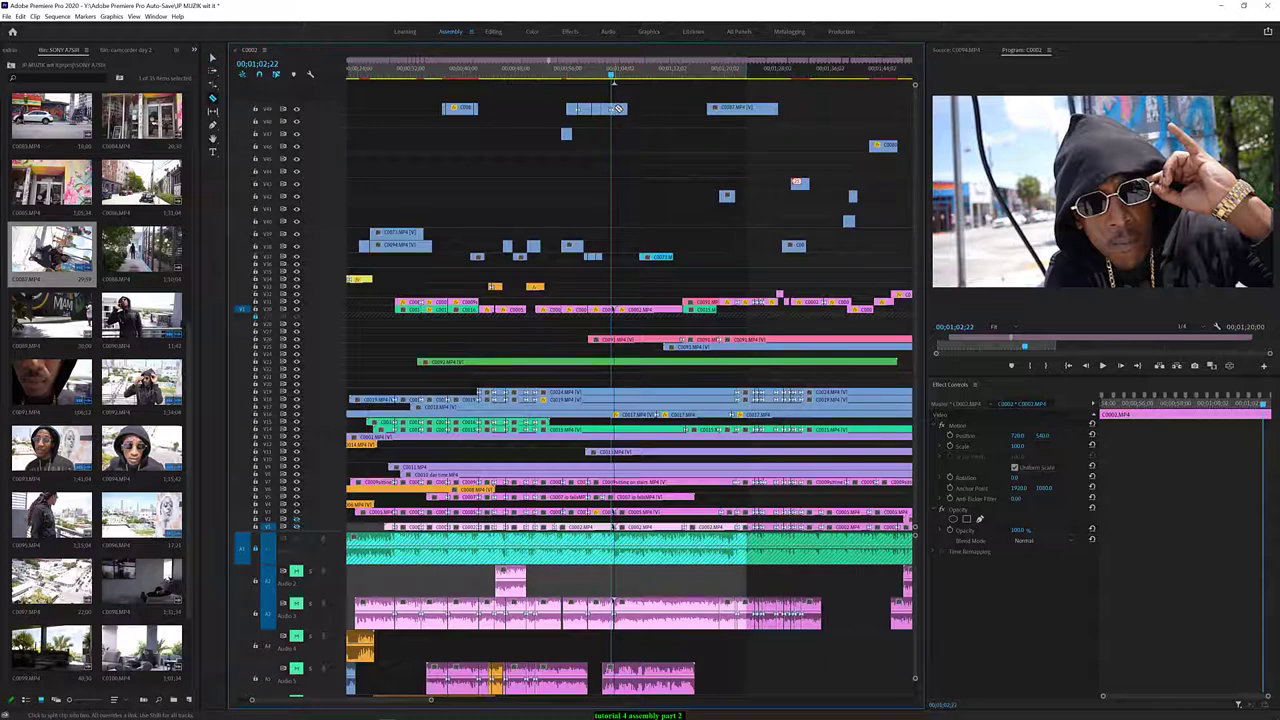
click(621, 109)
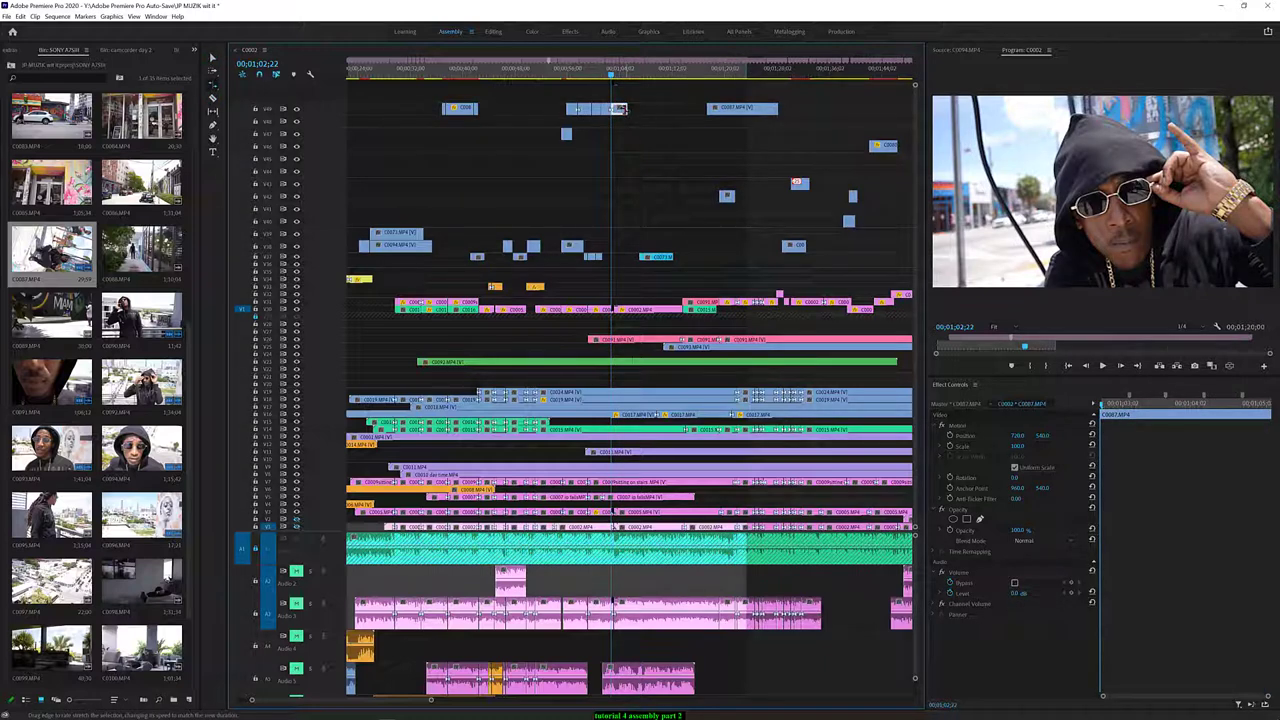
drag(627, 108, 634, 108)
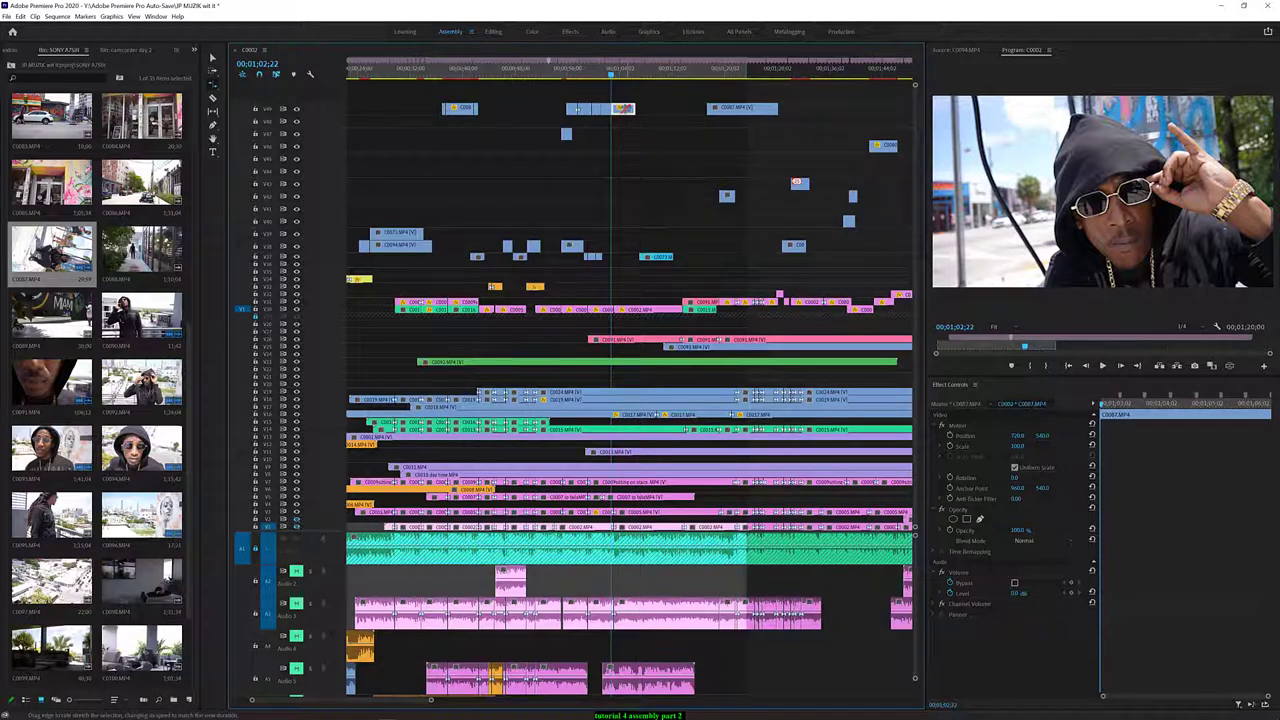
key(ctrl+r)
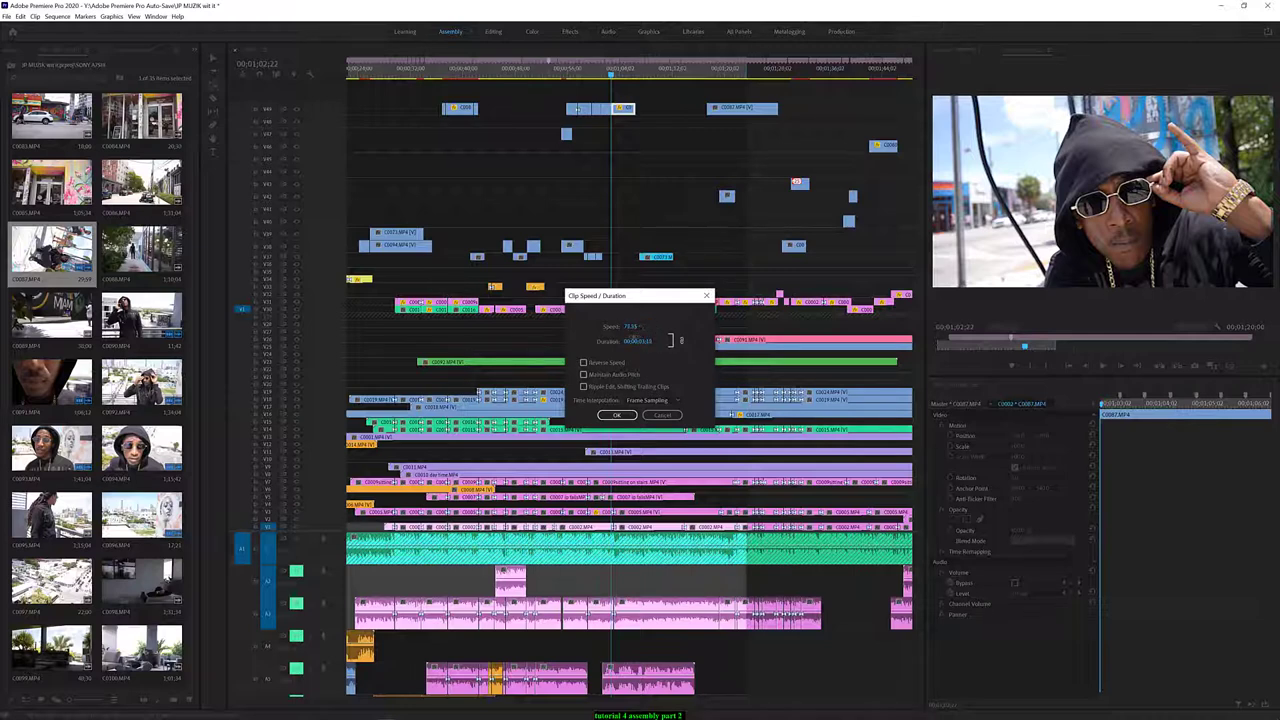
click(617, 414)
Give the piece at 01;04;01 the slowed speed with Optical Flow interpolation
click(558, 75)
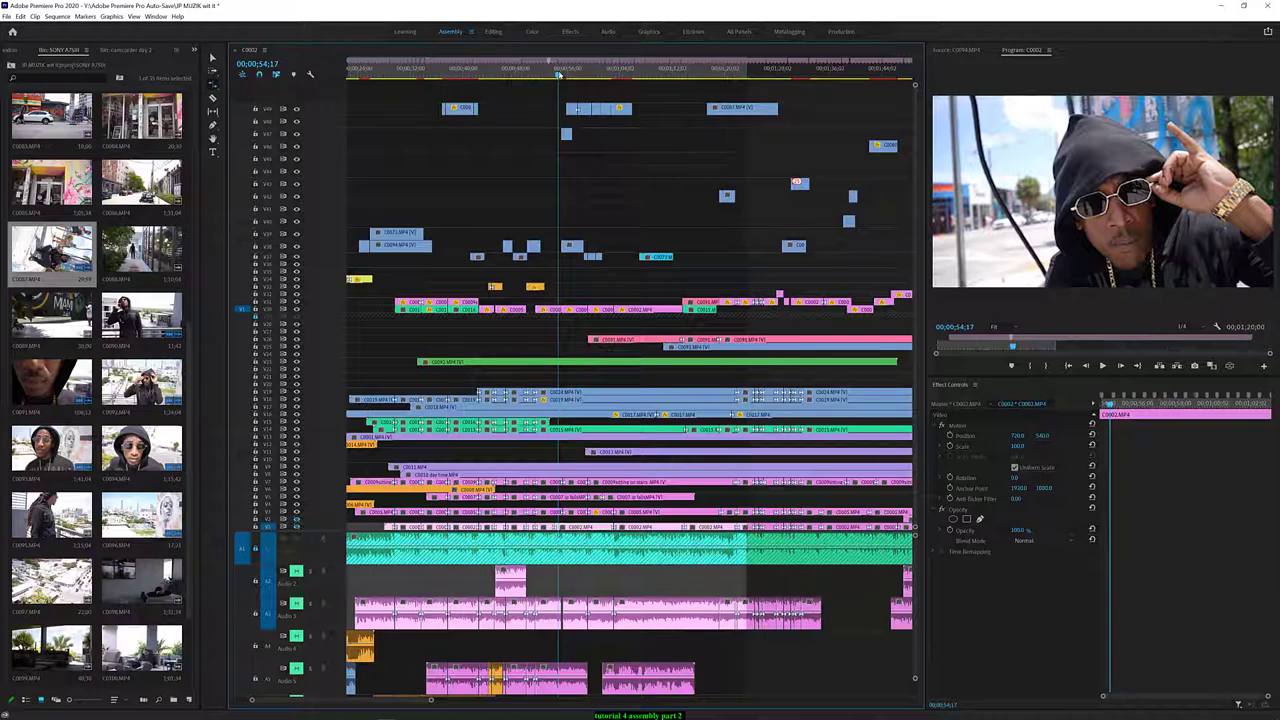
key(space)
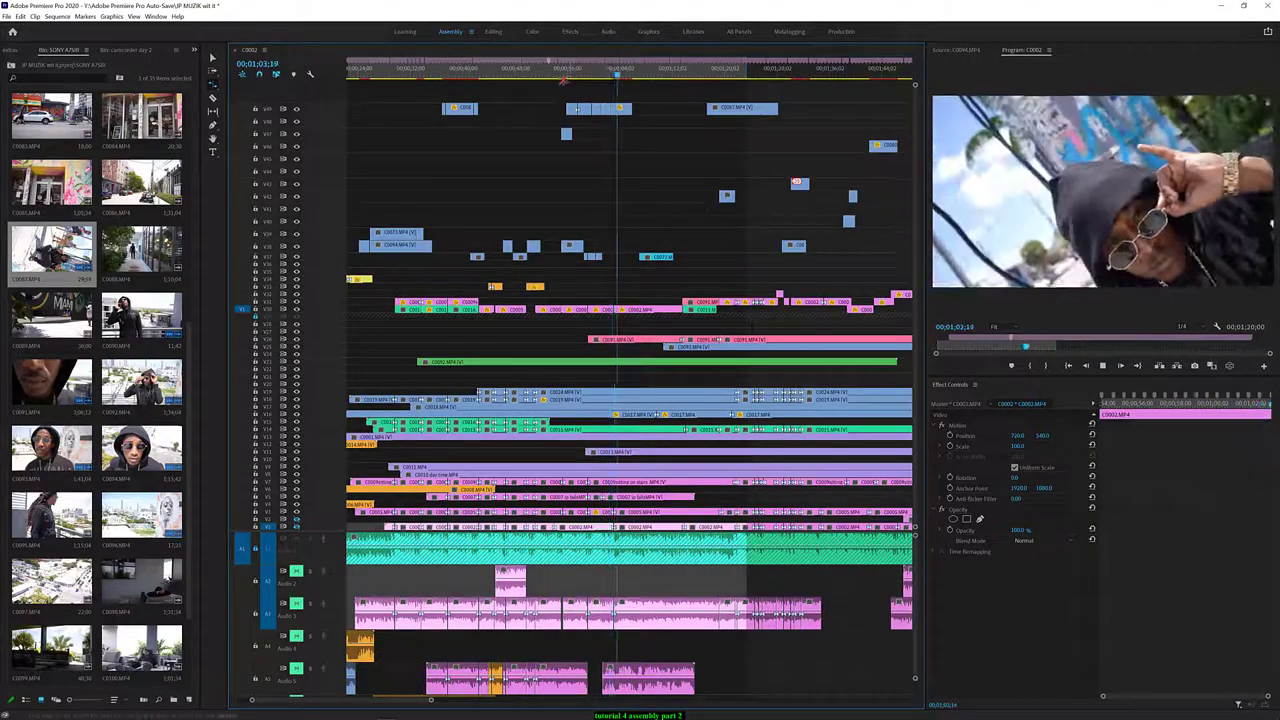
key(space)
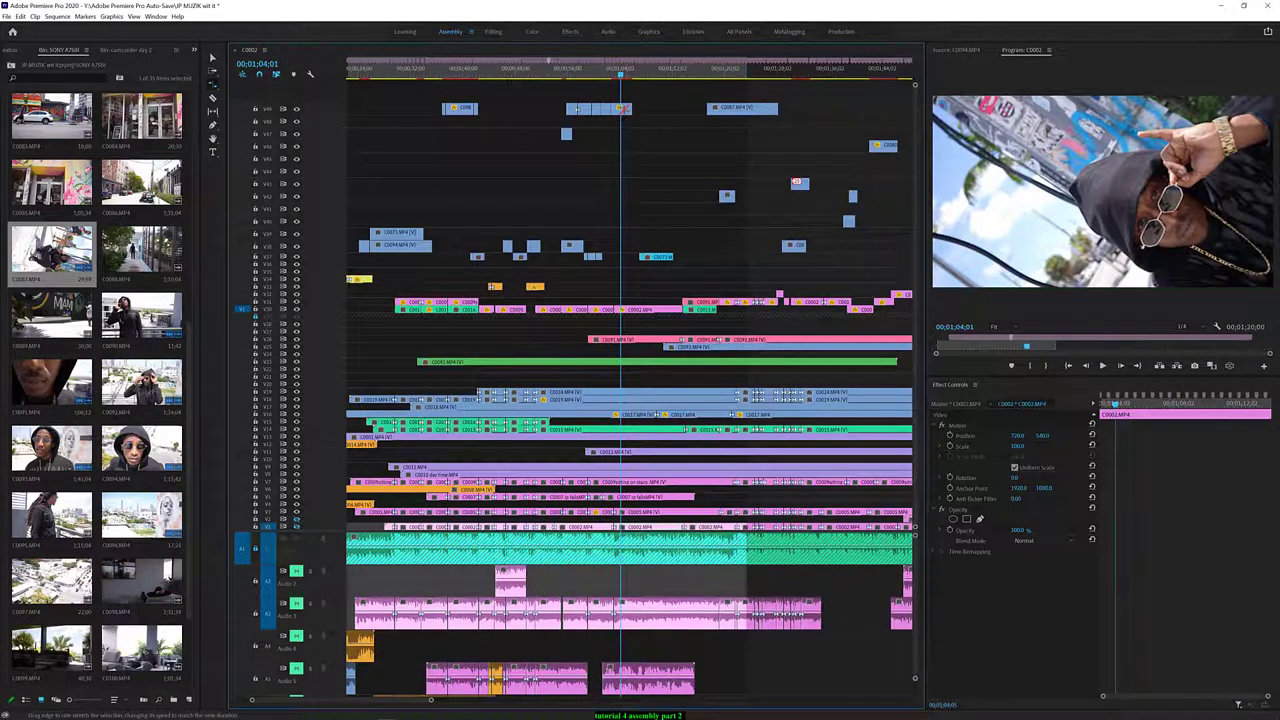
key(ctrl+r)
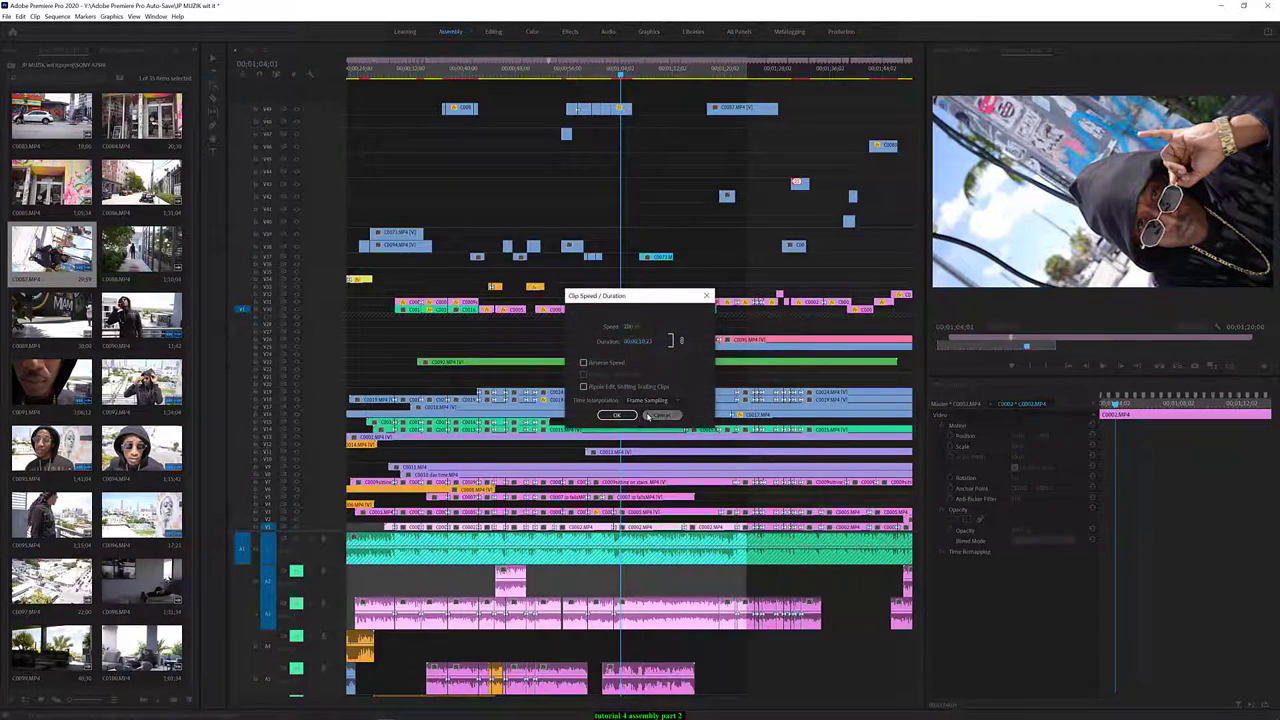
click(618, 414)
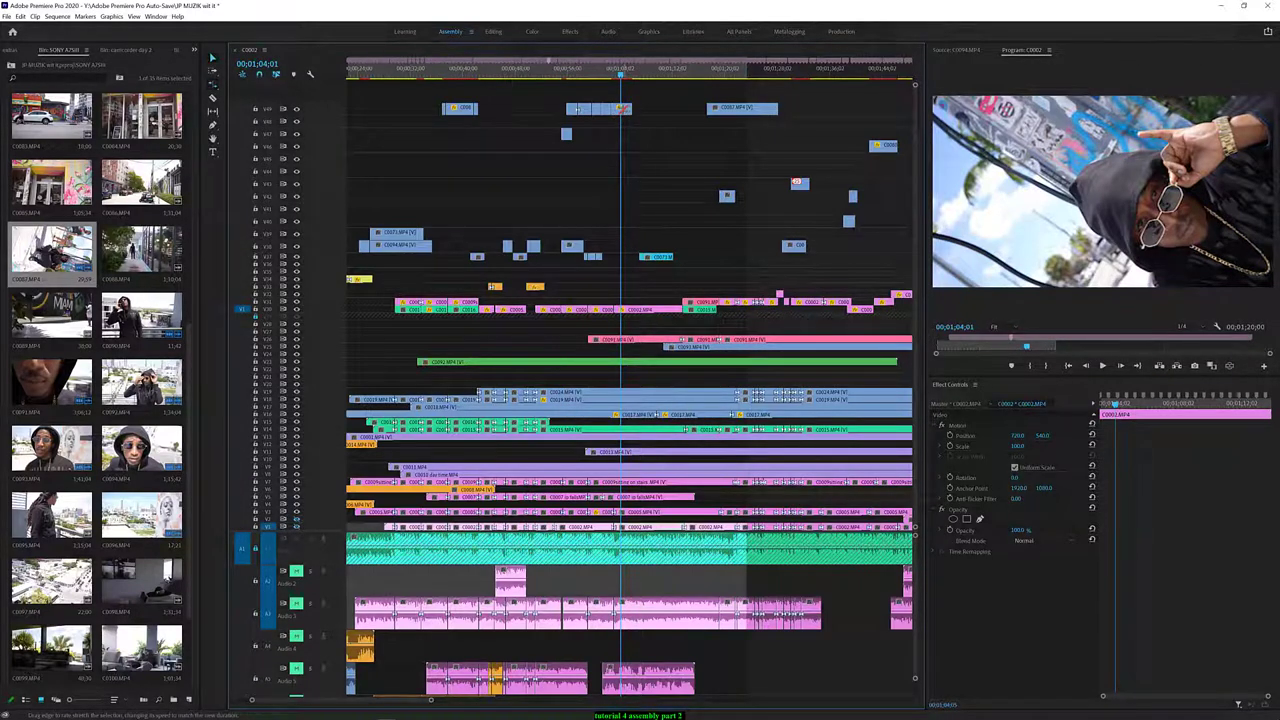
click(621, 108)
key(ctrl+r)
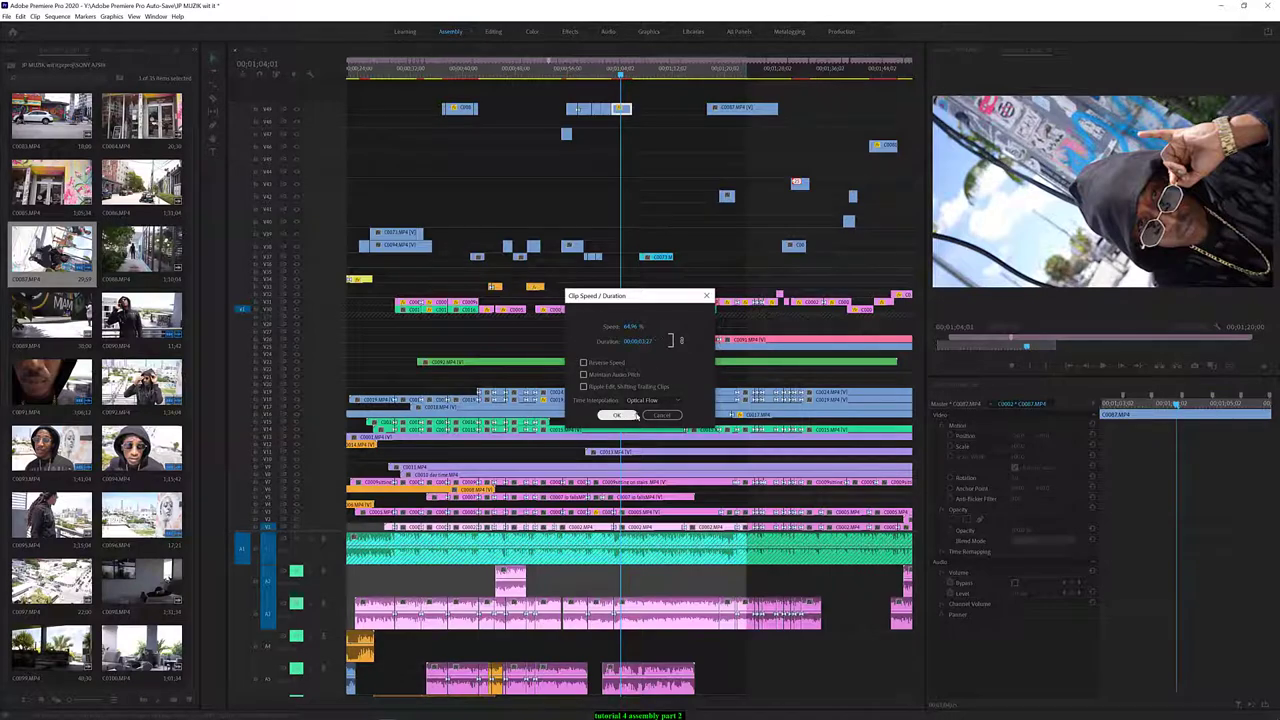
click(636, 416)
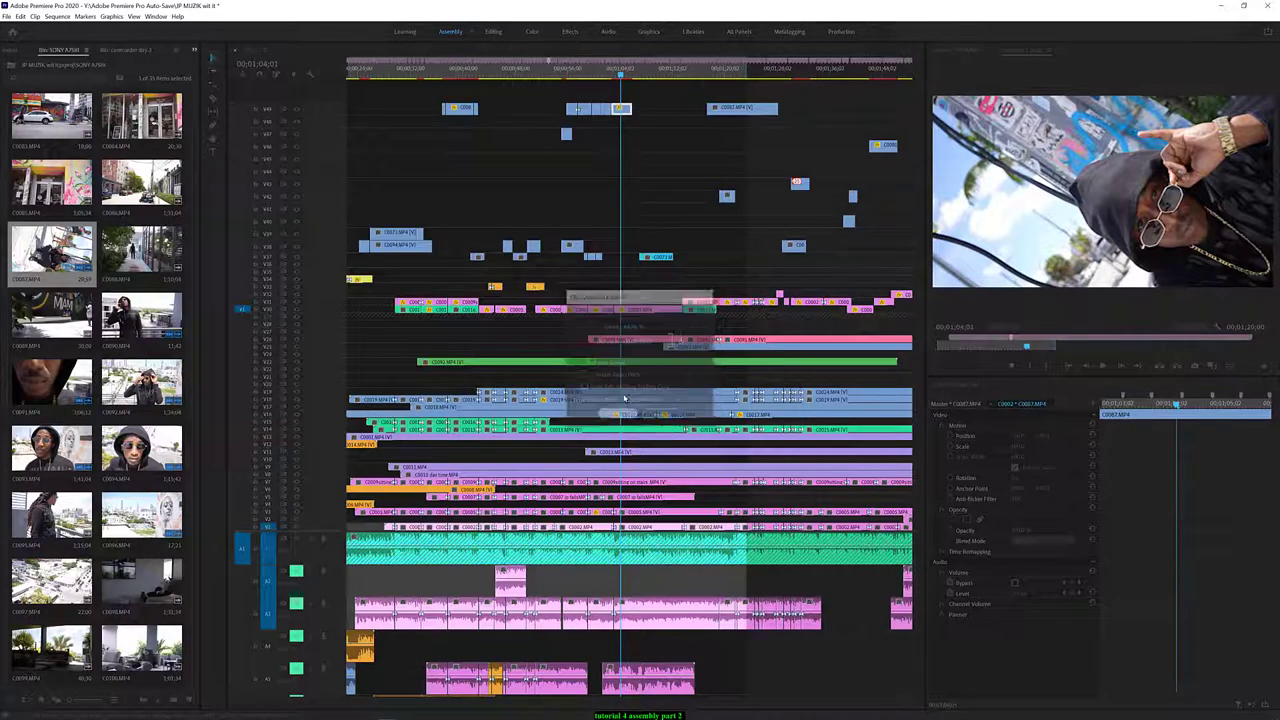
click(598, 76)
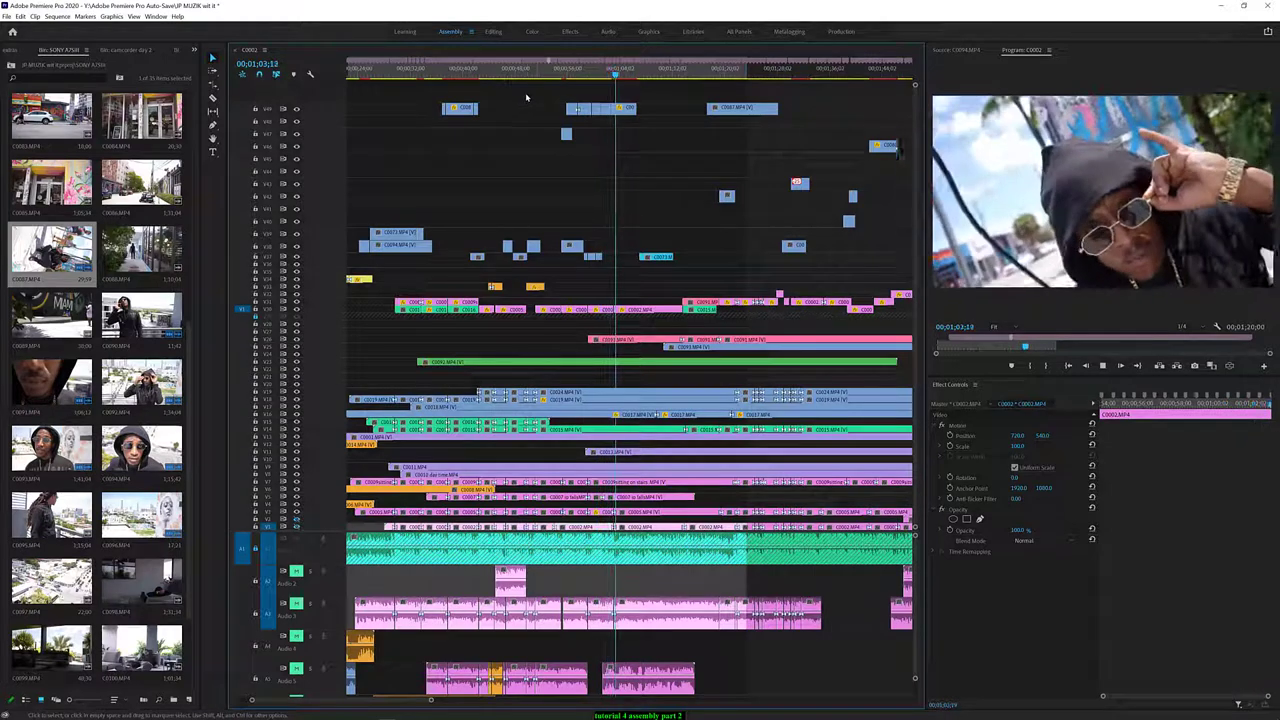
key(space)
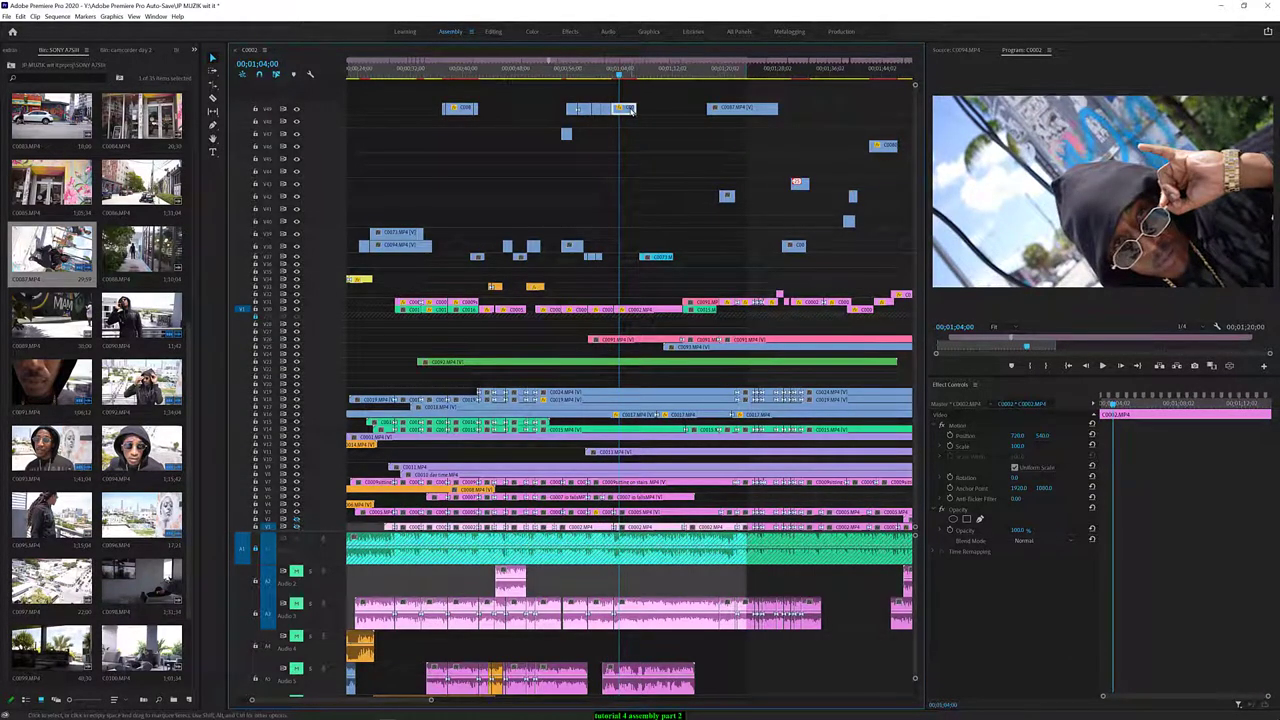
click(628, 108)
drag(628, 108, 614, 108)
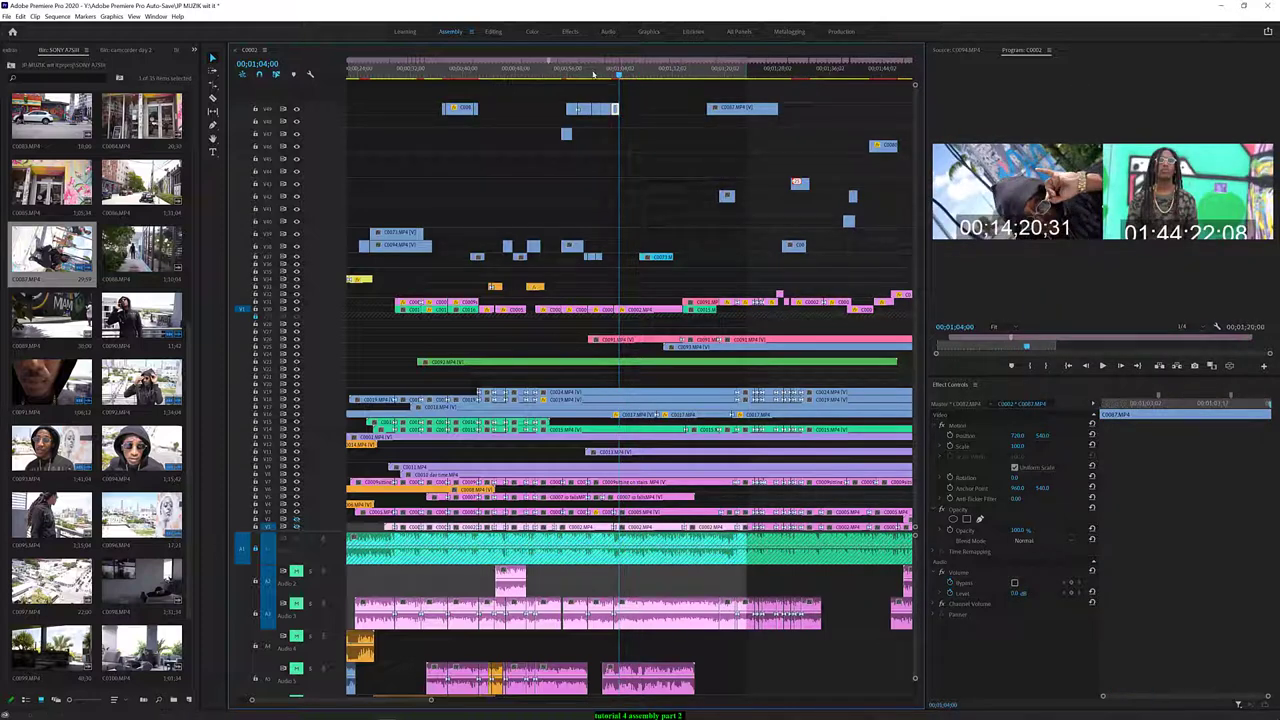
click(545, 74)
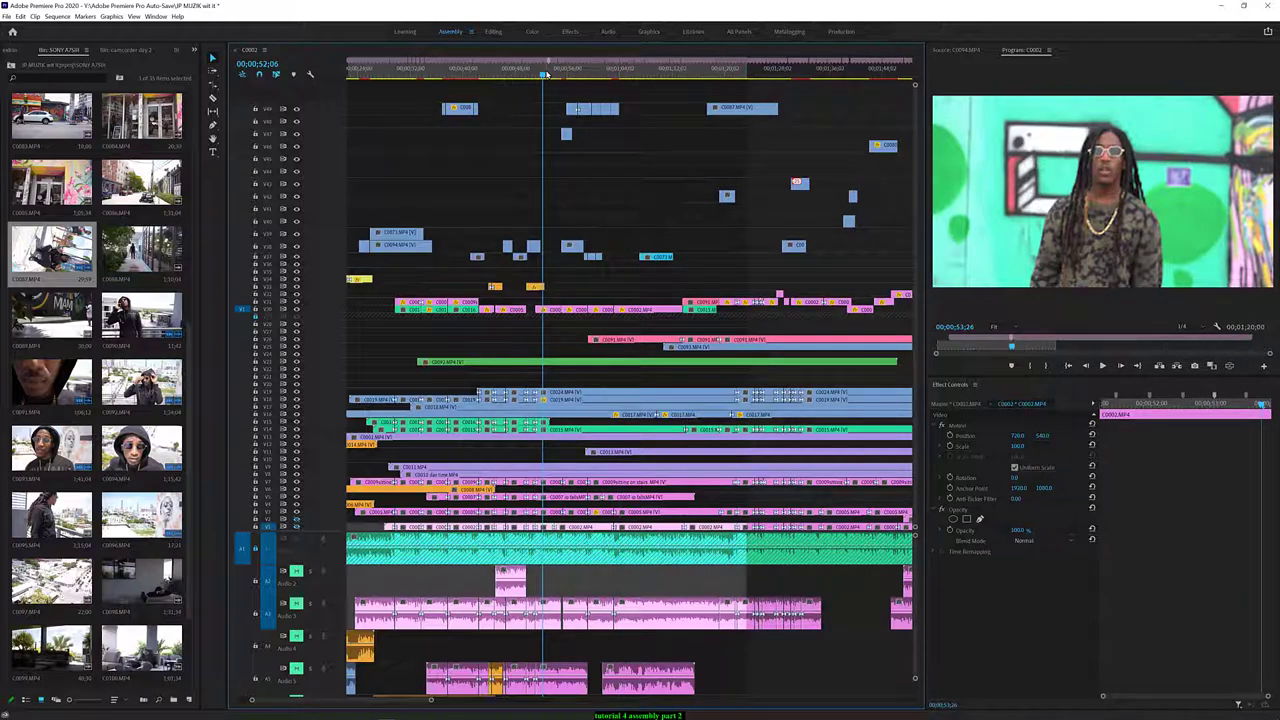
key(space)
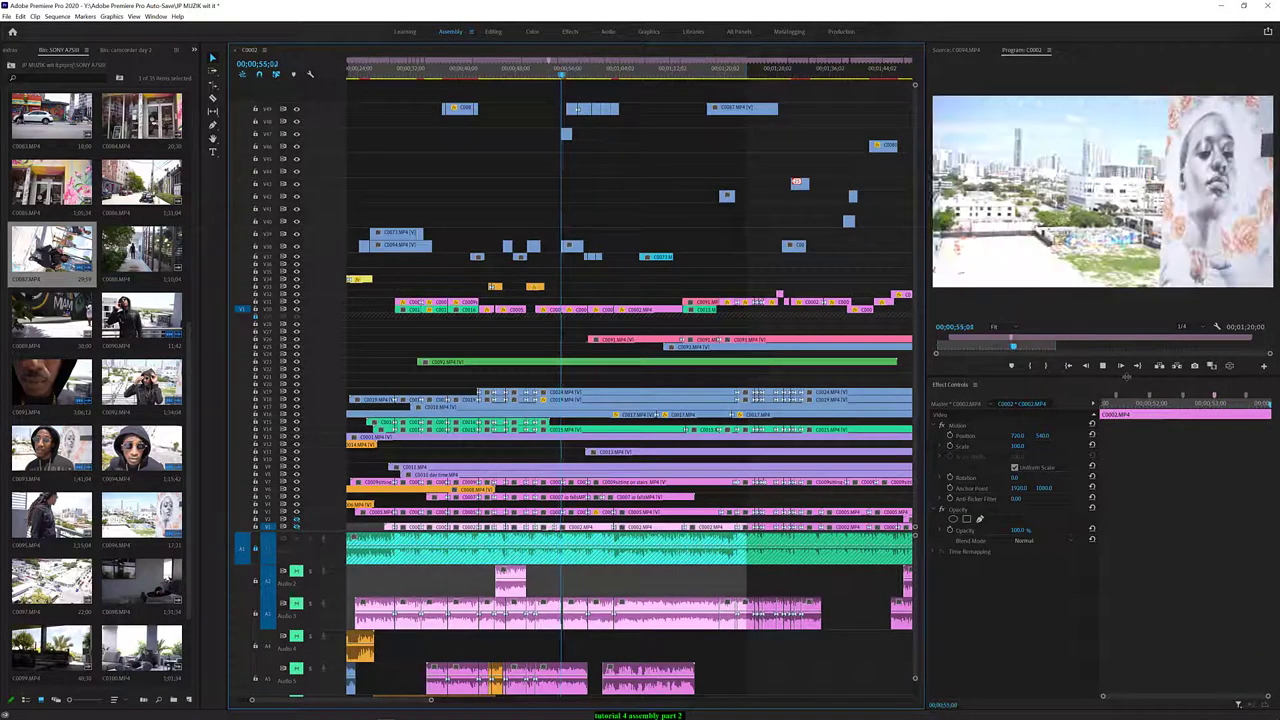
key(space)
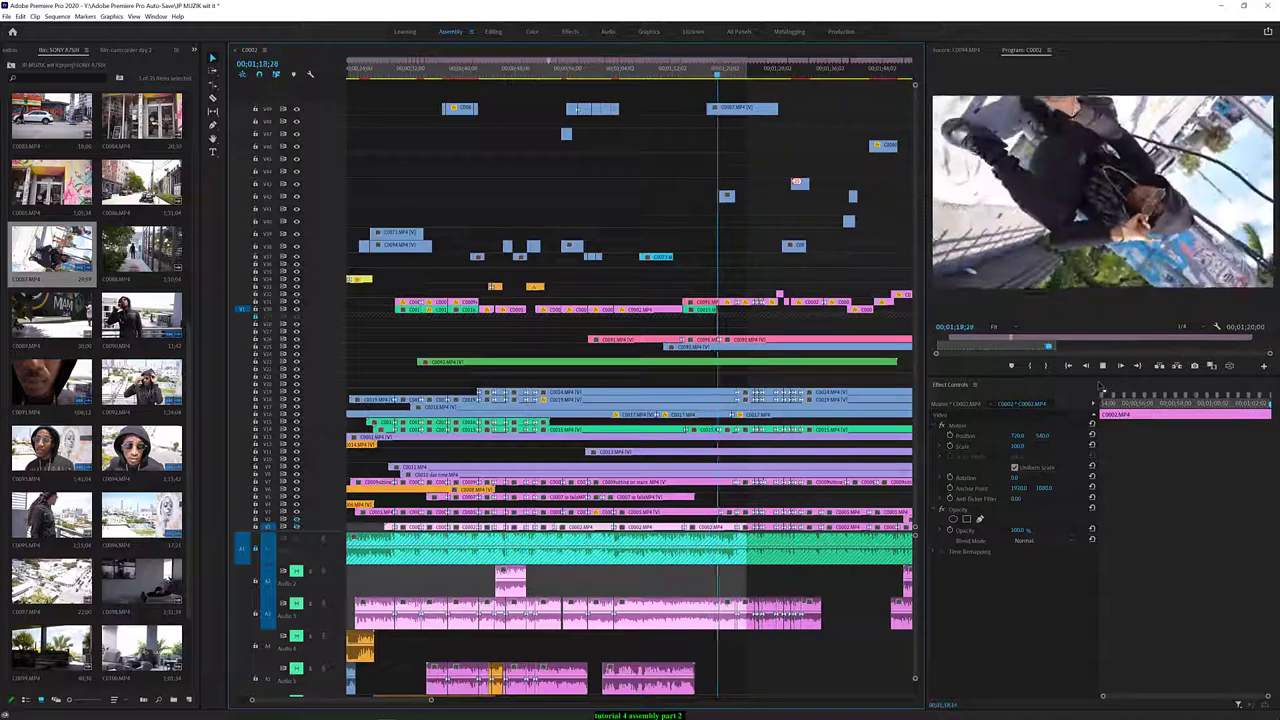
key(space)
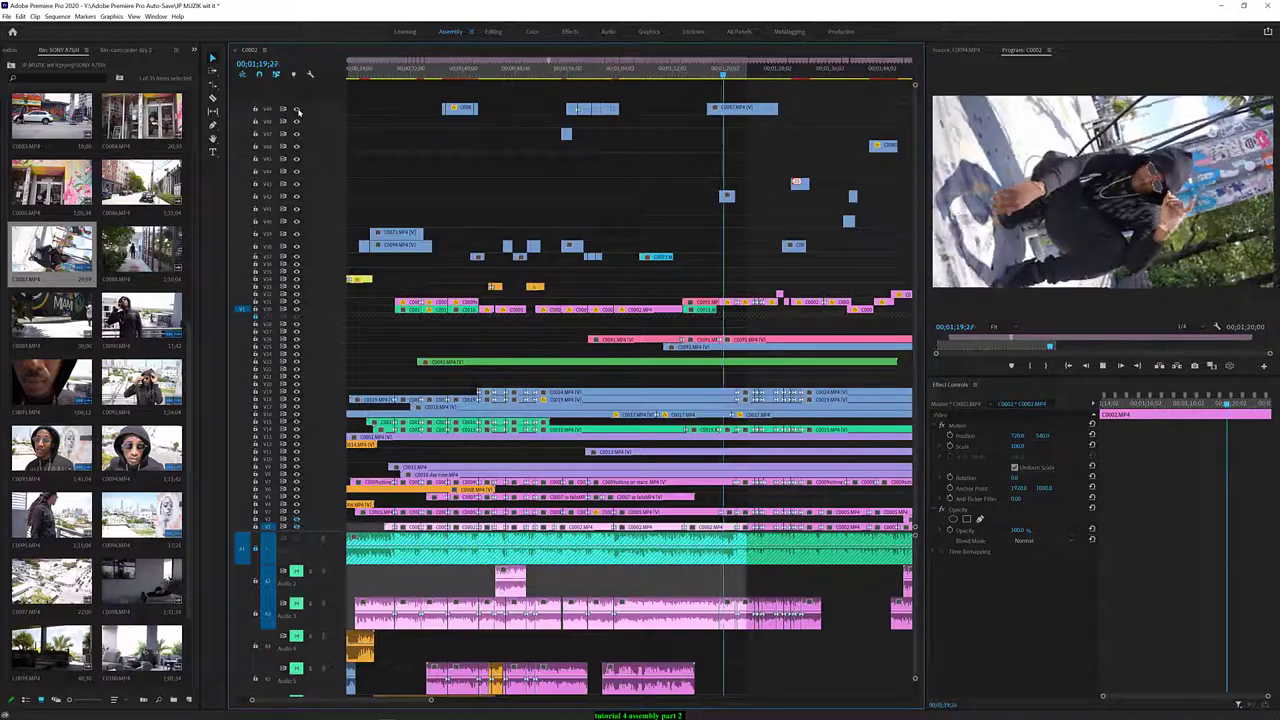
Drag the top-track clip's end well to the left so it ends earlier, around 1:25
key(space)
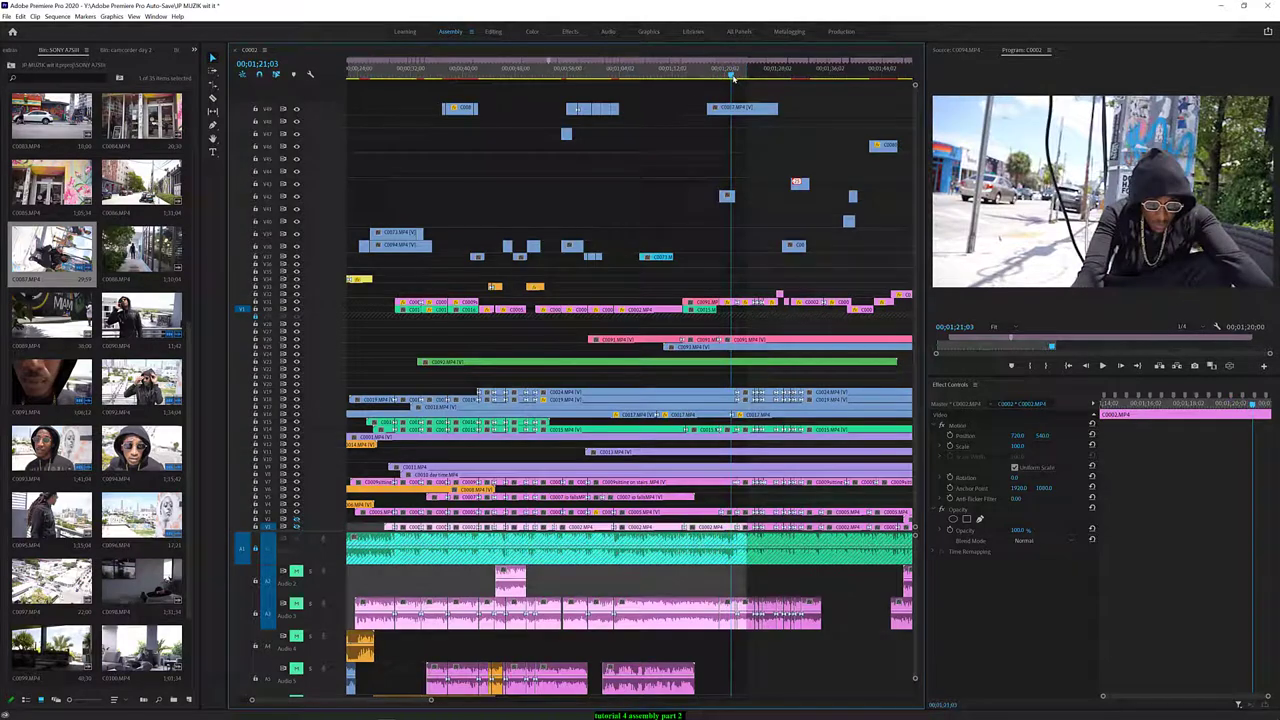
mouse_move(733, 78)
mouse_down()
mouse_move(763, 76)
mouse_move(706, 80)
mouse_up()
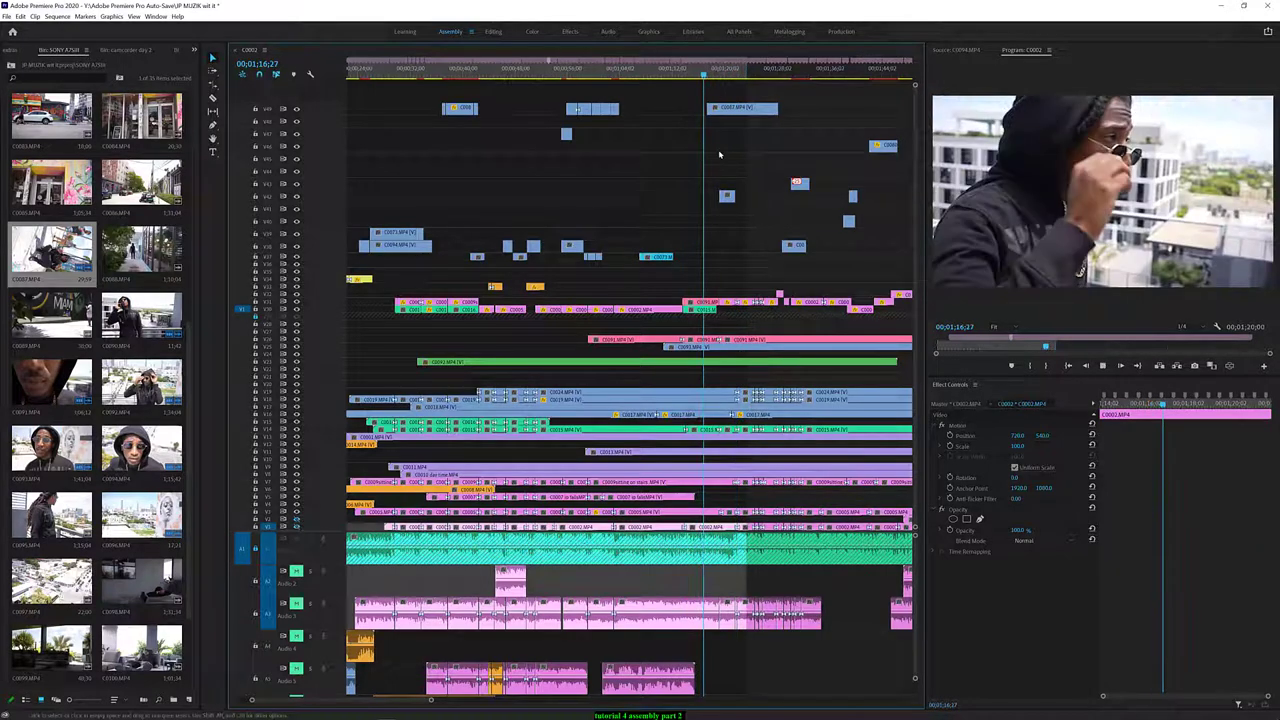
key(space)
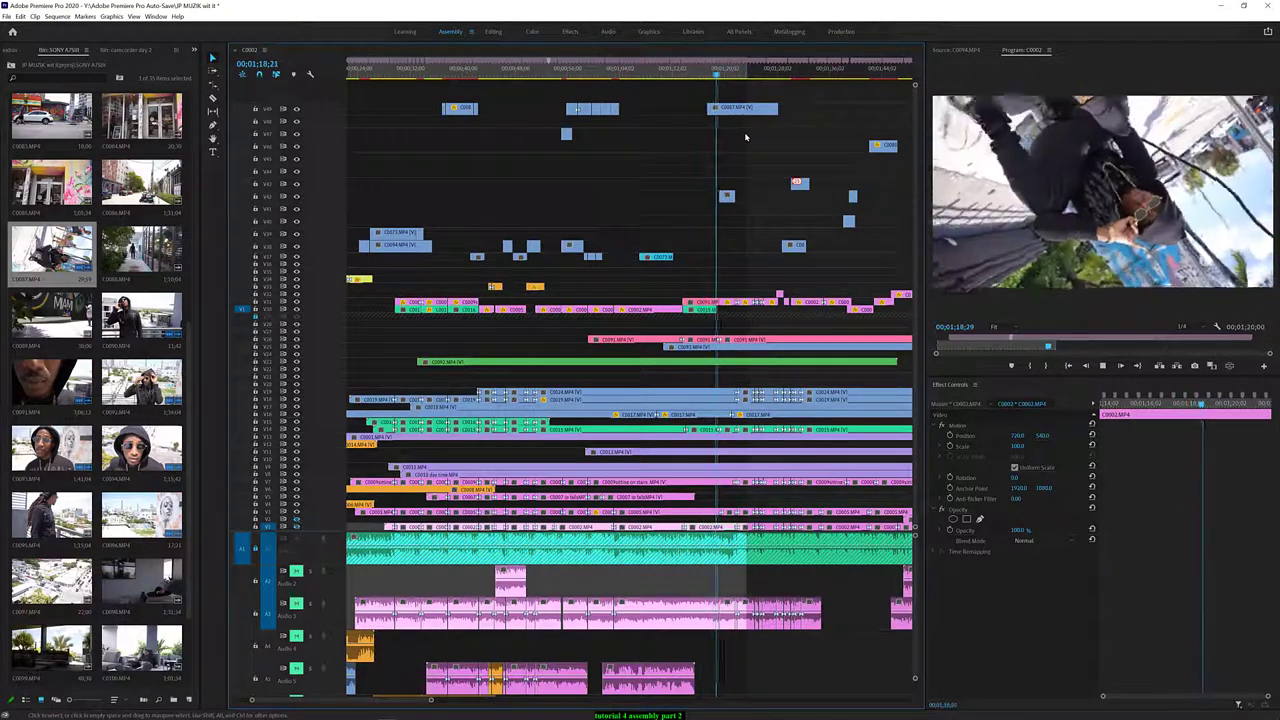
key(space)
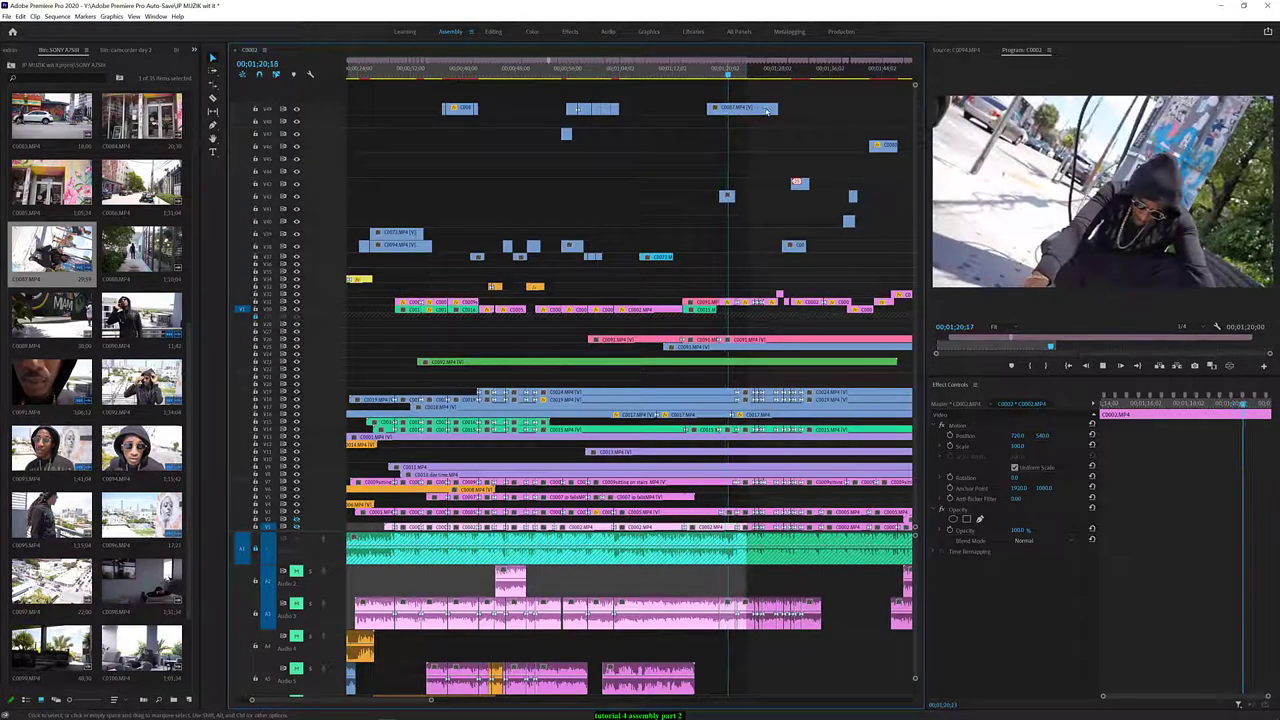
drag(777, 108, 728, 110)
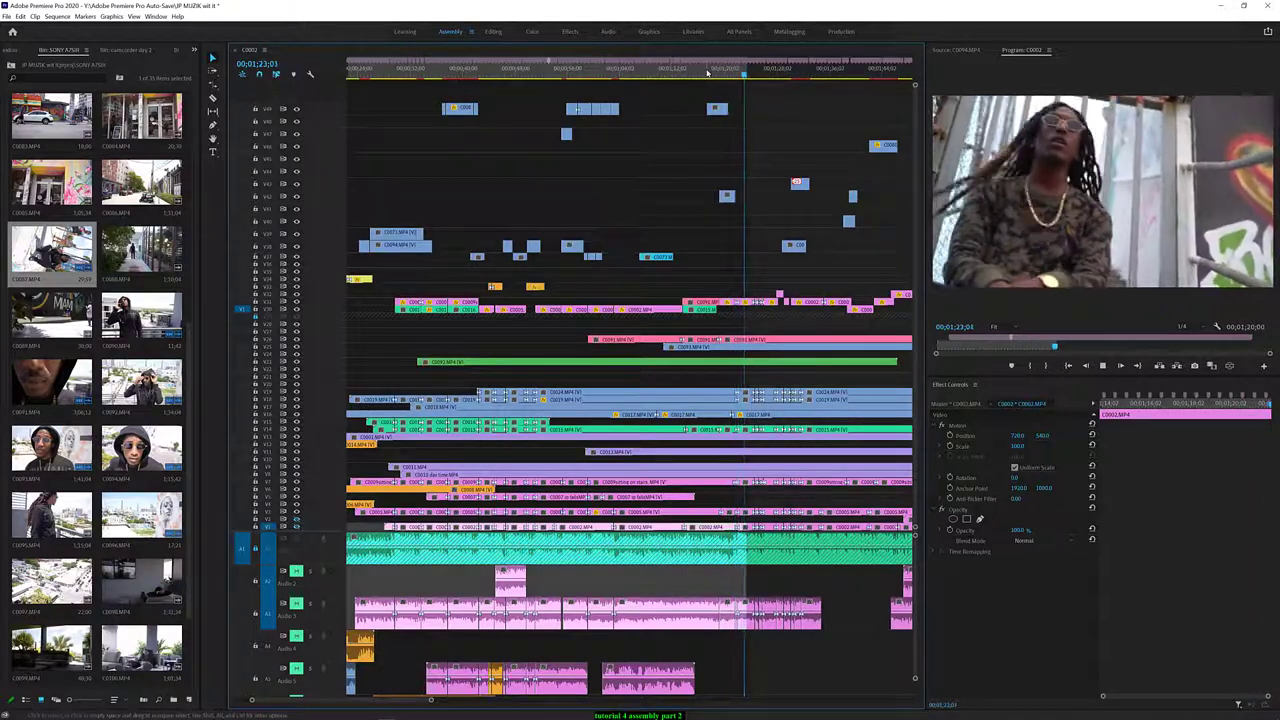
Review the shortened top-track clip from about 1:15, then select C0085 in the bin
click(697, 75)
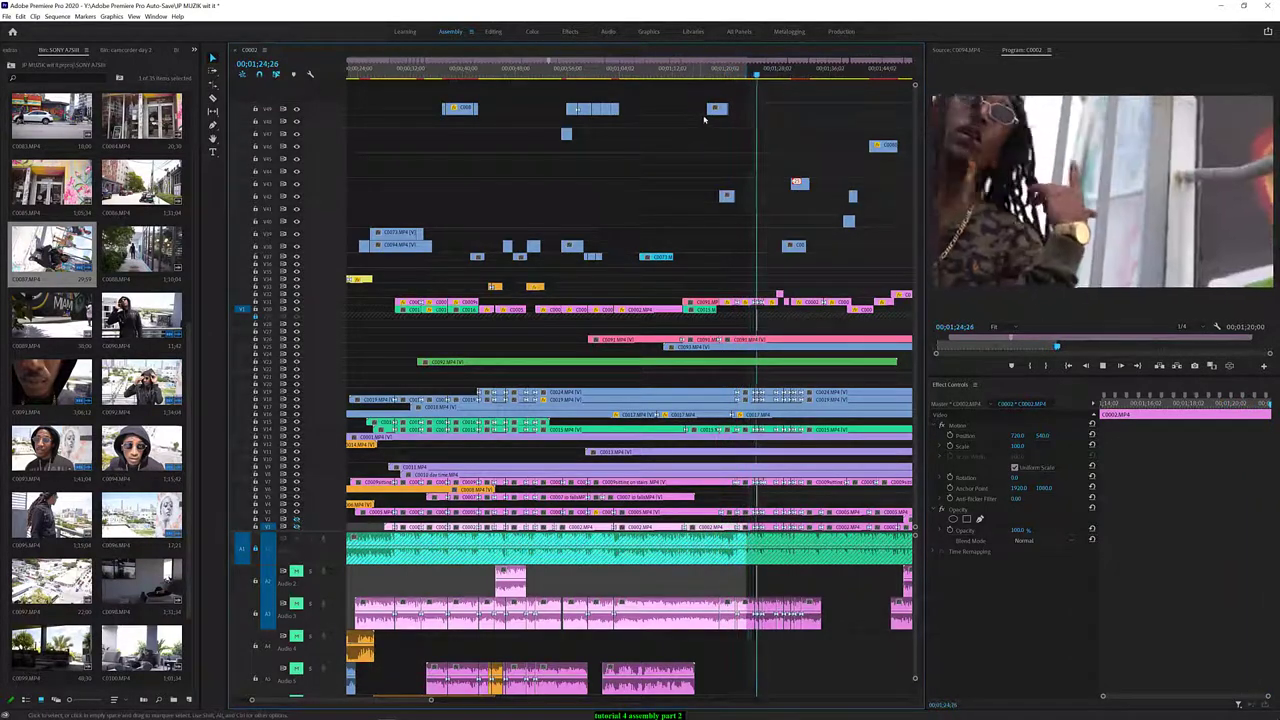
click(716, 108)
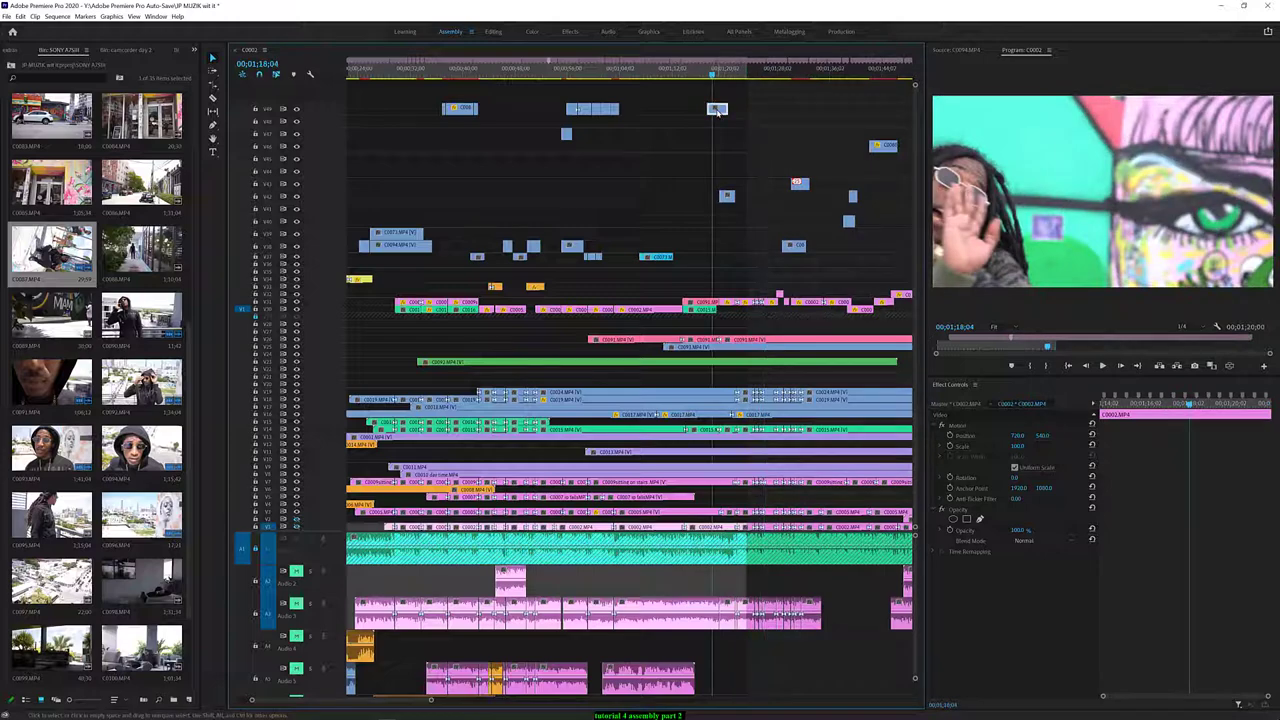
key(space)
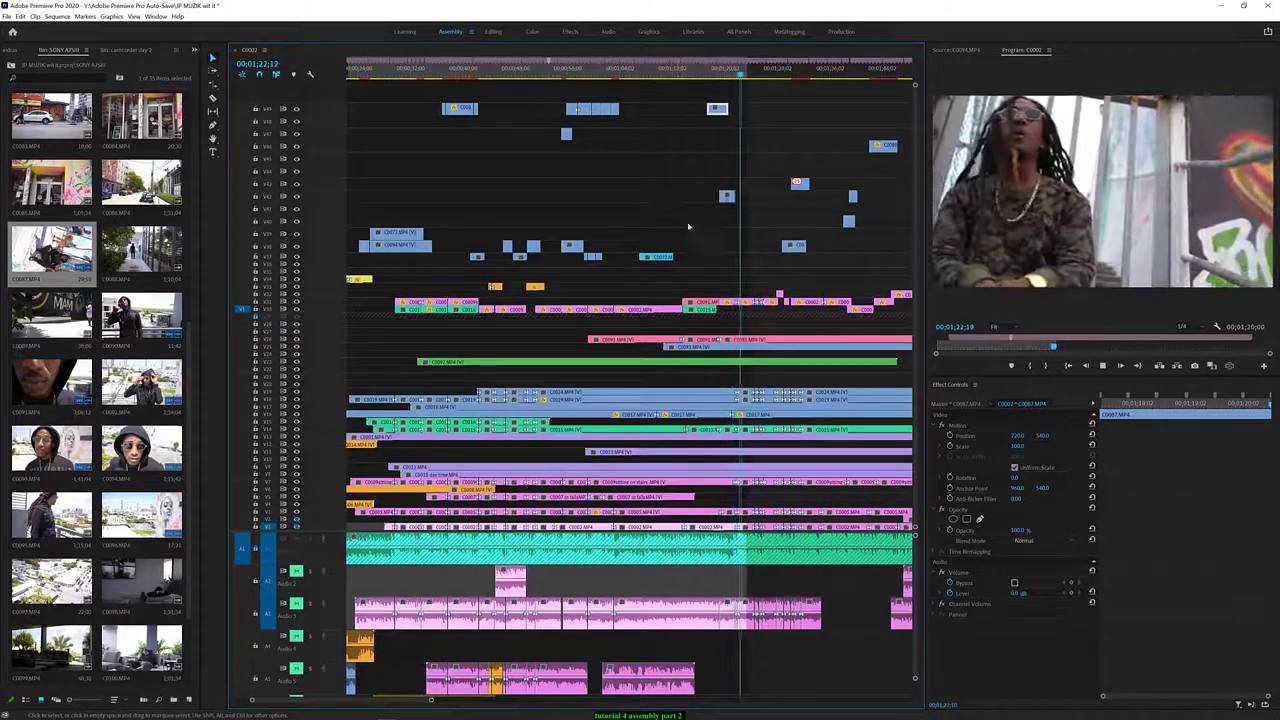
key(space)
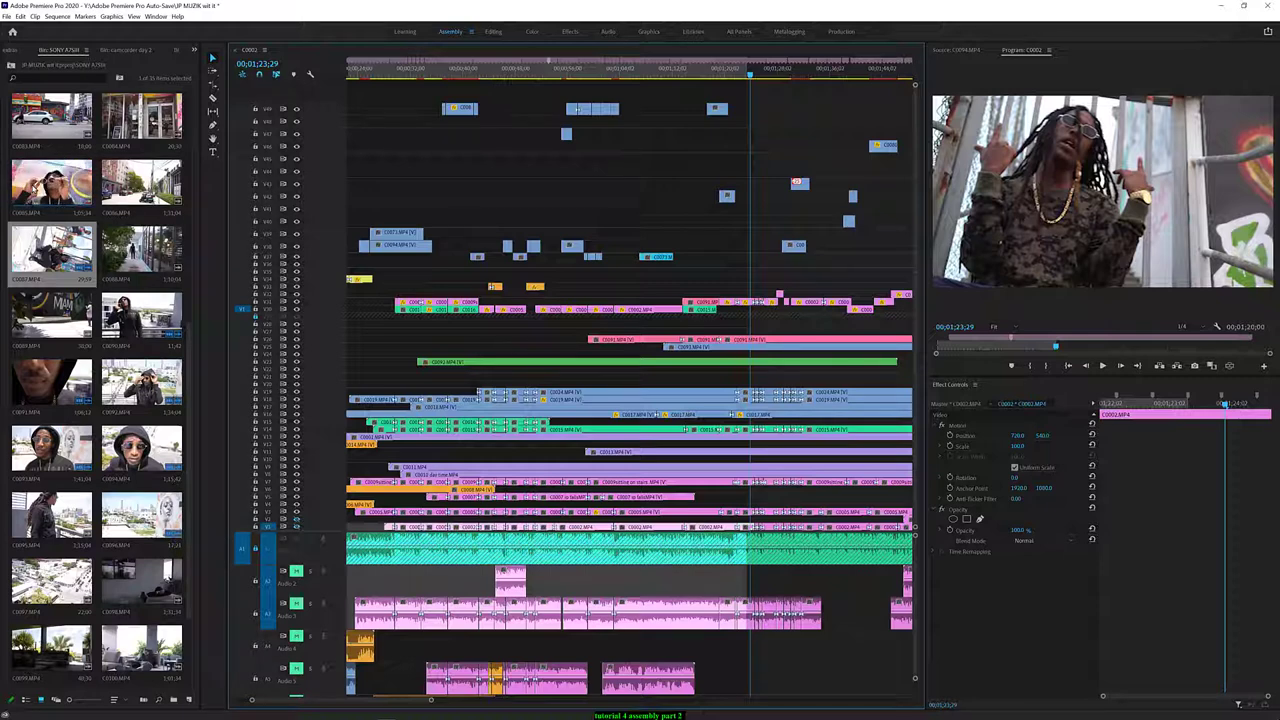
click(32, 188)
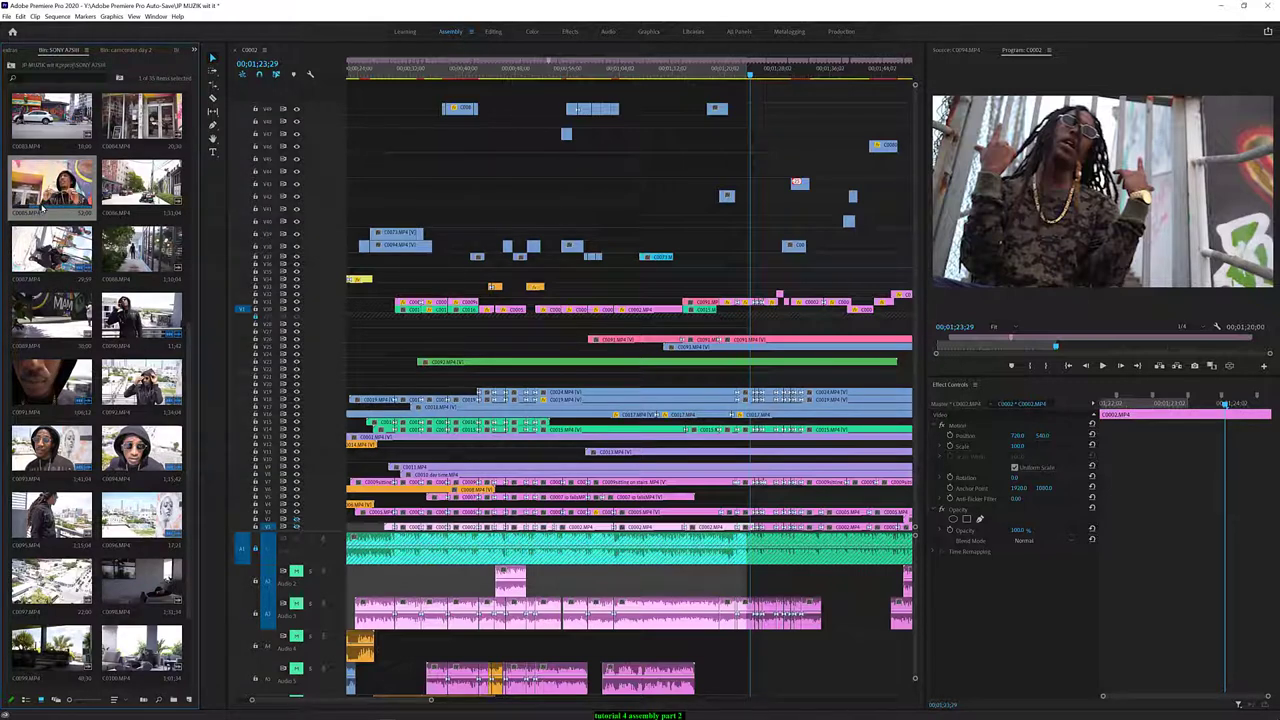
Place C0085 on an empty upper video track under the short clip and preview from 0:33
drag(50, 188, 656, 110)
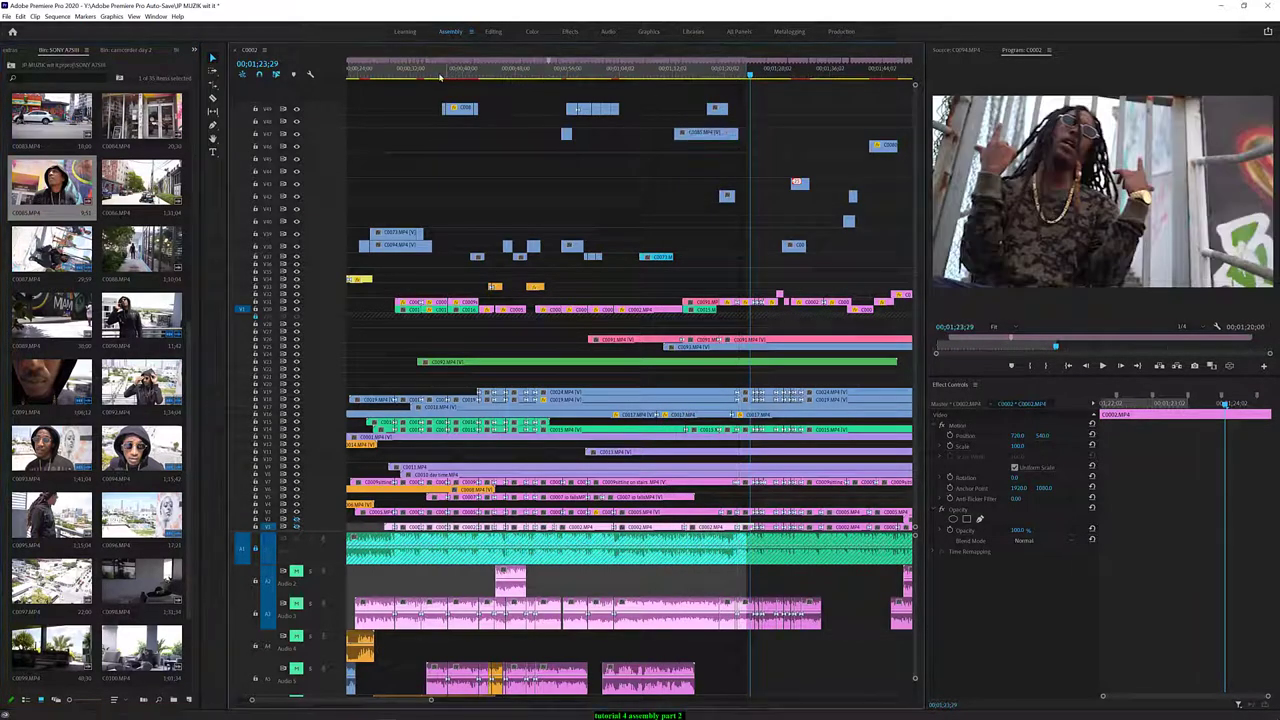
drag(440, 77, 418, 77)
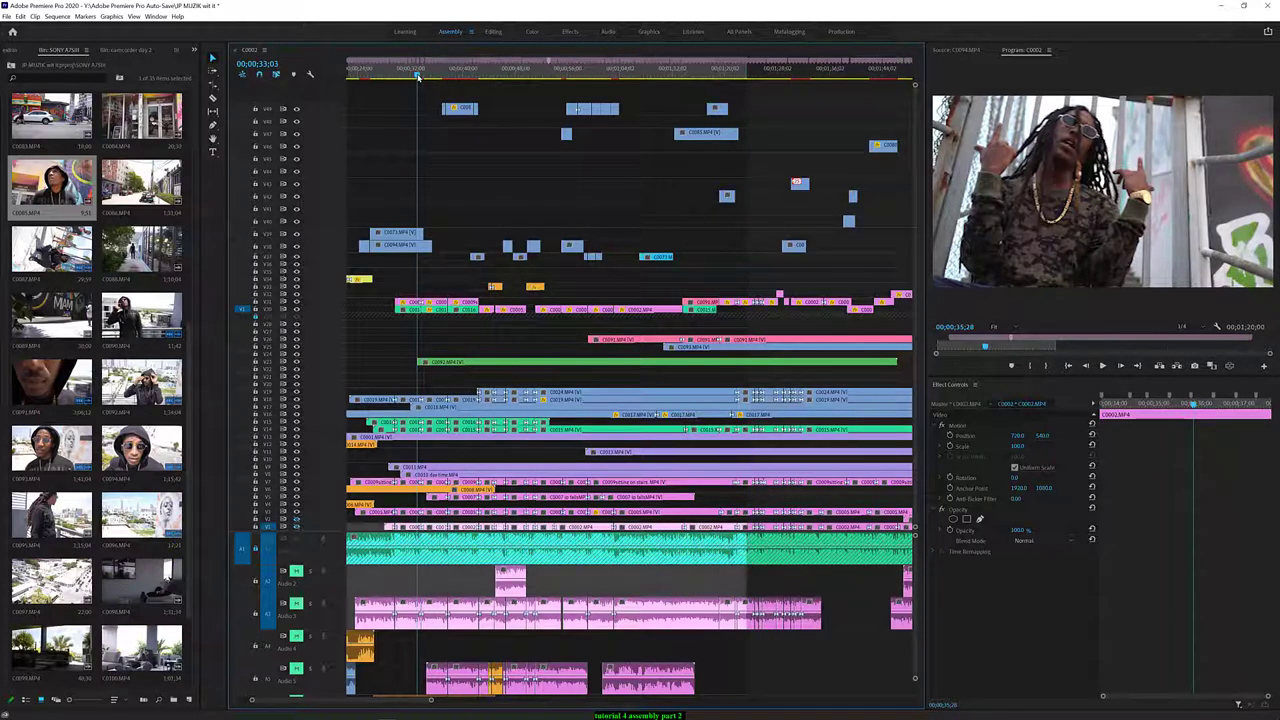
key(space)
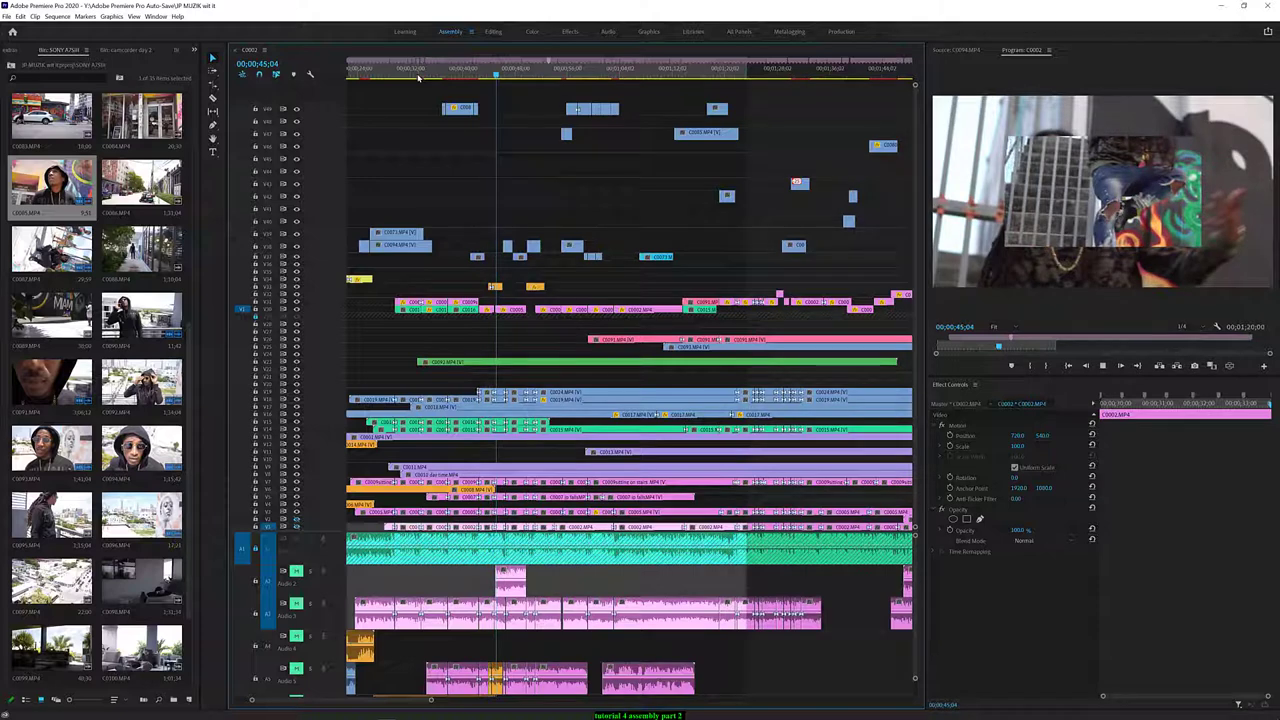
key(space)
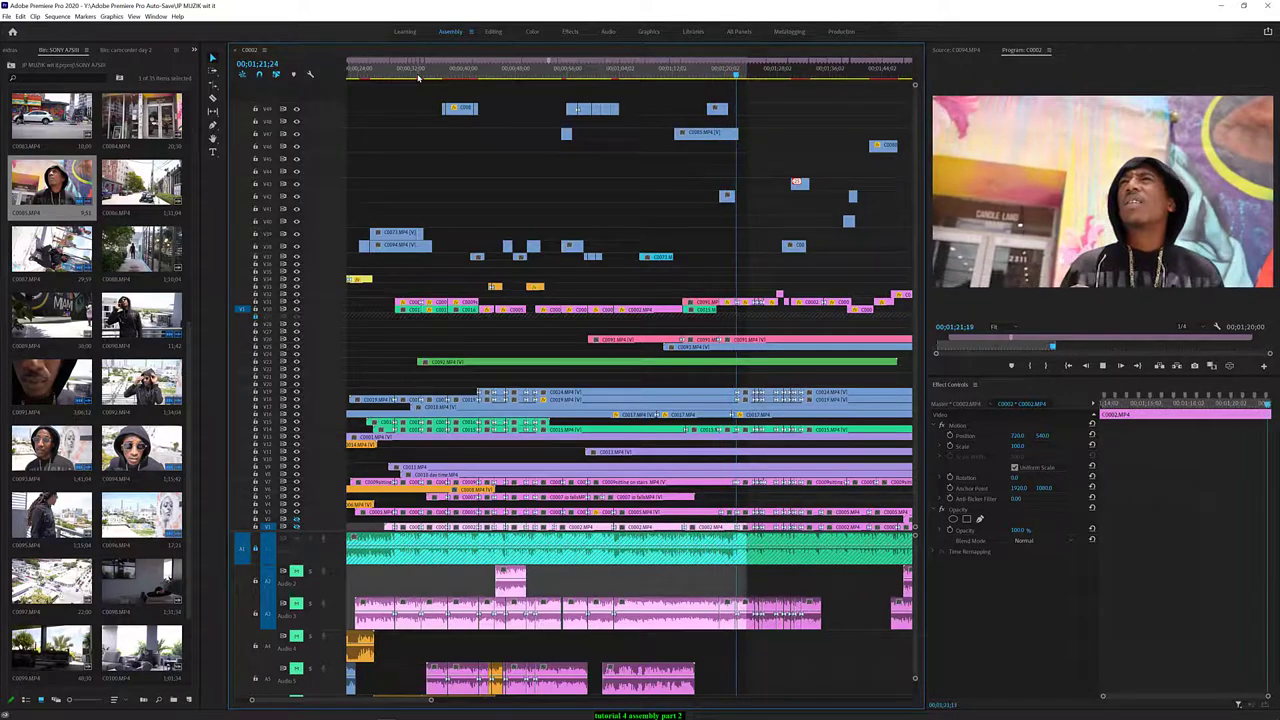
Extend the new upper-track clip's start earlier and preview from about 1:08
click(673, 80)
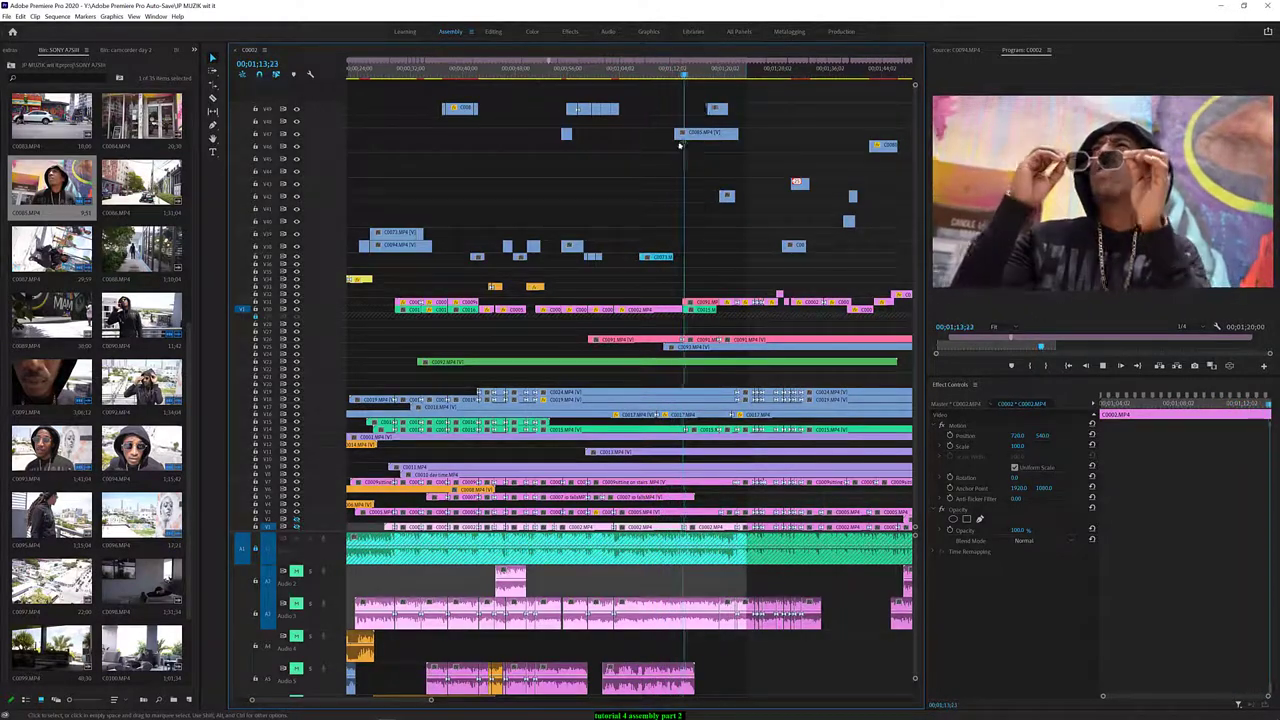
drag(676, 133, 660, 133)
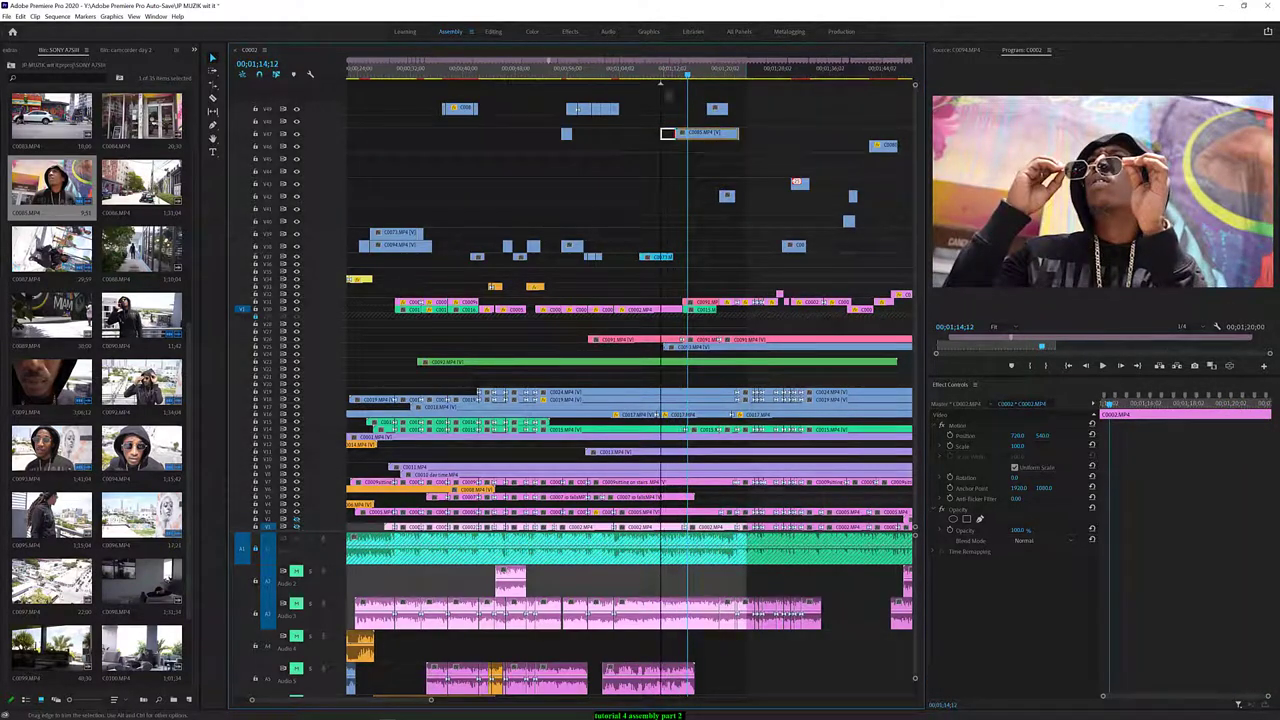
click(665, 68)
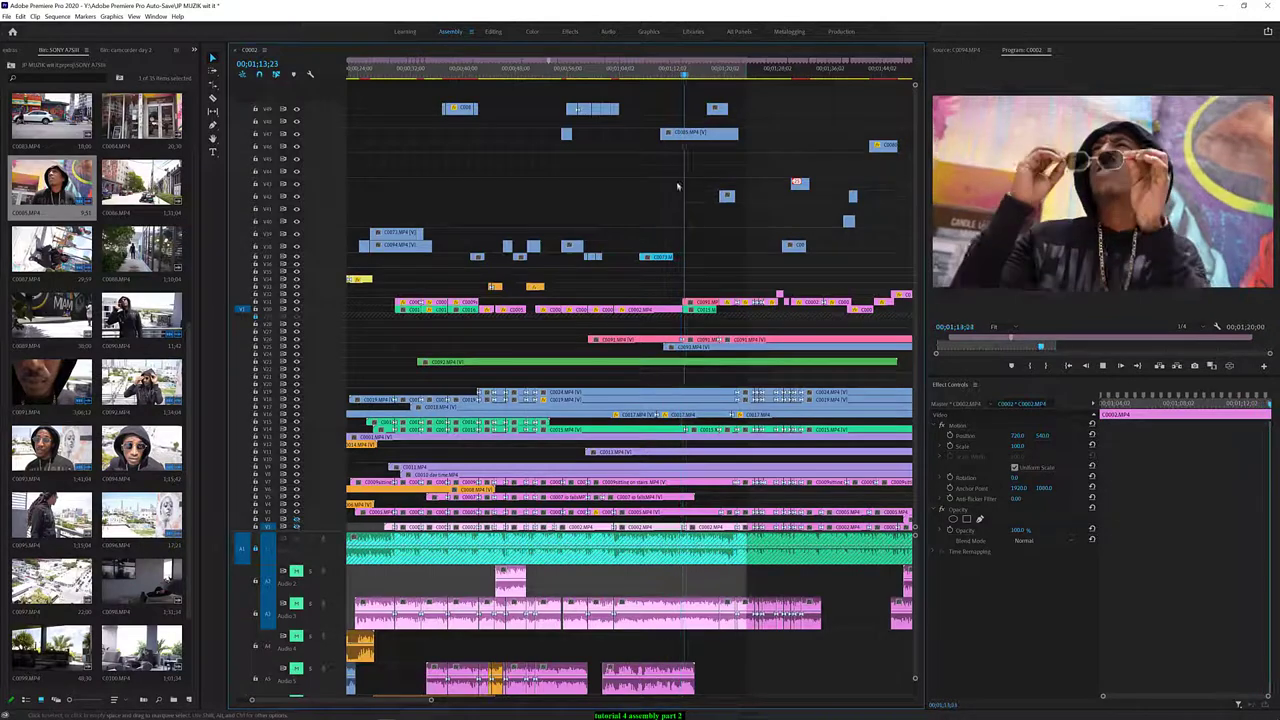
click(648, 75)
key(space)
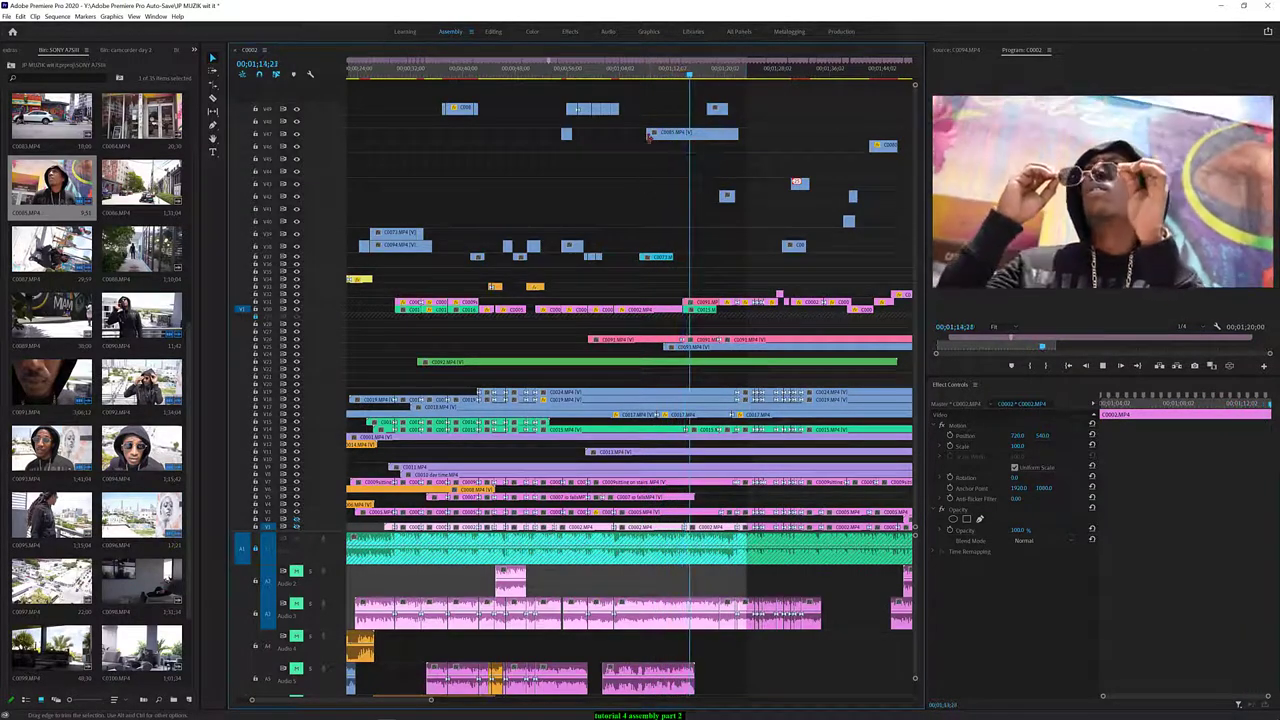
key(space)
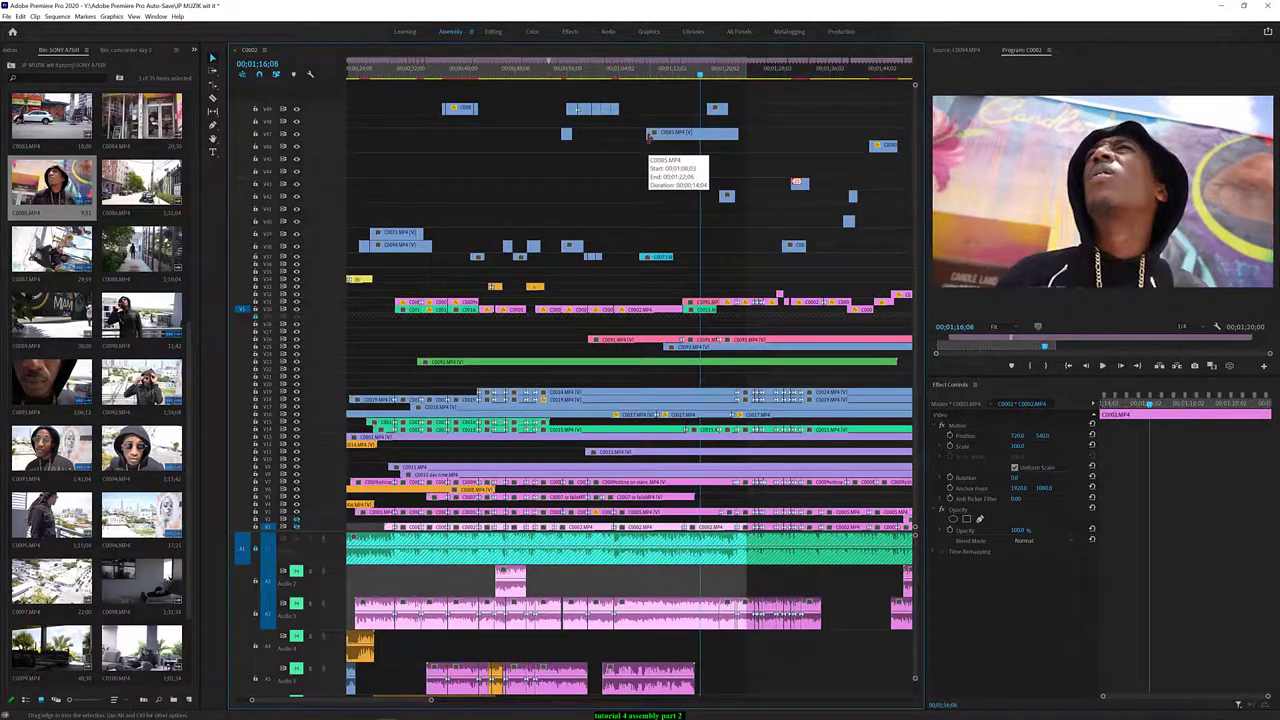
Trim the new clip's start later and review it from about 1:12
drag(660, 133, 686, 133)
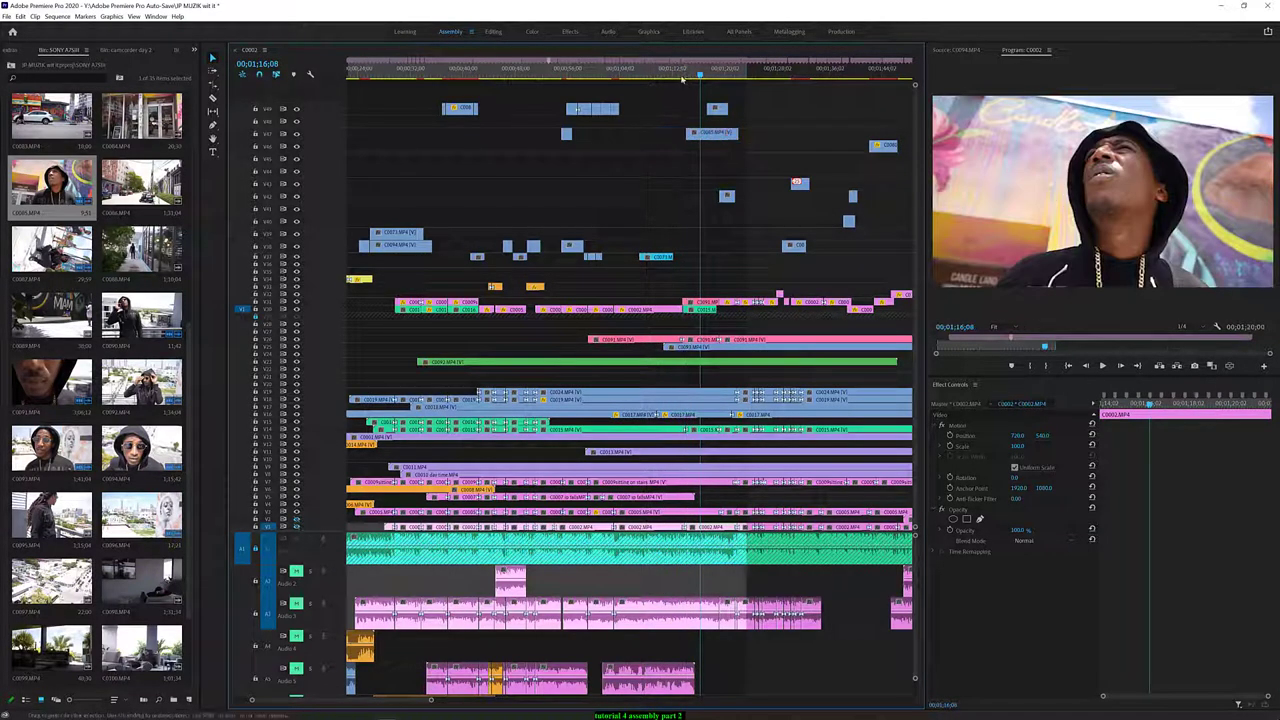
click(678, 75)
key(space)
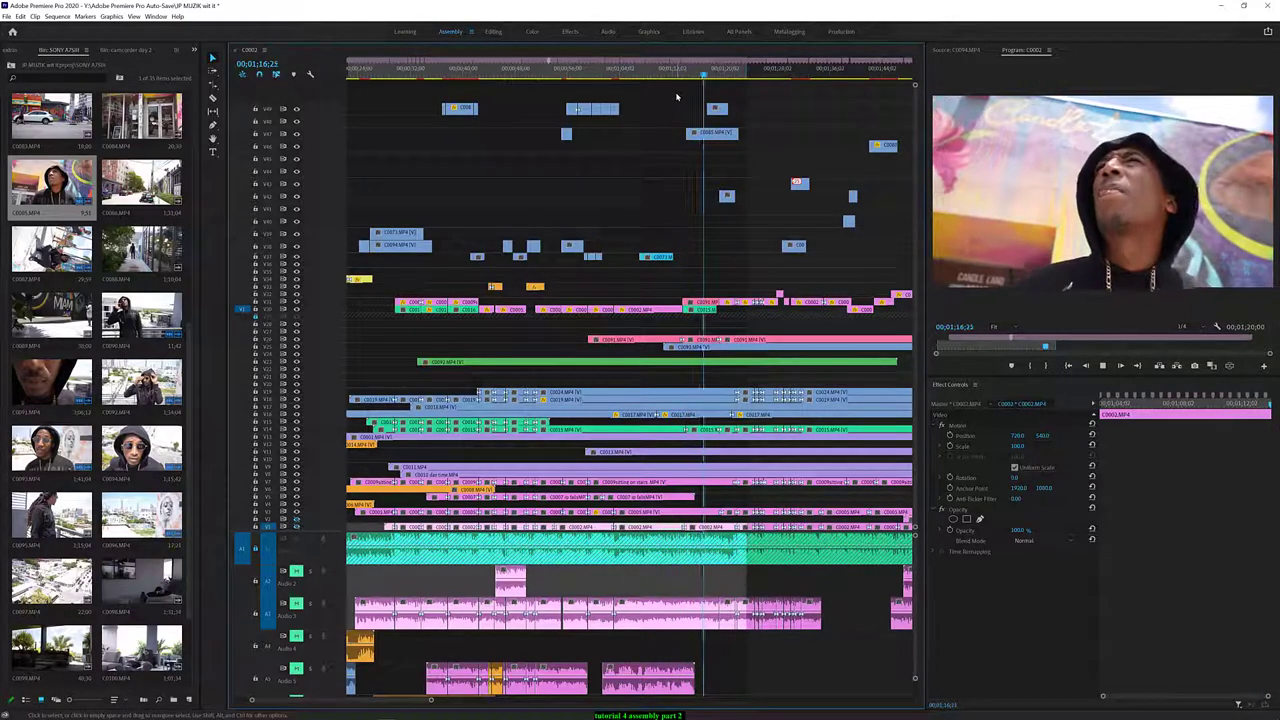
key(space)
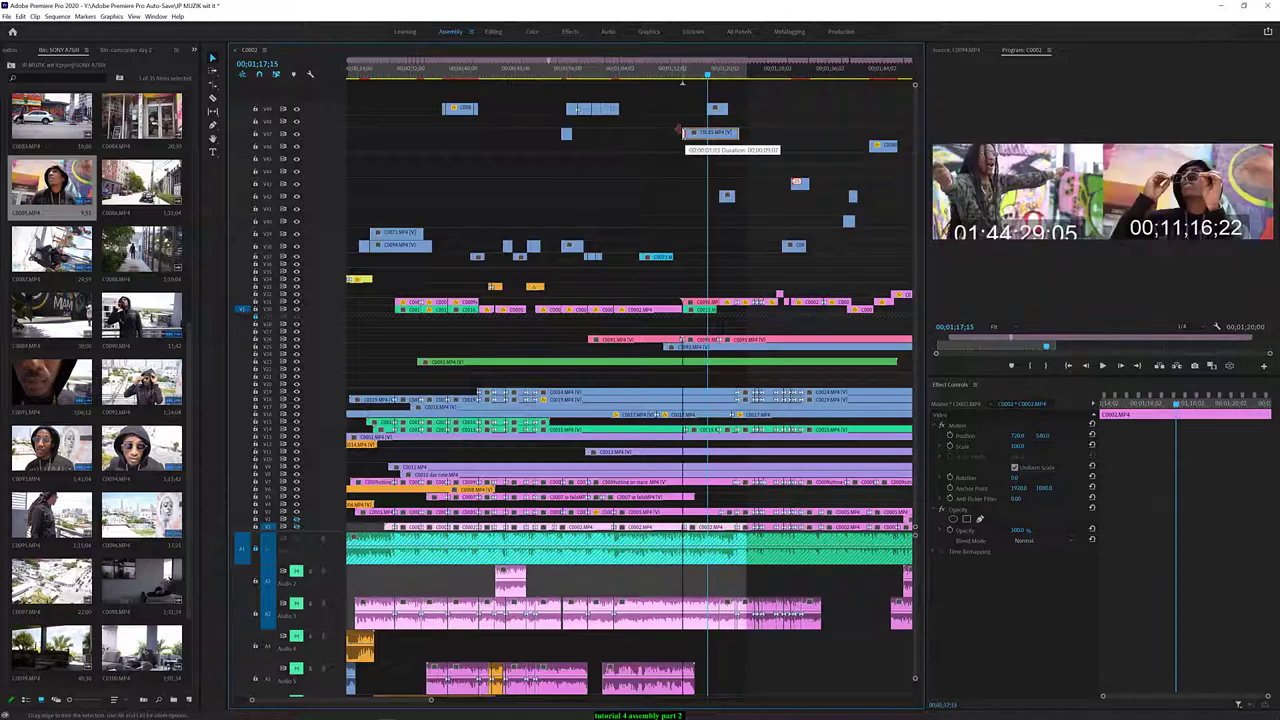
click(677, 79)
key(space)
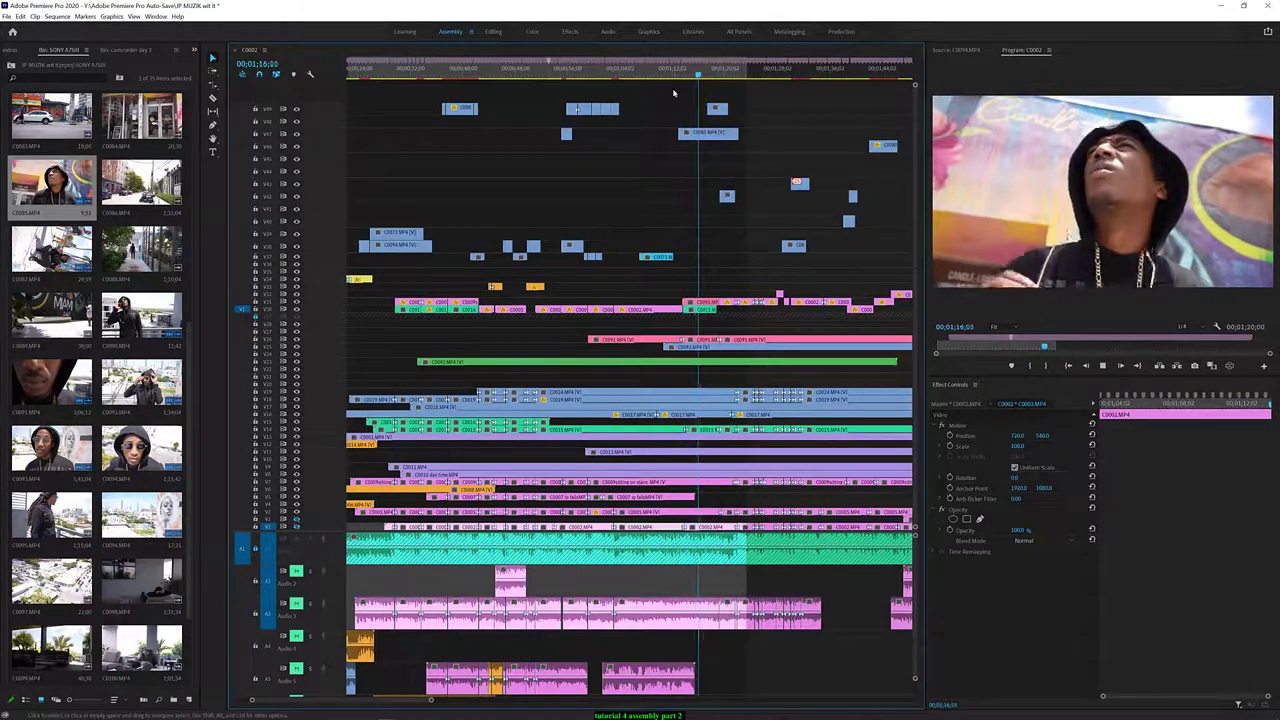
key(space)
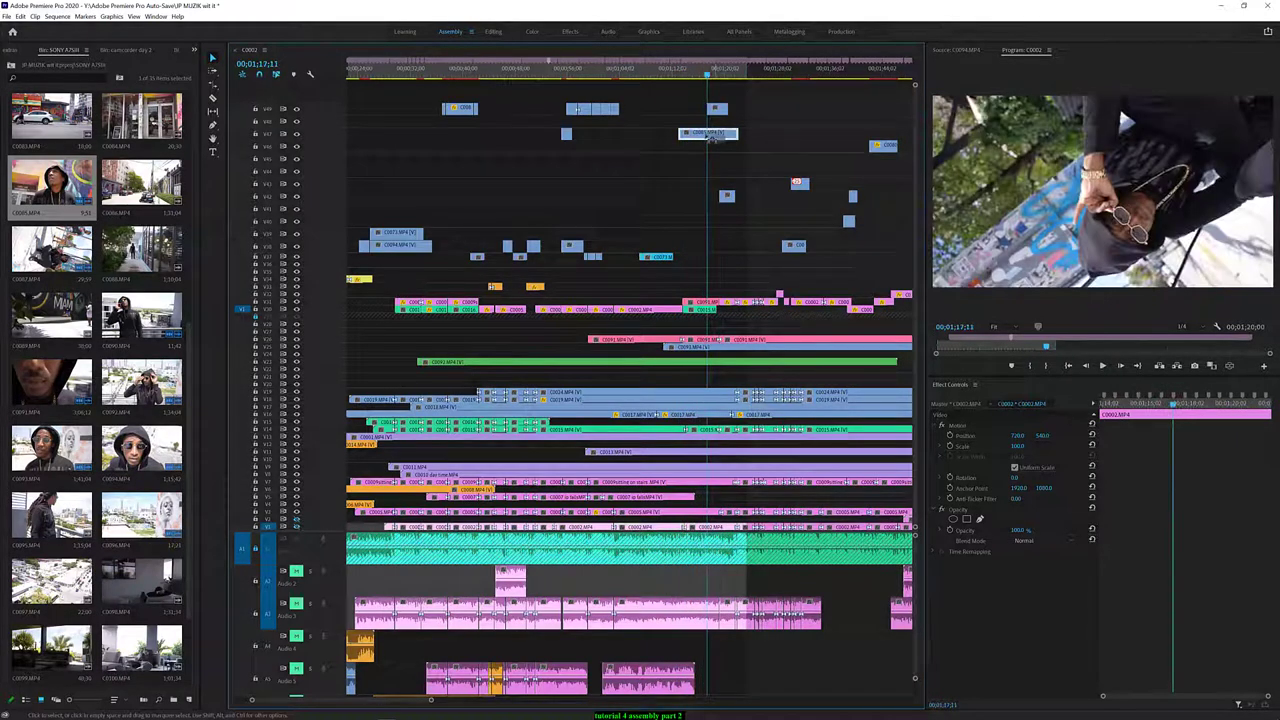
Slide the new clip slightly earlier, preview it, and select C0083 in the bin
drag(708, 137, 679, 134)
click(633, 75)
key(space)
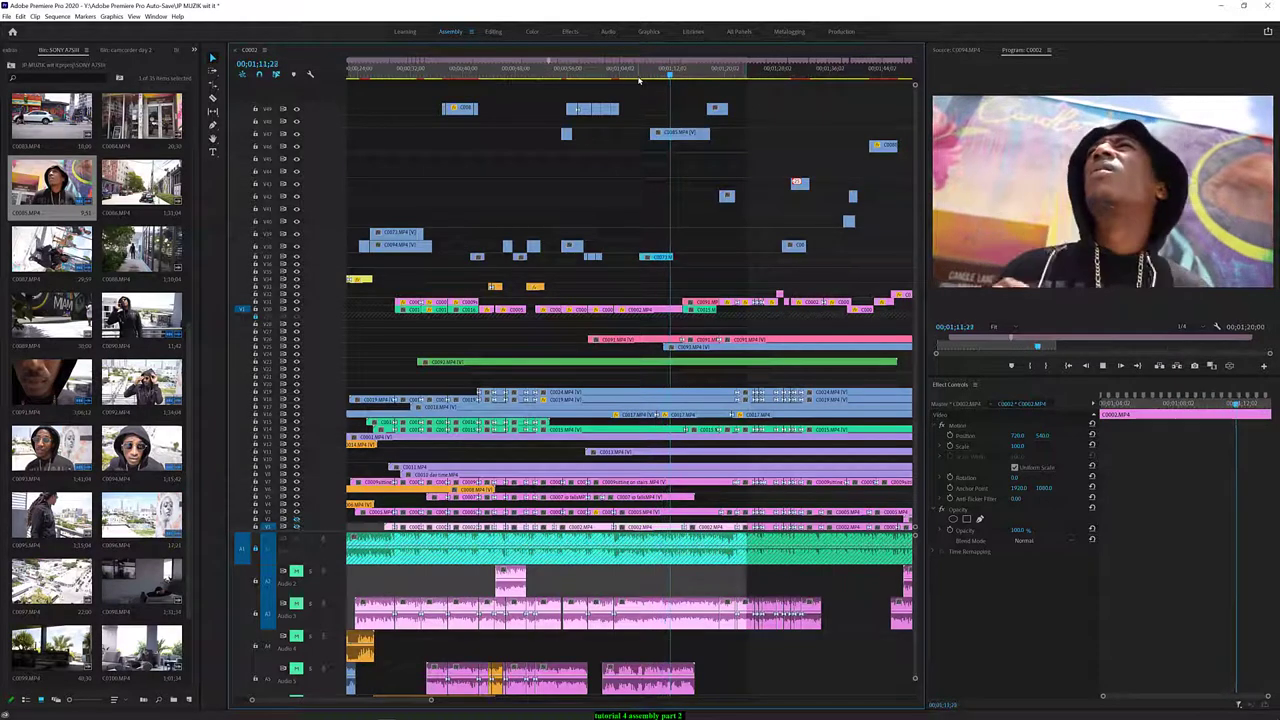
key(space)
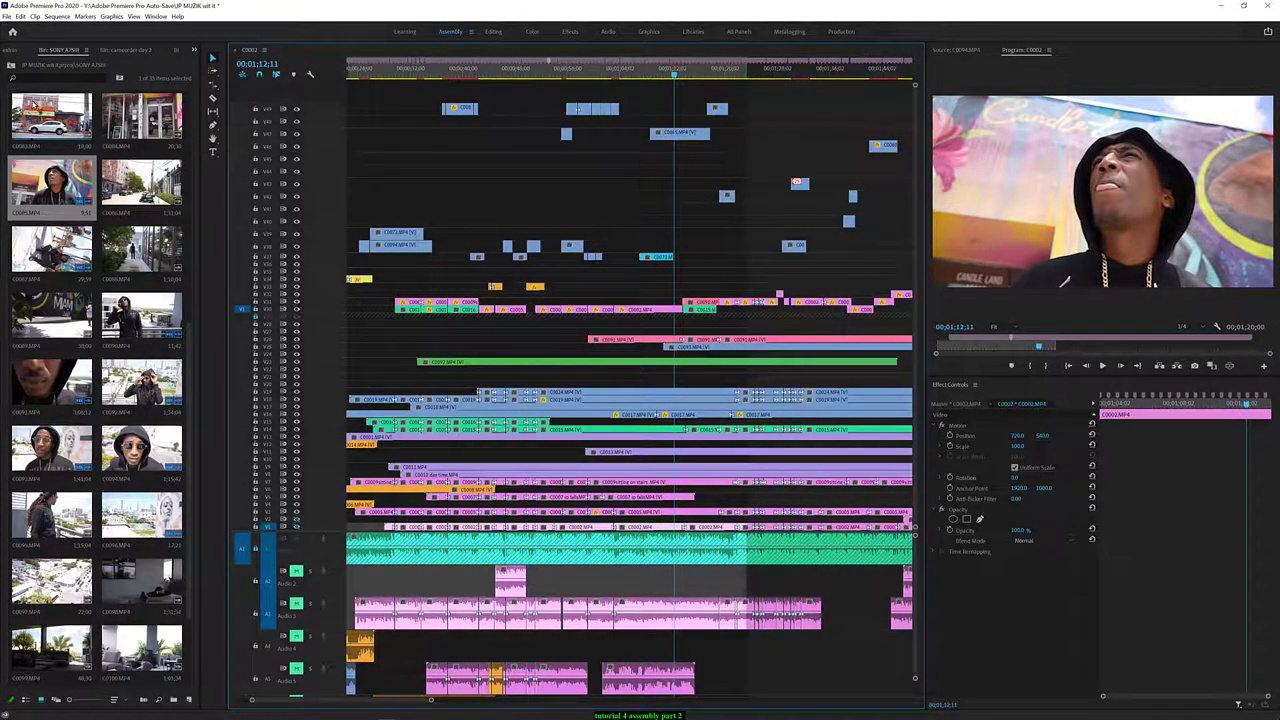
click(35, 141)
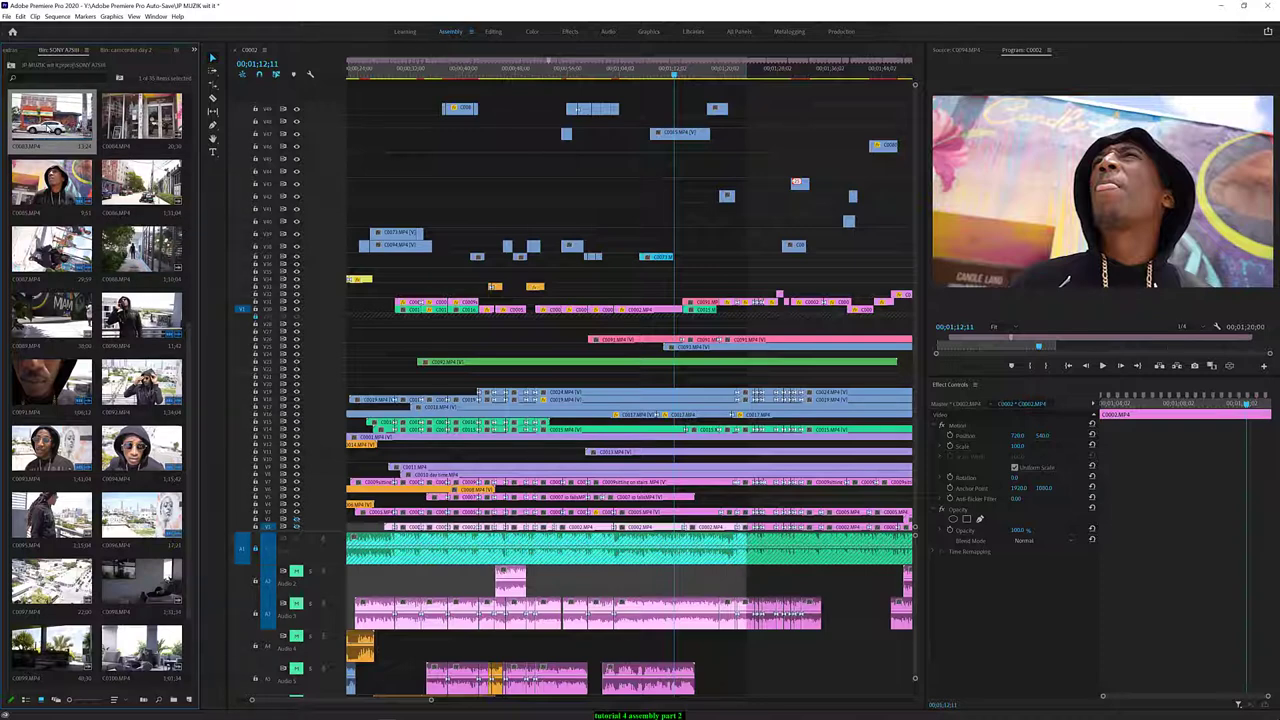
Place C0083 at the playhead on a top track, slowed to 83% with Optical Flow
mouse_move(50, 115)
mouse_down()
mouse_move(680, 109)
mouse_move(684, 122)
mouse_up()
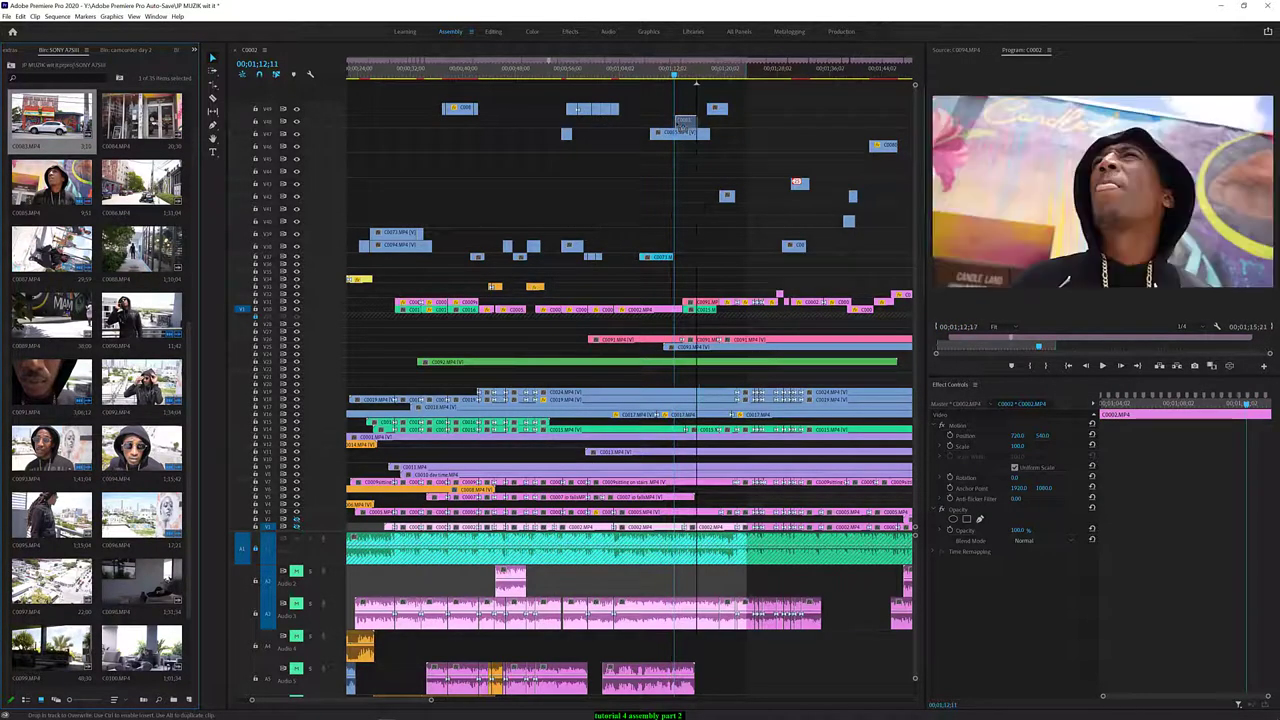
key(ctrl+r)
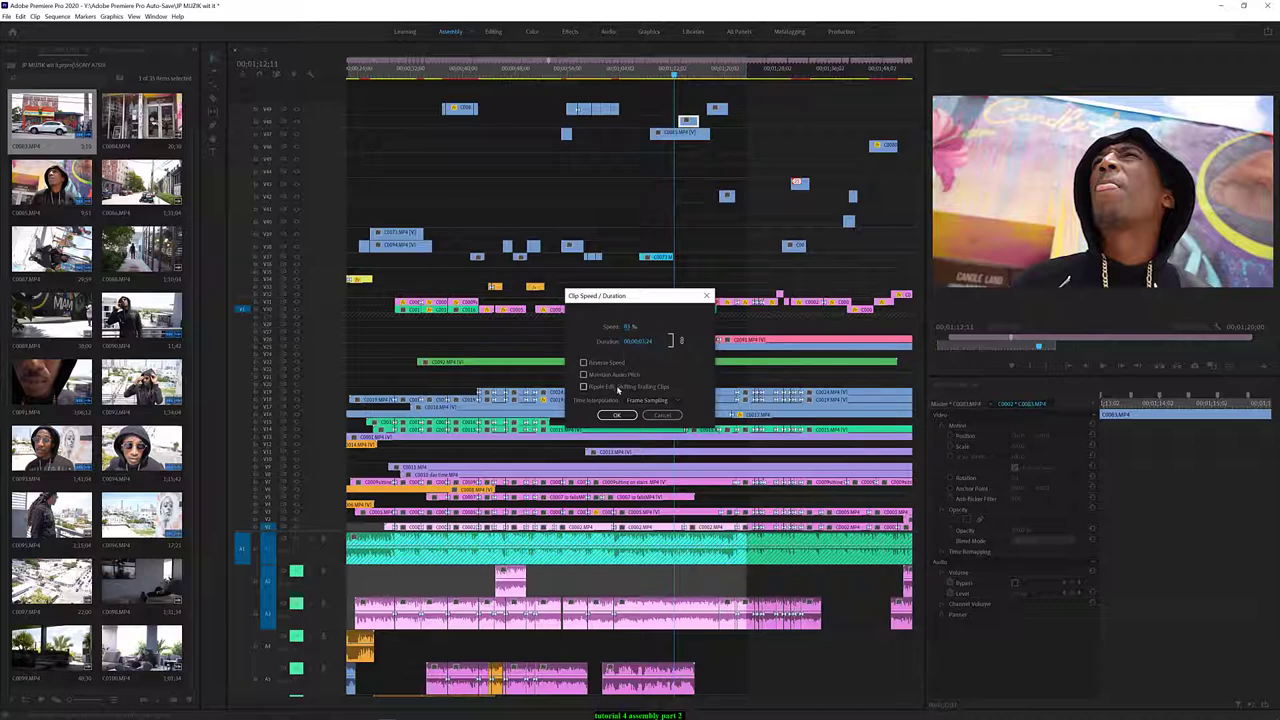
click(636, 402)
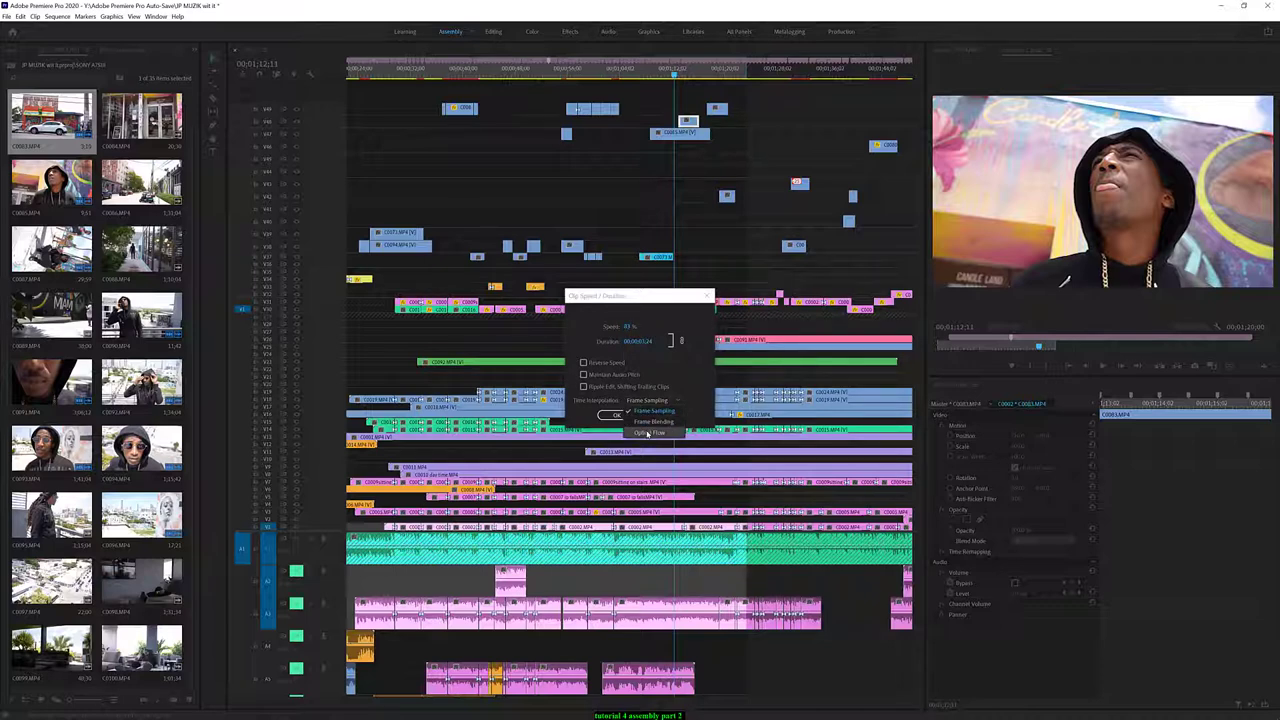
click(648, 433)
click(627, 421)
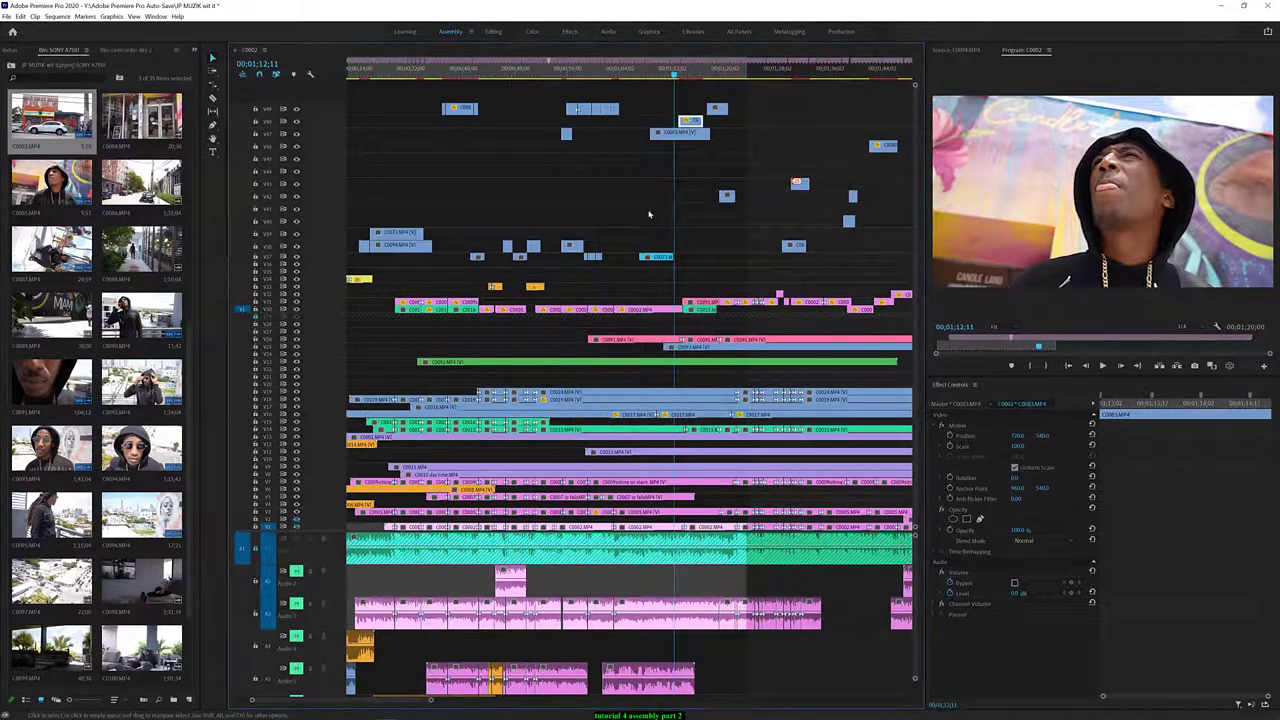
key(ctrl+r)
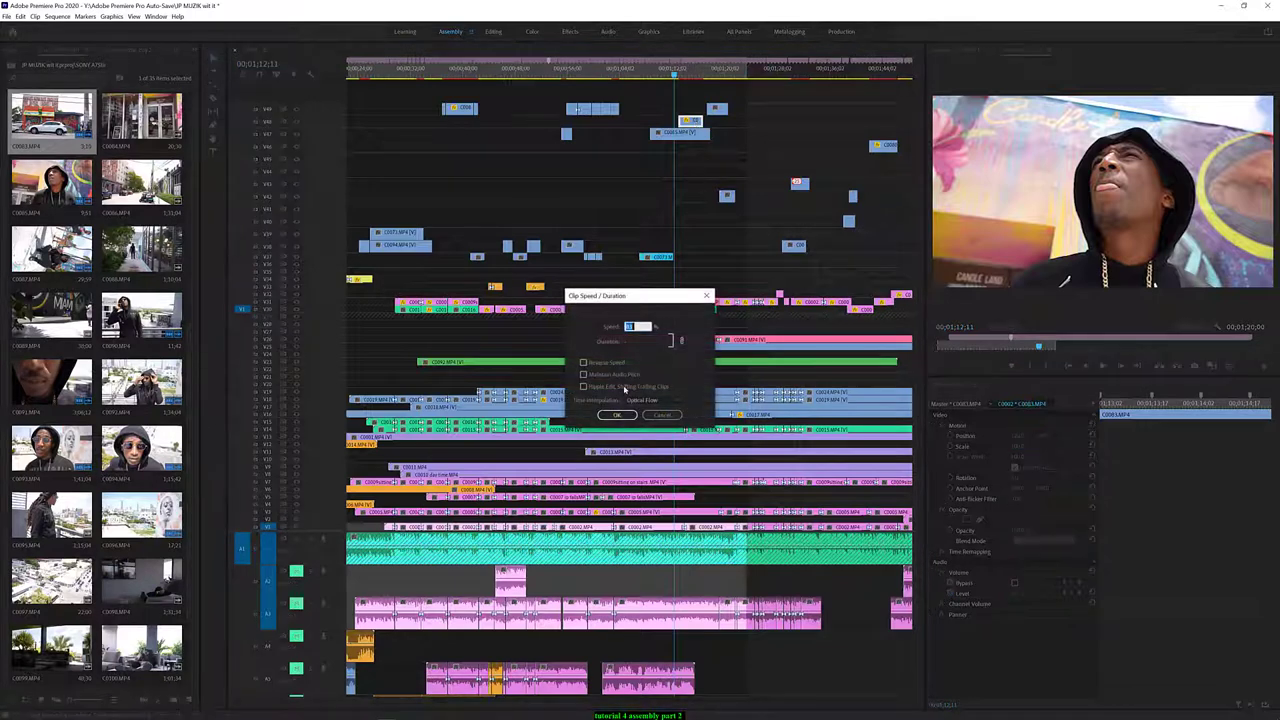
click(615, 415)
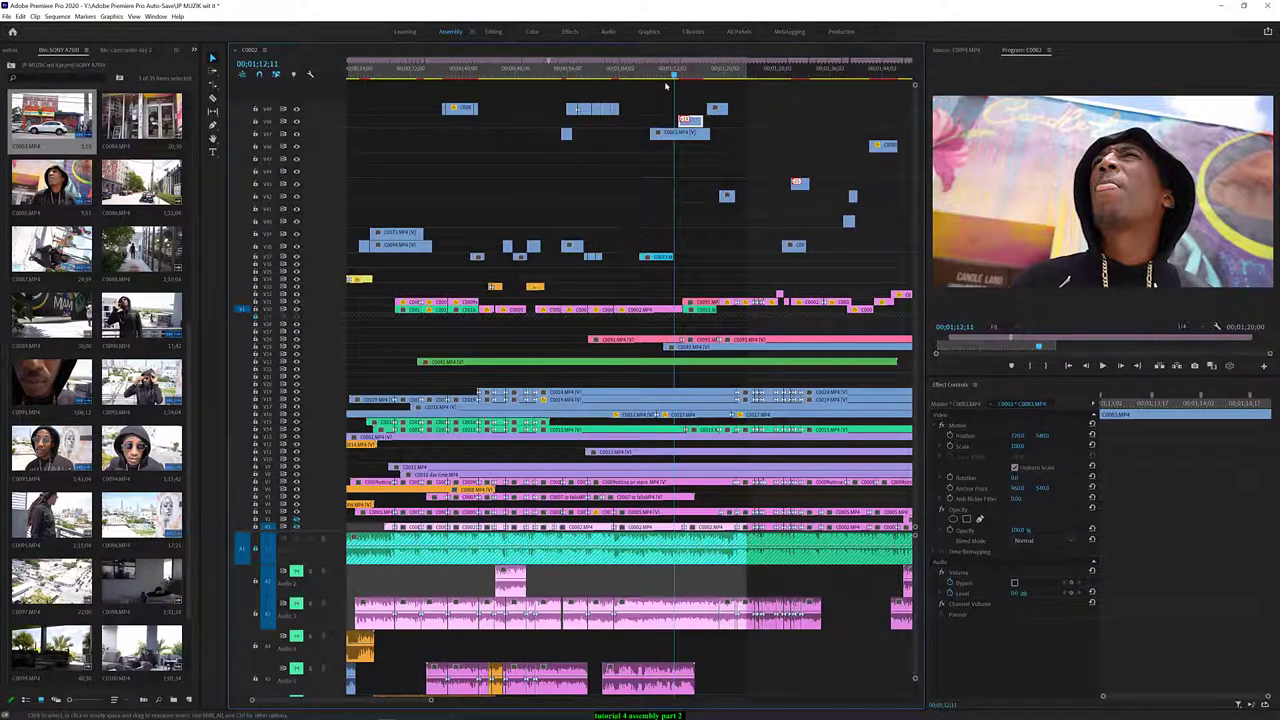
Play back the slowed C0083 section, then disable the top clip to see the shot beneath
key(space)
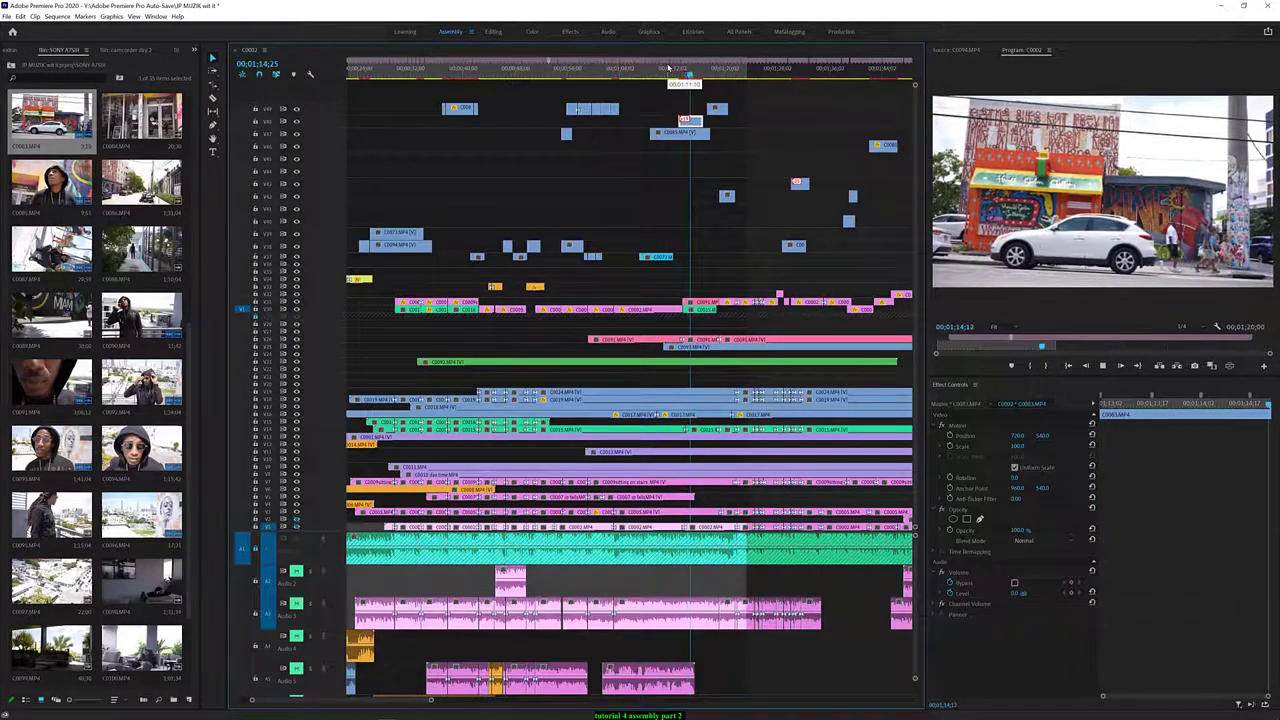
key(space)
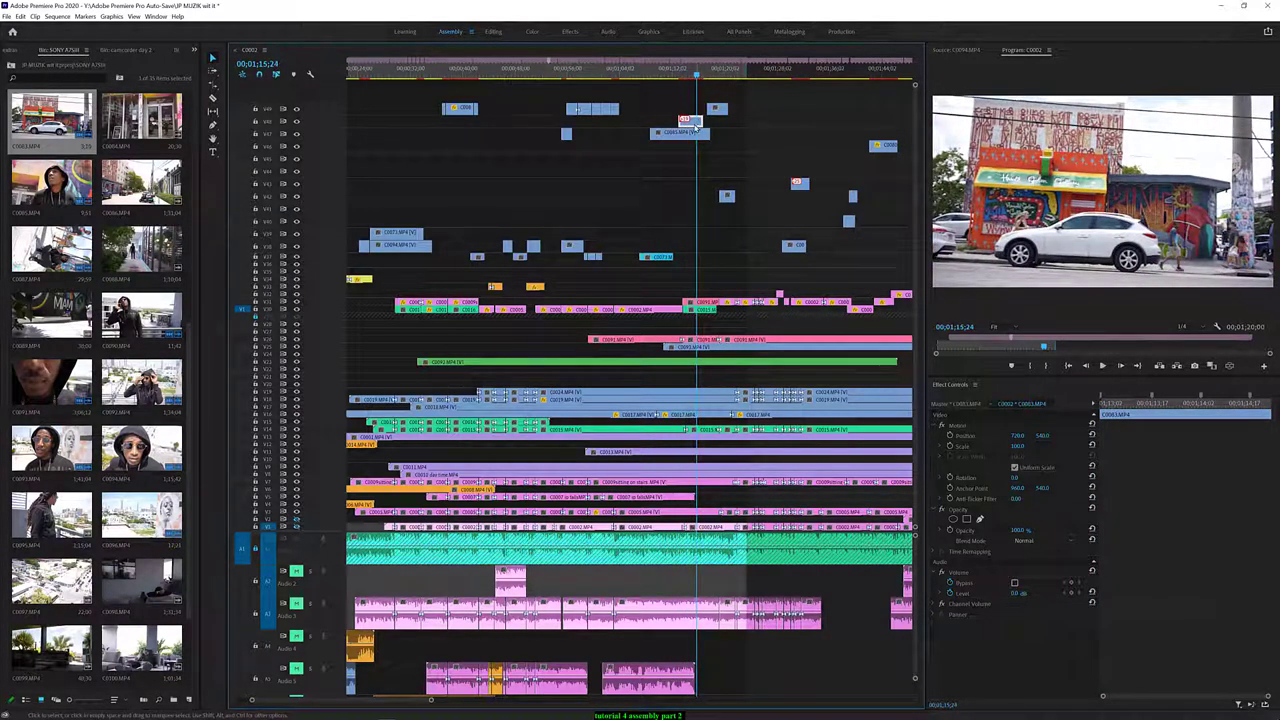
key(shift+e)
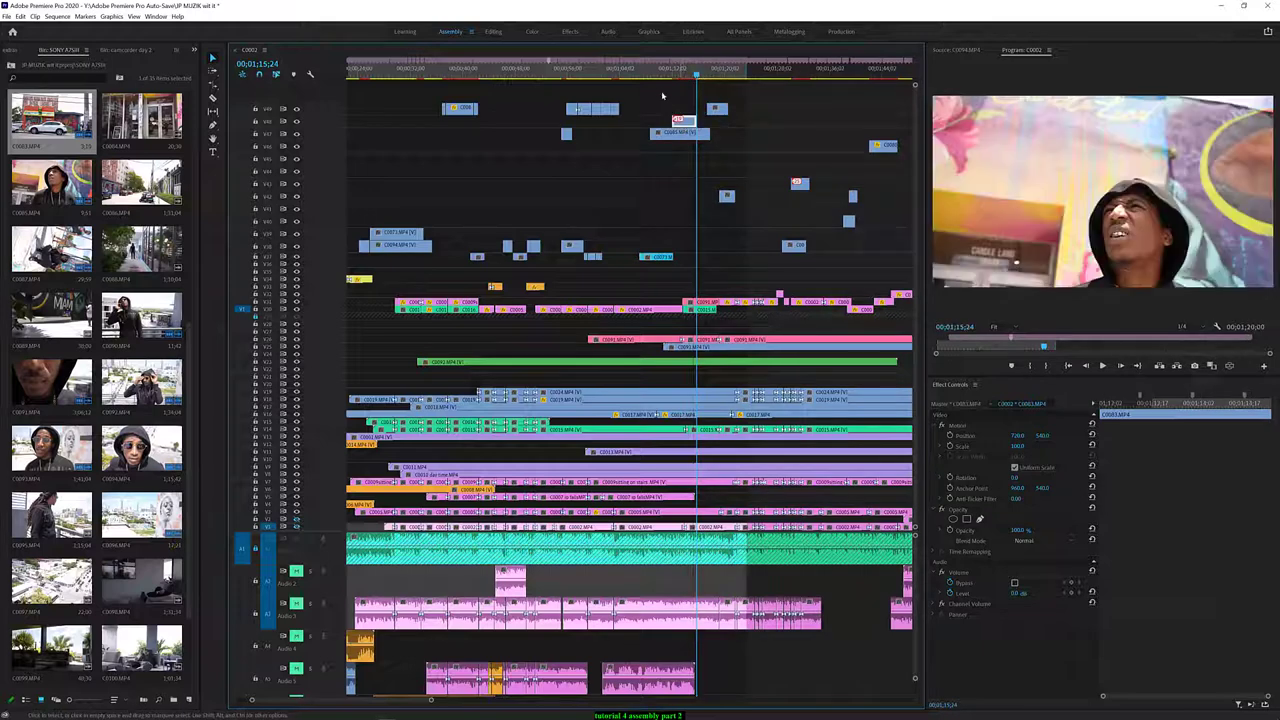
Replay the sequence from 01;08;02, then select clip C0085 in the bin
click(647, 76)
key(space)
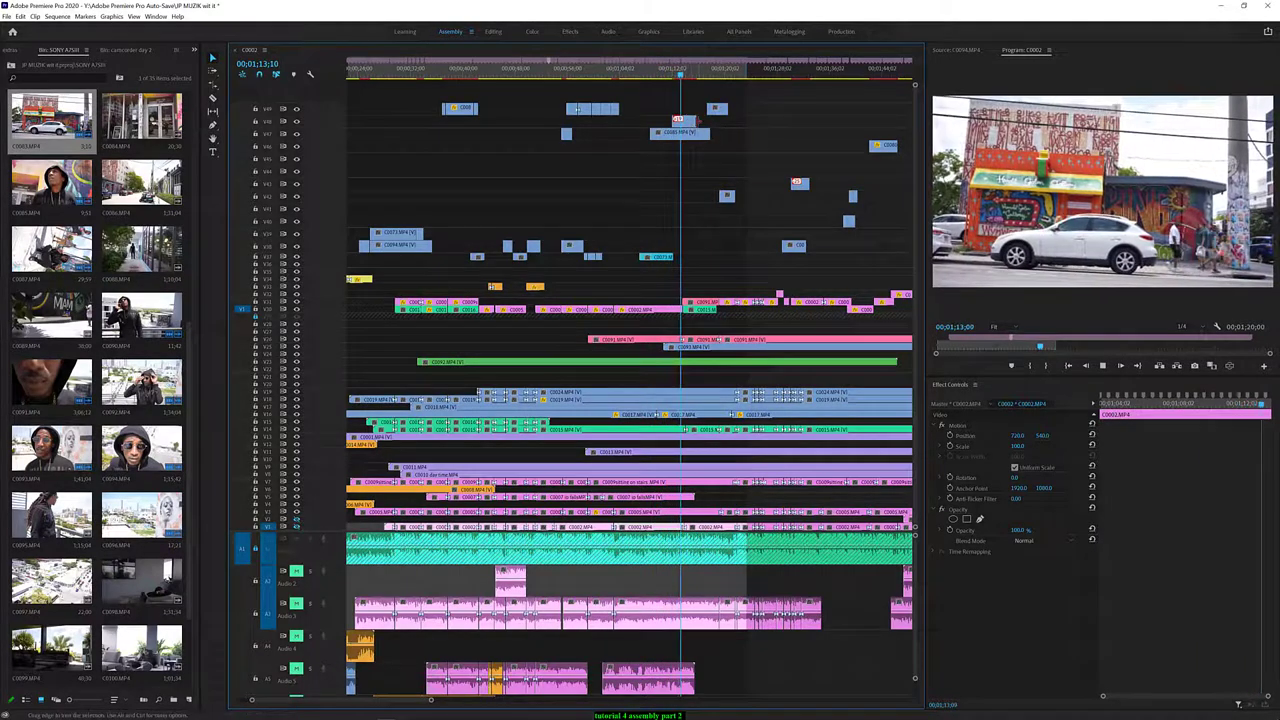
key(space)
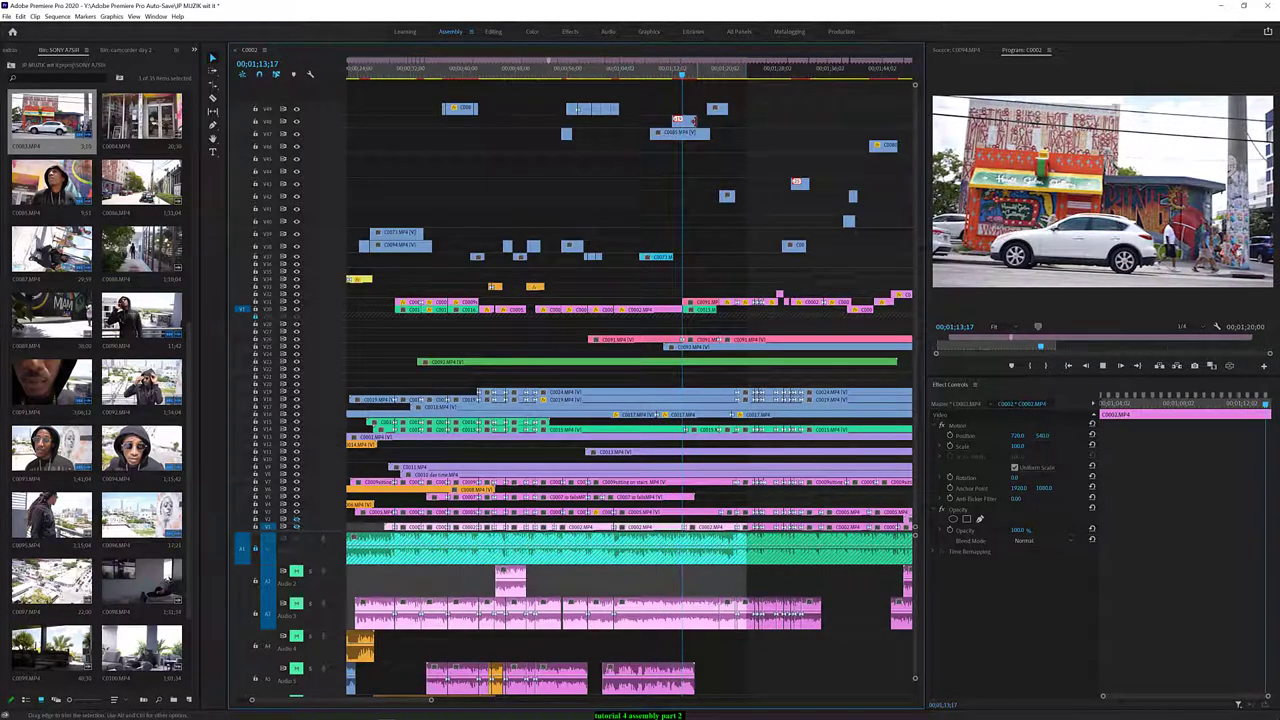
key(space)
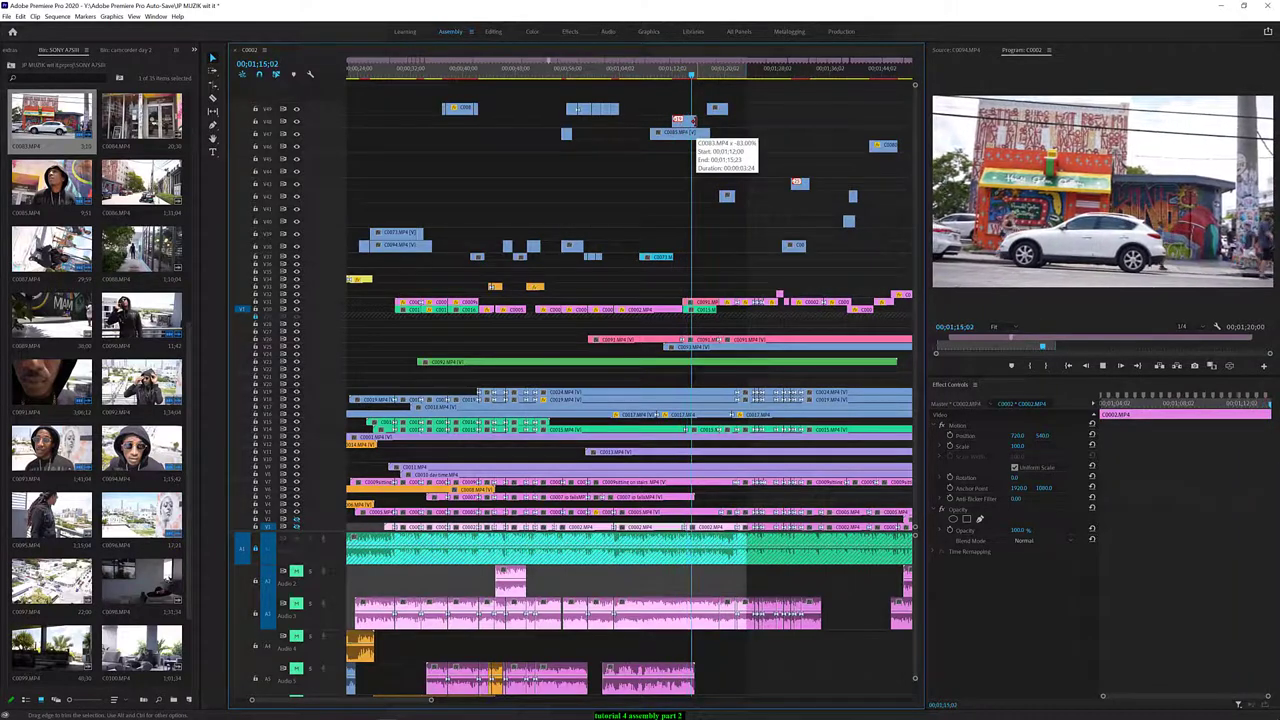
key(space)
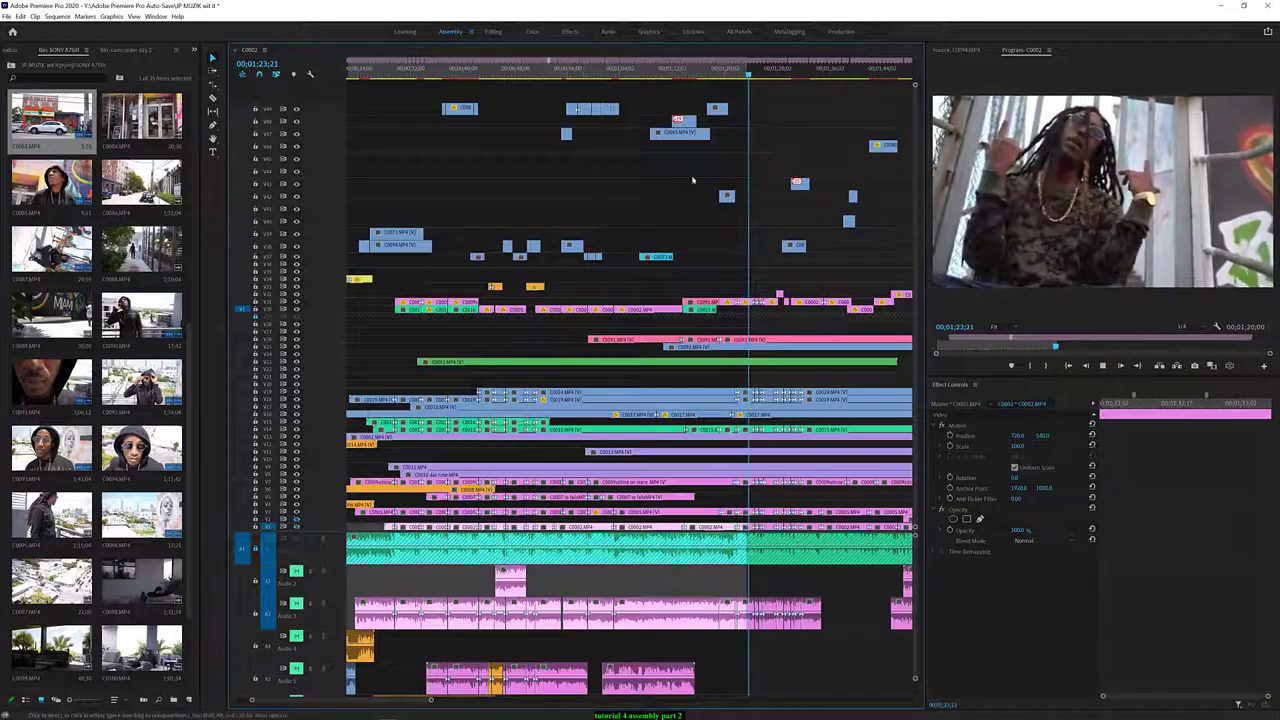
key(space)
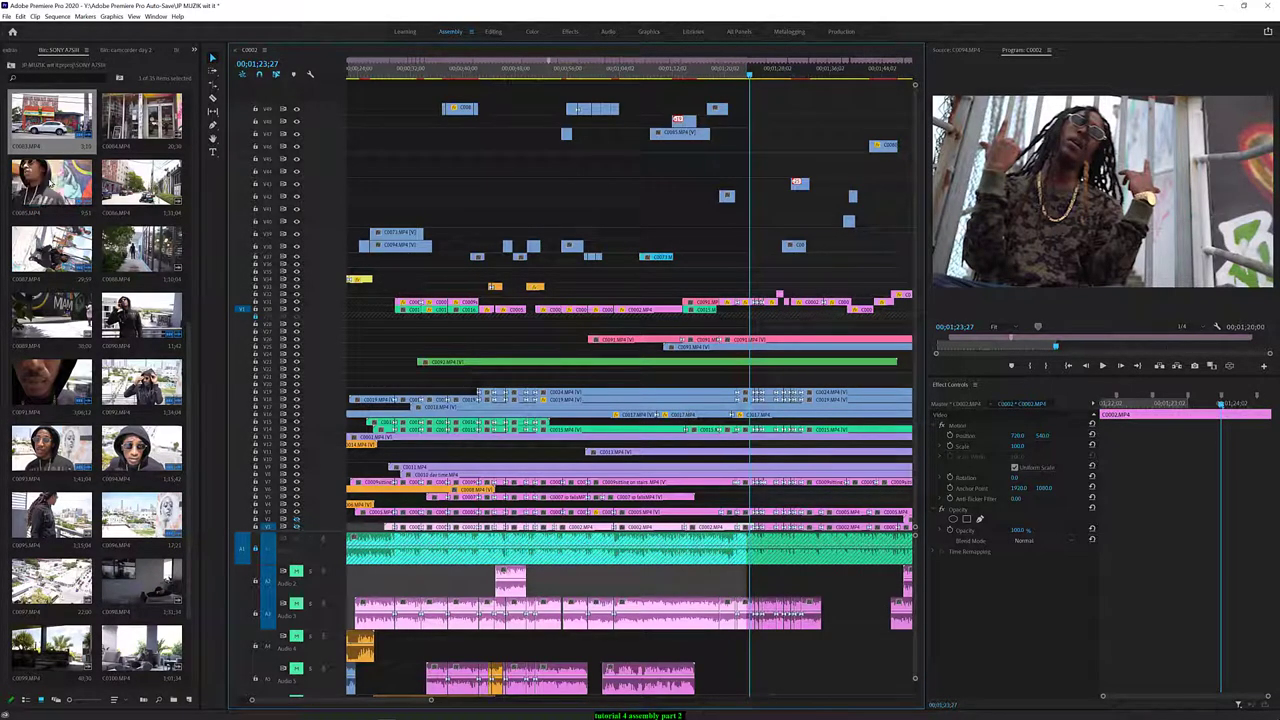
click(50, 185)
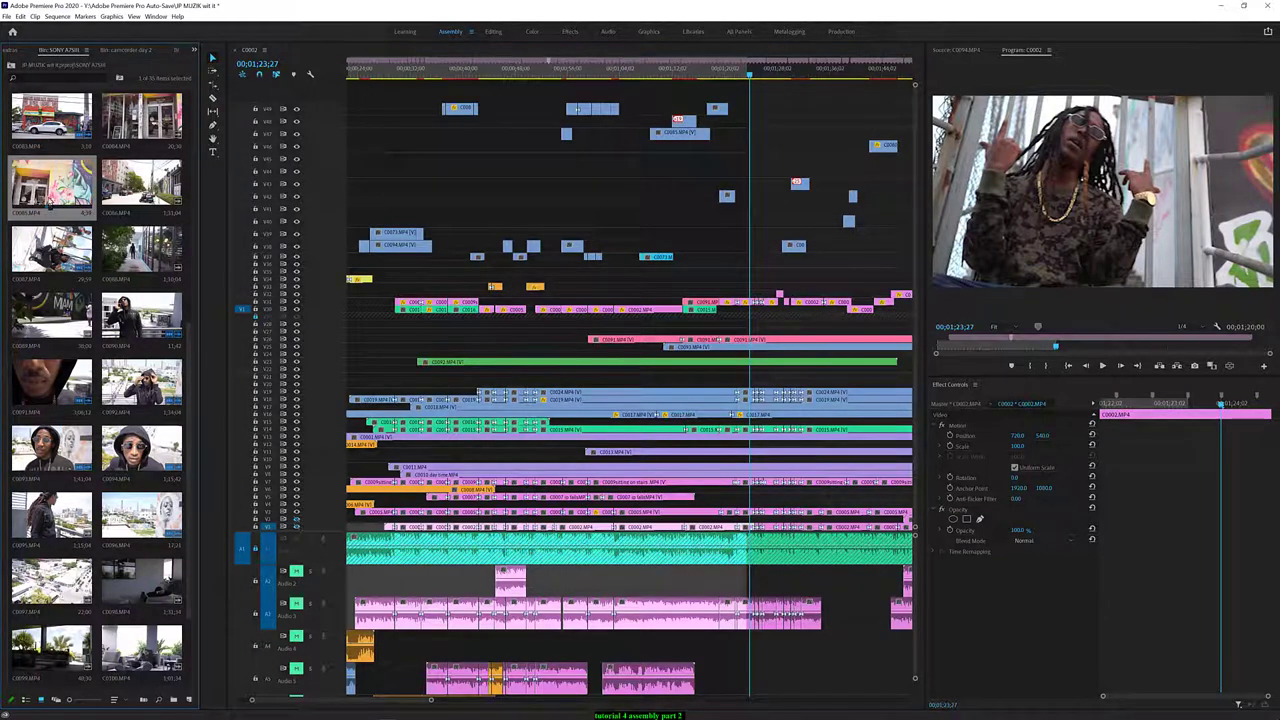
Preview the sequence from the spot where the C0085 clip sits on the top track
click(728, 76)
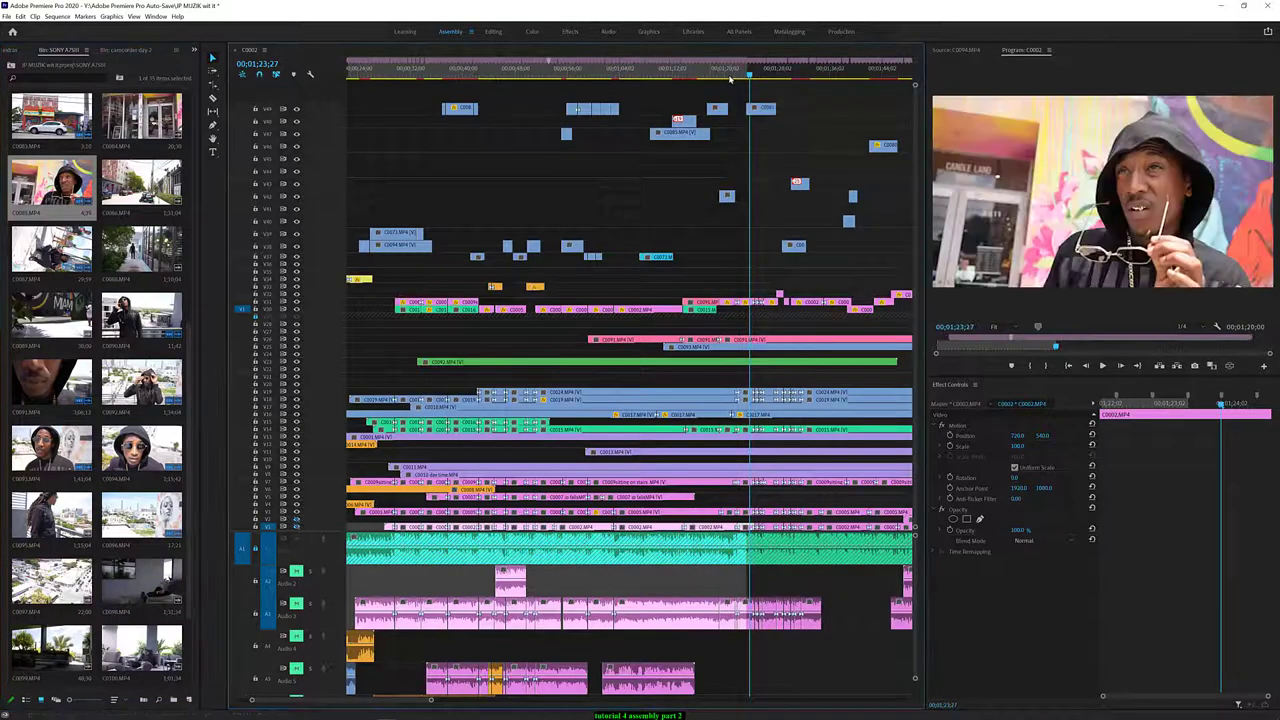
key(space)
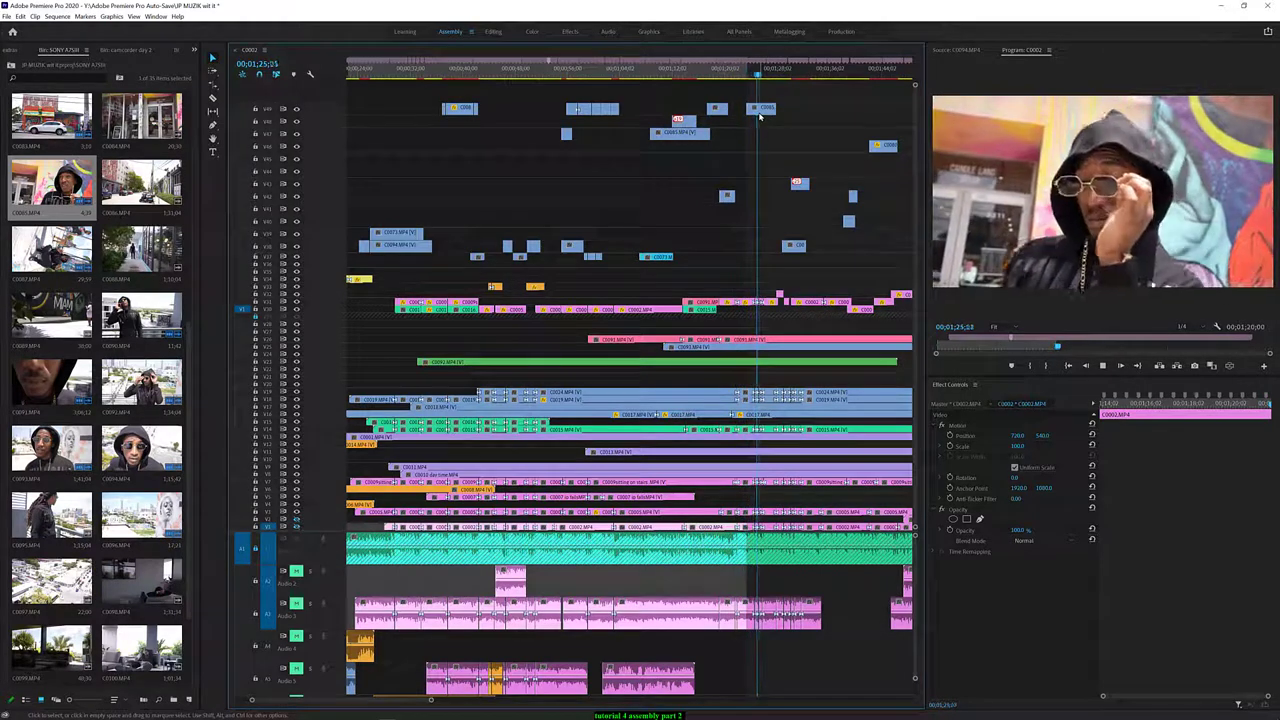
key(space)
Shorten the top-track C0085 clip, raise its speed, and review it from 01;22;21
click(763, 109)
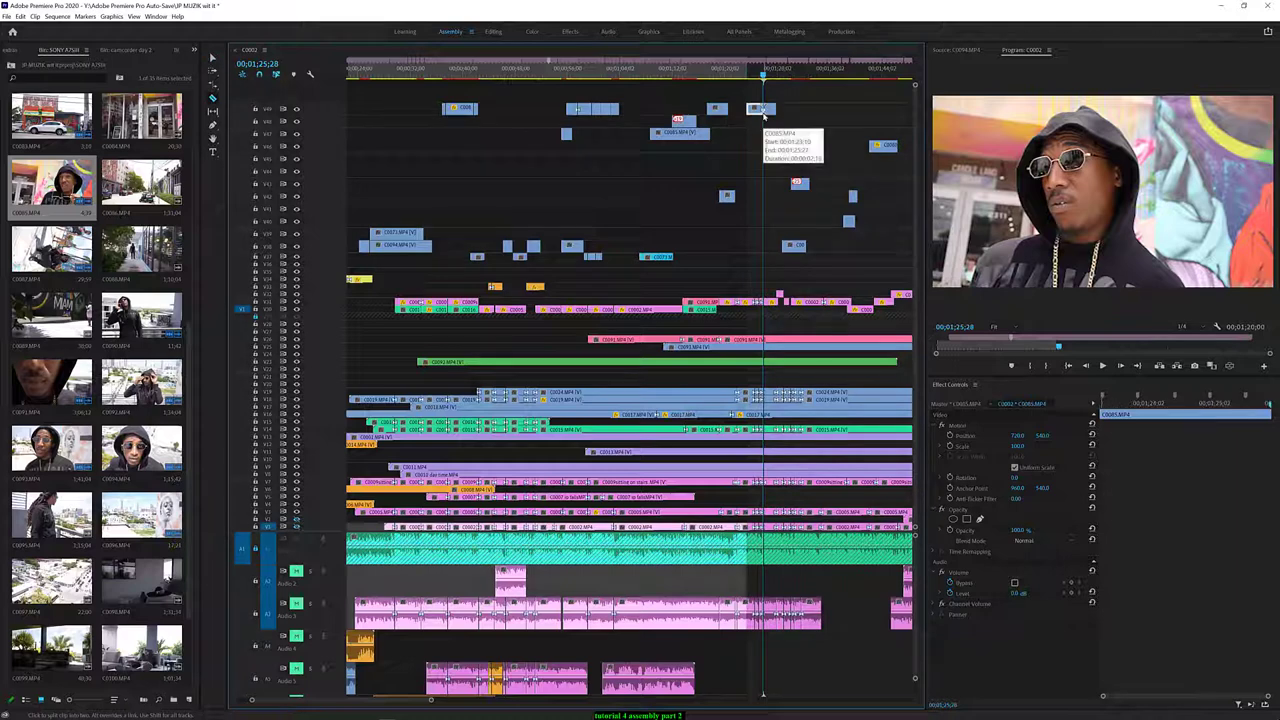
drag(763, 115, 770, 111)
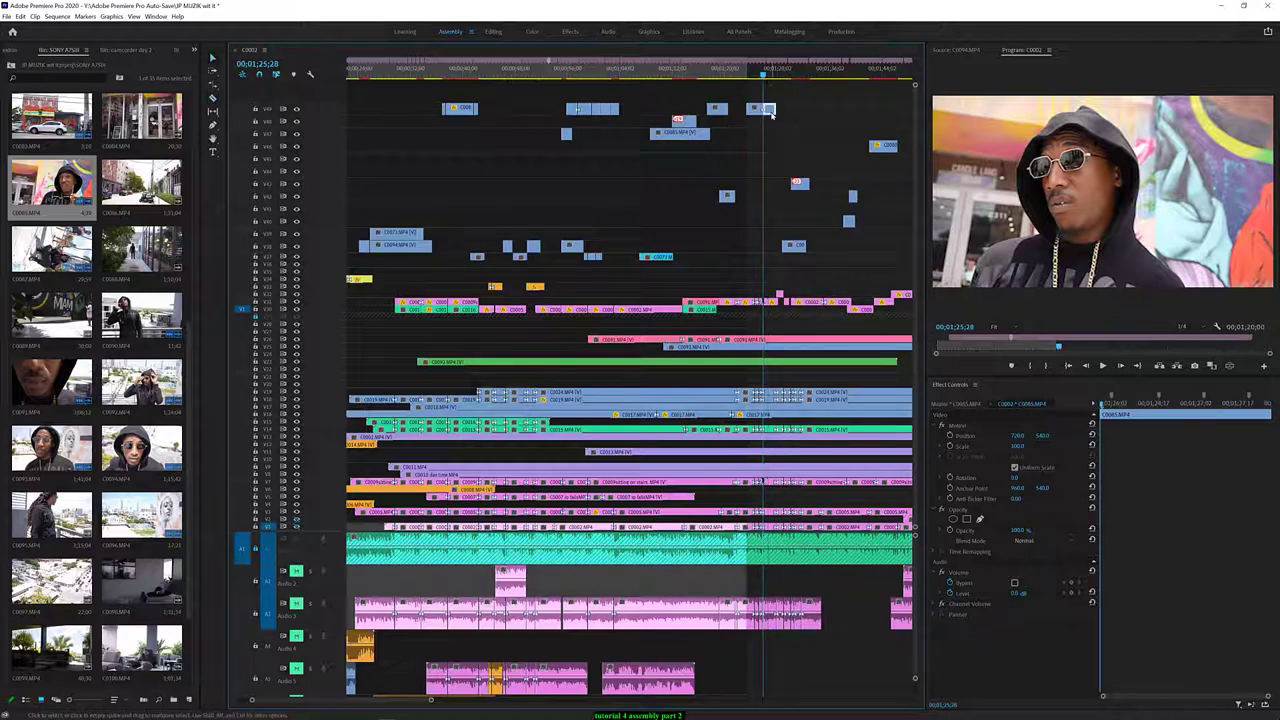
key(ctrl+r)
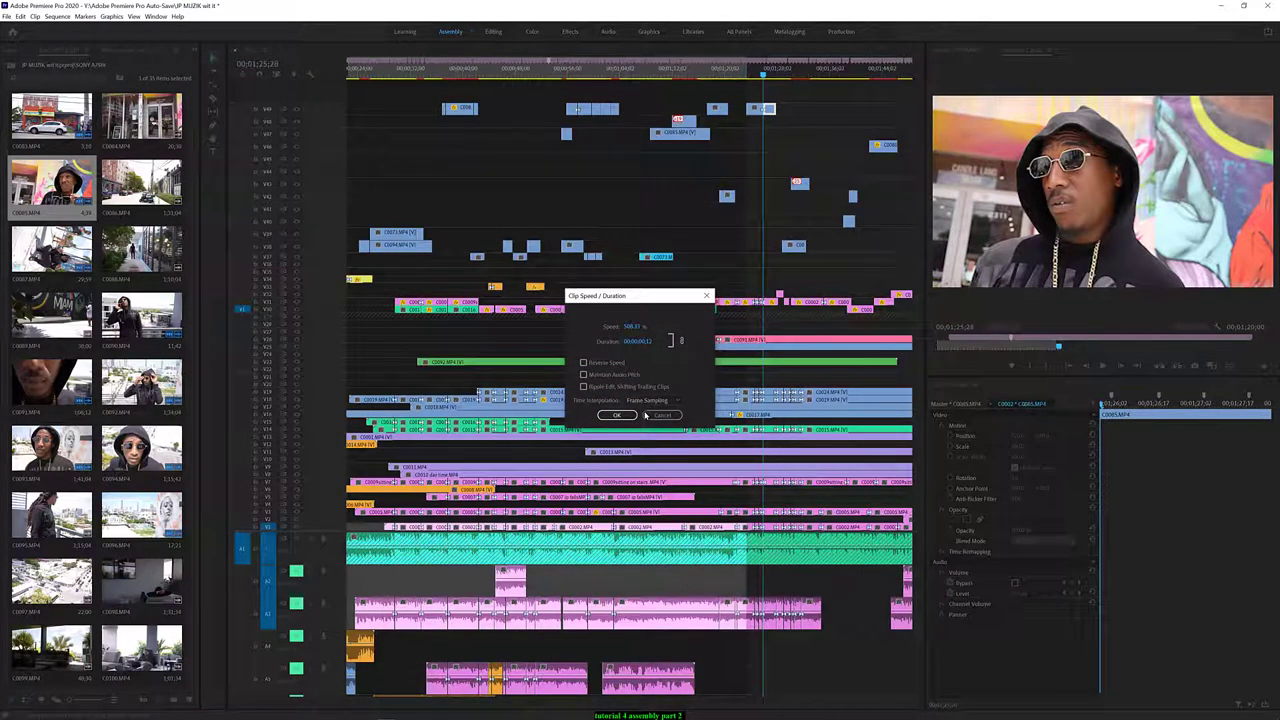
click(629, 414)
click(741, 74)
key(space)
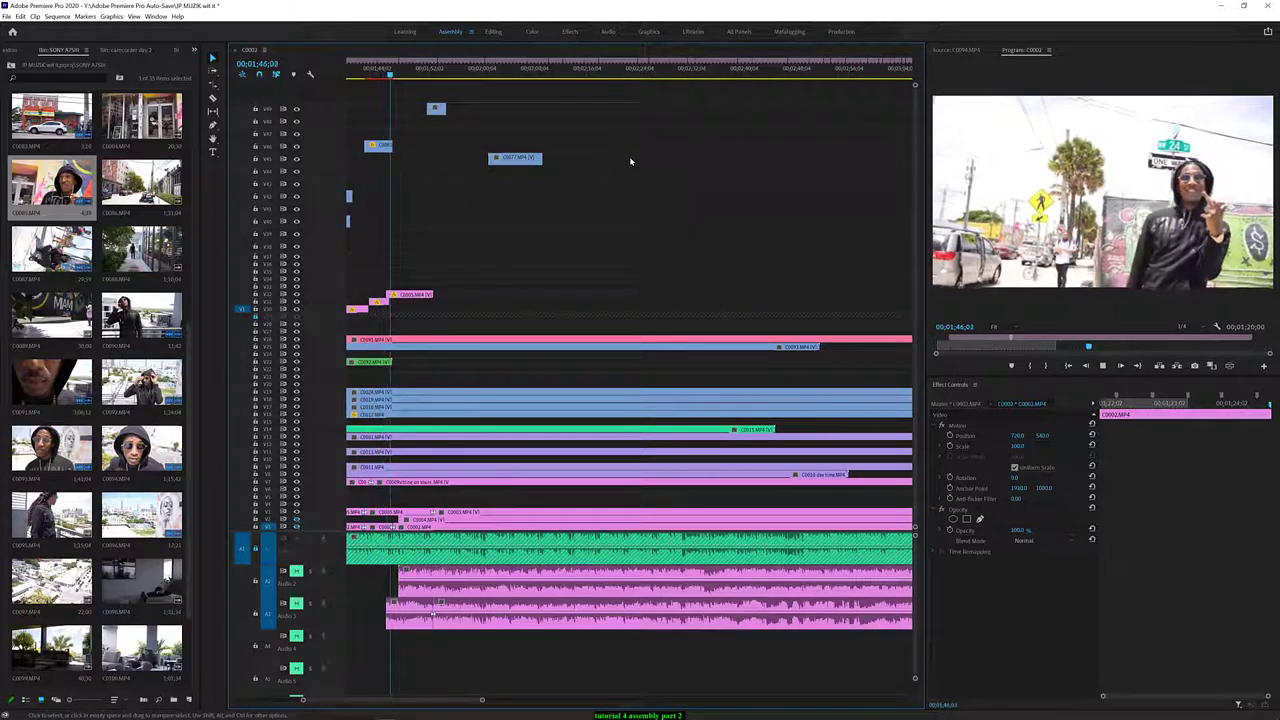
Shift the short V46 clip 00;00;01;28 earlier and review it from 01;41;10
key(space)
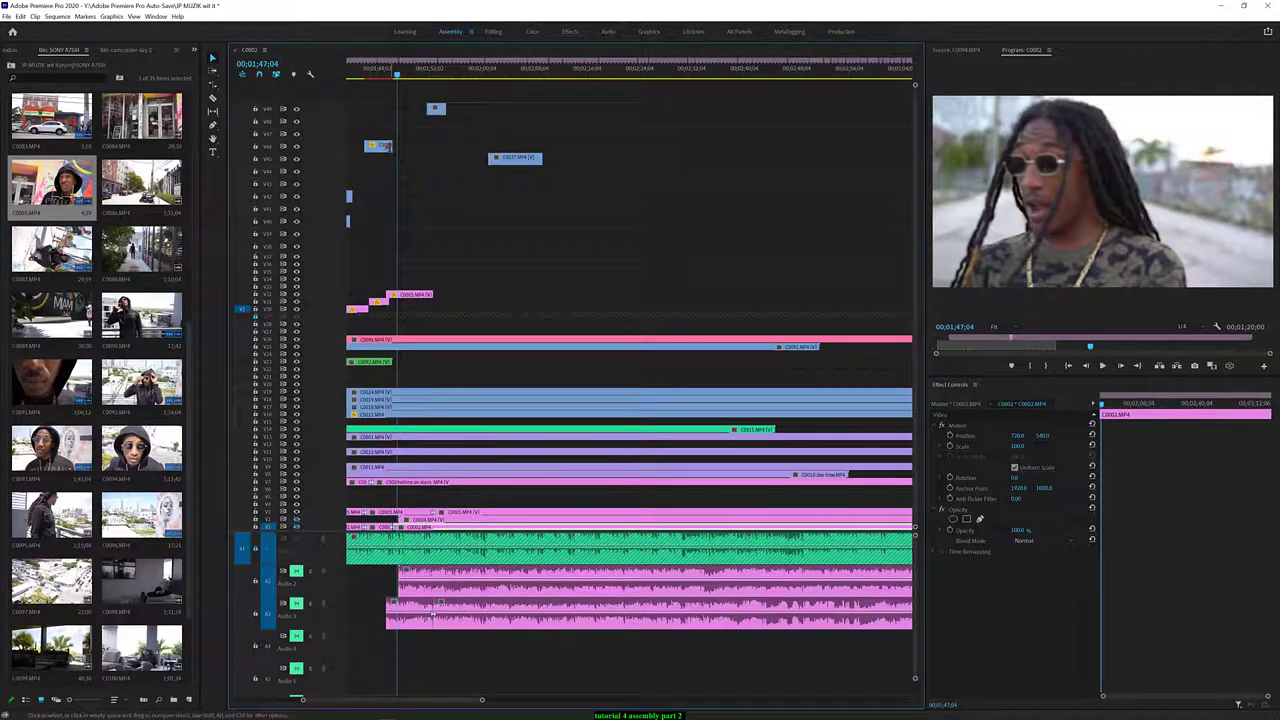
drag(385, 146, 372, 146)
click(359, 75)
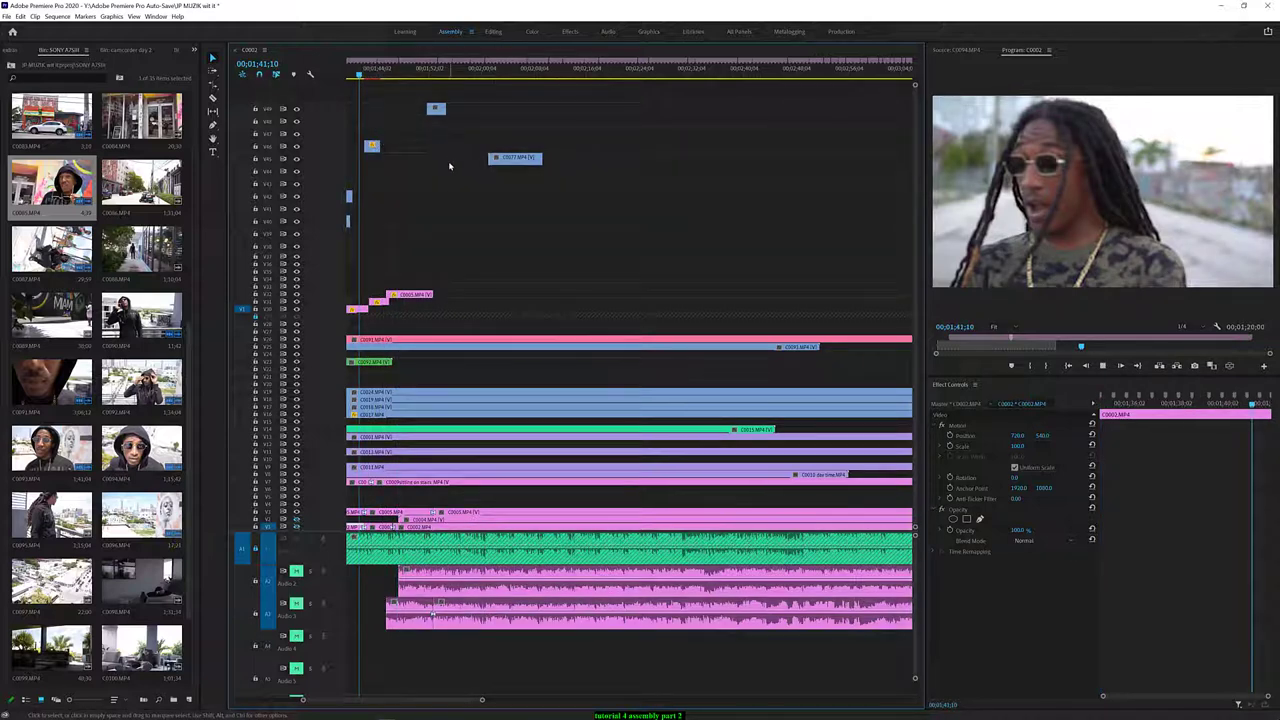
key(backslash)
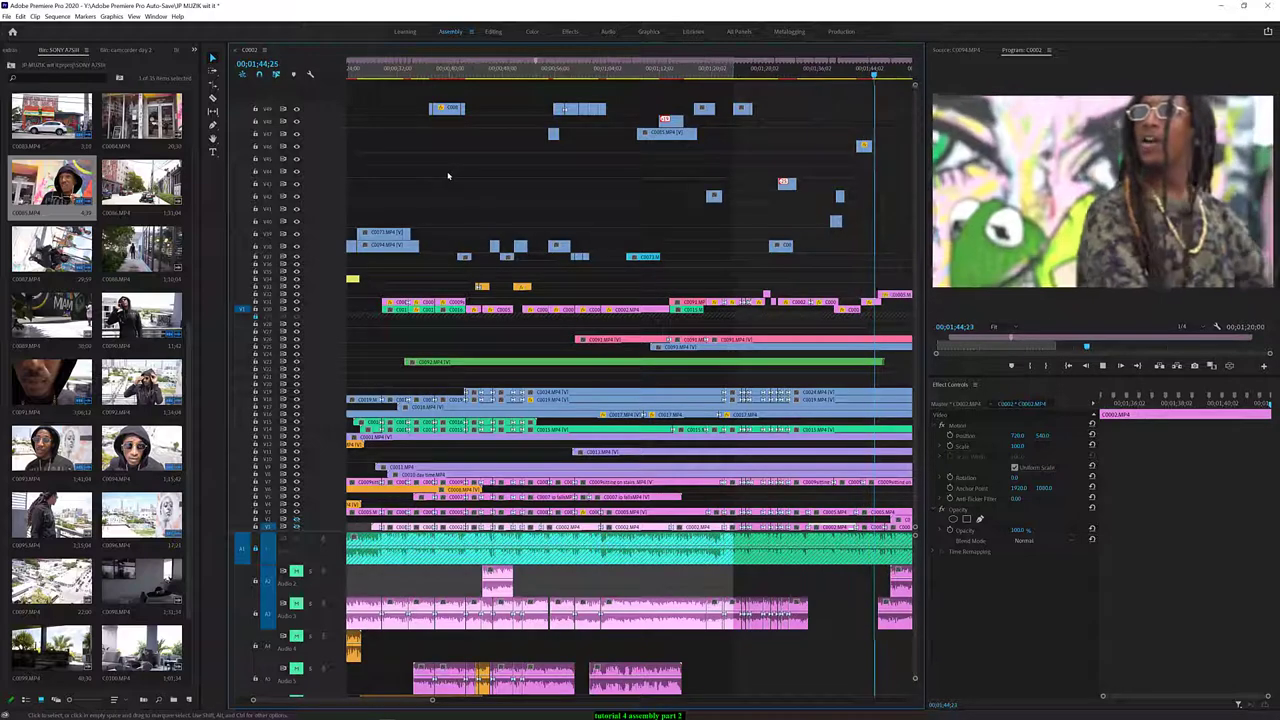
key(backslash)
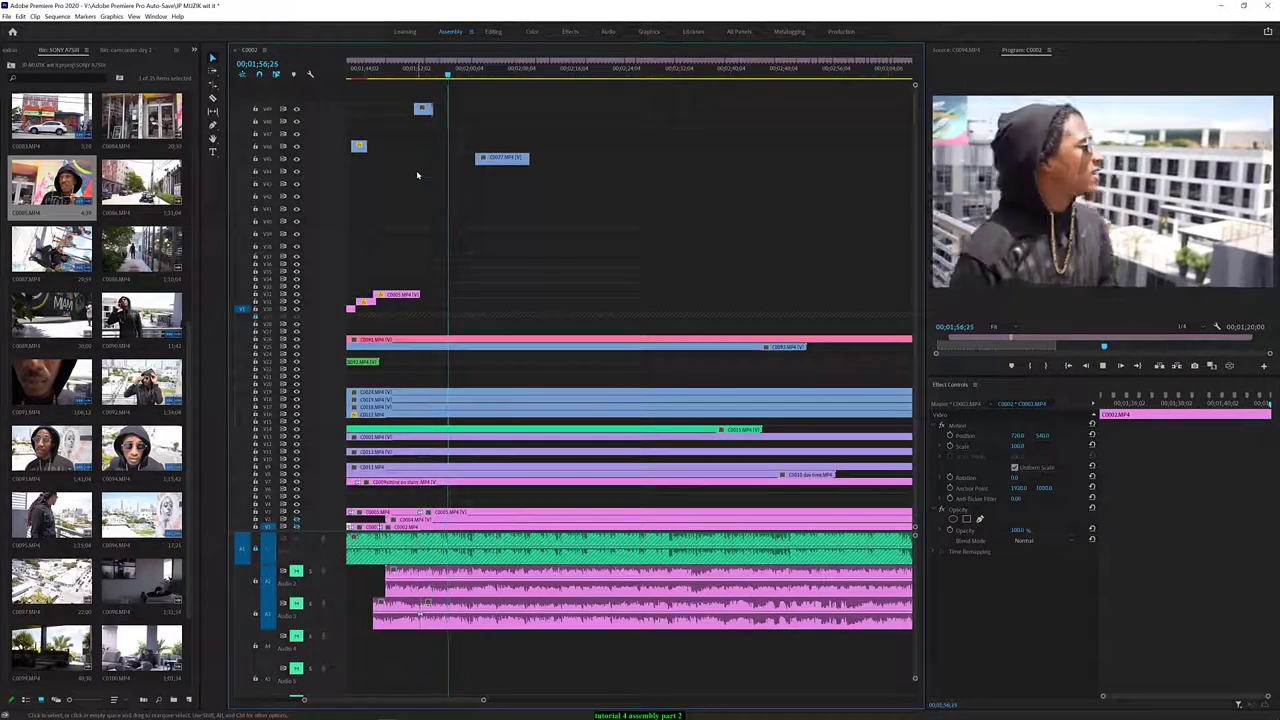
key(space)
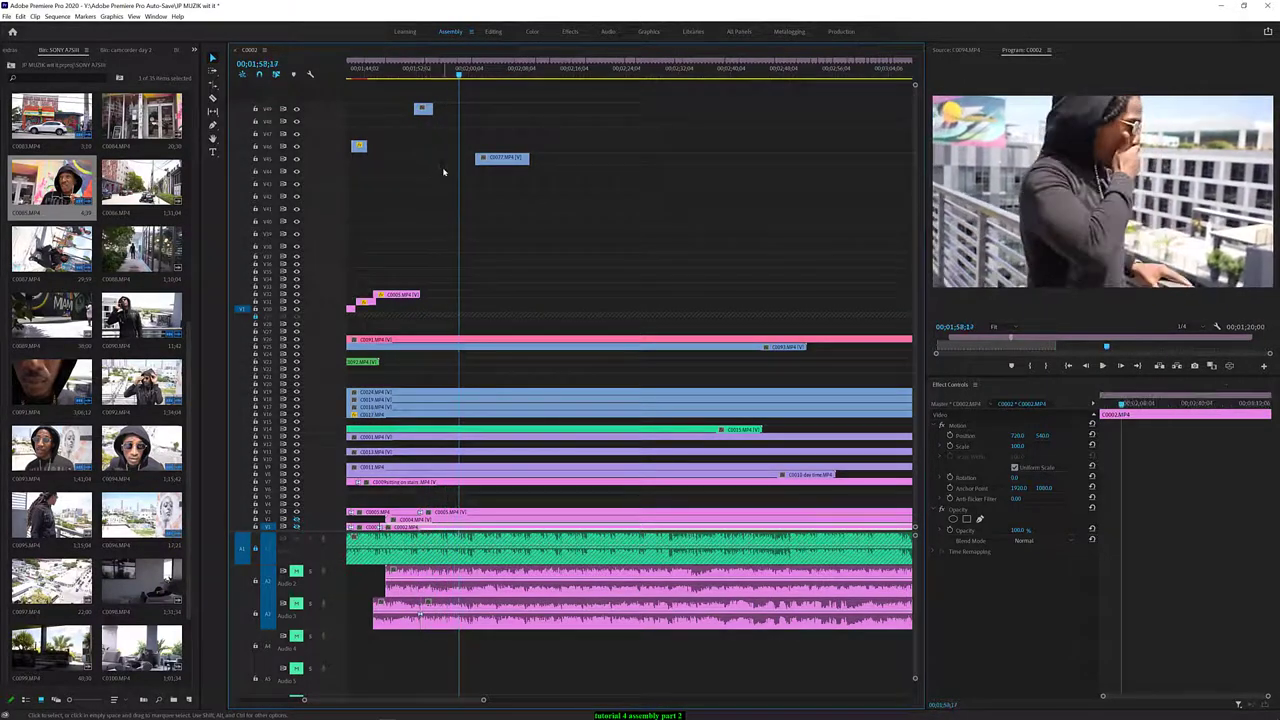
key(minus)
key(minus)
key(minus)
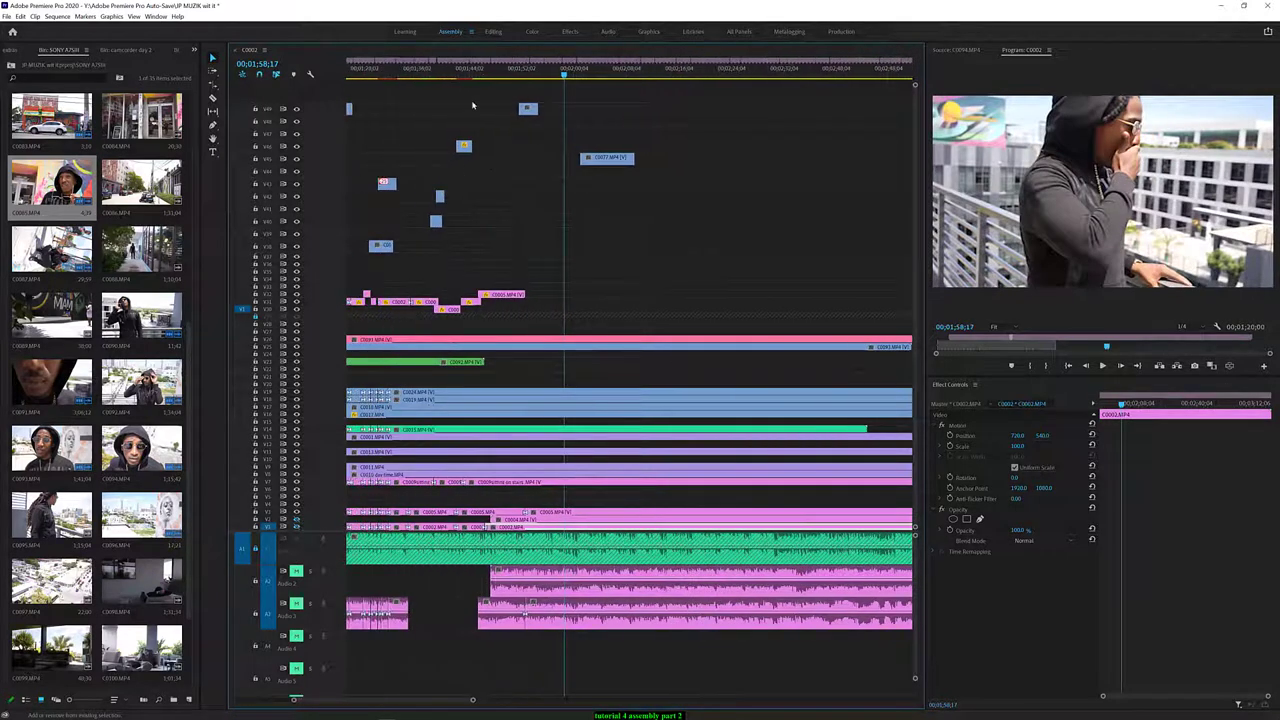
Switch the C0009 clip's time interpolation to Optical Flow and review it from 01;50;21
click(475, 73)
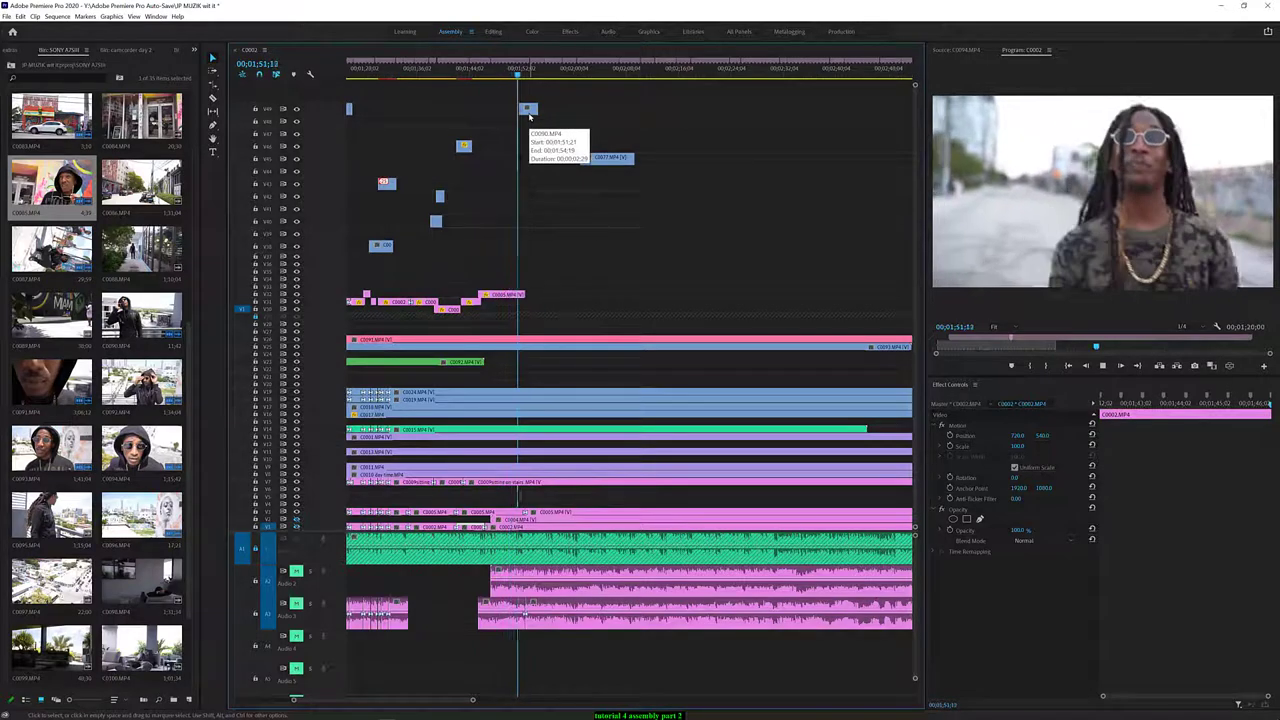
key(space)
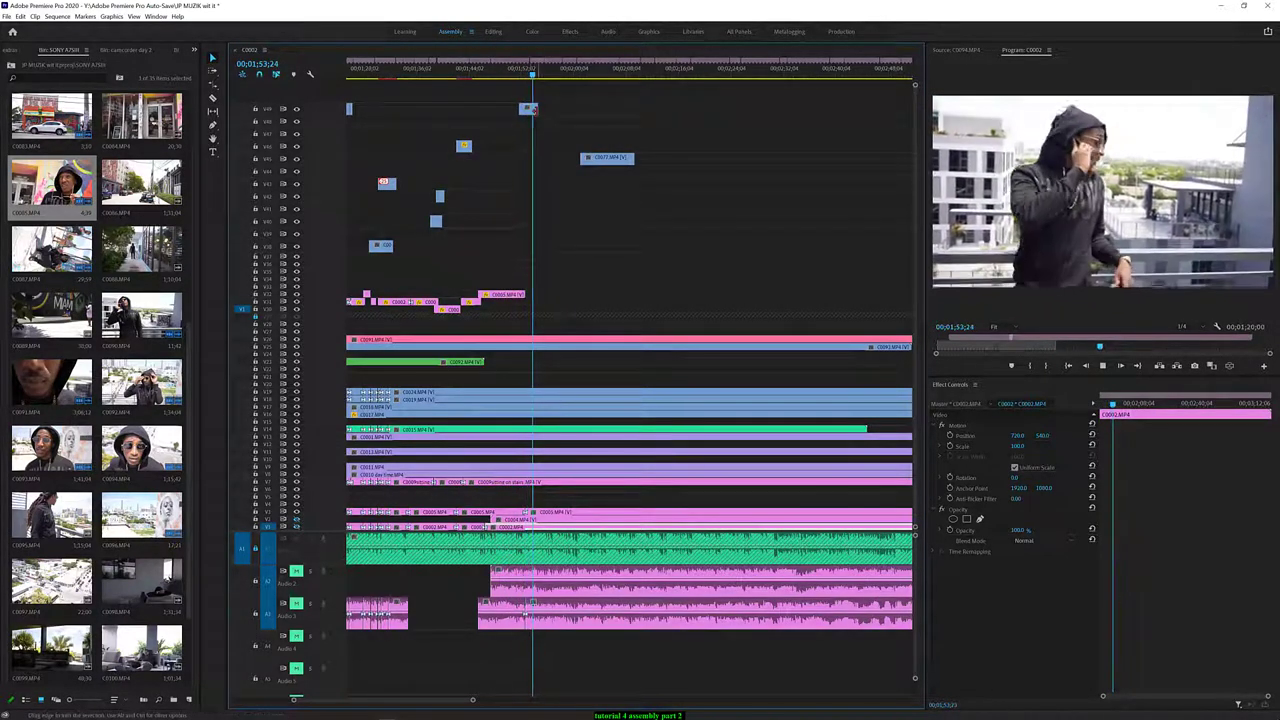
key(space)
click(528, 109)
key(ctrl+r)
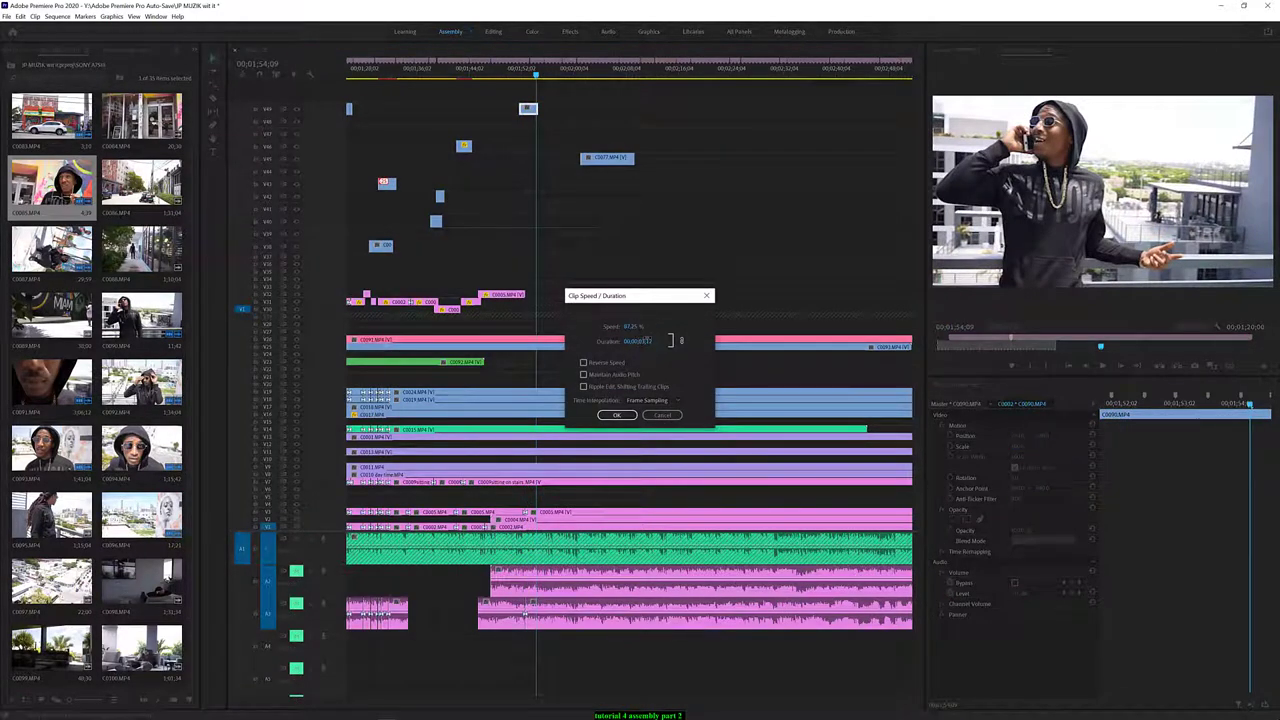
click(650, 434)
click(626, 415)
click(514, 75)
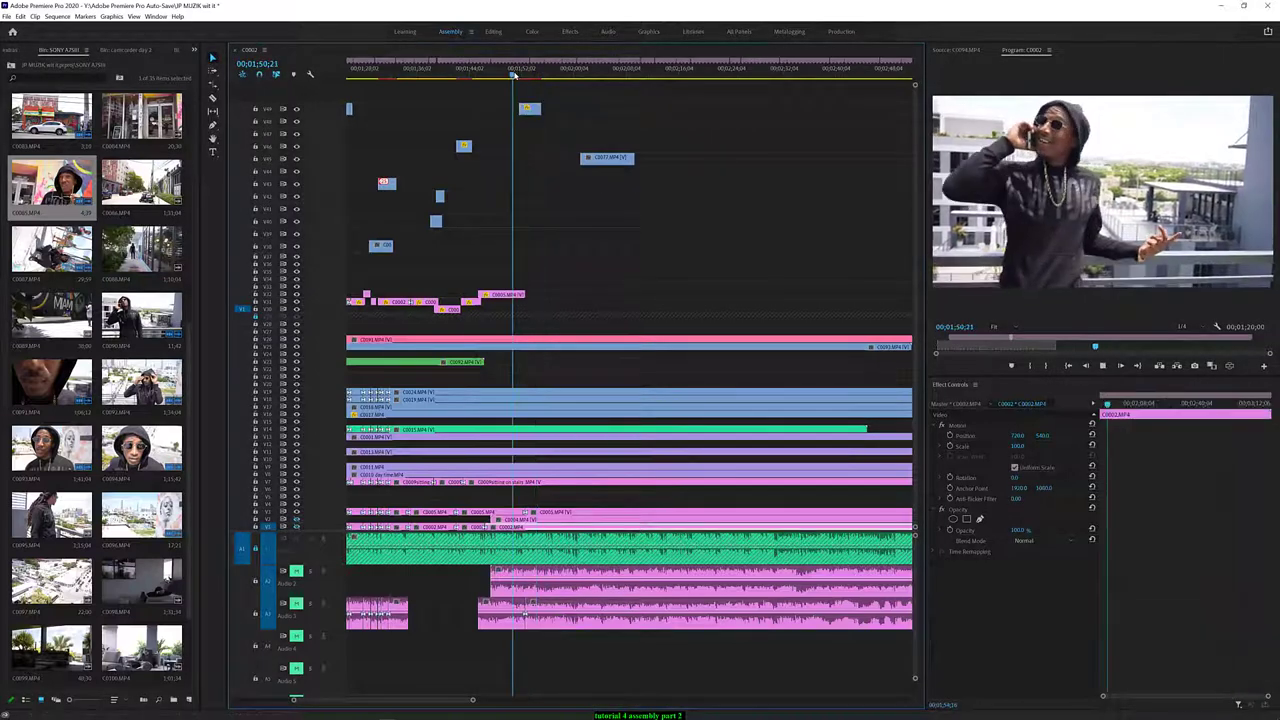
key(space)
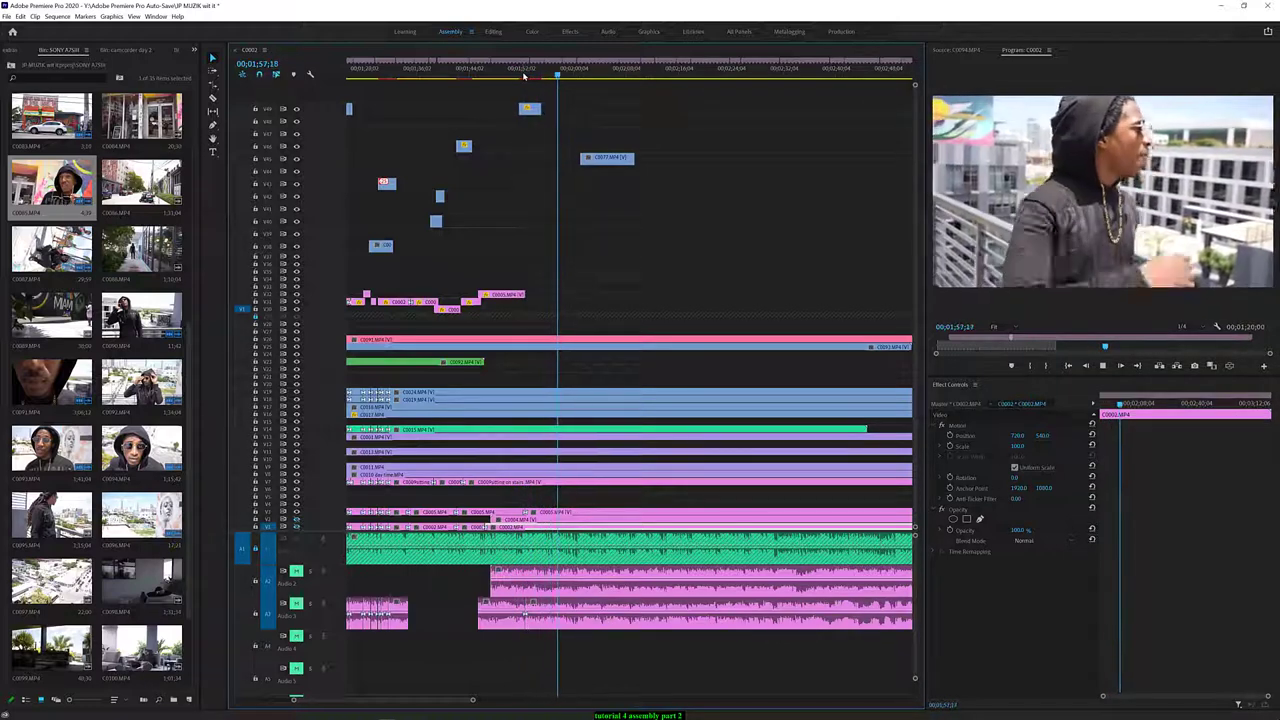
key(space)
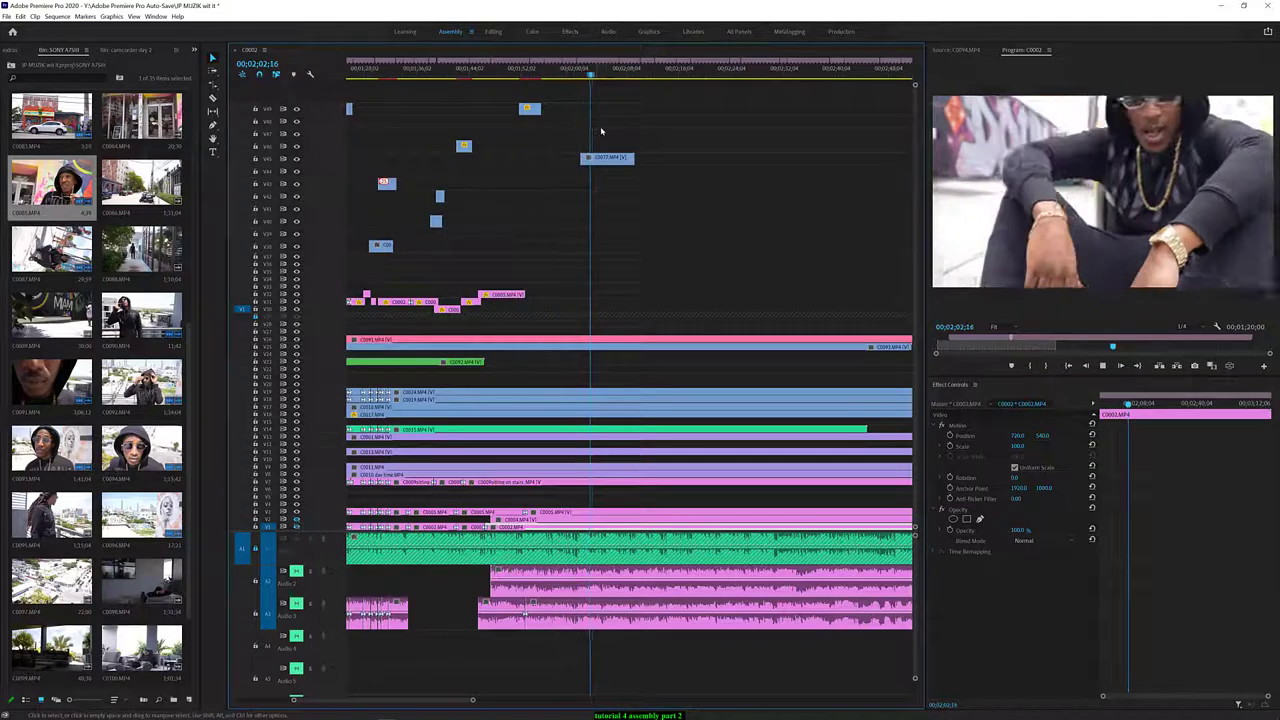
Preview the sequence up to 02;05;21, then return to 02;01;03 with nothing selected
key(space)
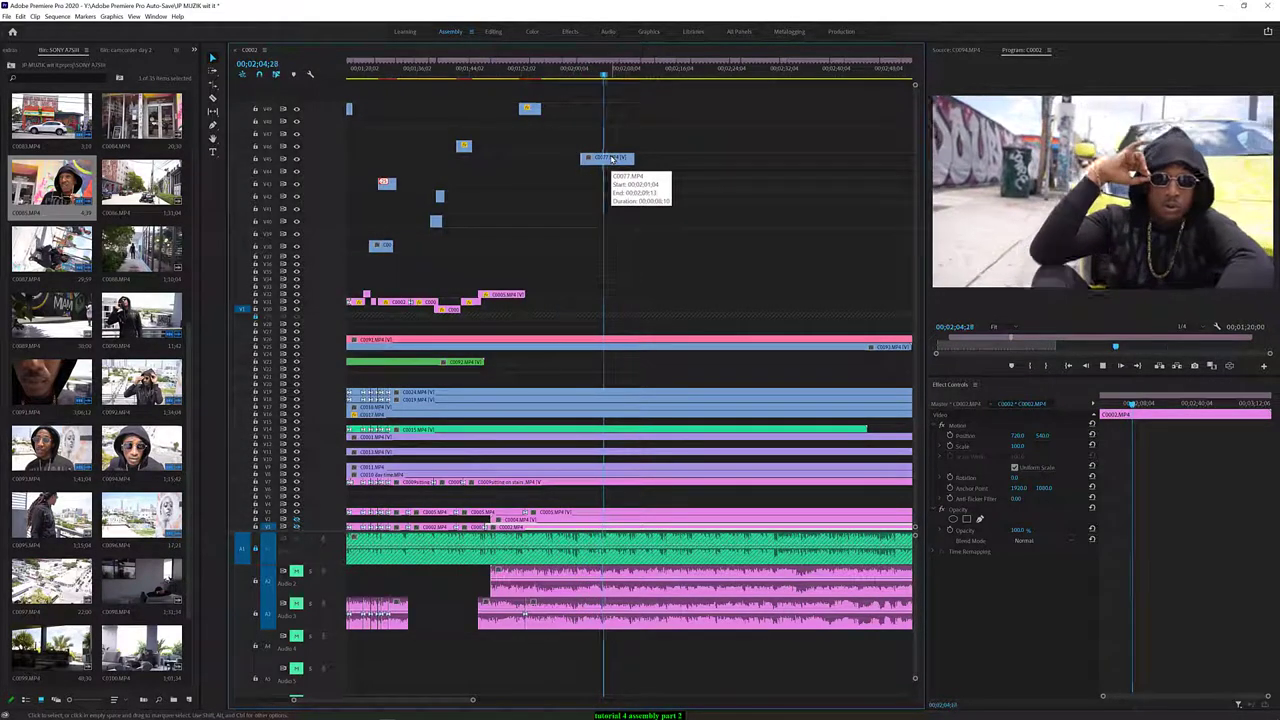
key(space)
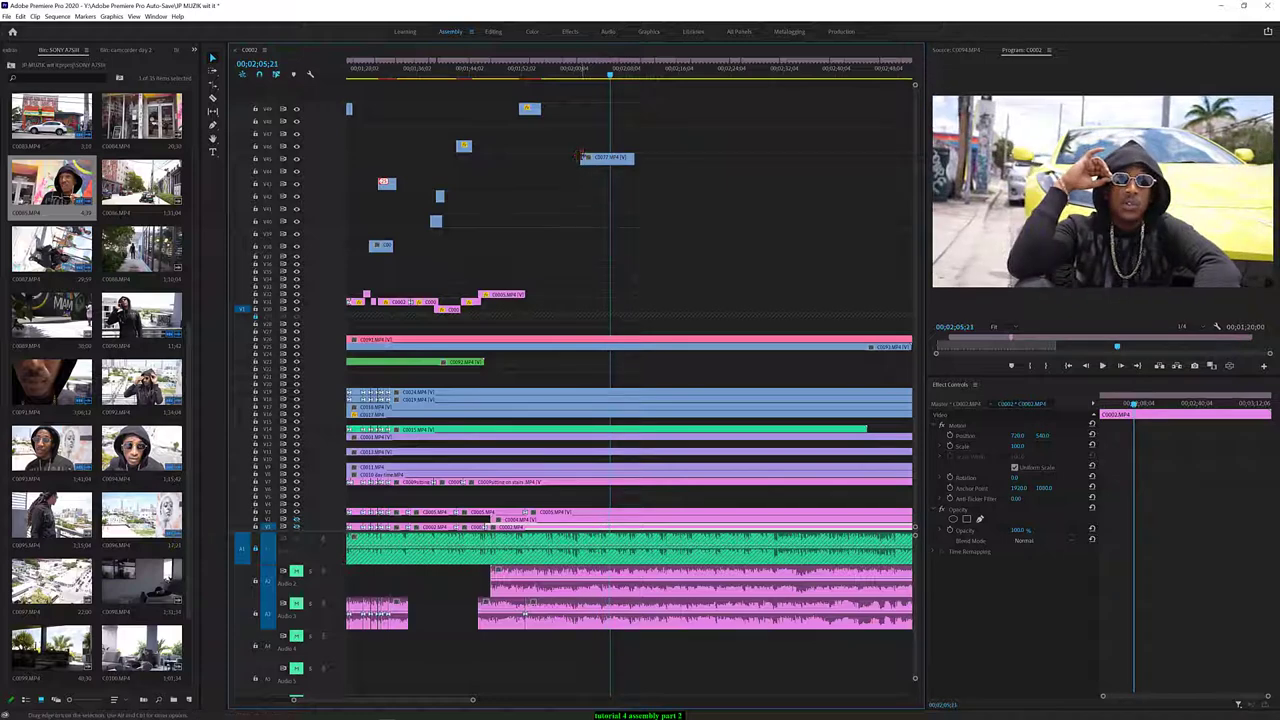
key(ctrl+shift+a)
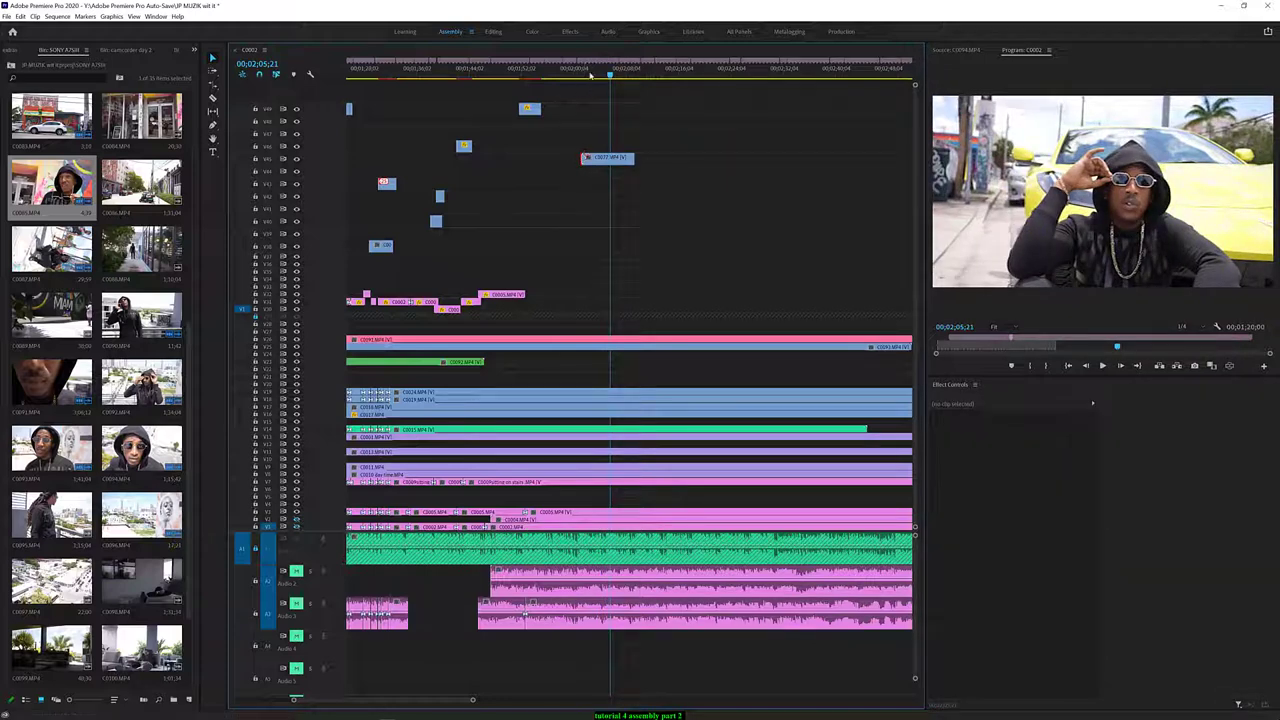
drag(590, 75, 594, 76)
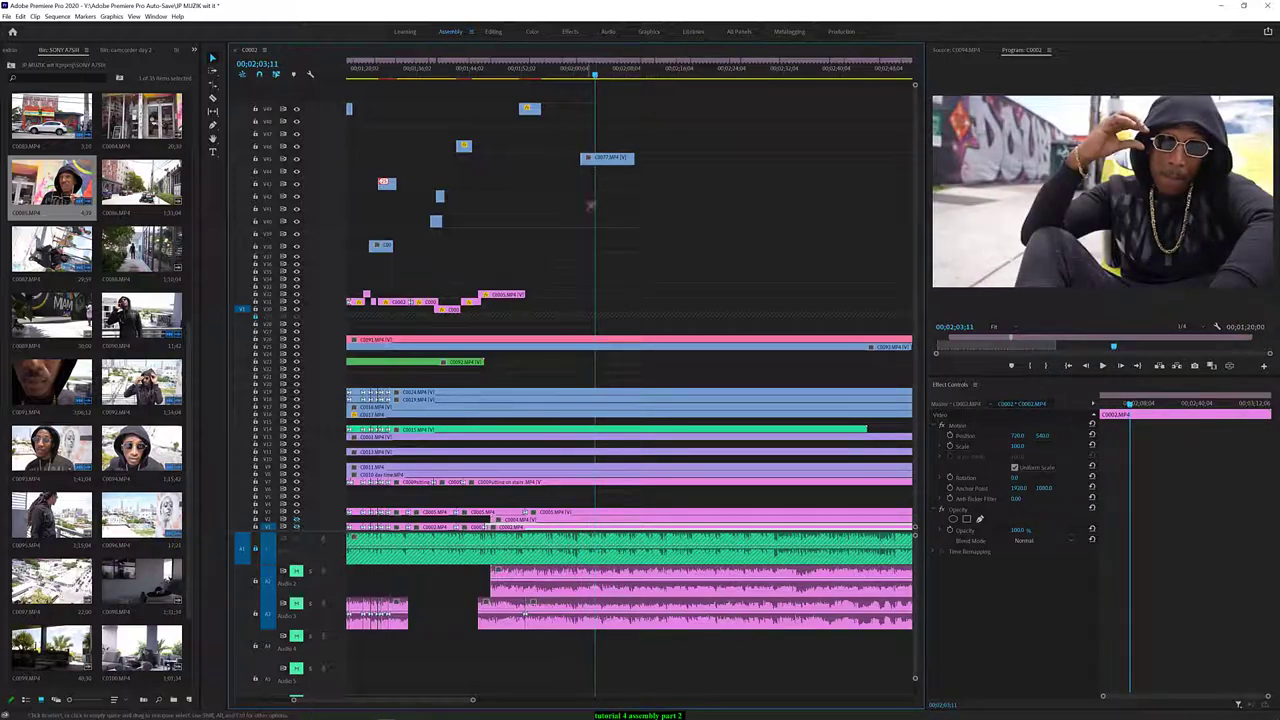
key(ctrl+shift+a)
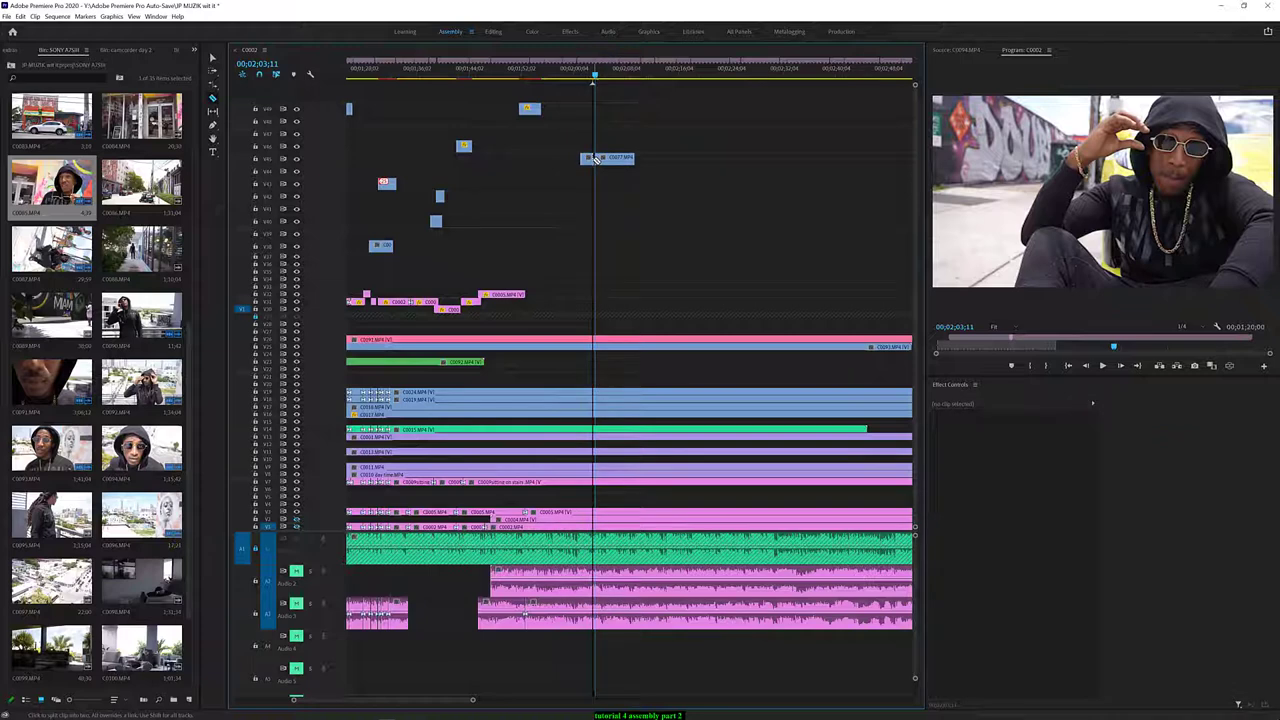
Confirm C0077's speed settings and trim its start in, returning to 01;59;12
click(587, 160)
key(ctrl+r)
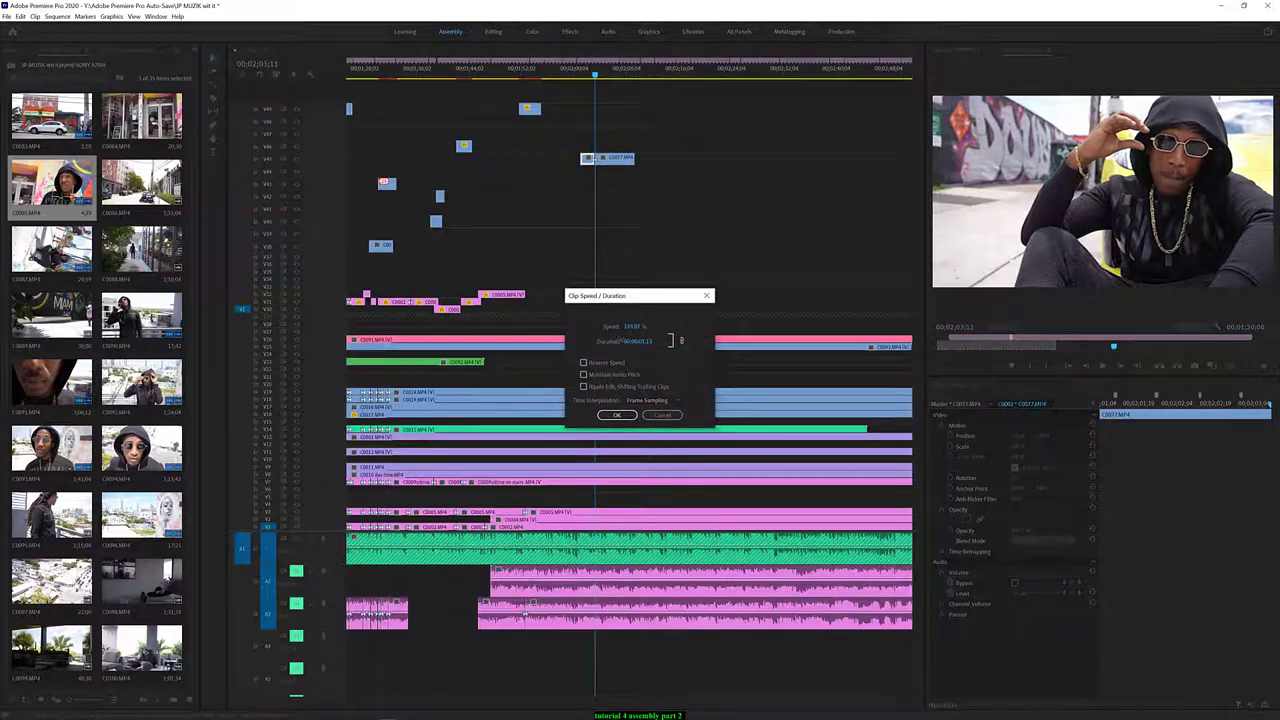
click(618, 416)
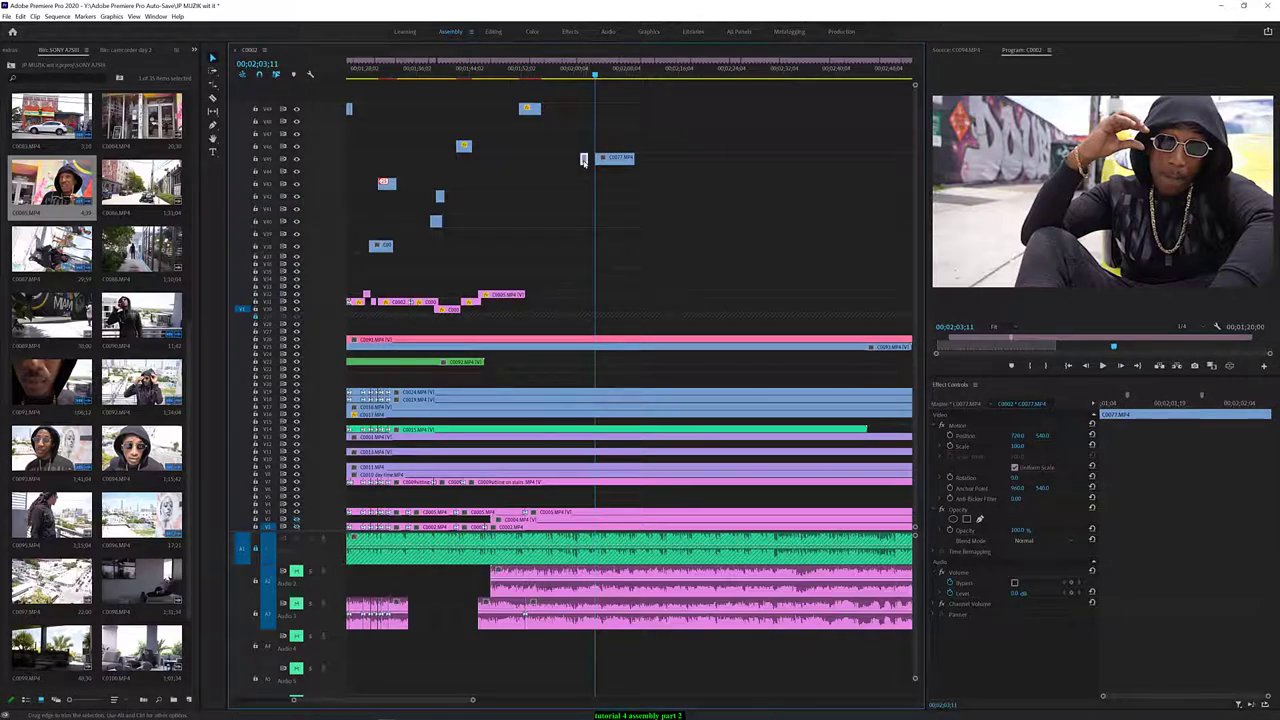
drag(585, 160, 591, 160)
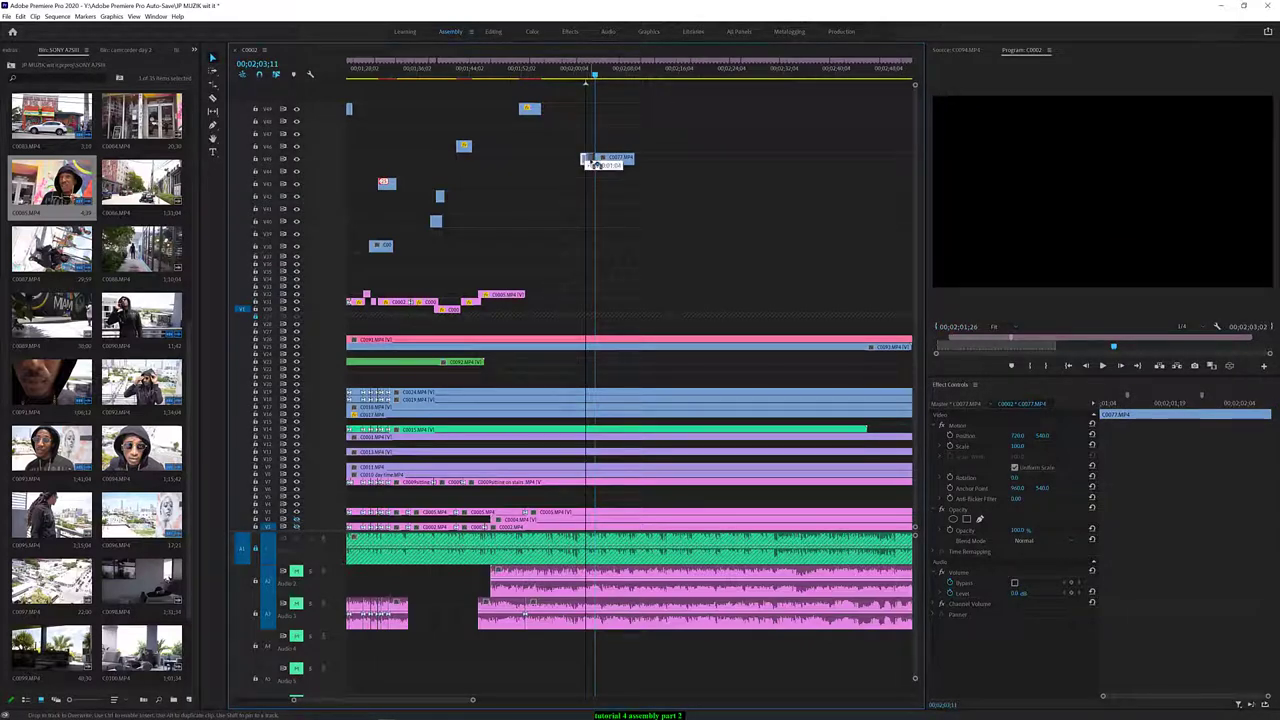
click(570, 77)
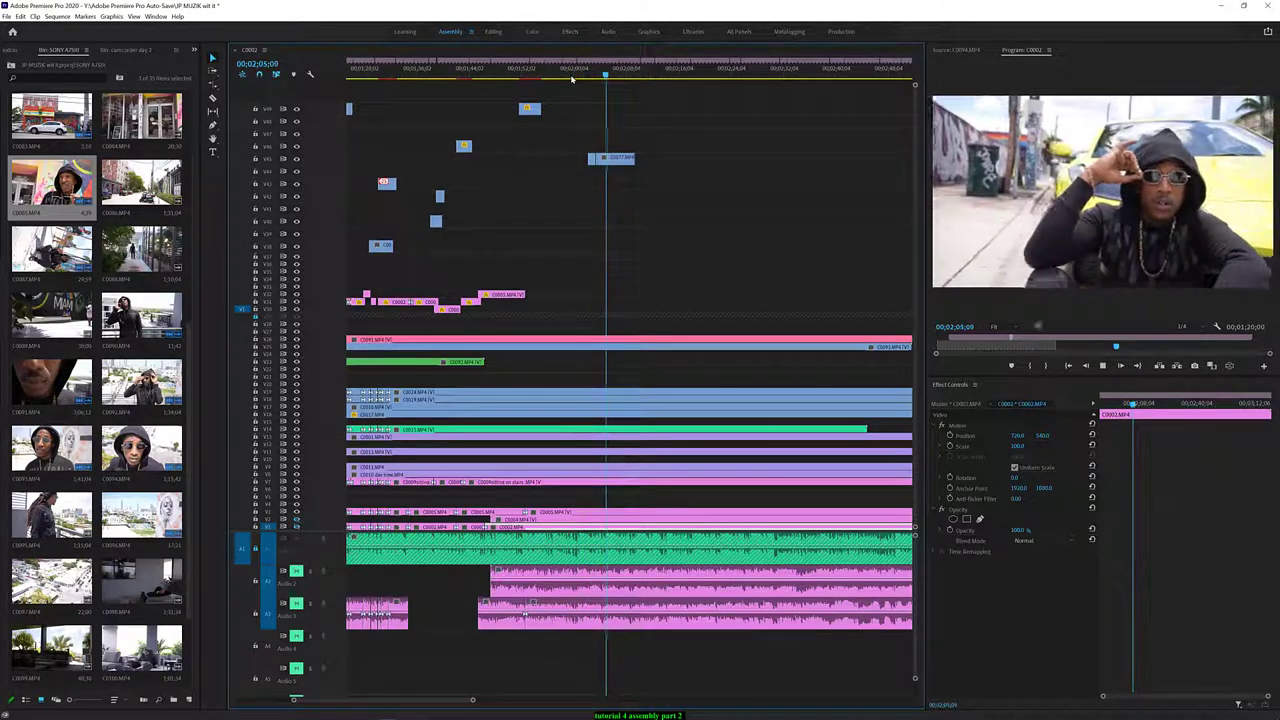
Give the later C0077 piece Optical Flow time interpolation and play it back
key(space)
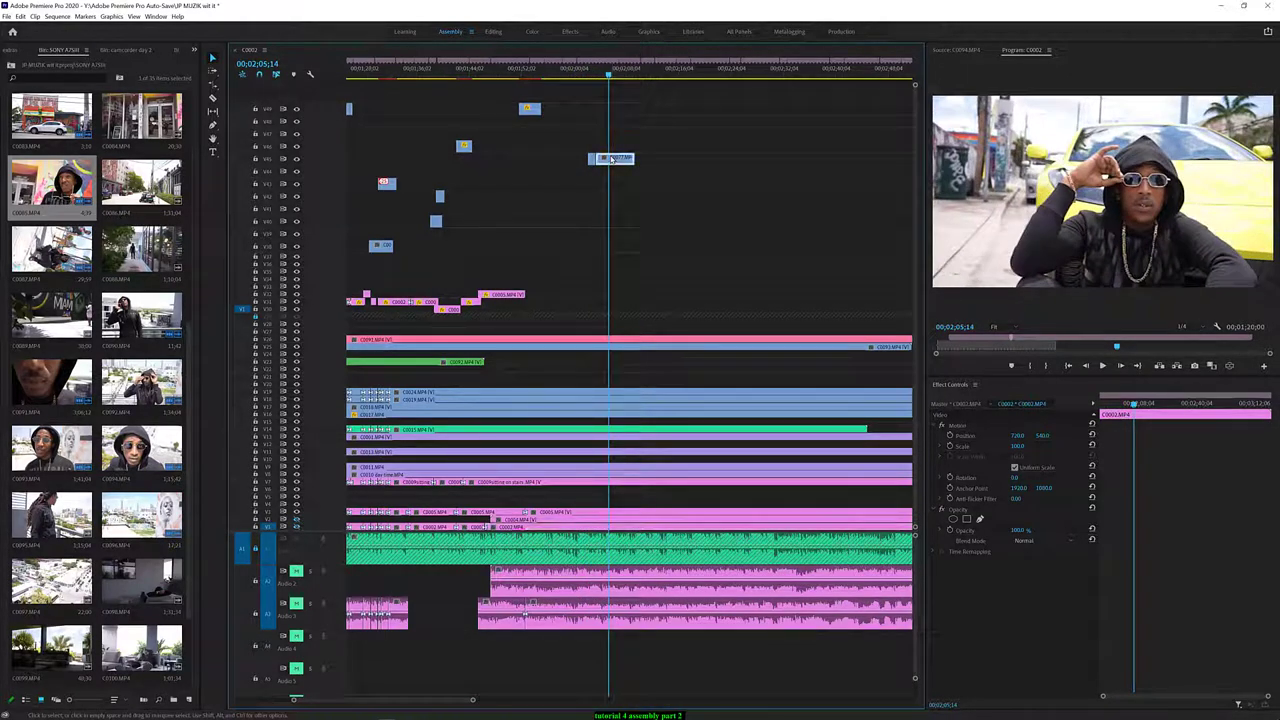
click(611, 158)
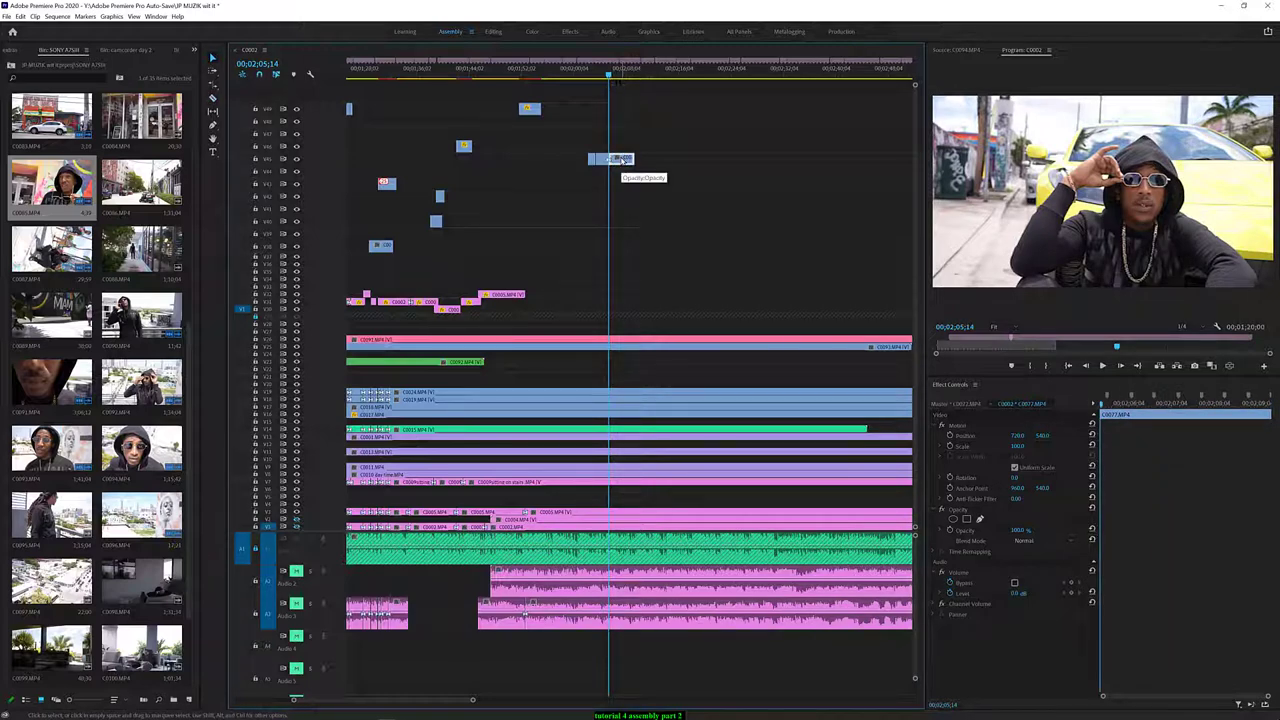
key(ctrl+r)
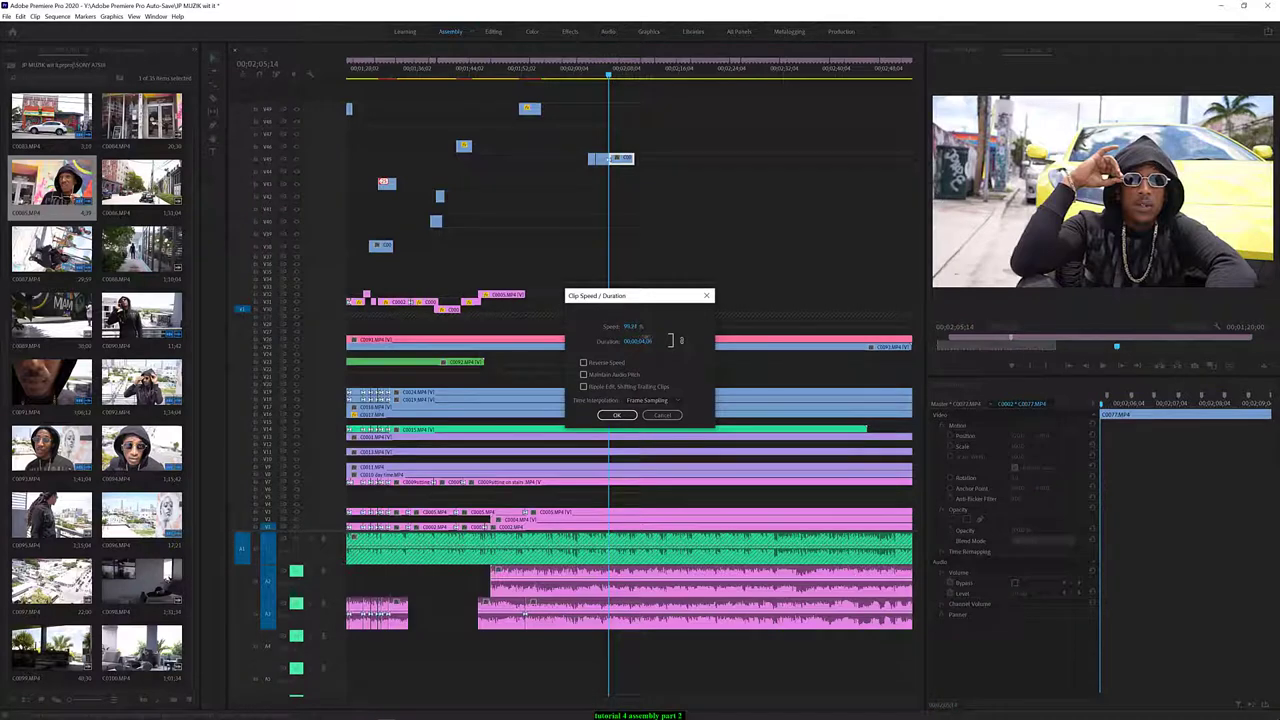
click(642, 404)
click(645, 432)
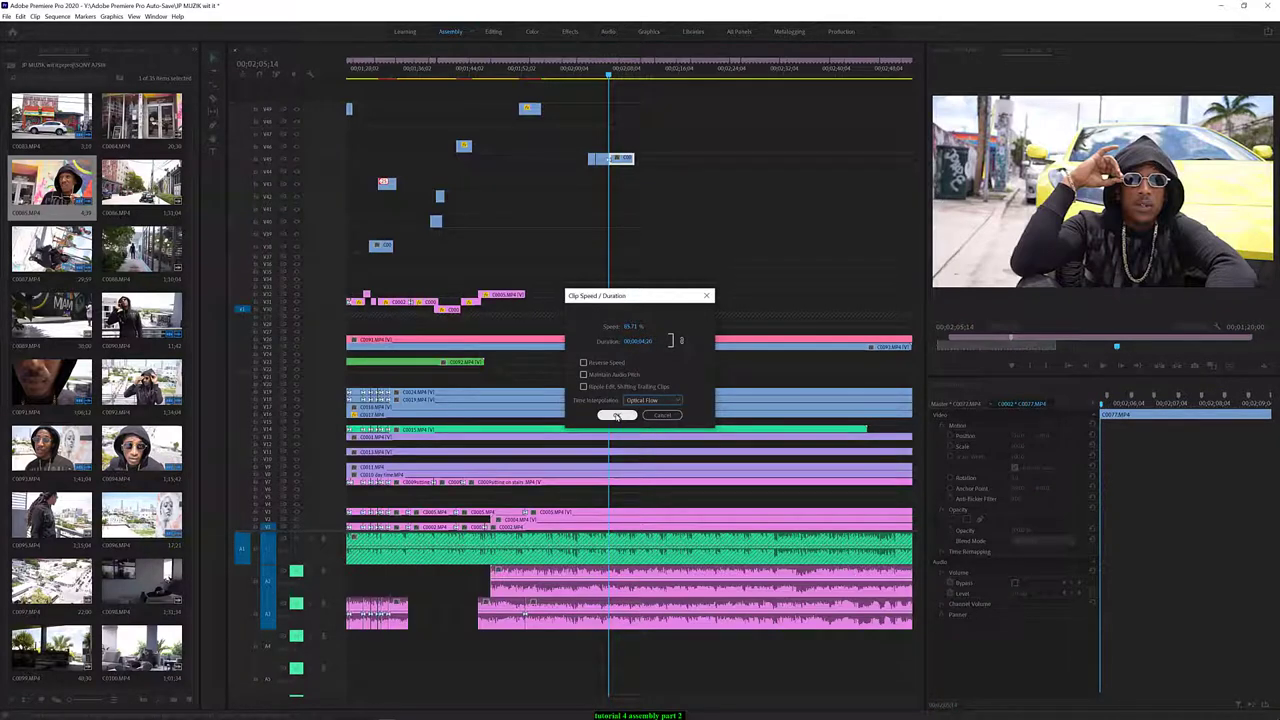
click(617, 416)
key(space)
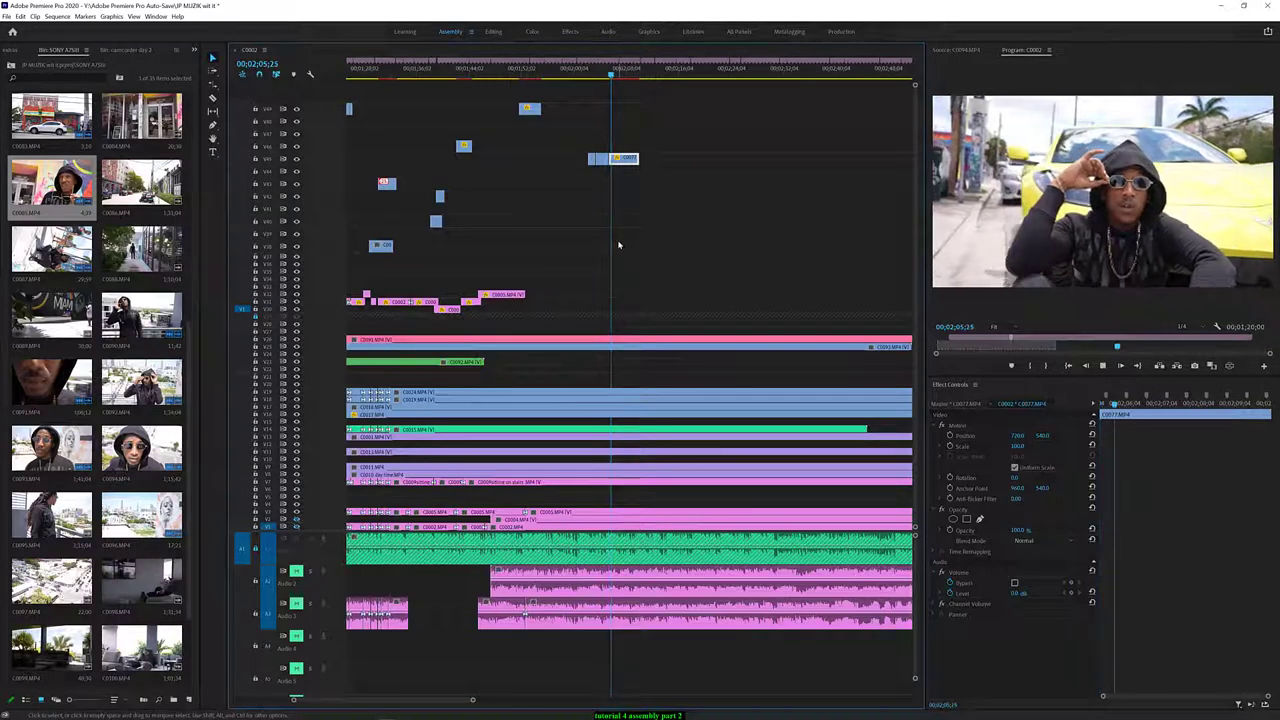
key(space)
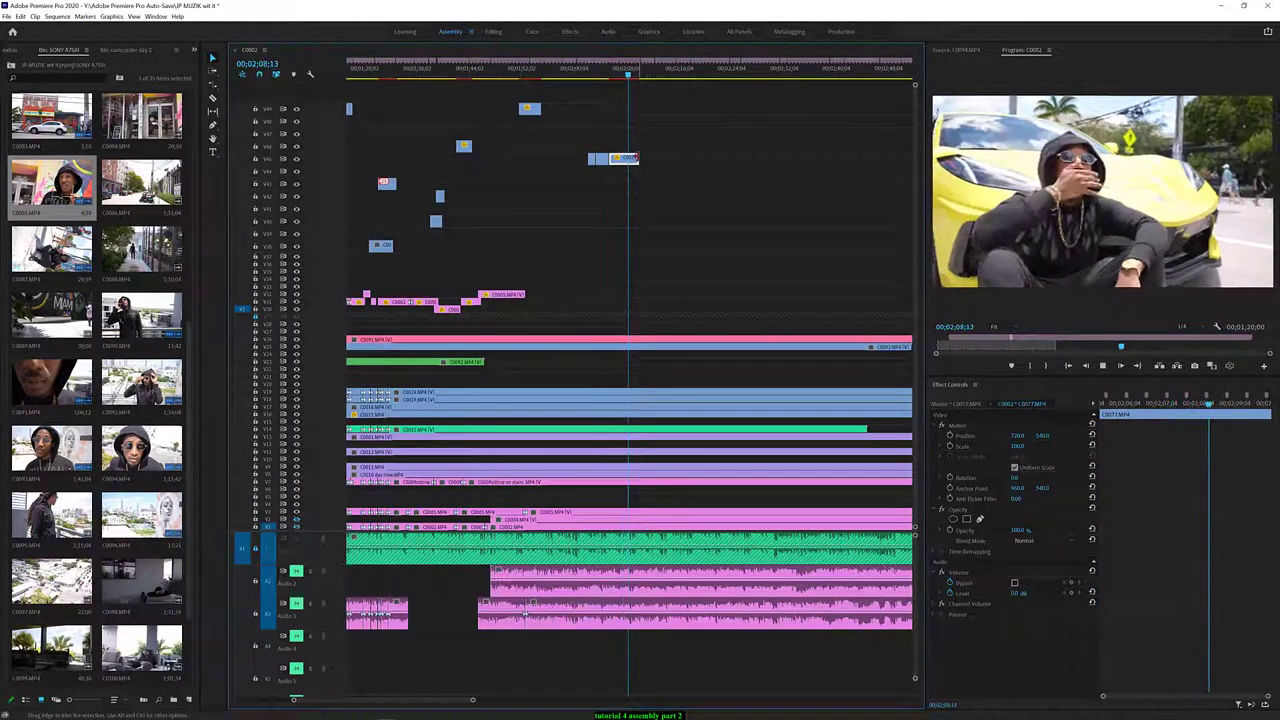
Trim the C0077 piece's end about 1;16 shorter and review it from 02;05;29
drag(636, 158, 627, 158)
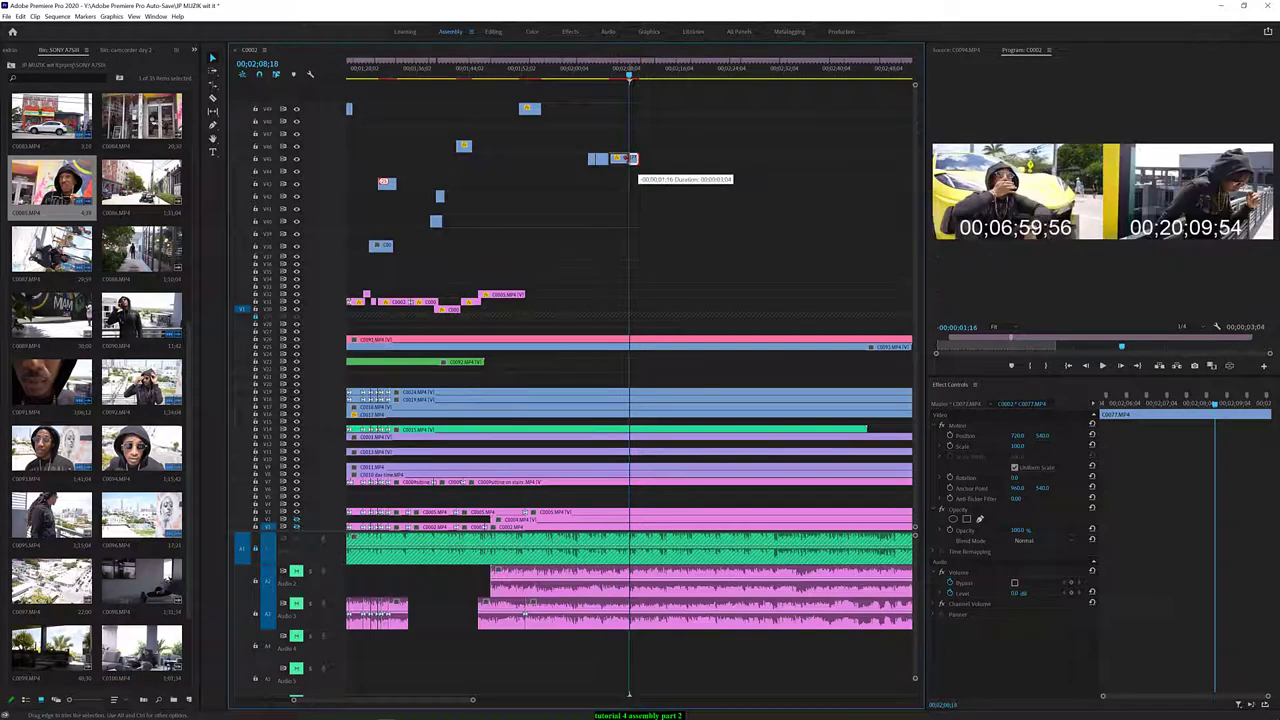
click(614, 77)
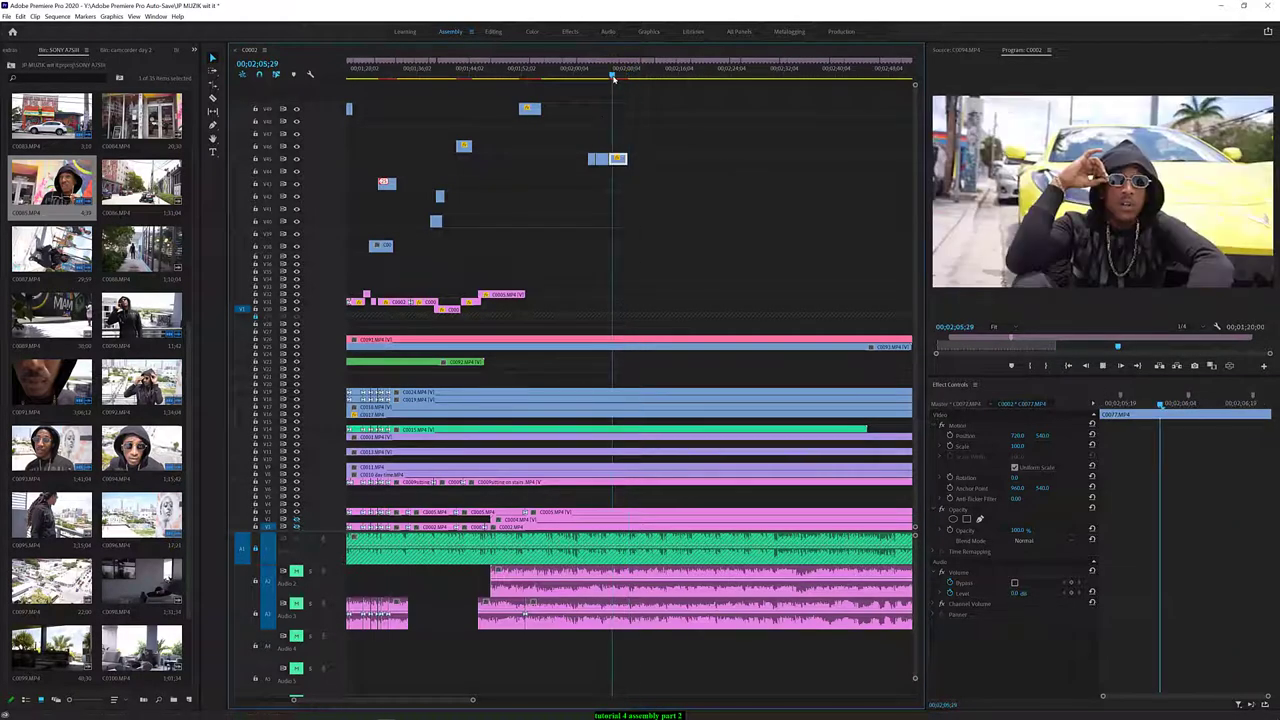
key(space)
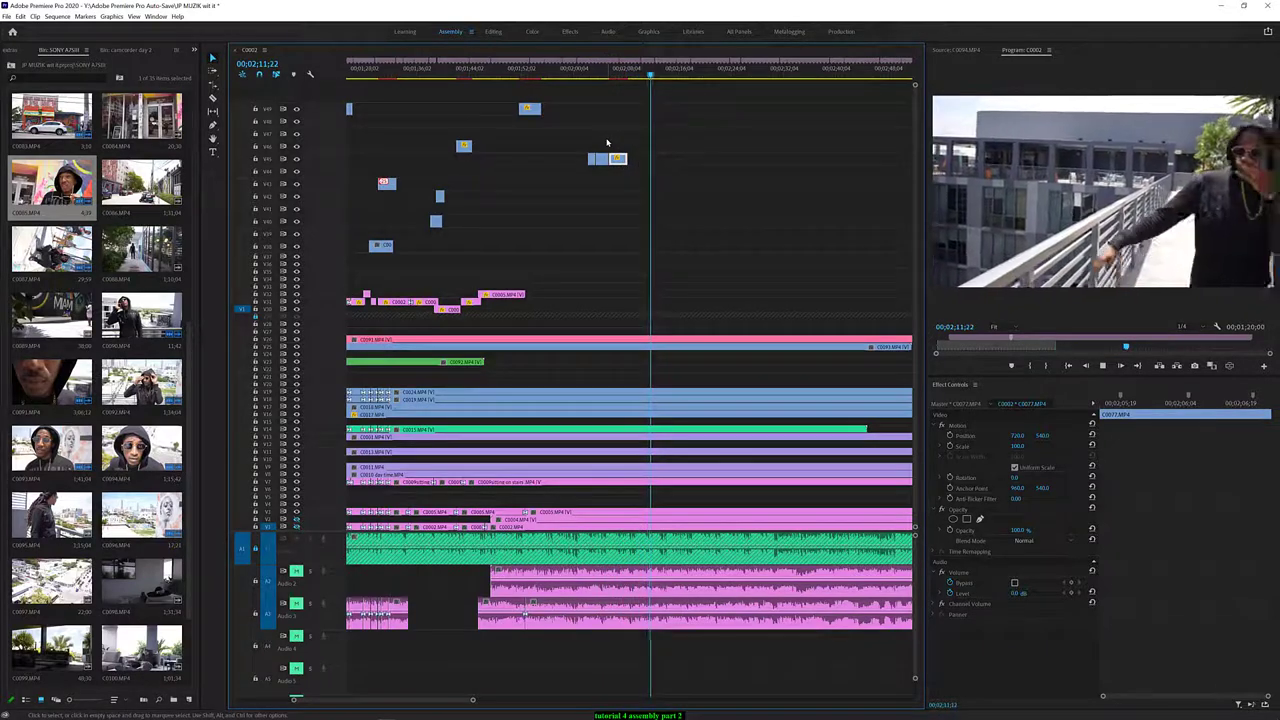
key(space)
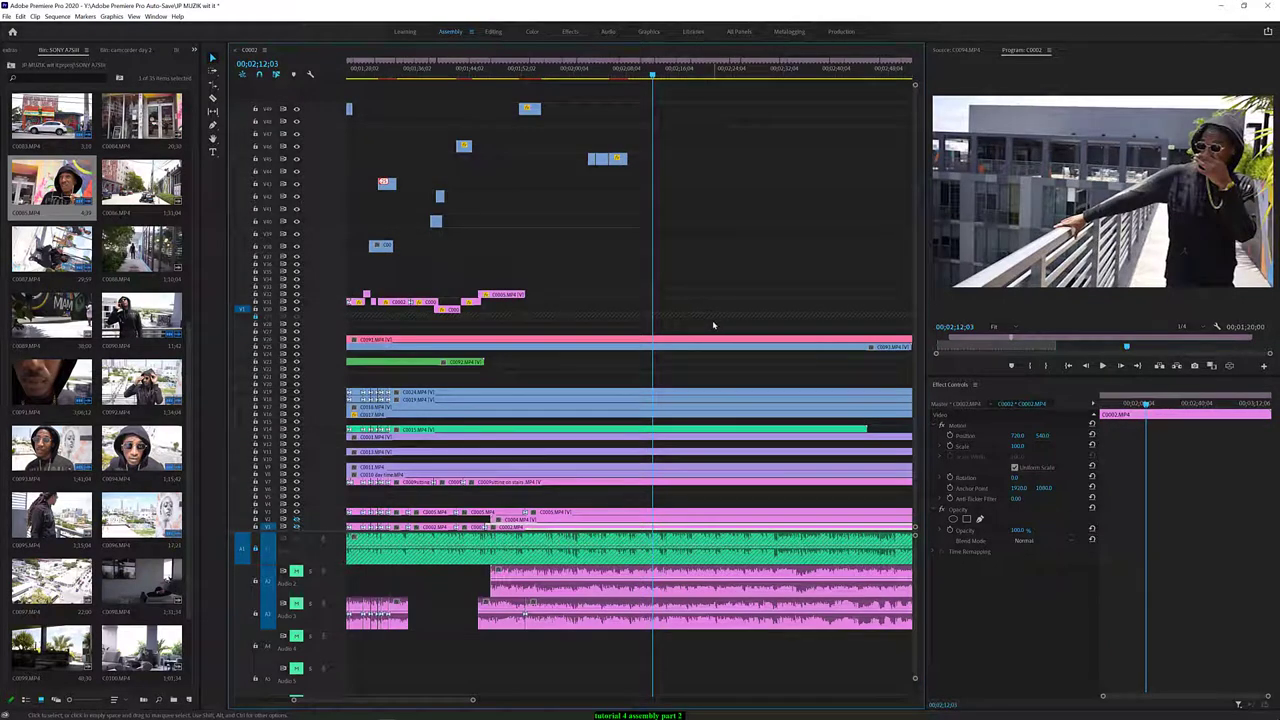
Zoom the timeline out to the full sequence and set the playhead near 00;00;22
key(minus)
key(minus)
key(minus)
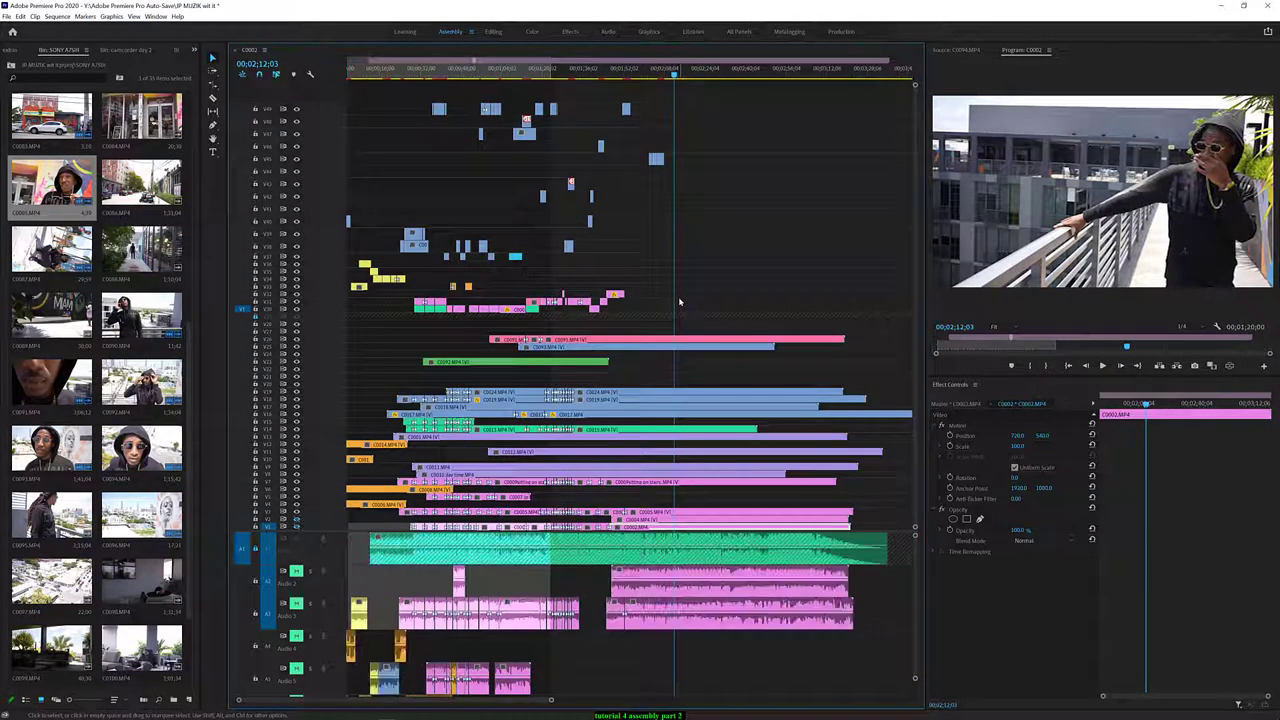
key(minus)
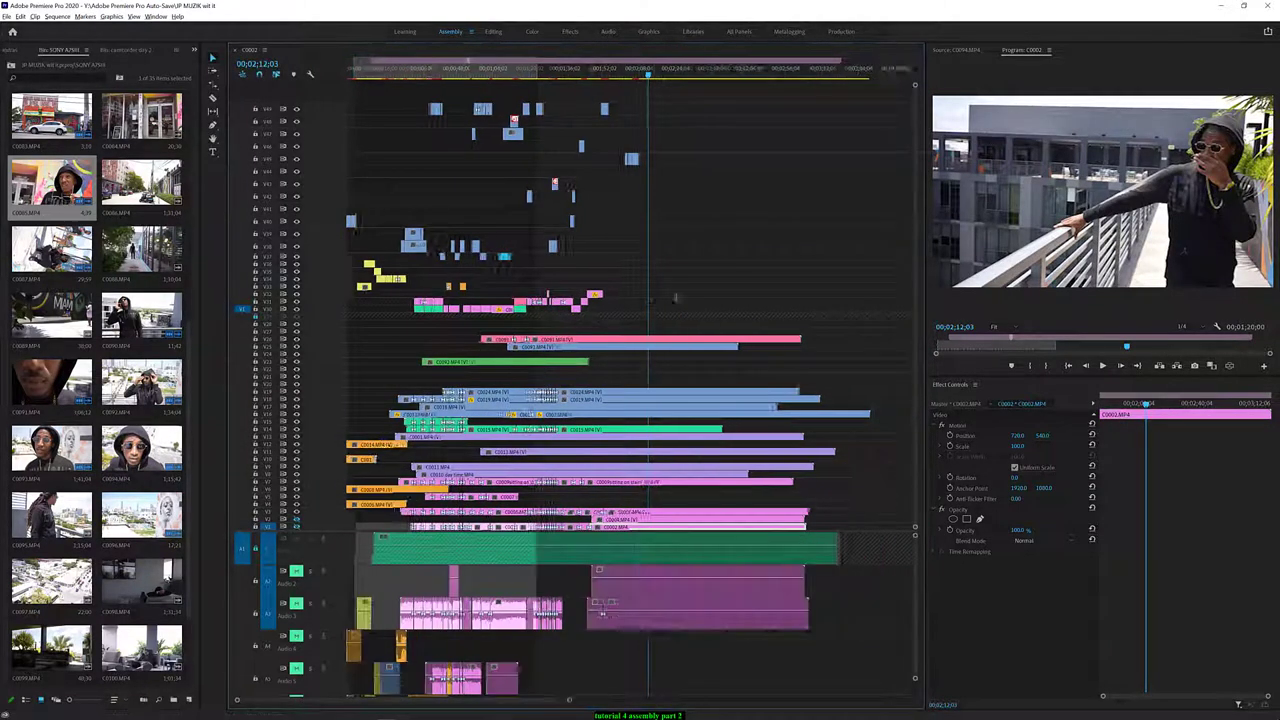
key(minus)
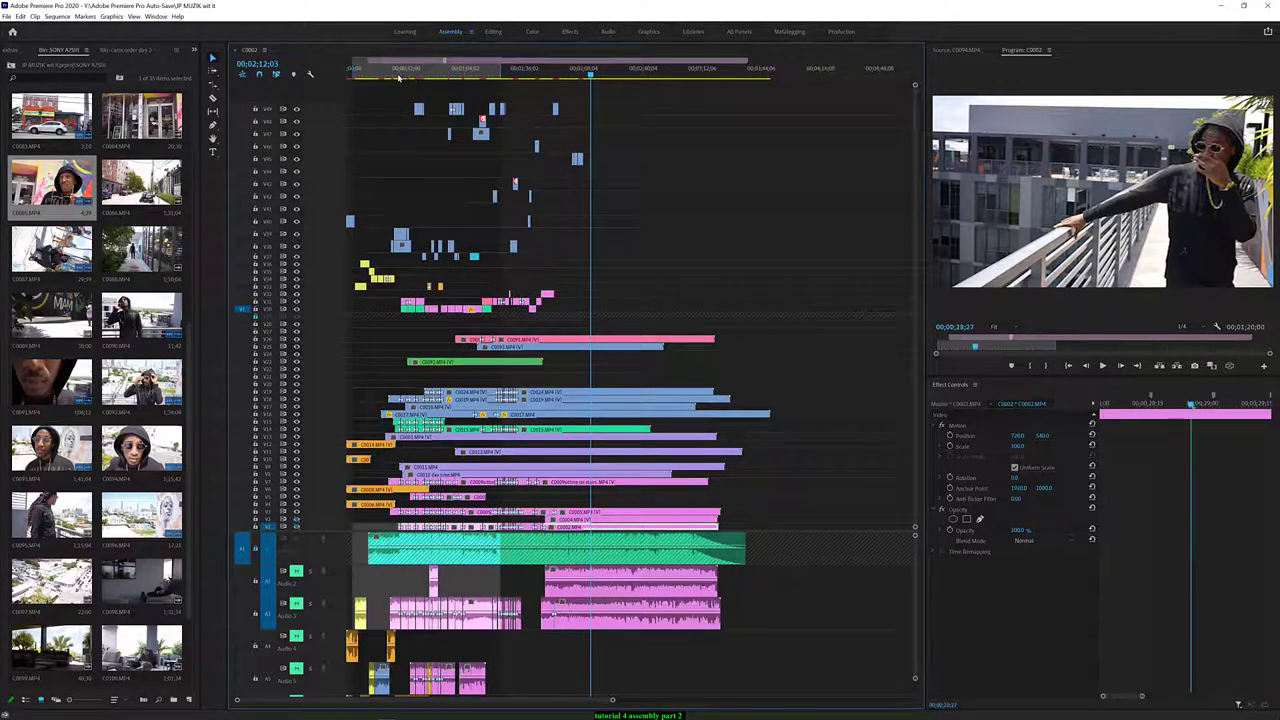
click(385, 74)
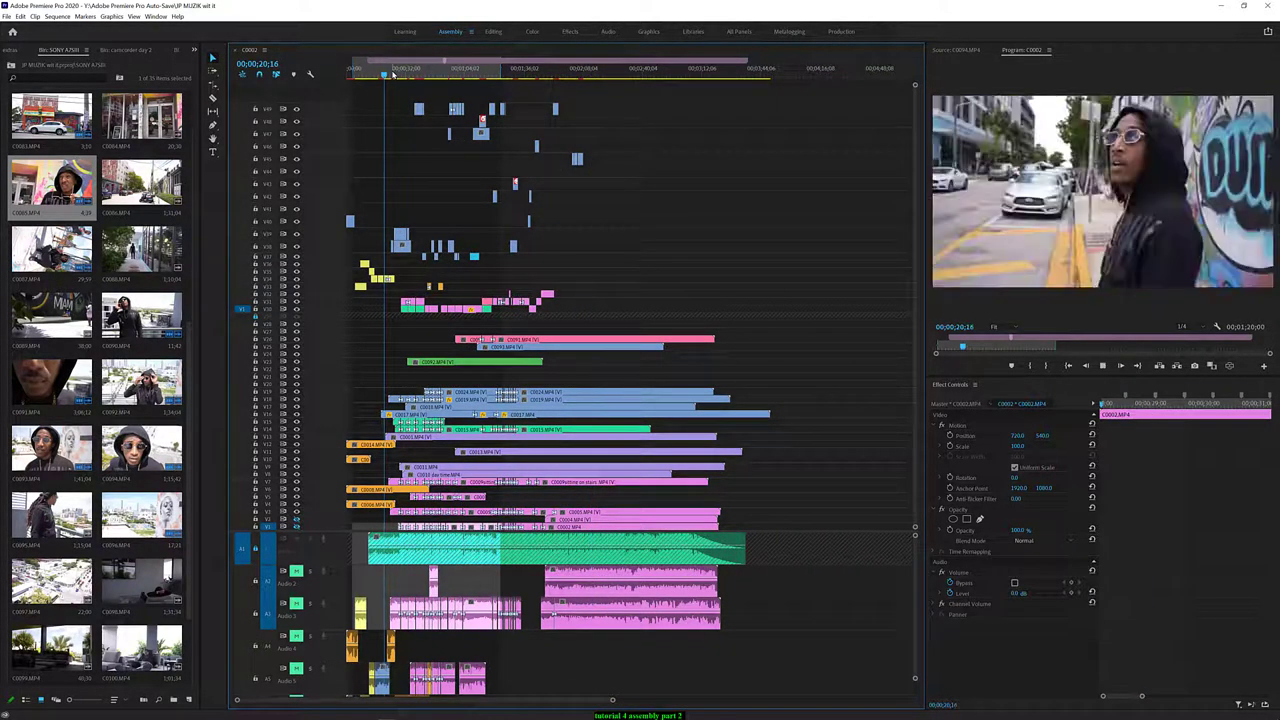